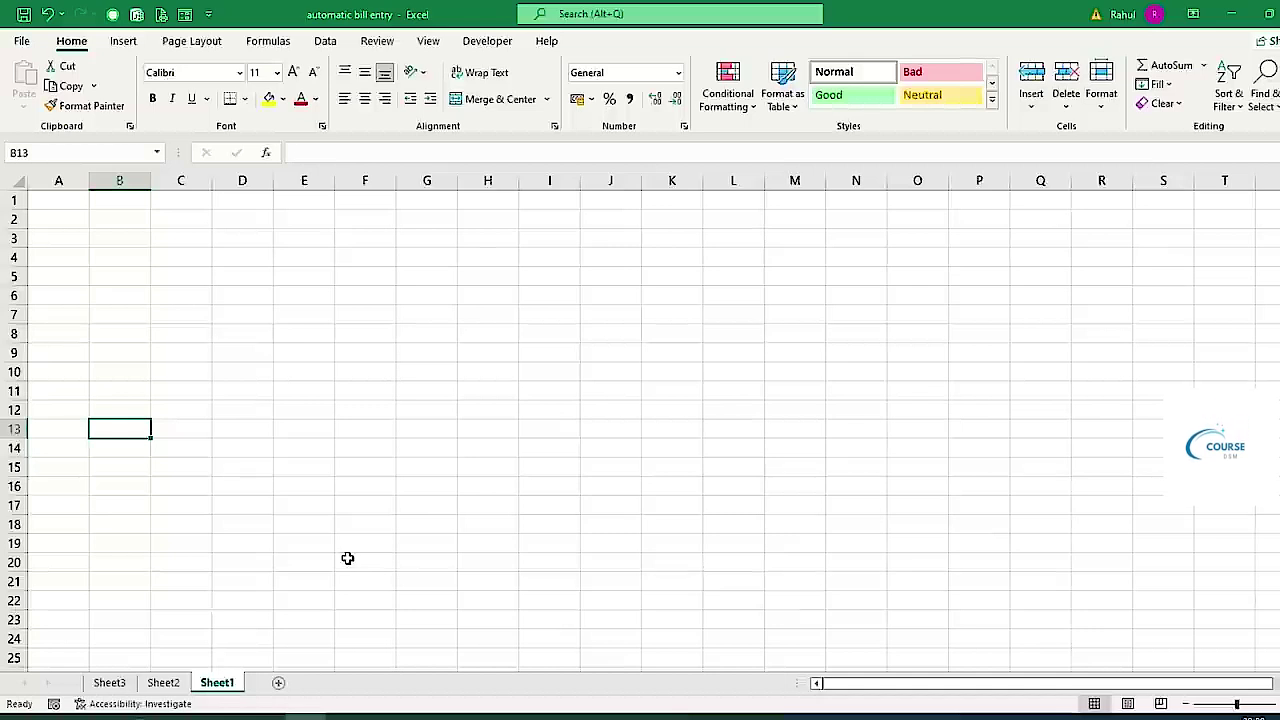
Zoom in on the blank Sheet1 of the 'automatic bill entry' workbook.
scroll(120, 515, "up", 3)
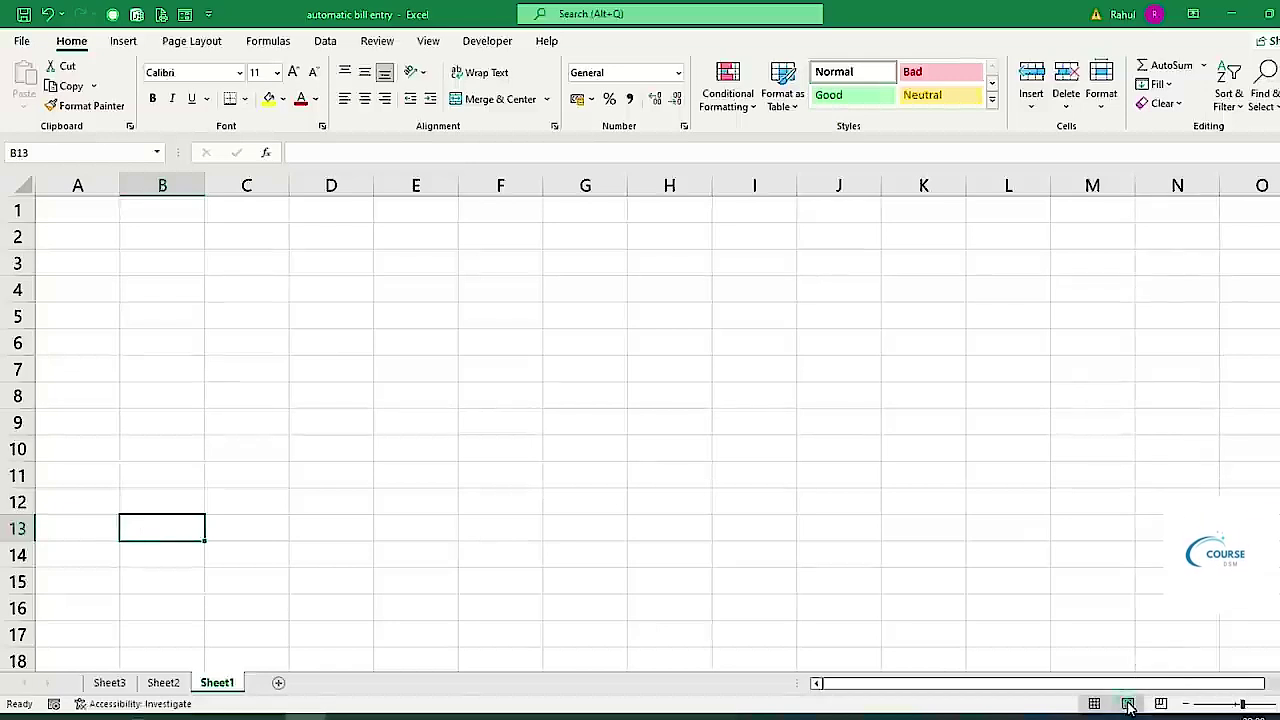
left_click(1128, 704)
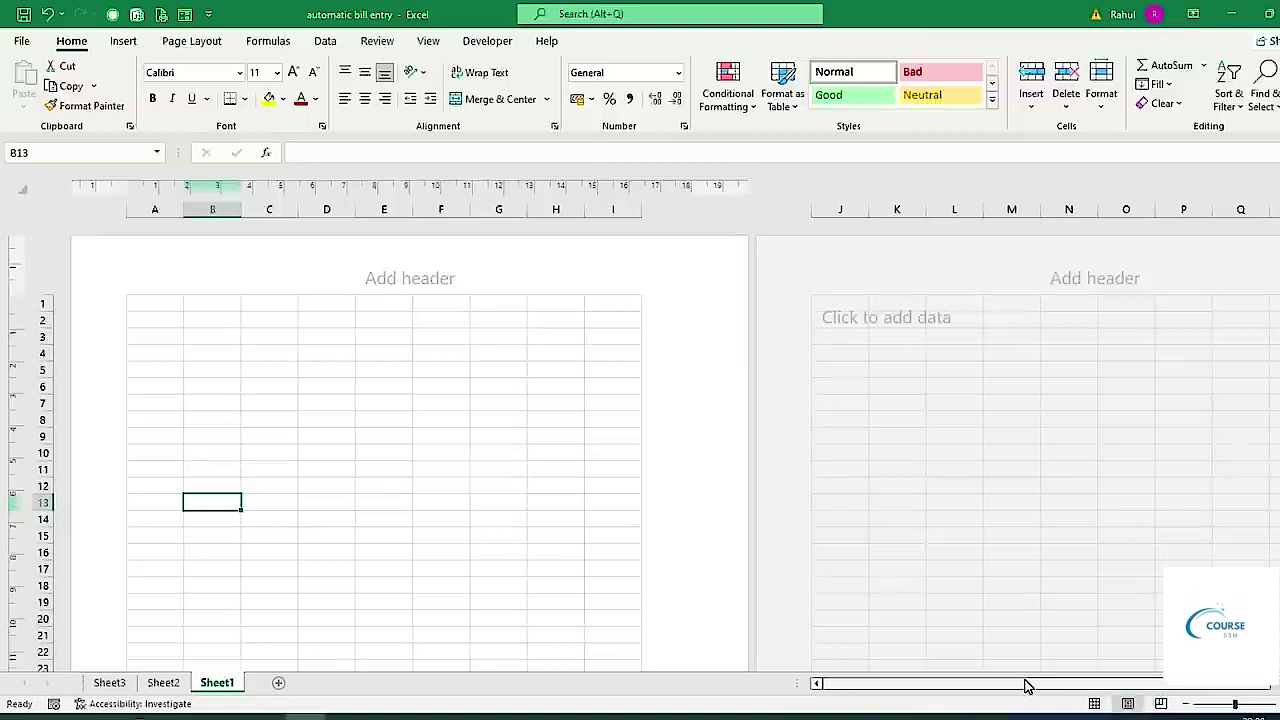
scroll(386, 570, "down", 3)
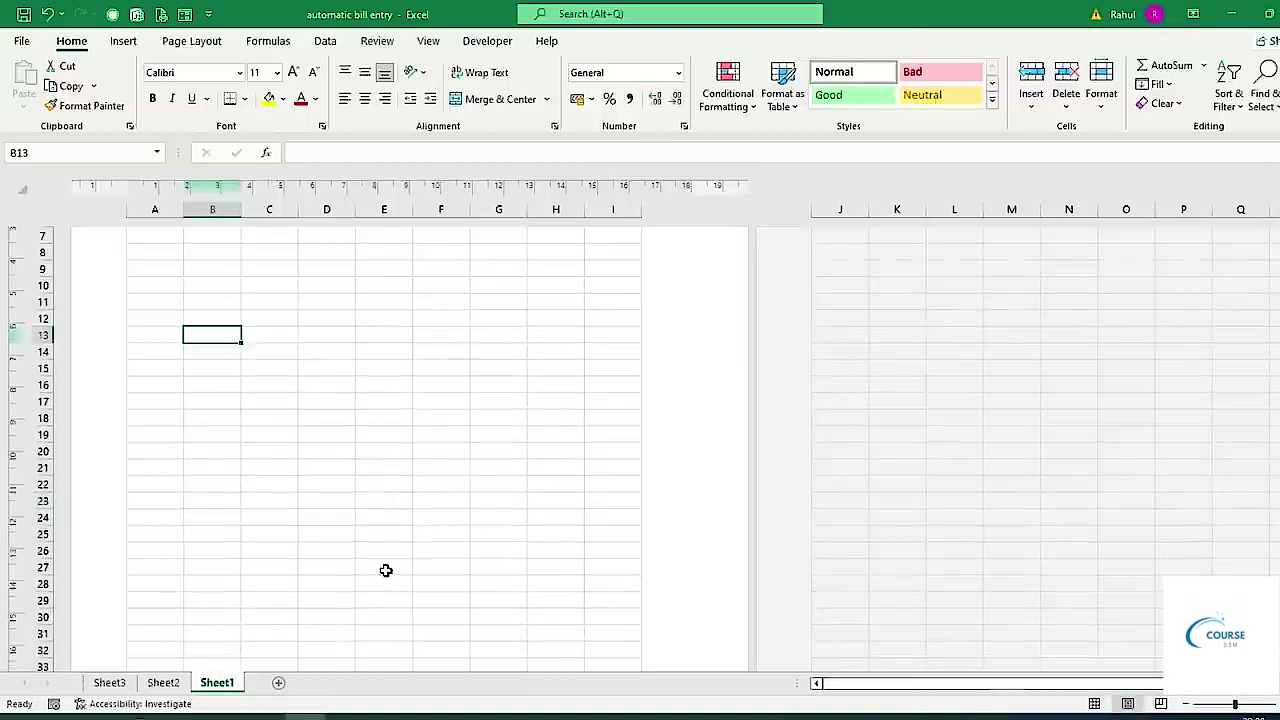
scroll(386, 570, "down", 3)
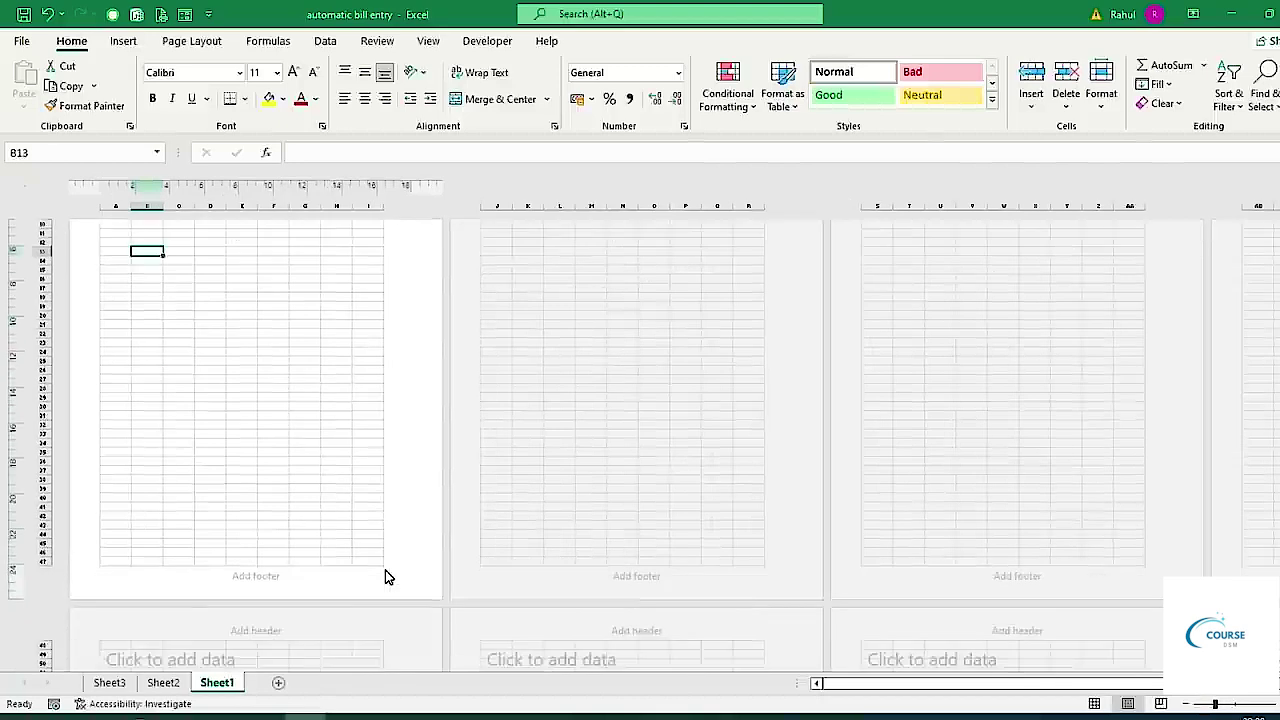
scroll(385, 570, "up", 3)
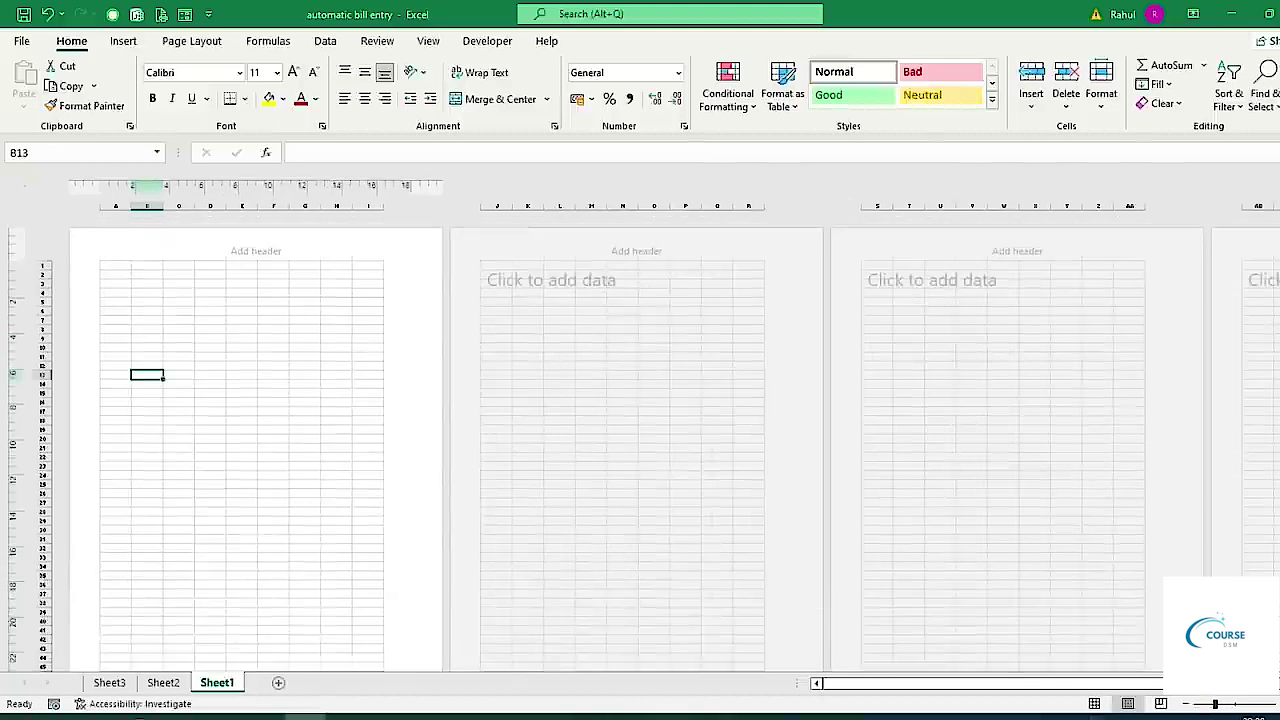
left_click(1094, 704)
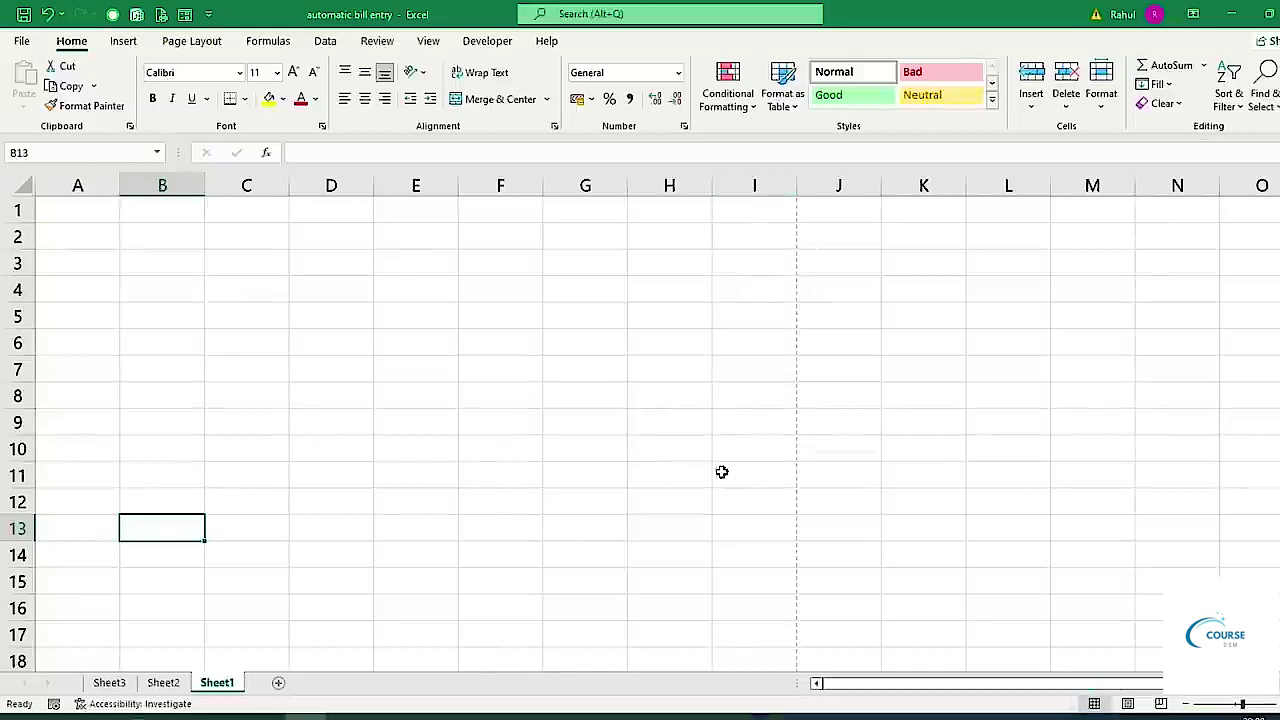
scroll(537, 414, "down", 2, "ctrl")
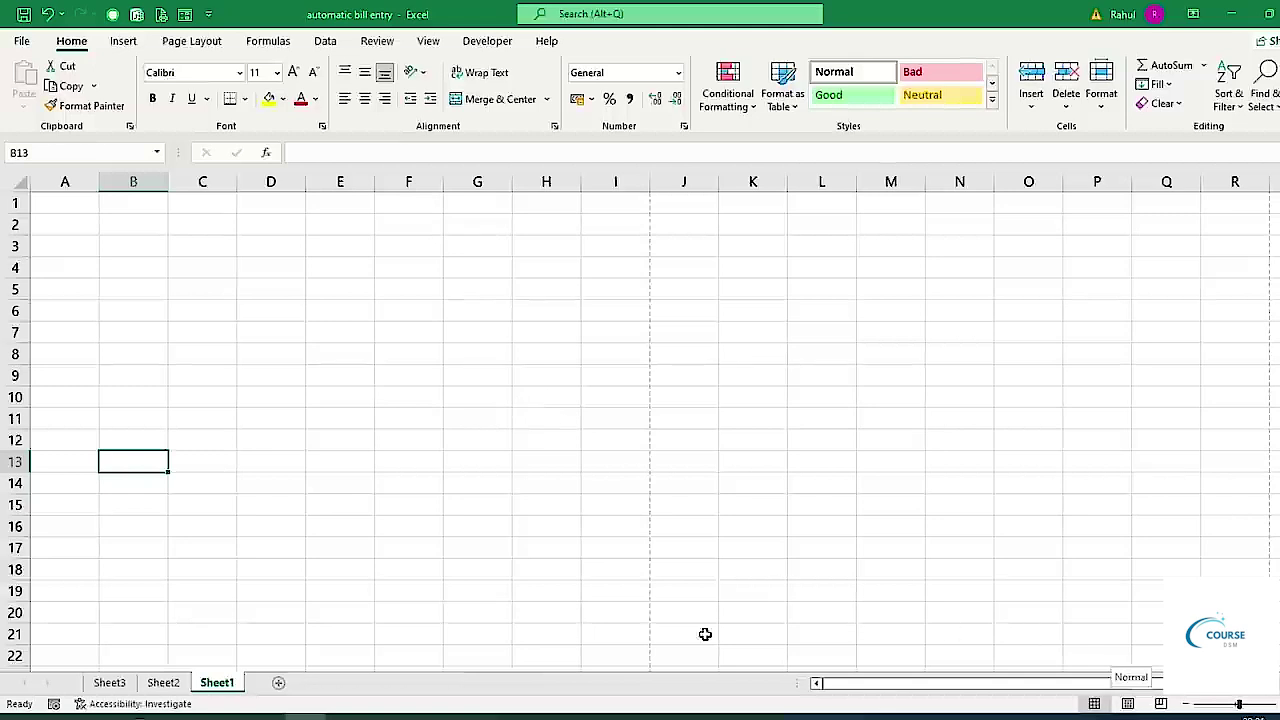
scroll(384, 380, "down", 2, "ctrl")
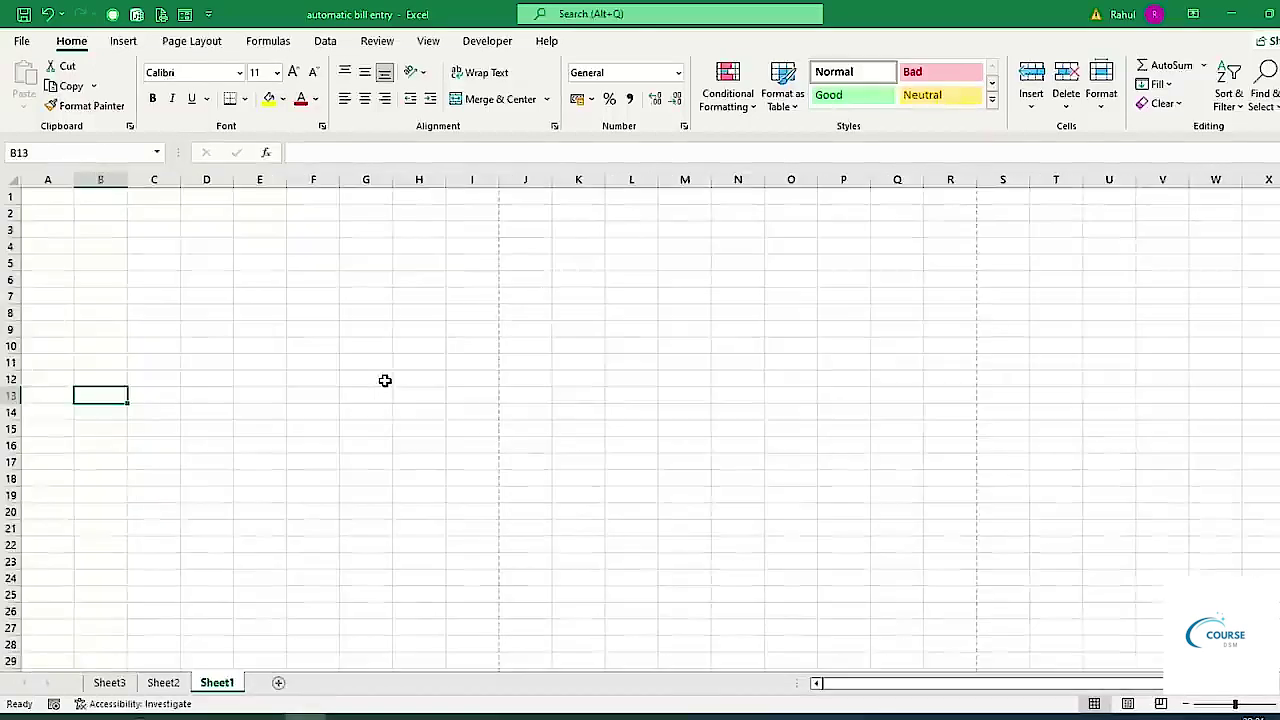
scroll(443, 357, "down", 2, "ctrl")
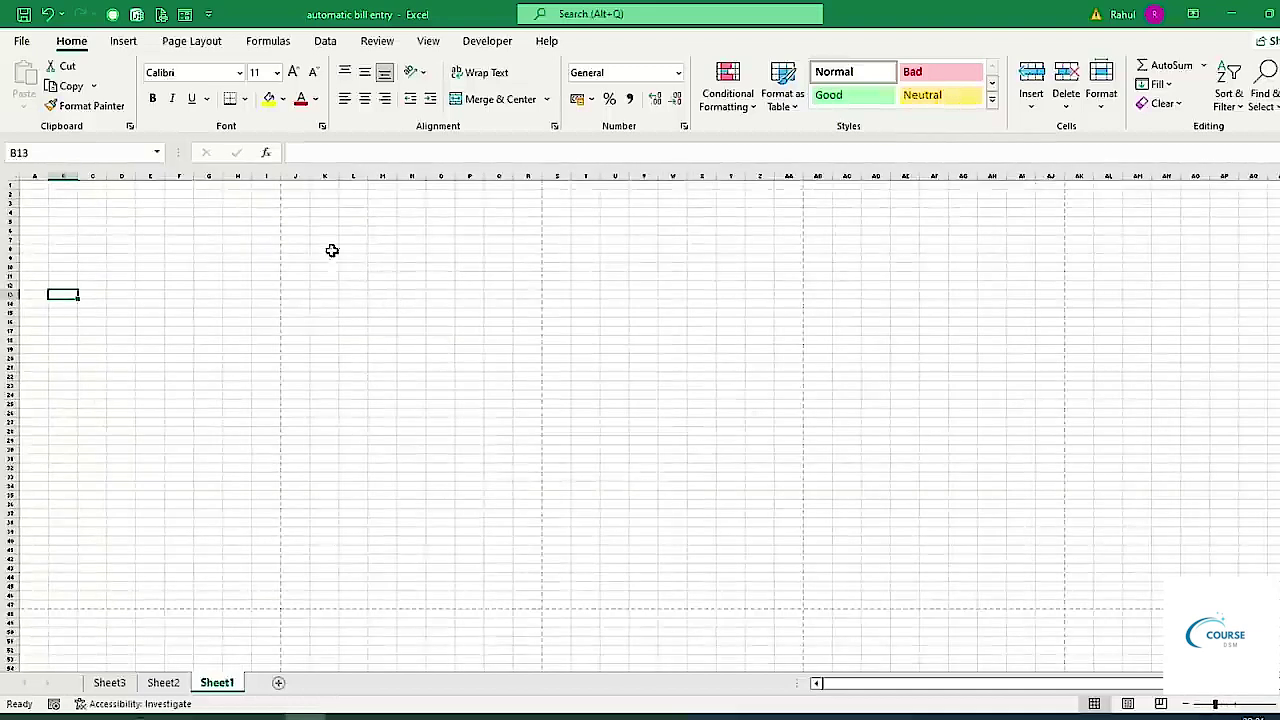
scroll(131, 477, "up", 3, "ctrl")
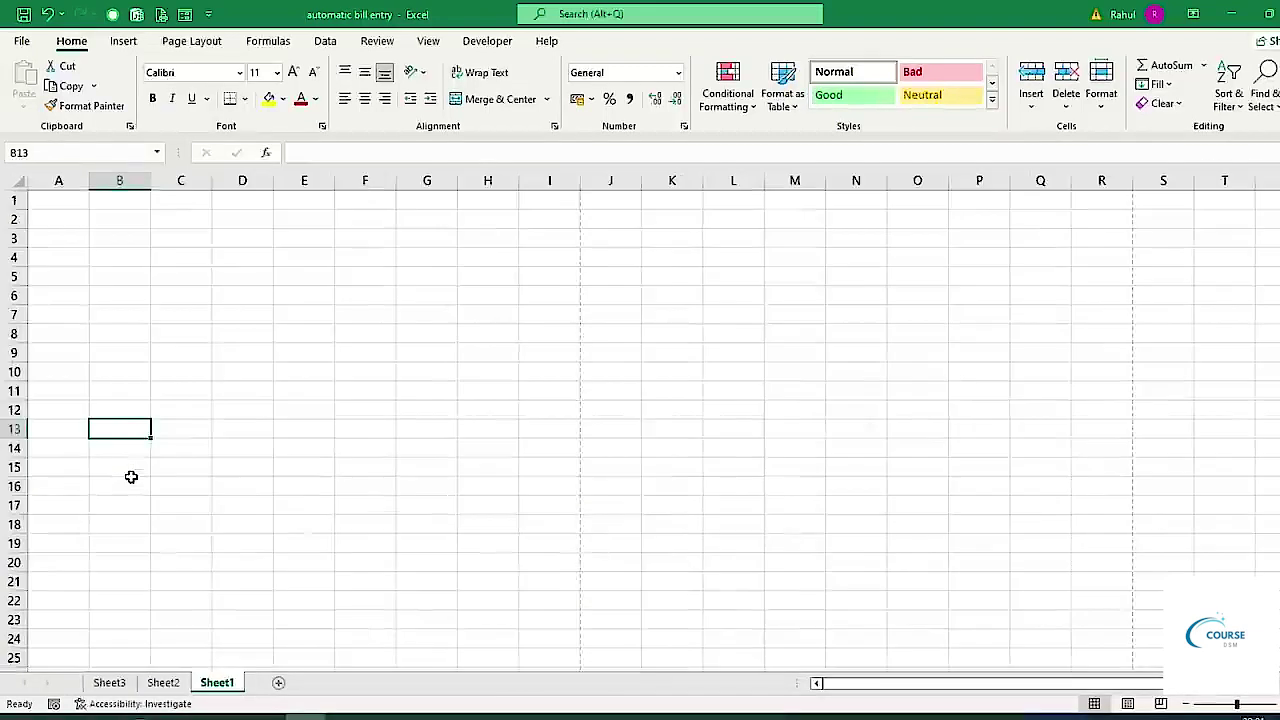
scroll(131, 477, "up", 3, "ctrl")
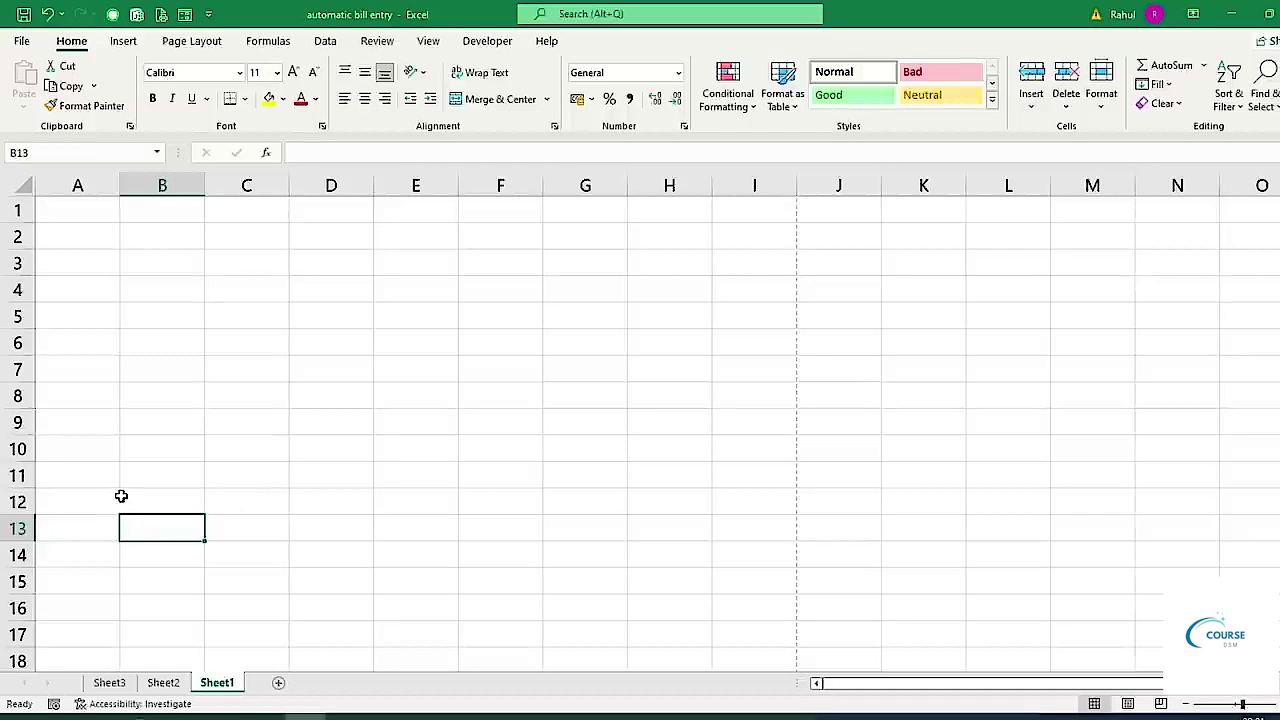
Enter the headings S.No., Particulars, Rate, Quantity and Amount in cells A7 to E7.
left_click(80, 372)
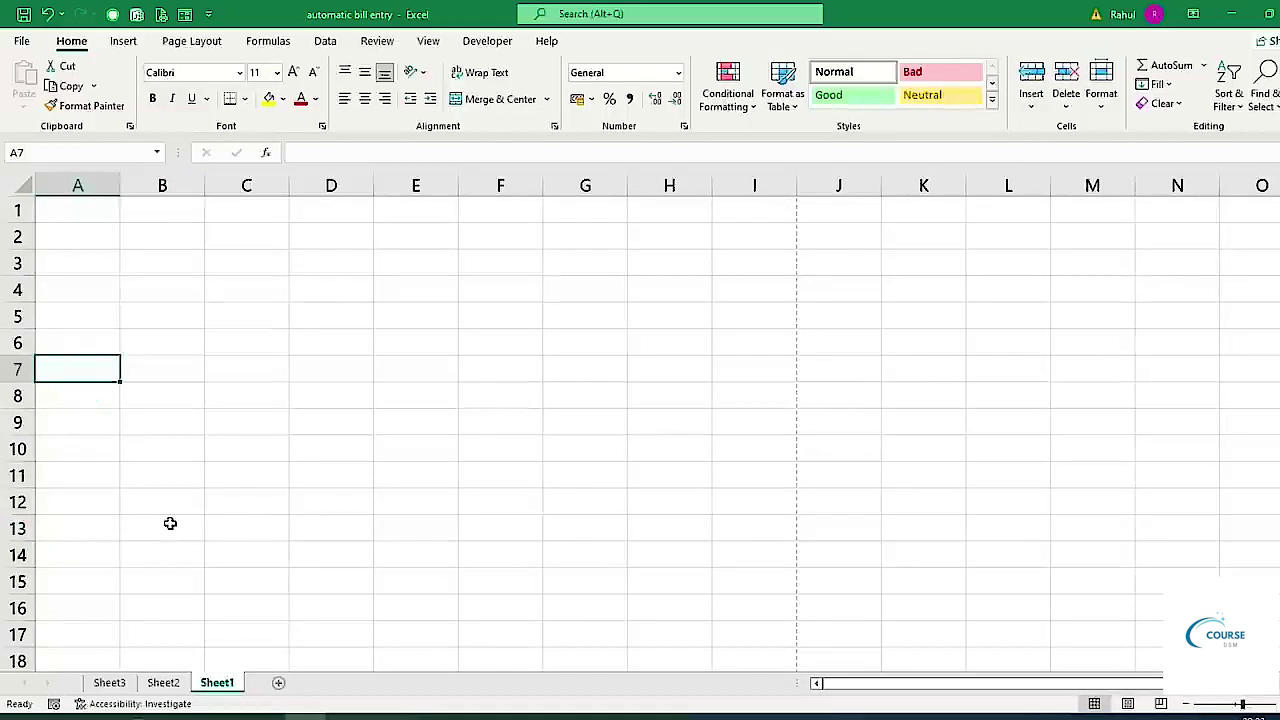
type("S.No.")
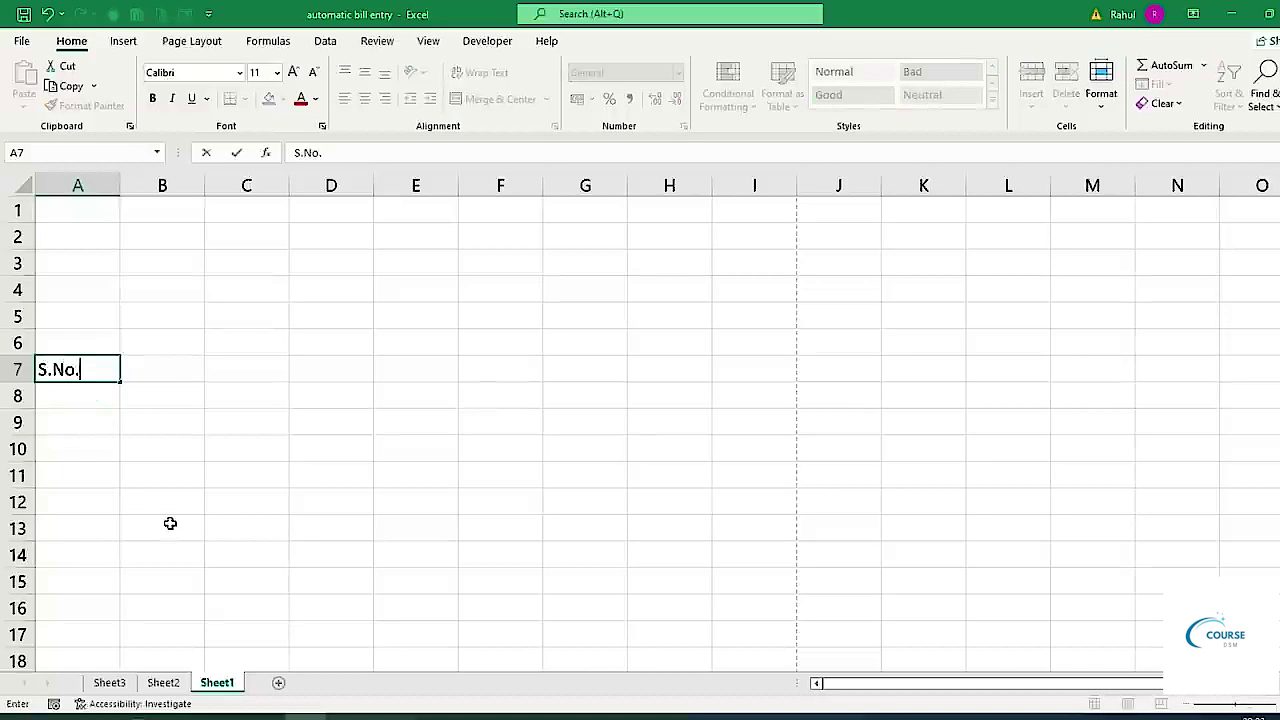
key("Tab")
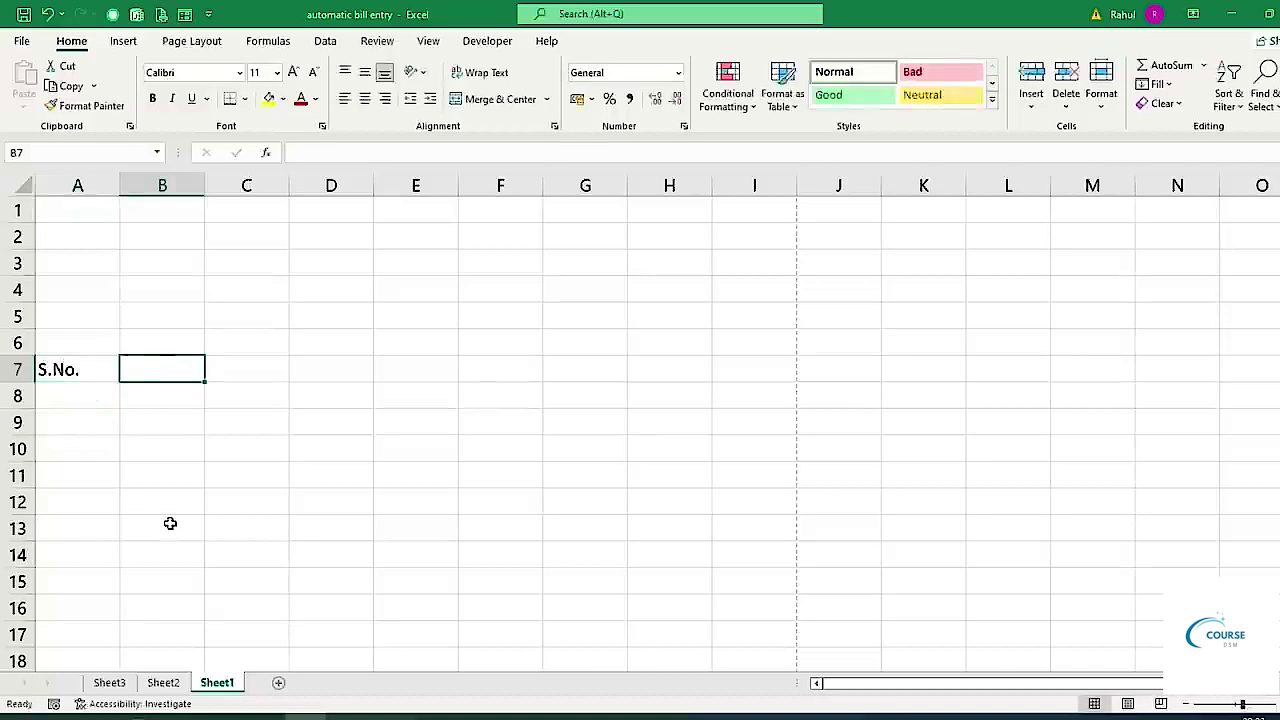
type("Particulars")
key("Tab")
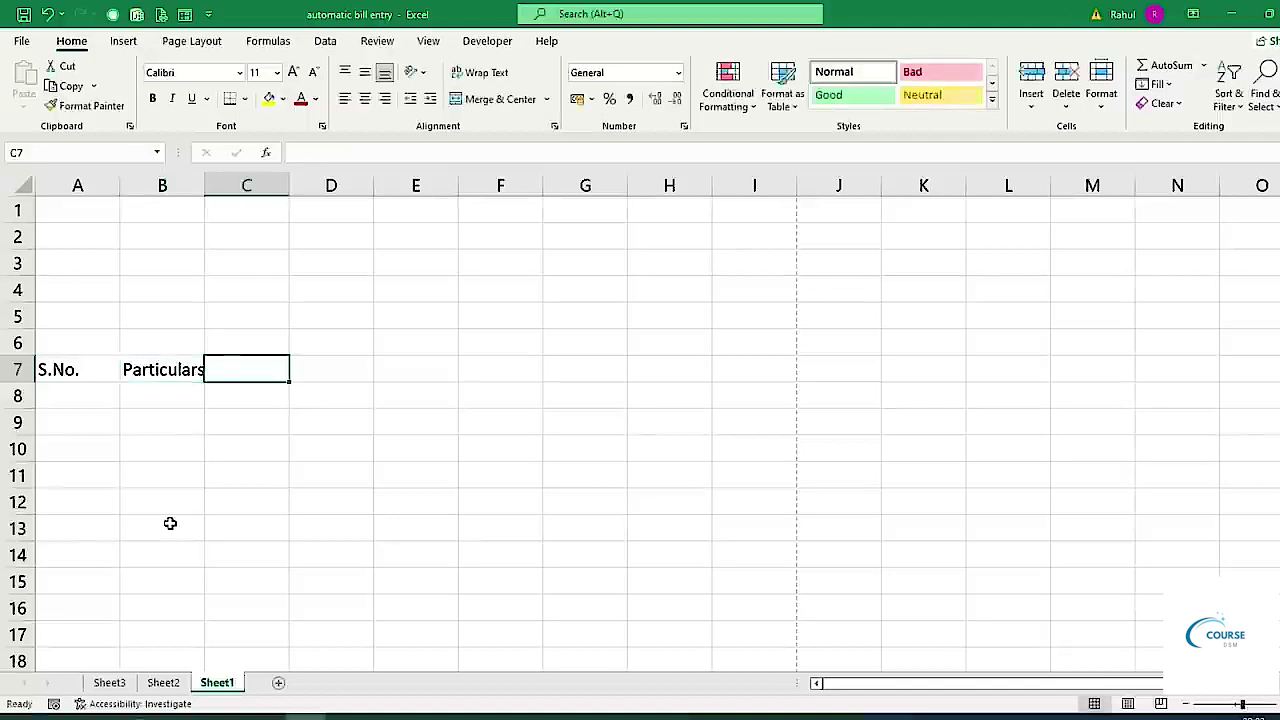
type("Rate")
key("Tab")
type("Qu")
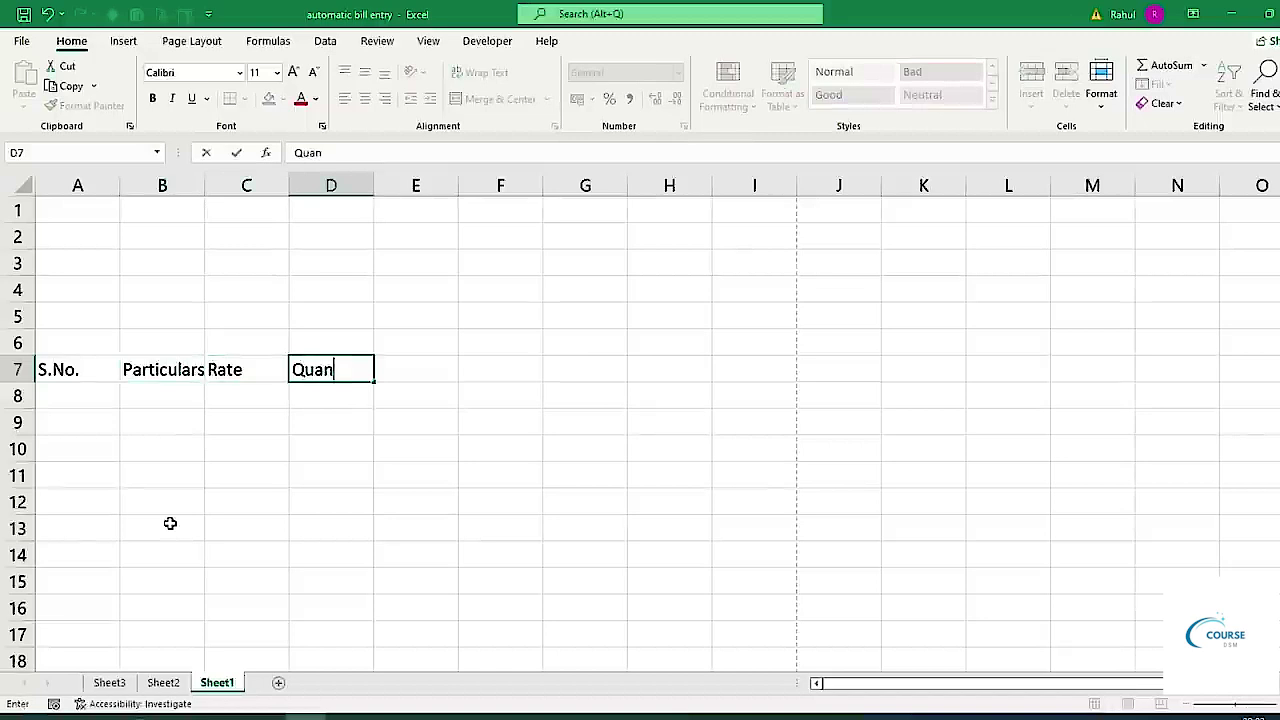
type("antity")
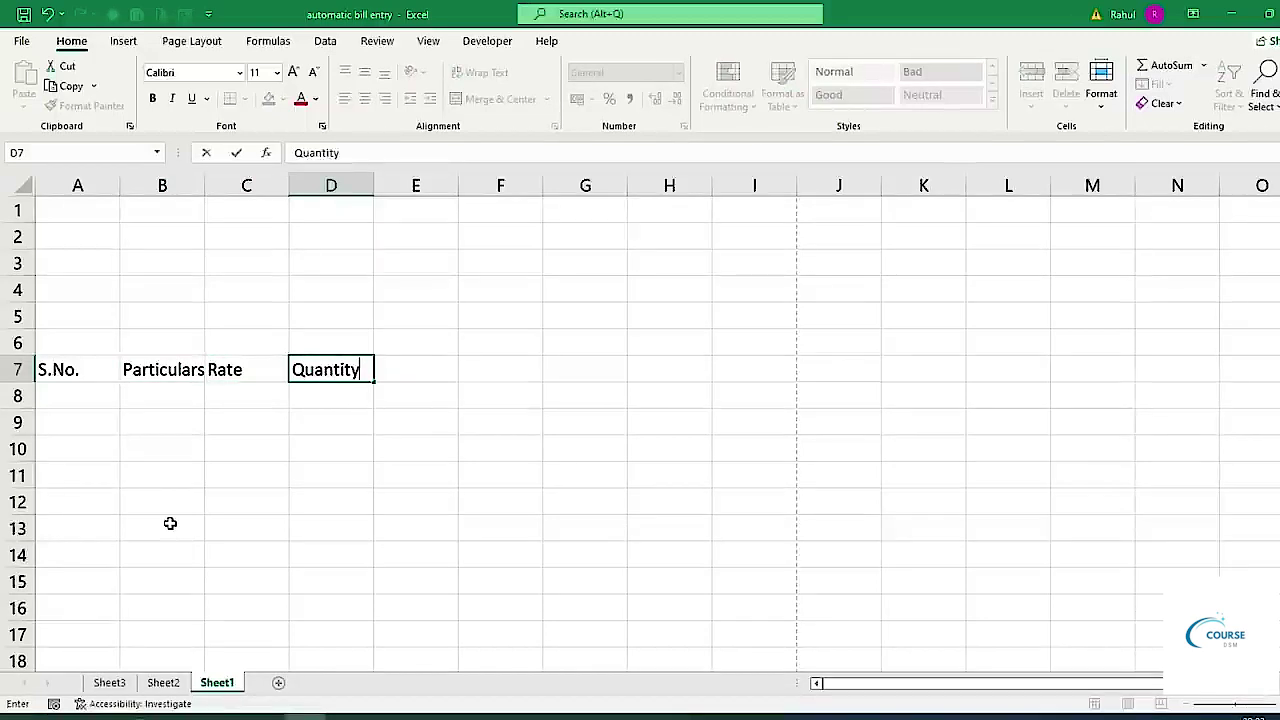
key("Tab")
type("Amount")
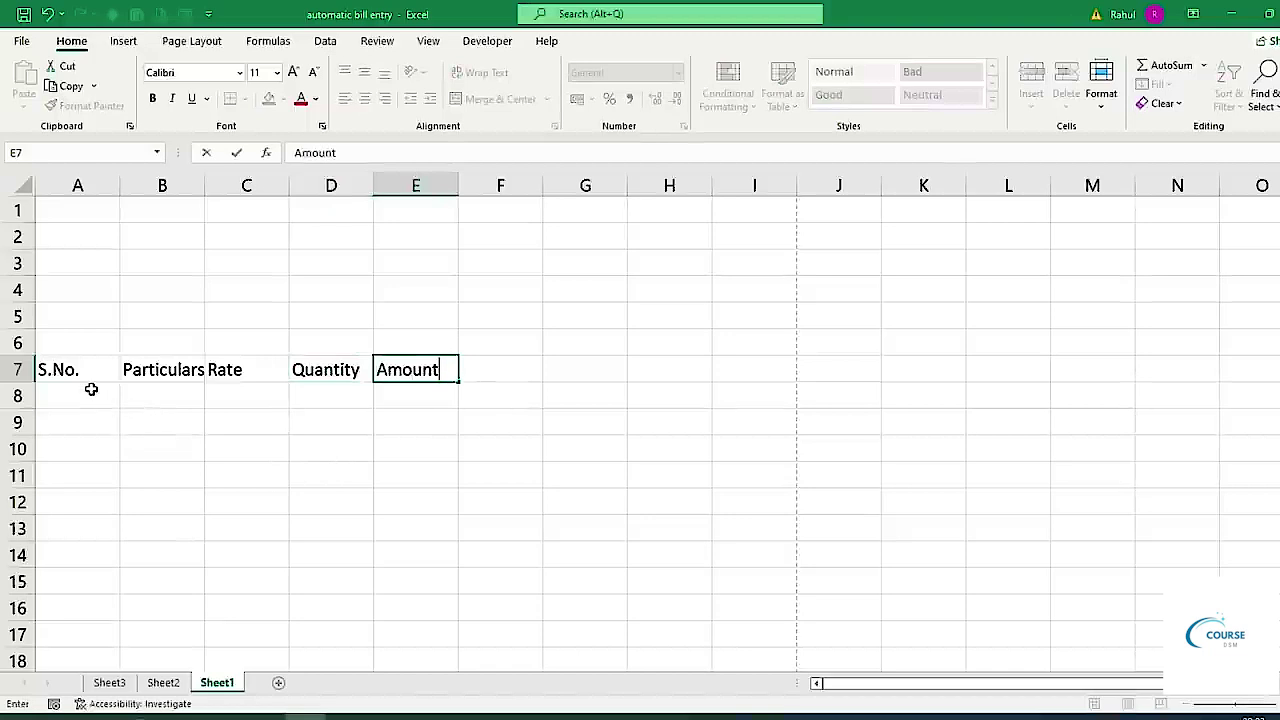
left_click(279, 457)
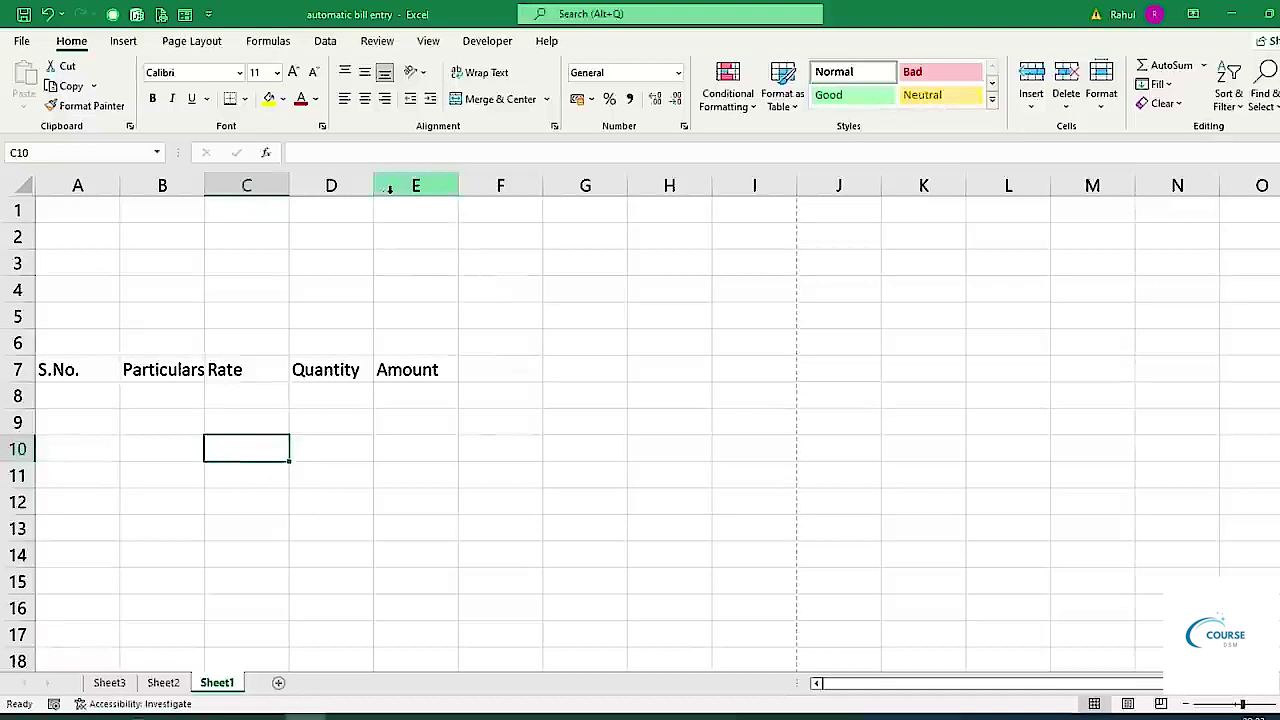
Widen column B greatly for descriptions and columns A, C, D, E slightly, then select A7:E7.
left_click_drag(207, 189, 462, 292)
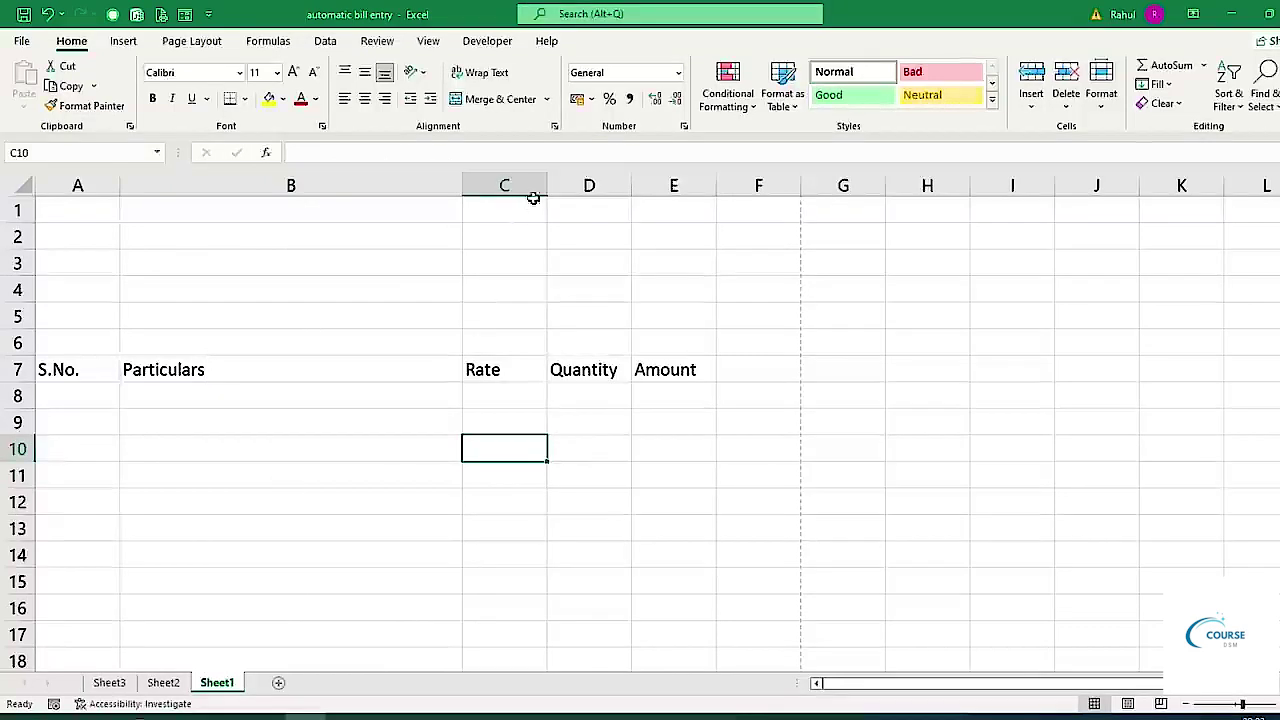
left_click_drag(547, 186, 569, 212)
left_click_drag(653, 188, 674, 208)
left_click_drag(759, 180, 778, 199)
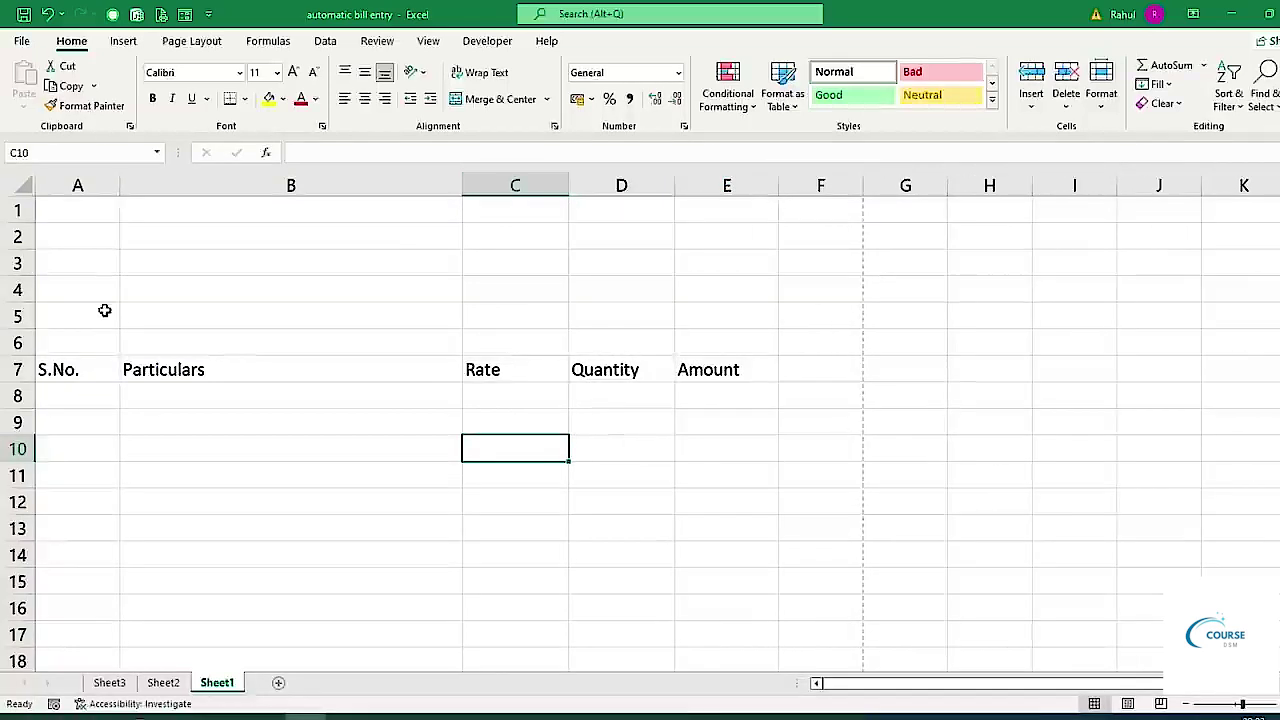
left_click_drag(121, 186, 145, 209)
left_click_drag(71, 372, 470, 370)
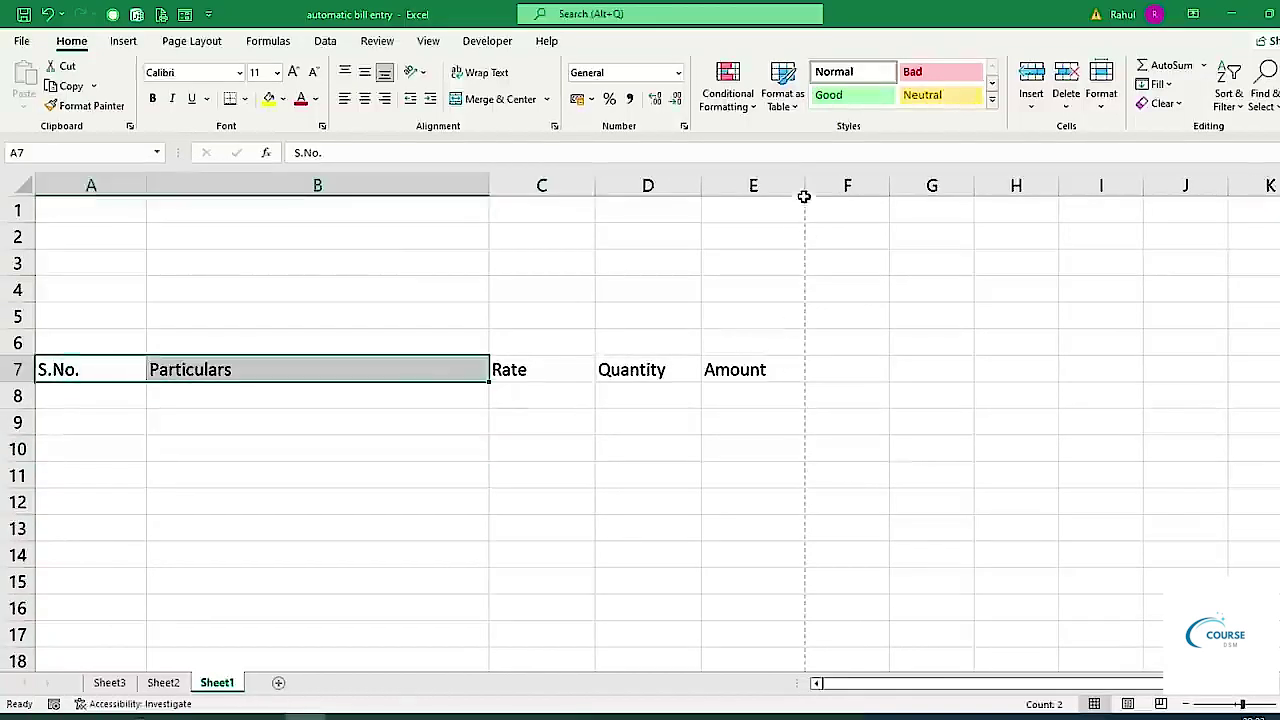
left_click_drag(94, 369, 722, 371)
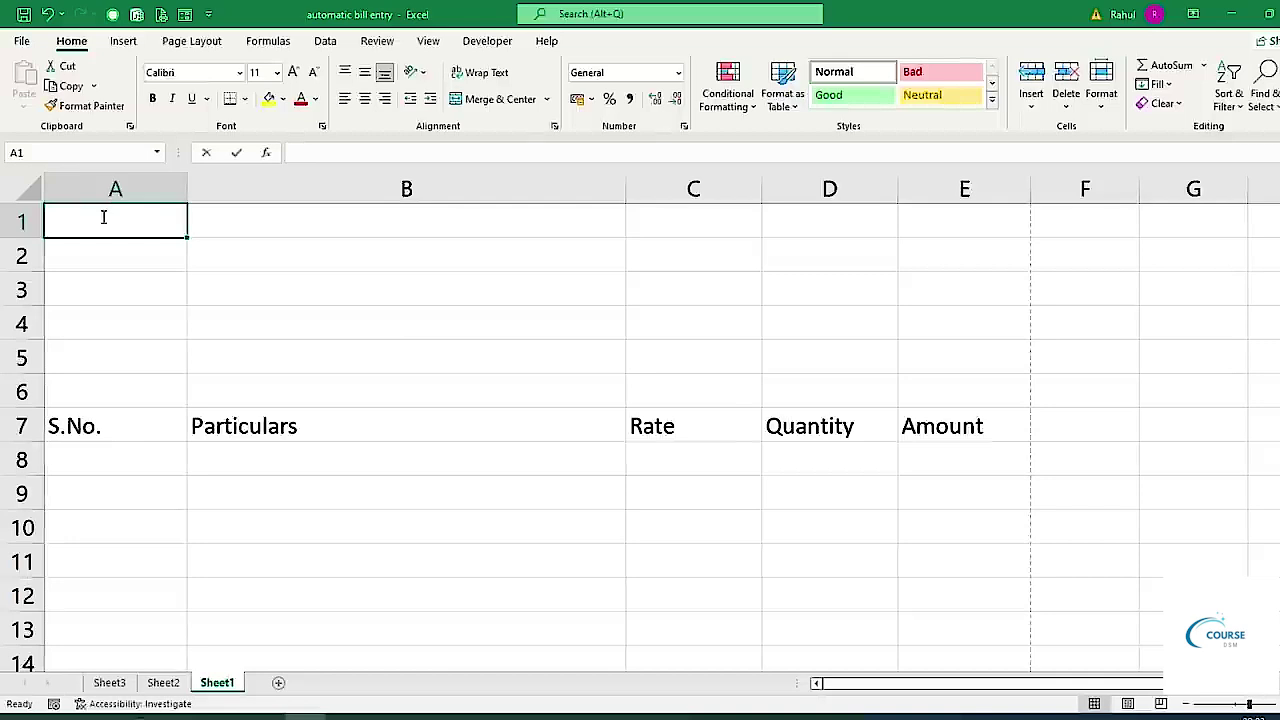
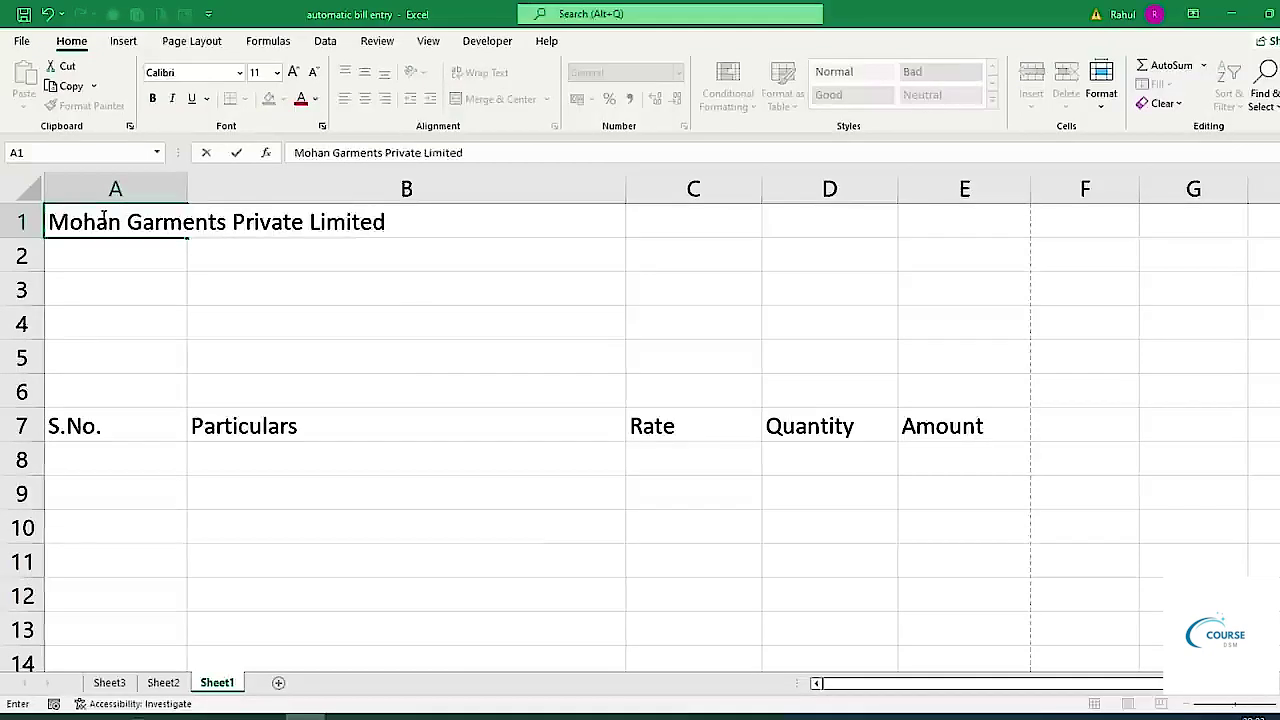
Enter 'Mohan Garments Private Limited', its street address and city/PIN line in A1:A3, then select A1:E3.
key("Return")
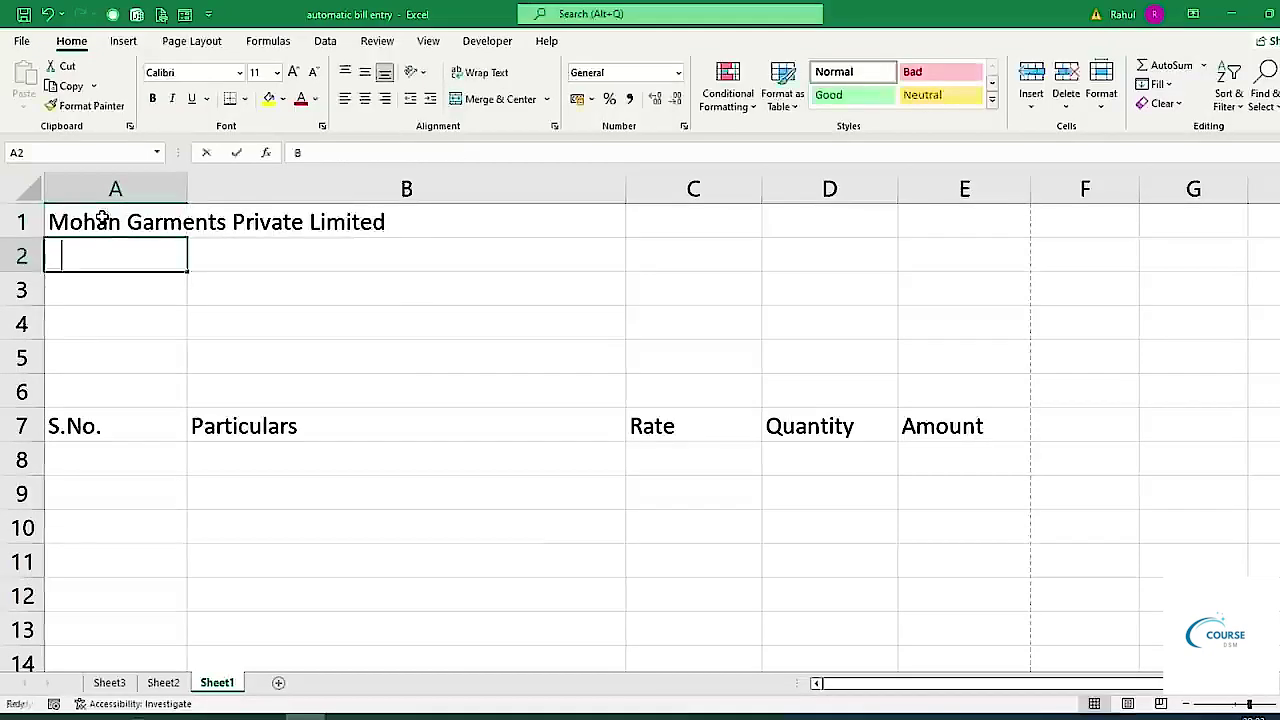
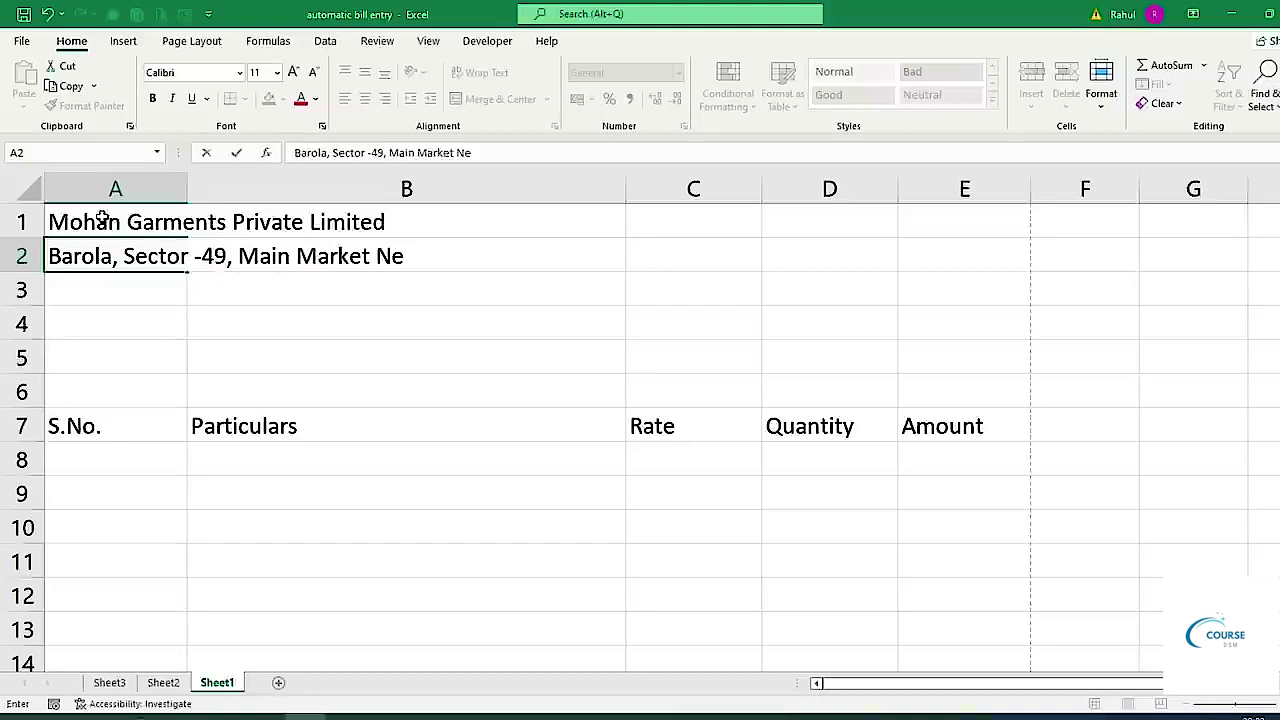
key("Return")
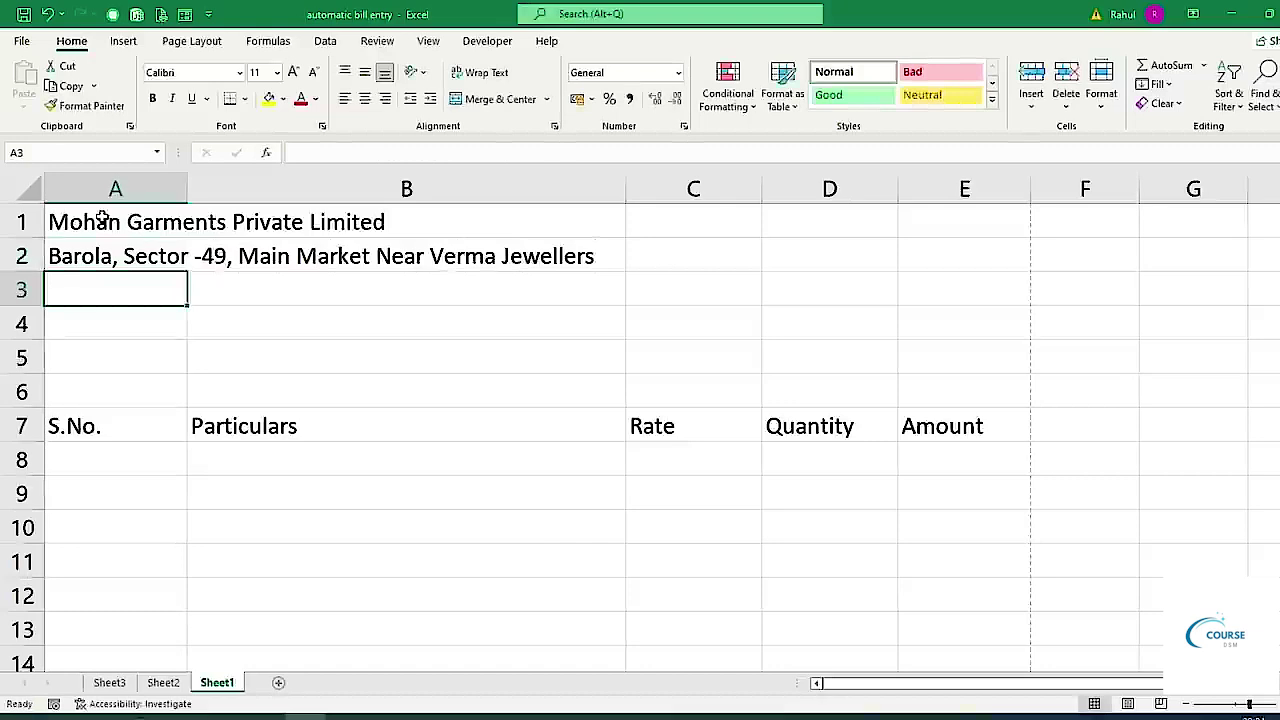
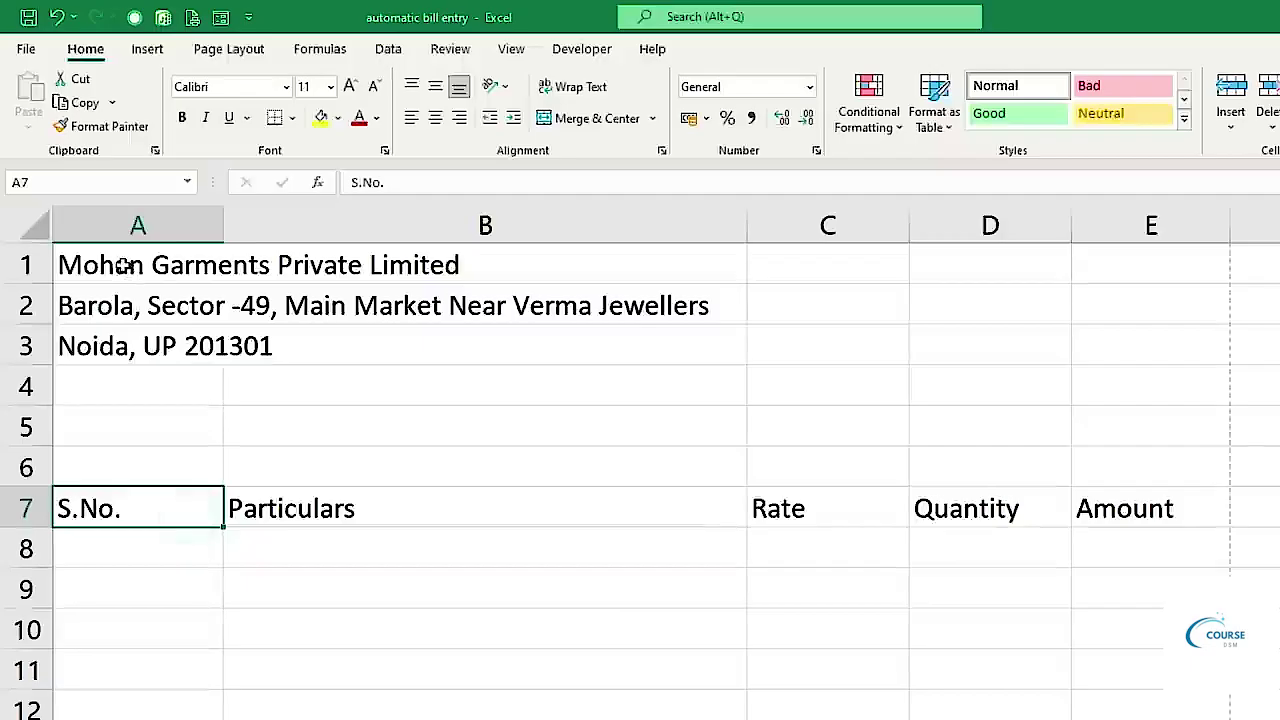
left_click_drag(103, 222, 103, 285)
left_click_drag(122, 340, 1143, 334)
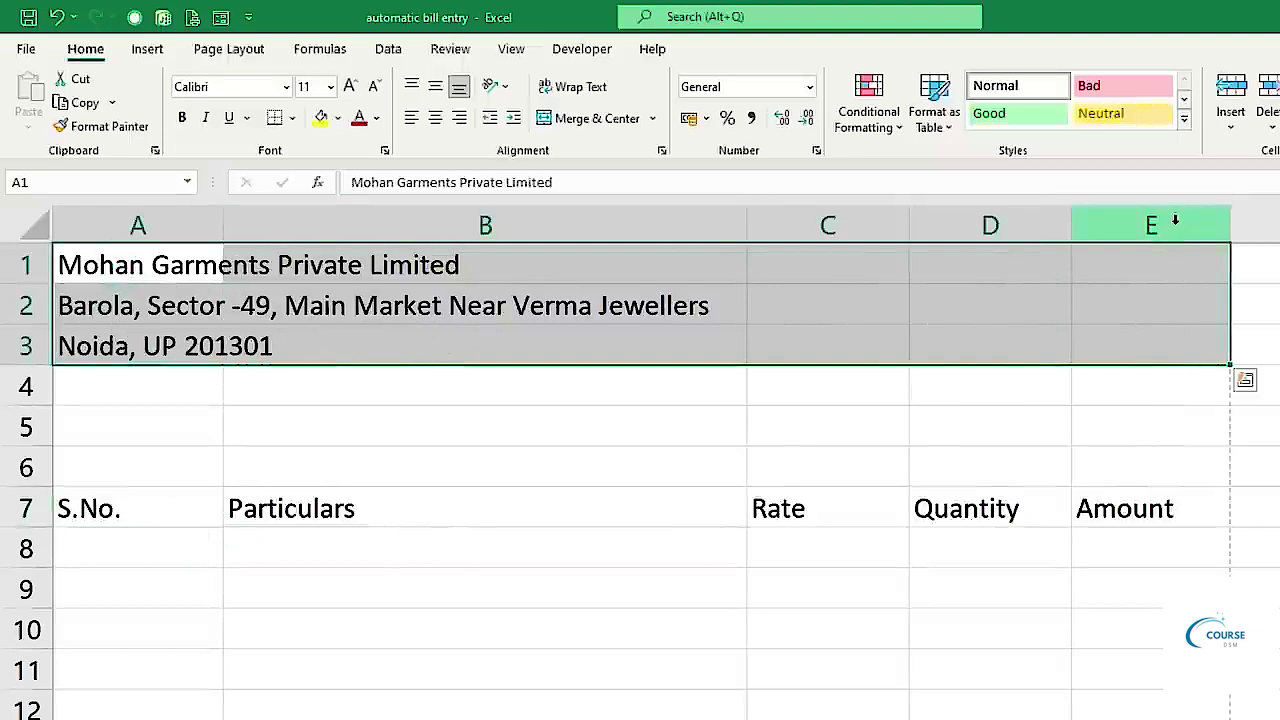
Merge each letterhead row across columns A–E, centred and top-aligned.
left_click(655, 119)
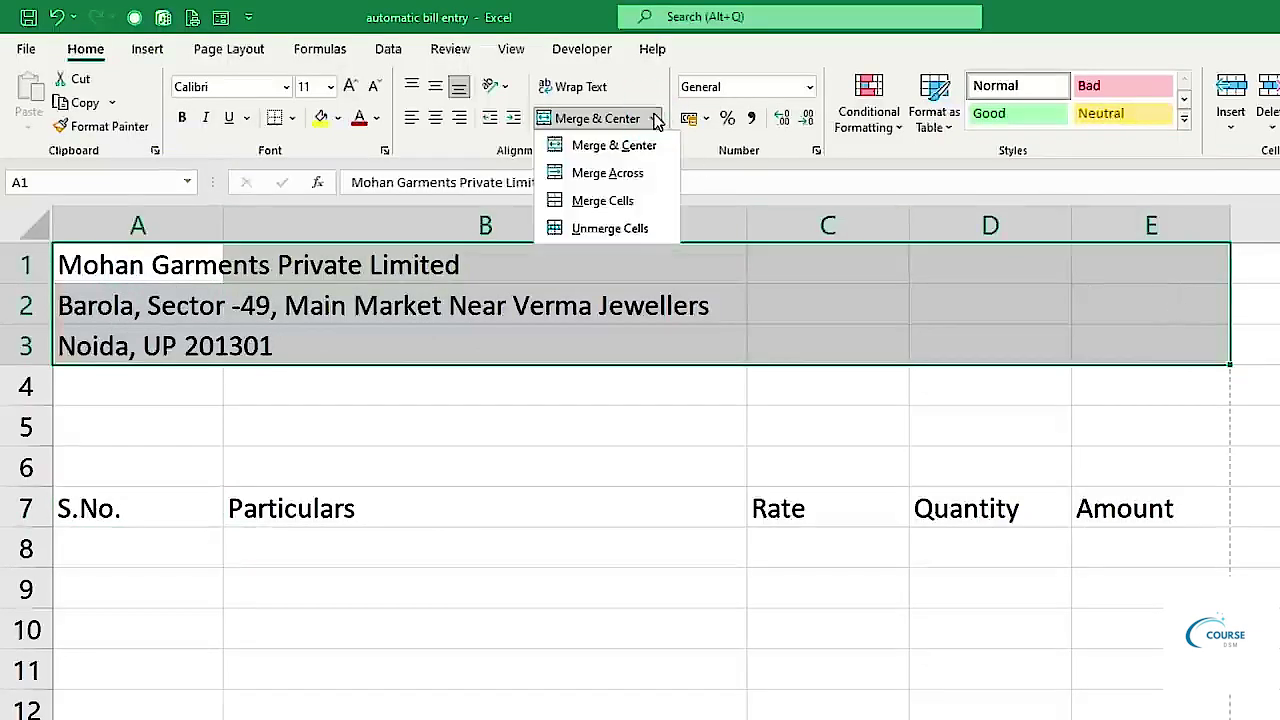
left_click(596, 175)
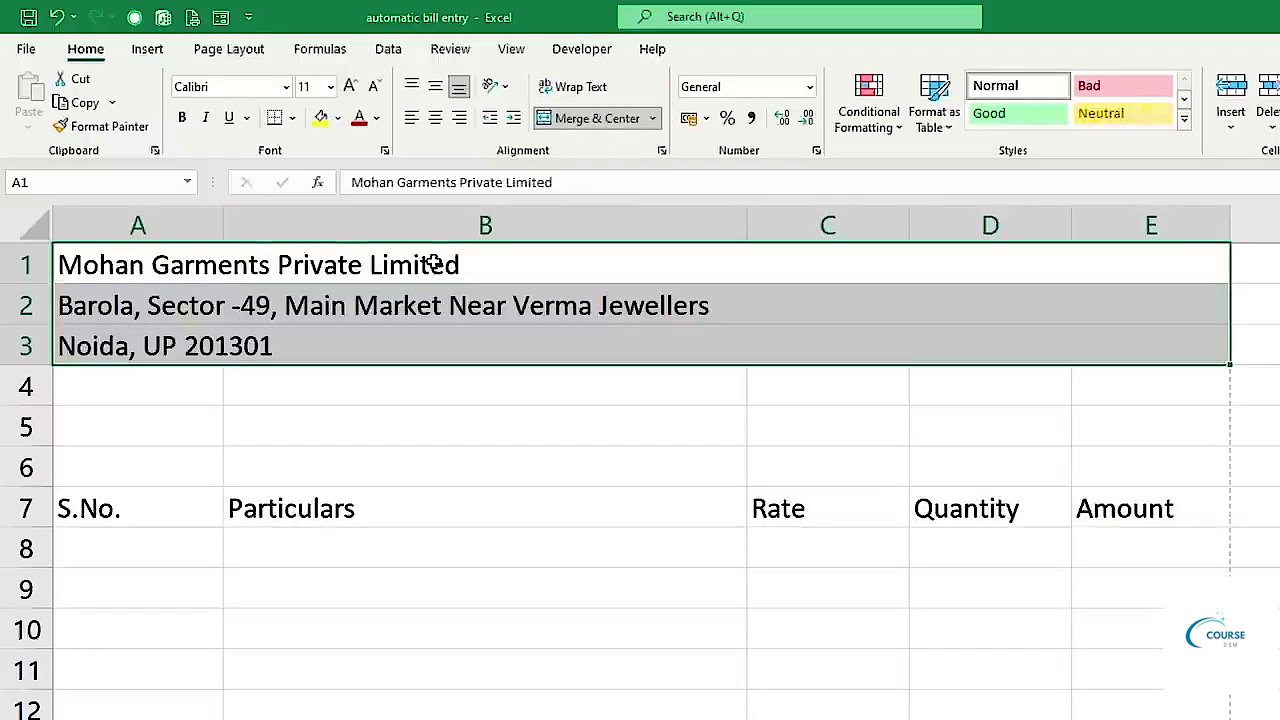
left_click(435, 119)
left_click(411, 88)
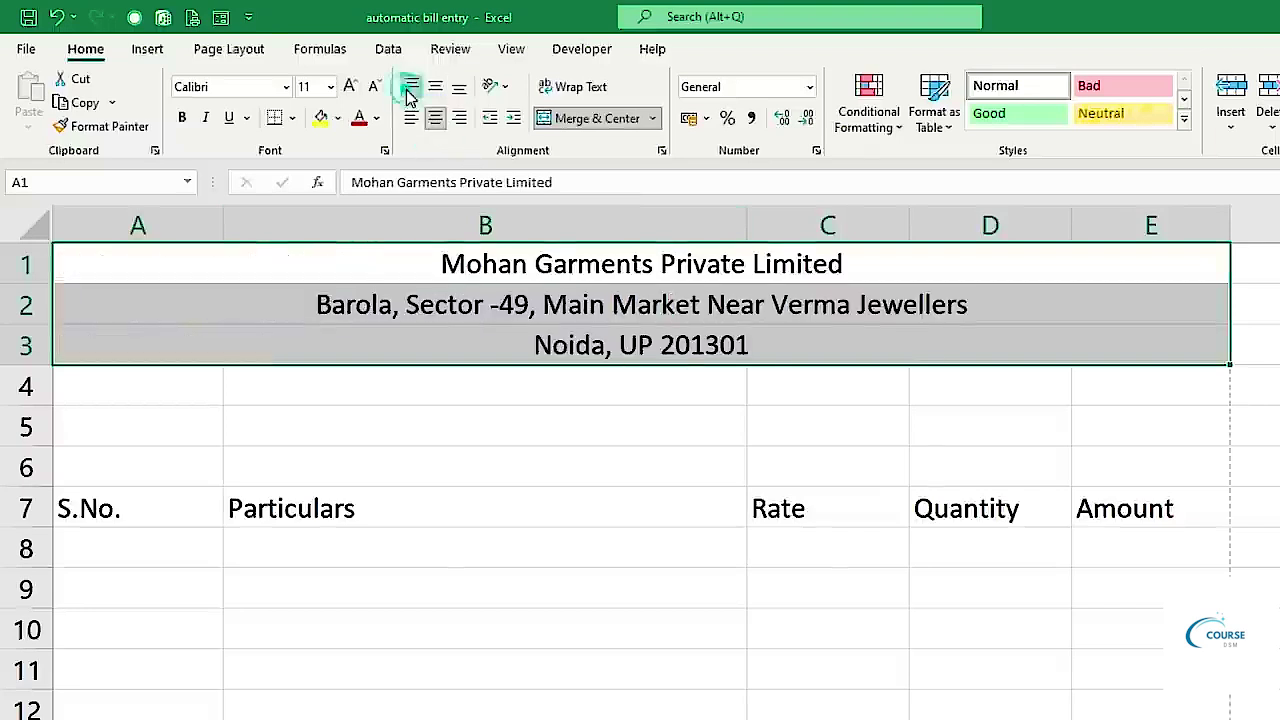
Make the company name in row 1 bold at font size 14.
left_click(451, 340)
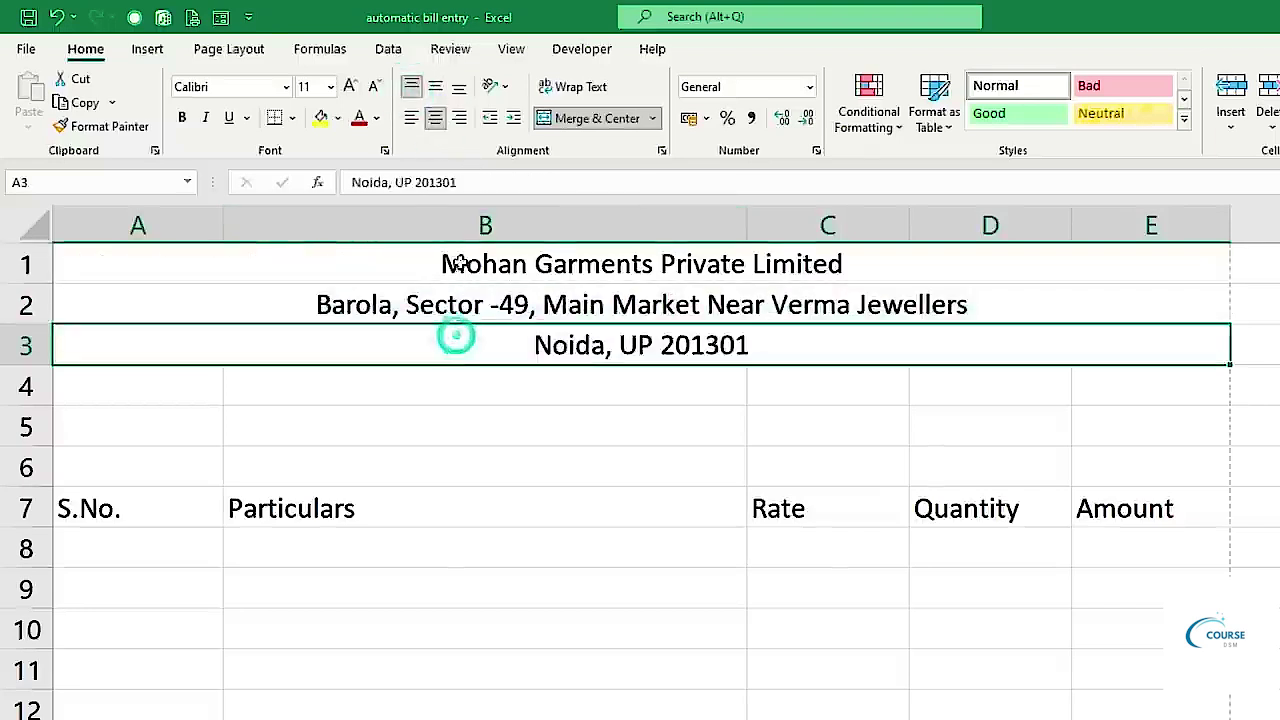
left_click(462, 265)
left_click(350, 88)
left_click(350, 88)
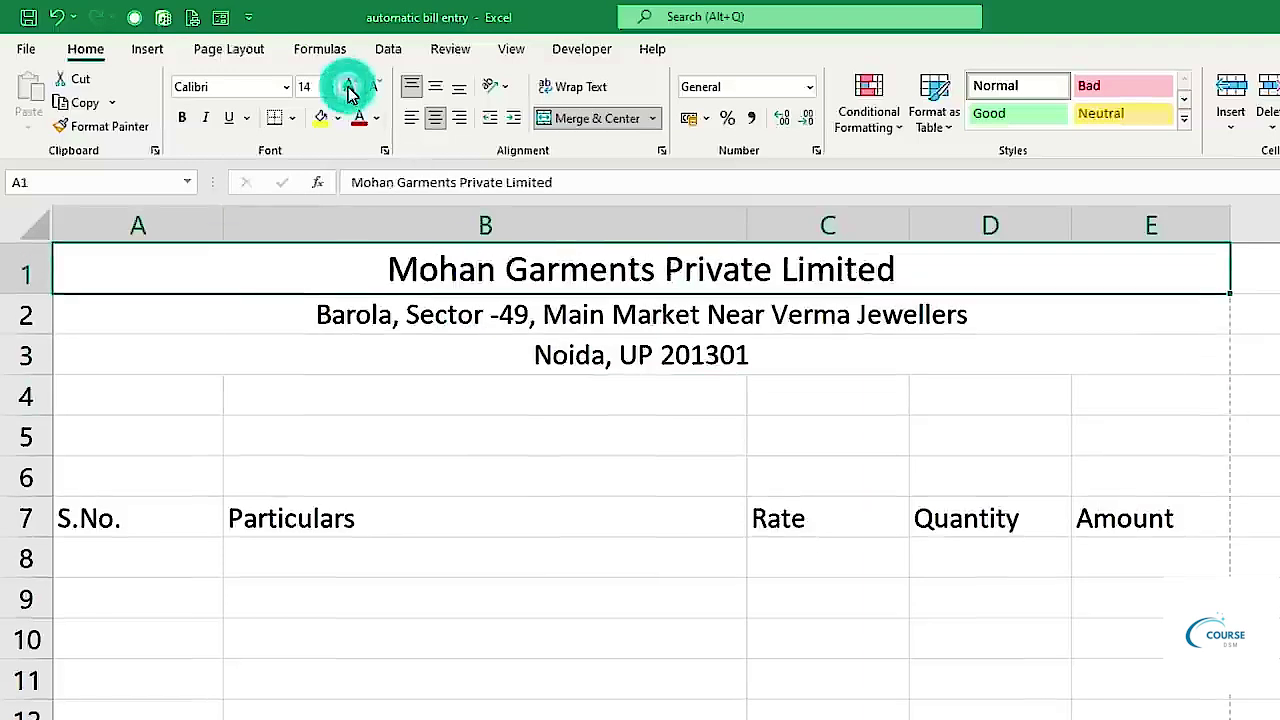
left_click(182, 118)
Fill the three letterhead rows dark green with white text.
left_click_drag(329, 274, 343, 356)
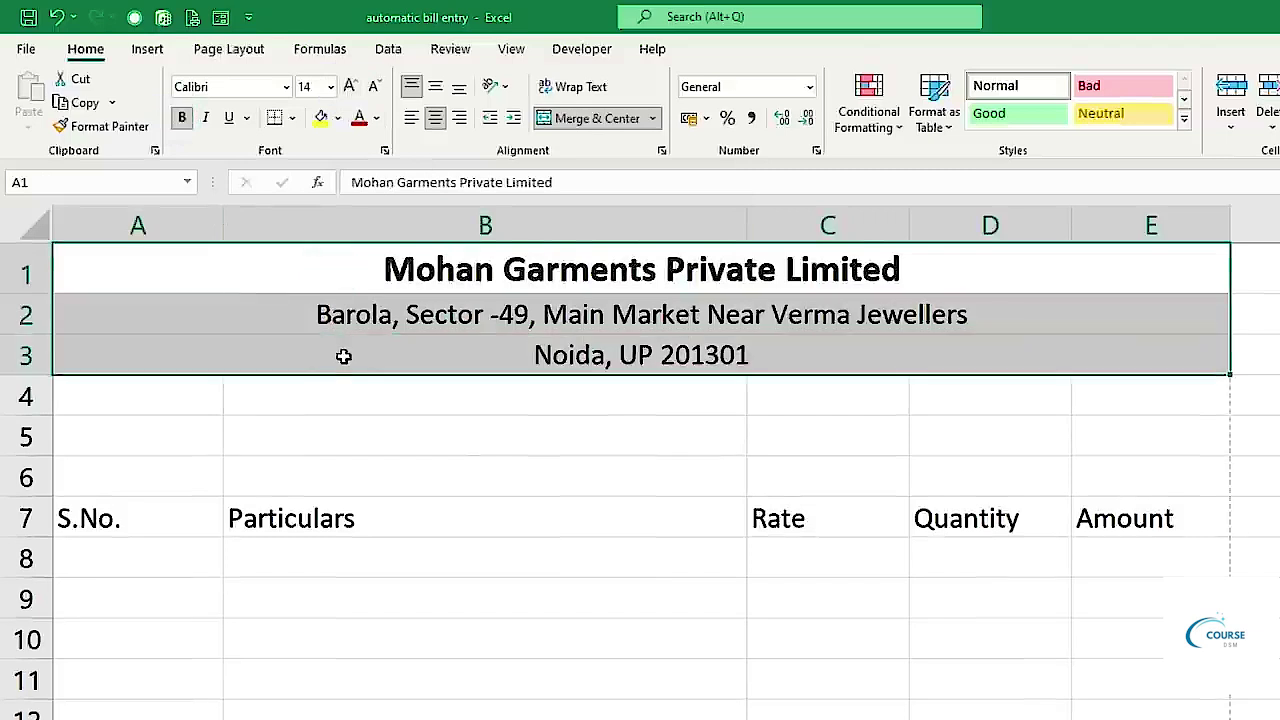
left_click(338, 118)
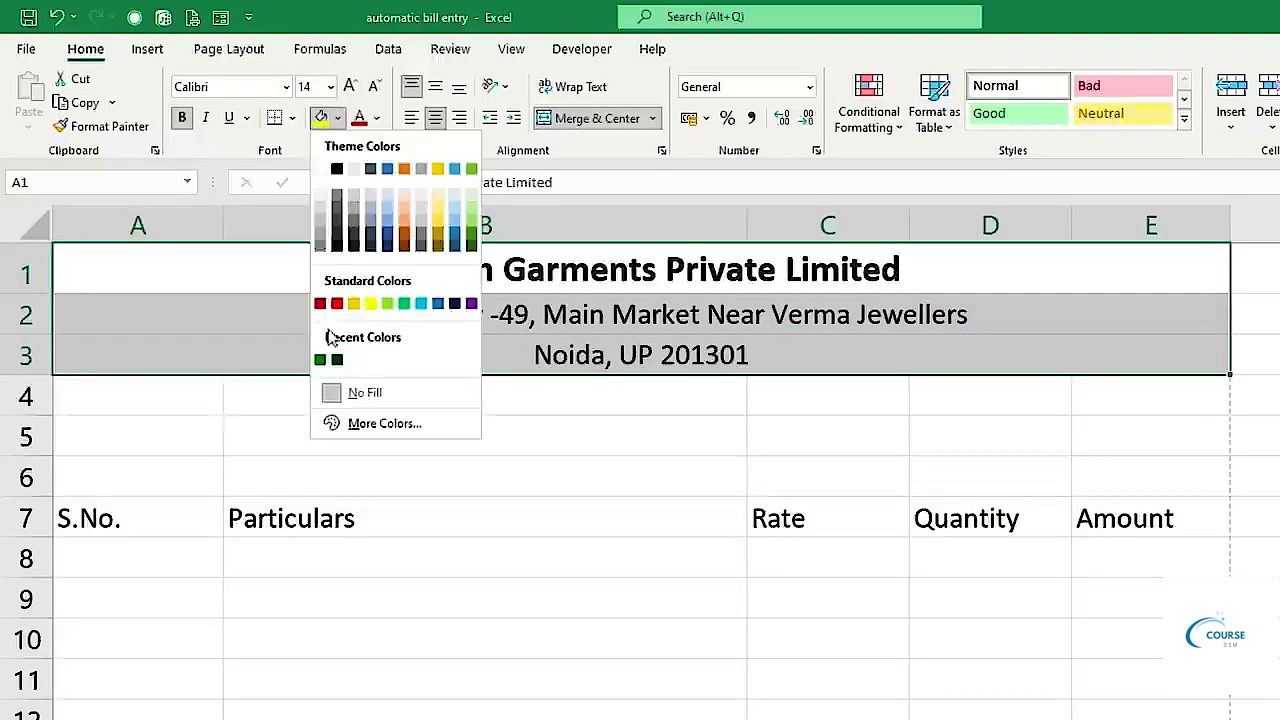
left_click(322, 362)
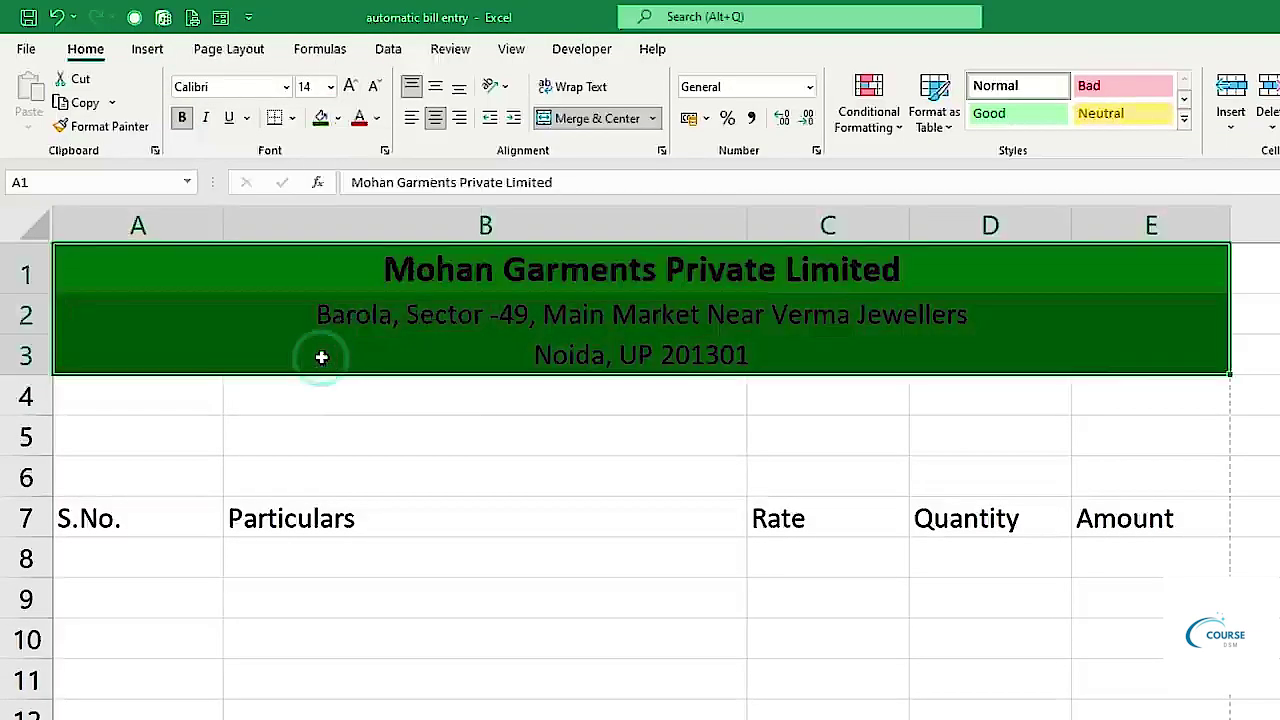
left_click(376, 118)
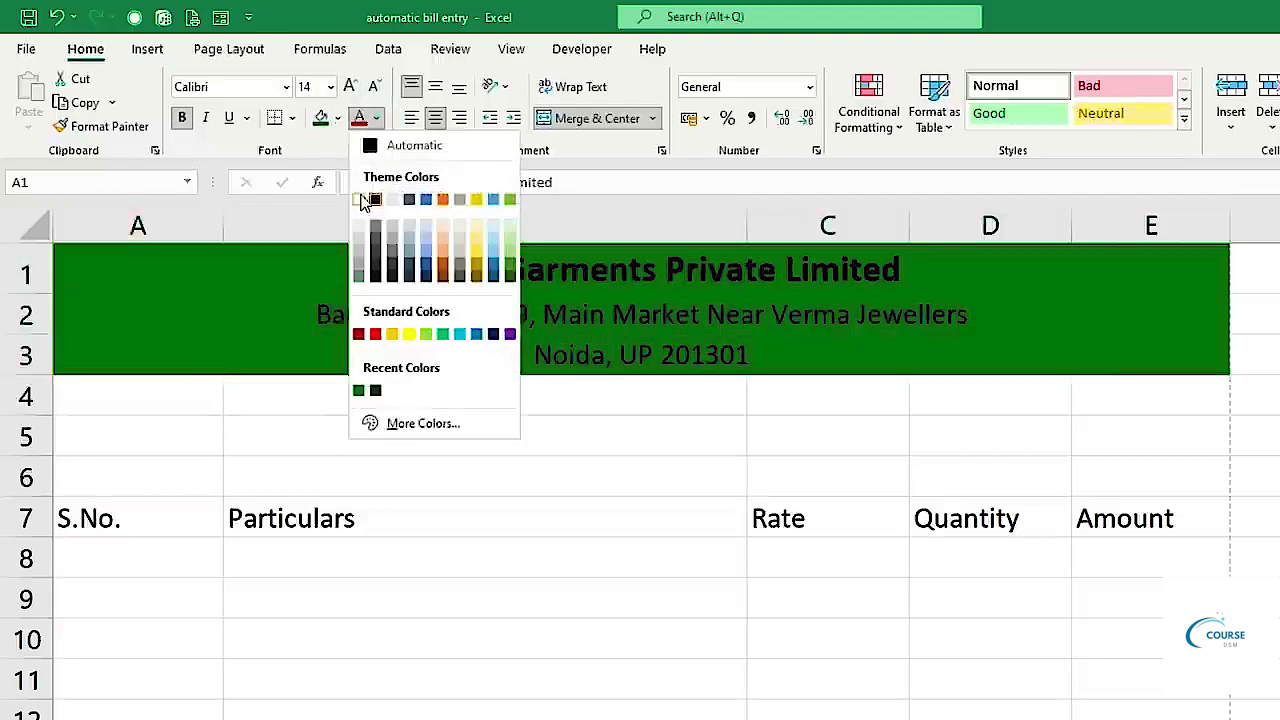
left_click(357, 200)
Make the street address line in row 2 bold, italic and pale yellow.
left_click(354, 329)
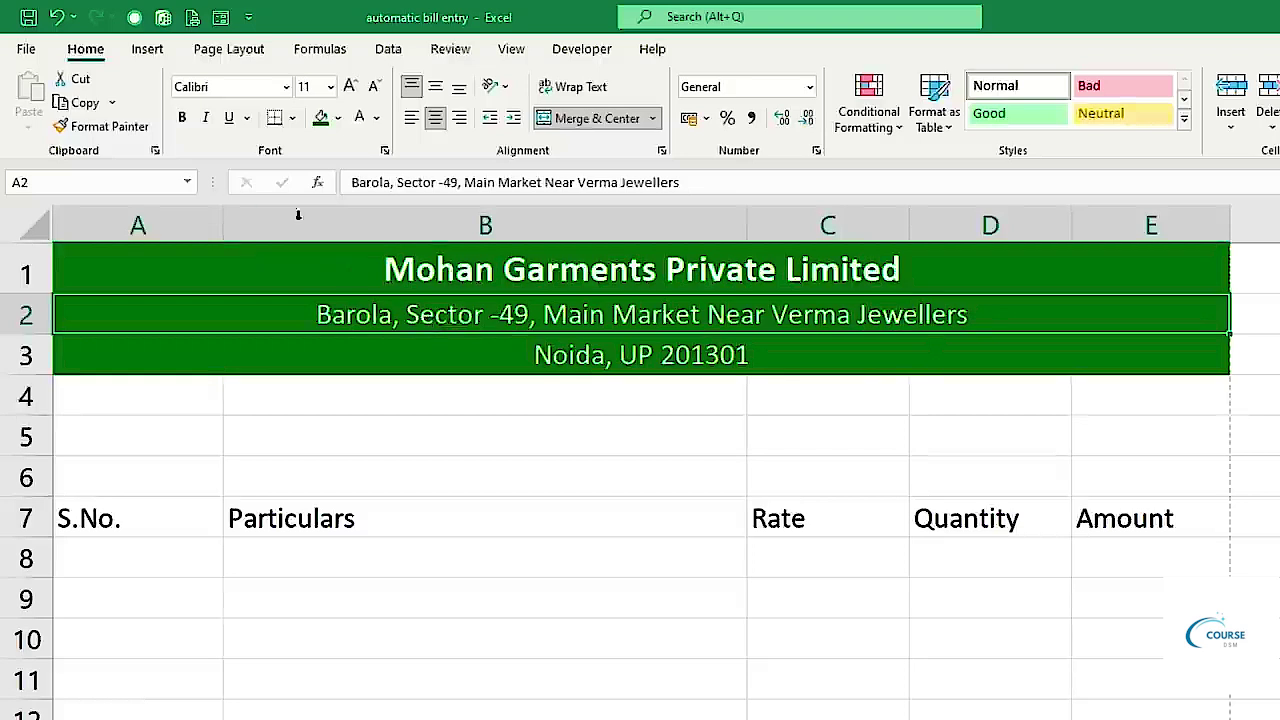
left_click(206, 118)
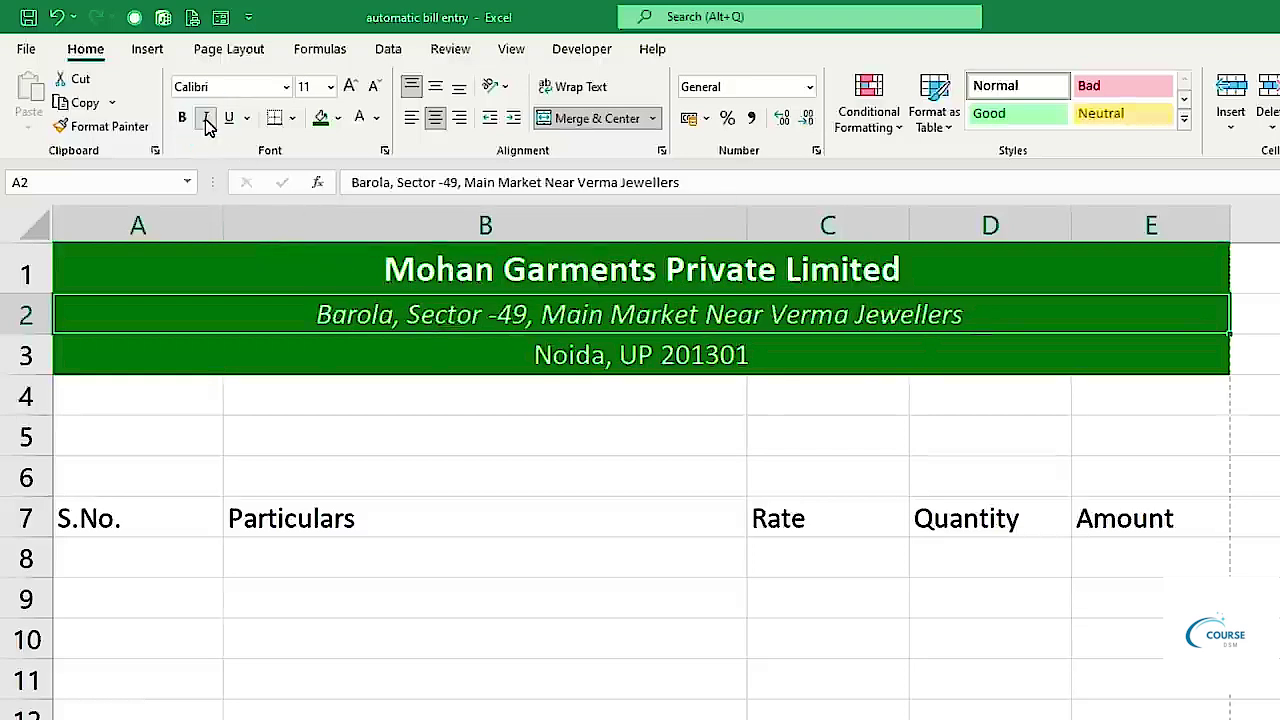
left_click(182, 118)
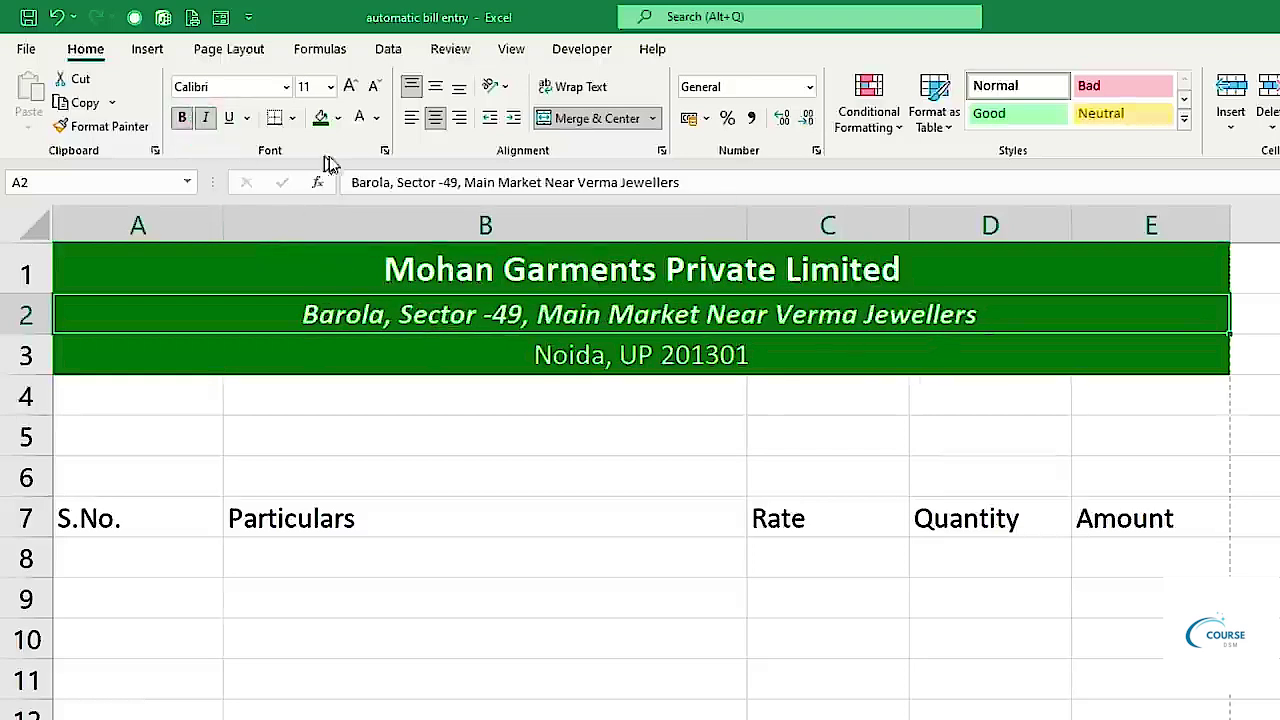
left_click(377, 119)
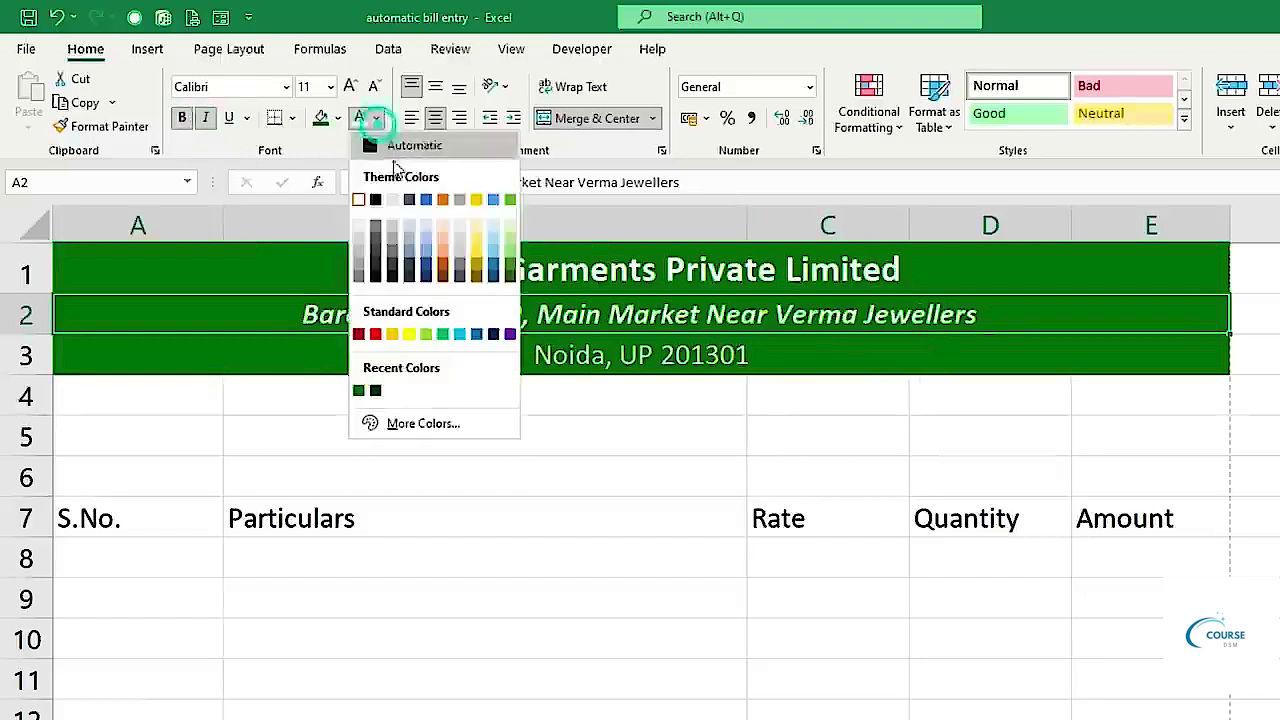
left_click(477, 232)
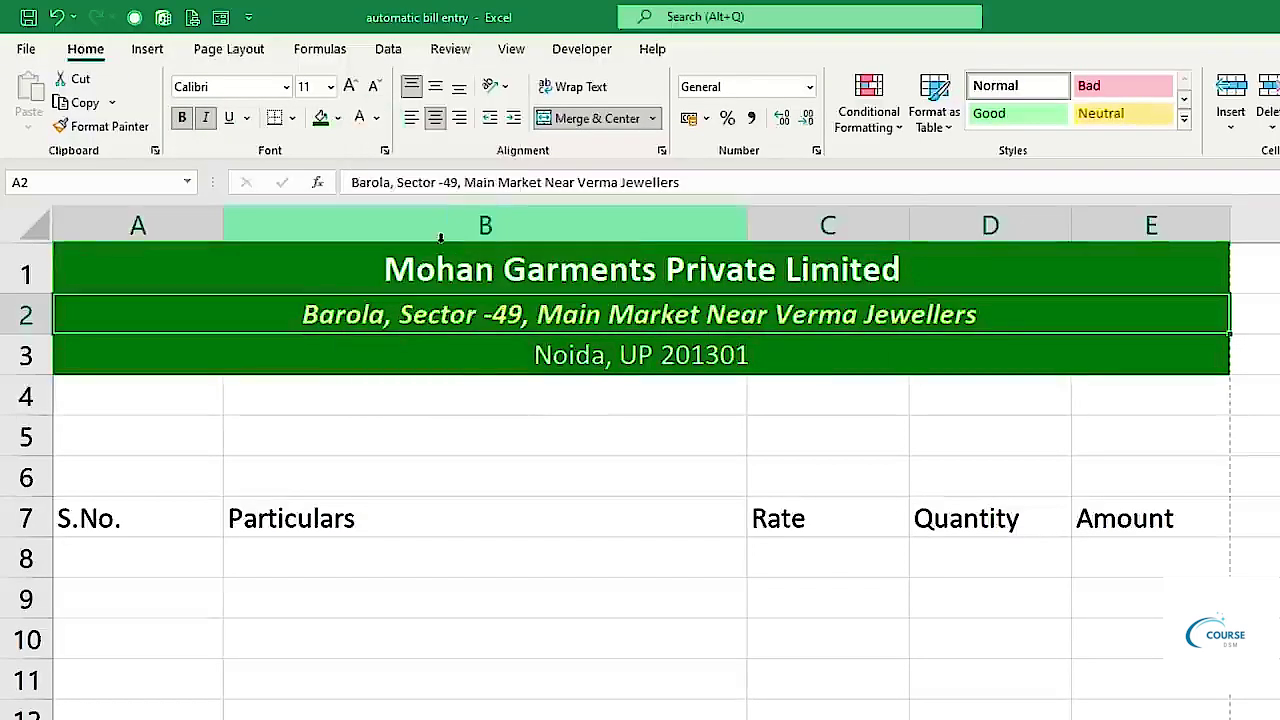
left_click_drag(150, 404, 1122, 398)
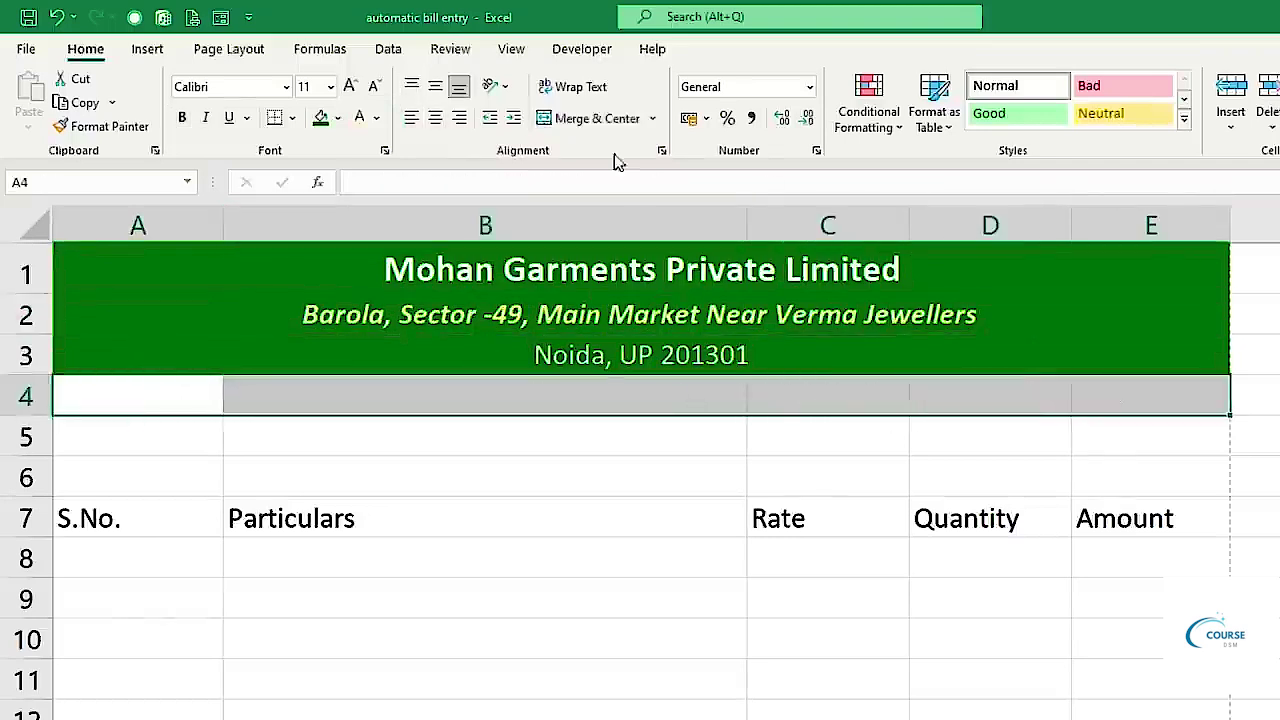
Merge A4:E4 into one centred cell and type INVOICE in it.
left_click(598, 119)
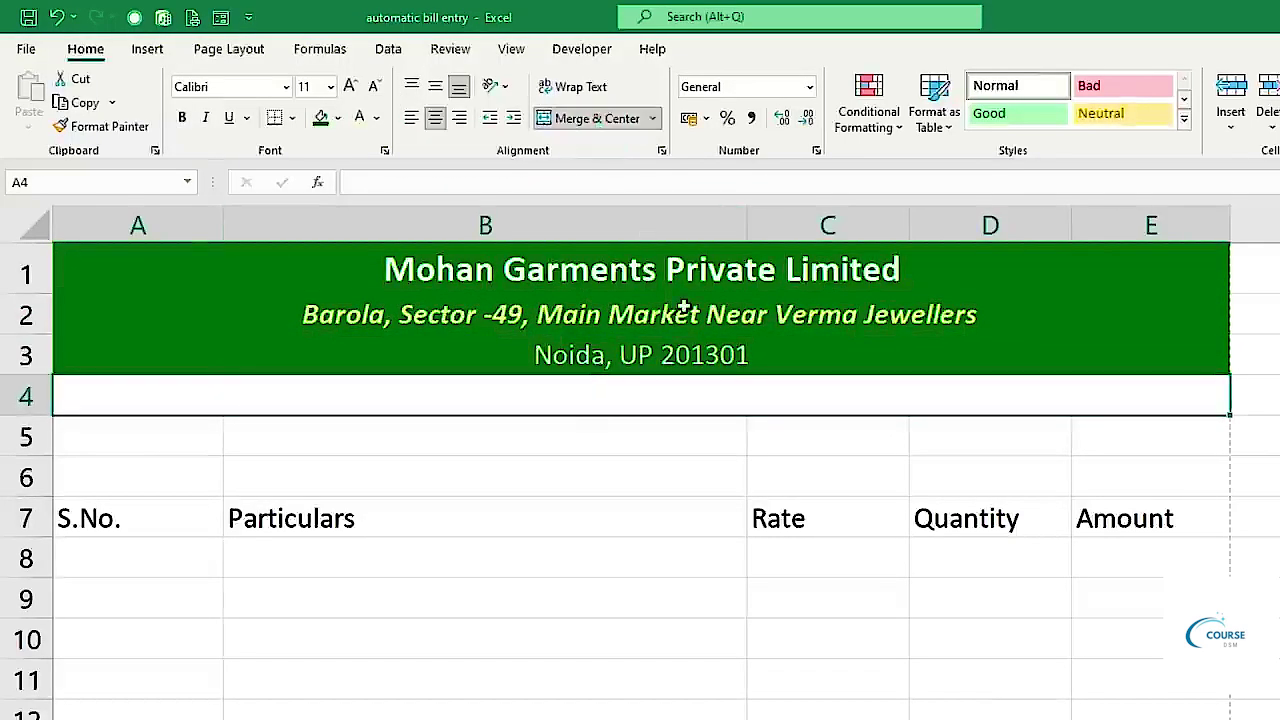
type("INVOICE")
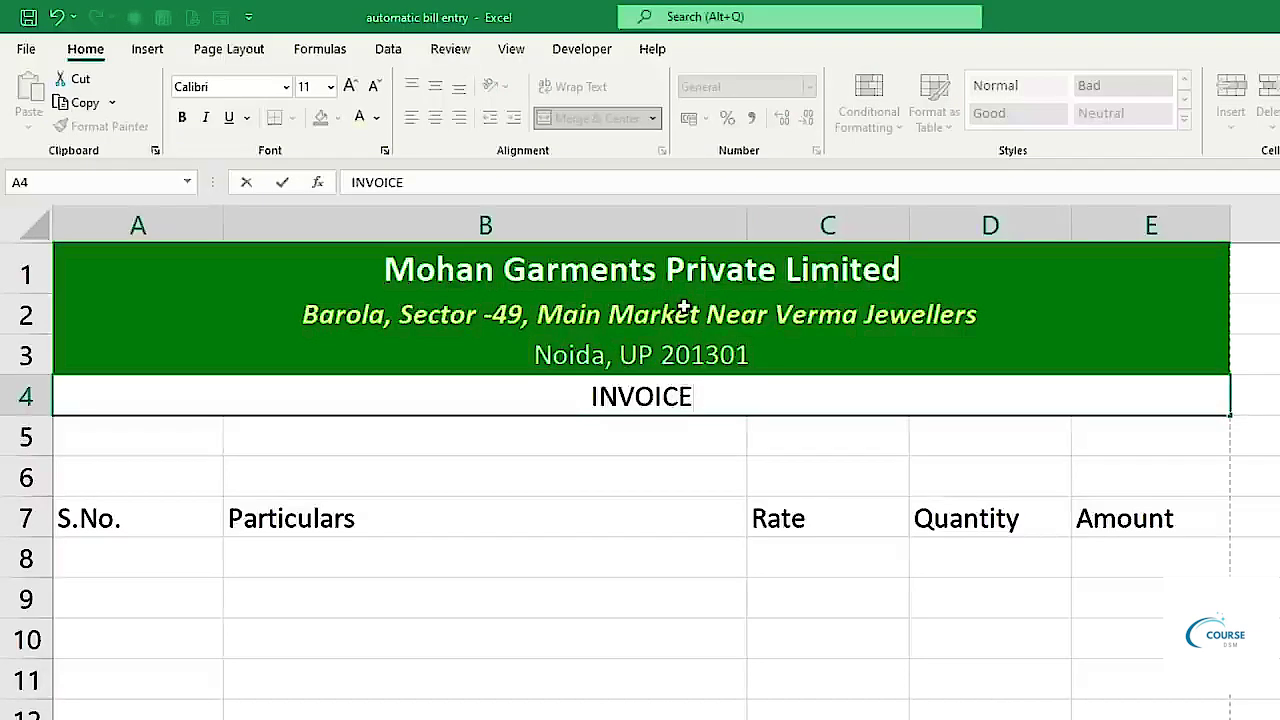
left_click(611, 514)
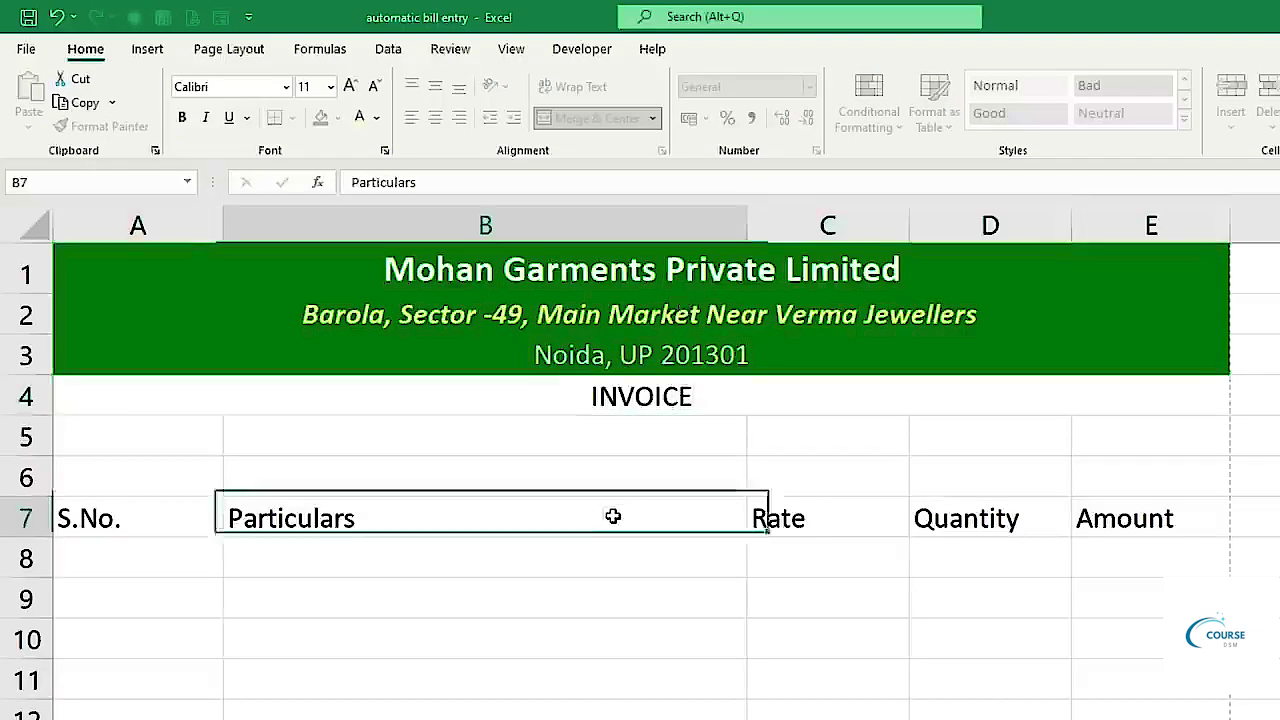
Give INVOICE a yellow fill, bold text and font size 14.
left_click(623, 394)
left_click(338, 118)
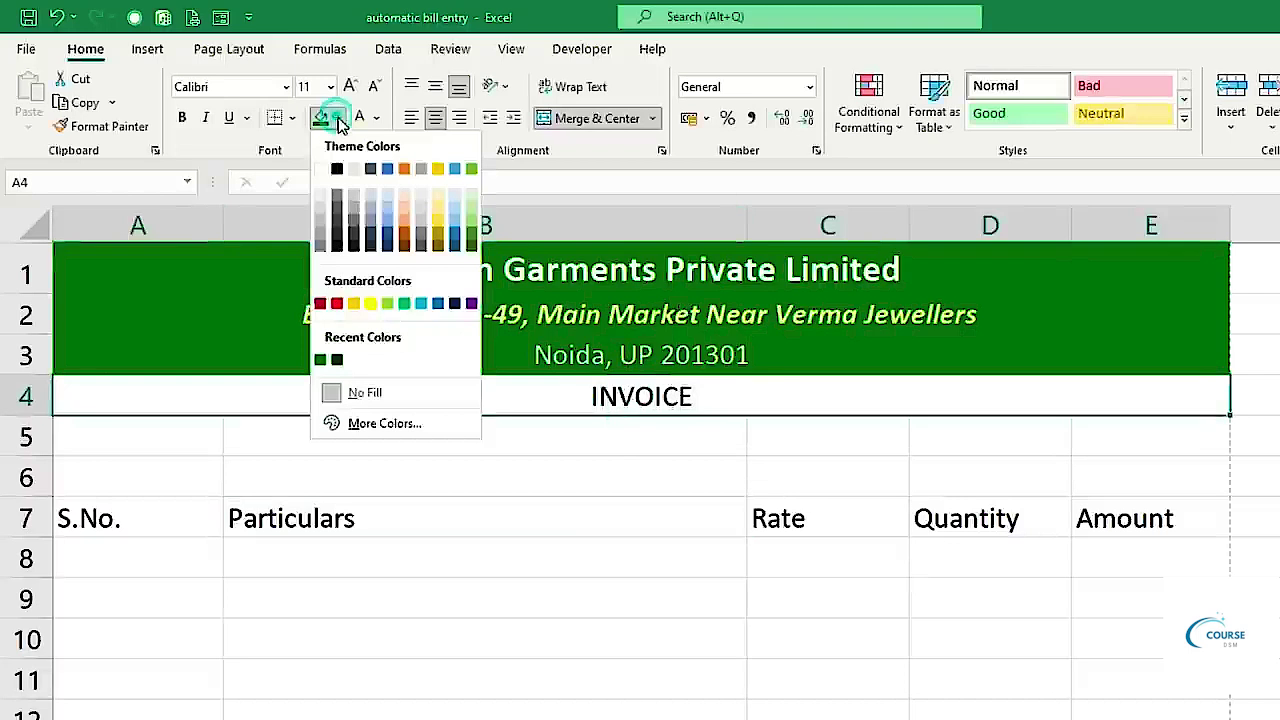
left_click(373, 306)
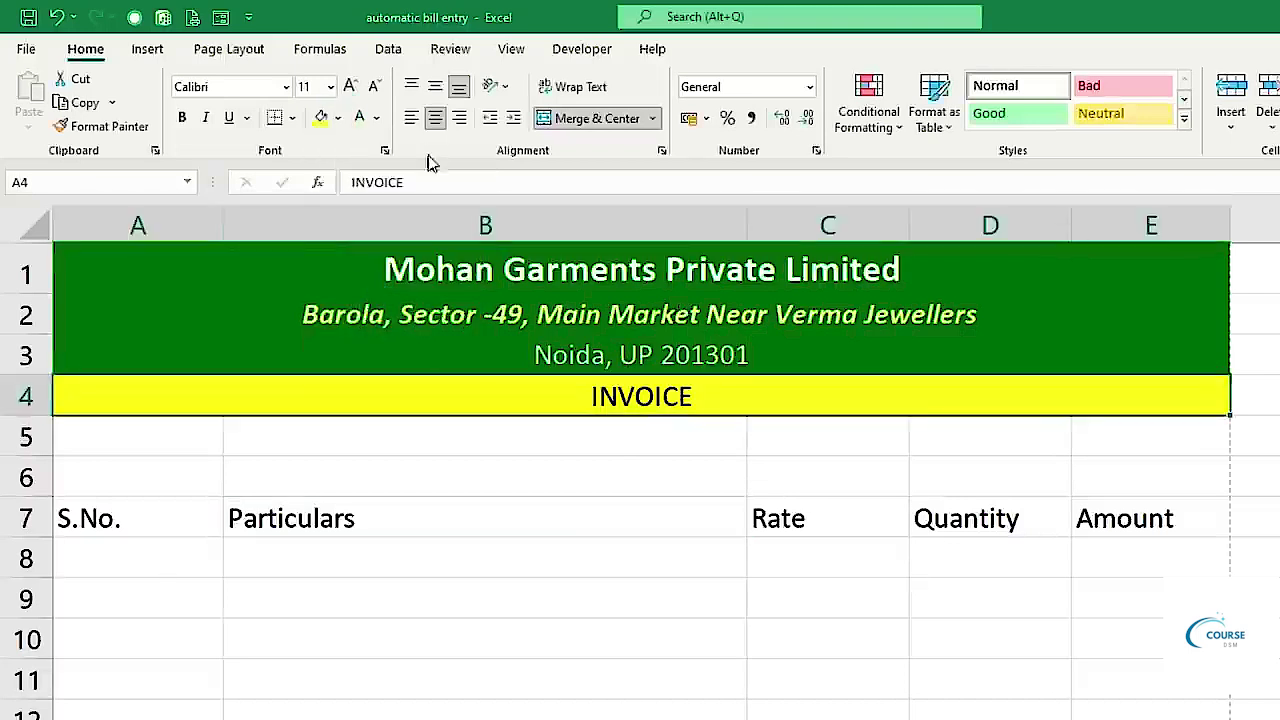
left_click(181, 119)
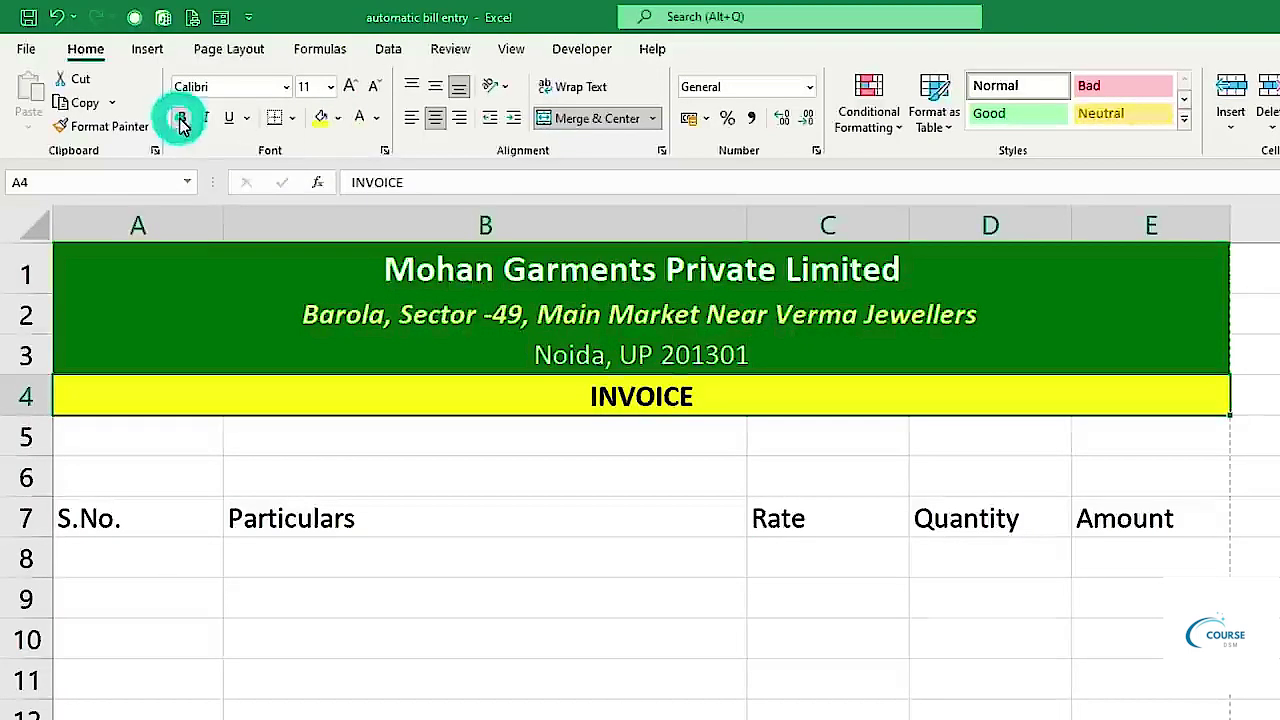
left_click(352, 87)
left_click(352, 87)
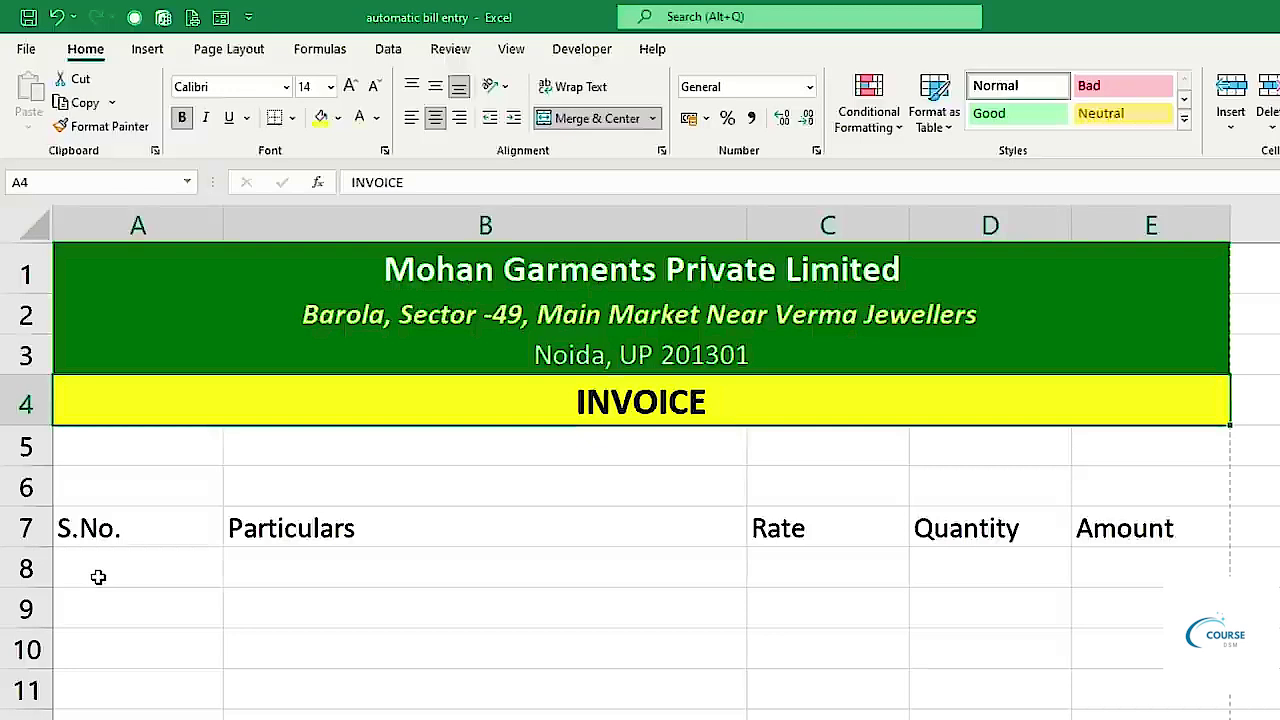
Move the column headings down to row 11 and add 'Bill No.' in A6 and 'Date.:' in C6.
left_click_drag(134, 529, 1137, 522)
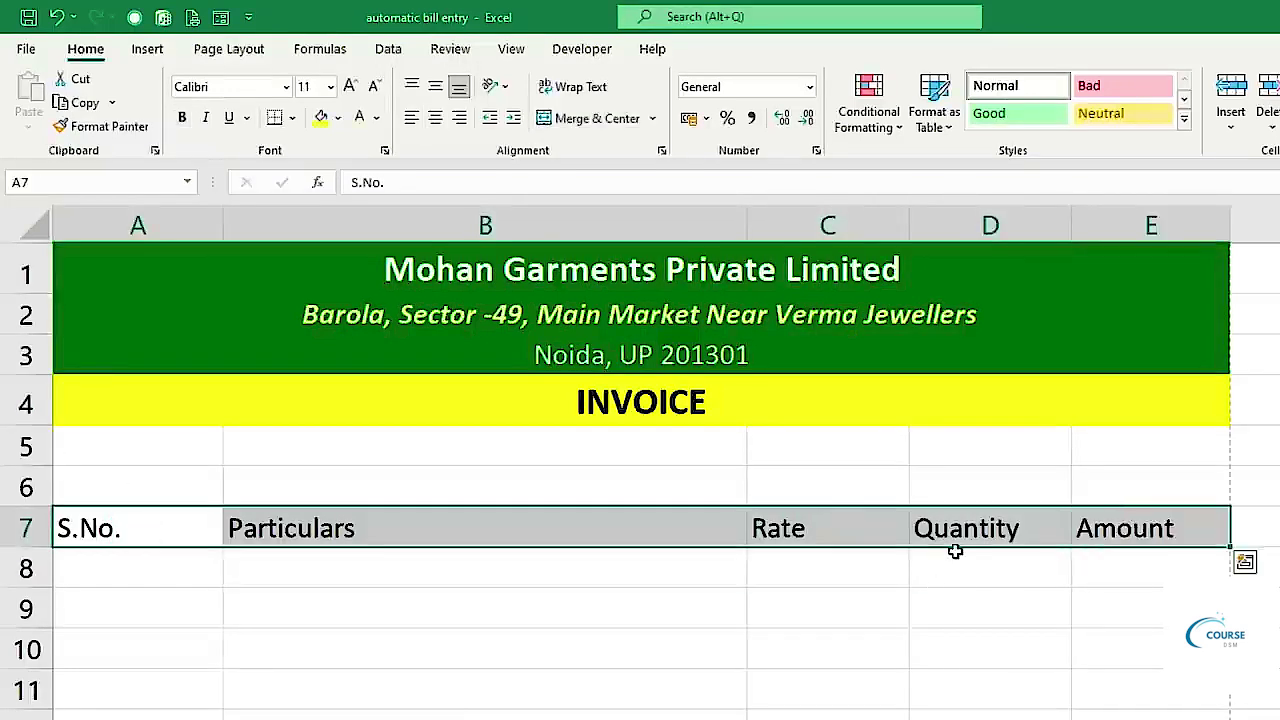
left_click_drag(960, 548, 957, 694)
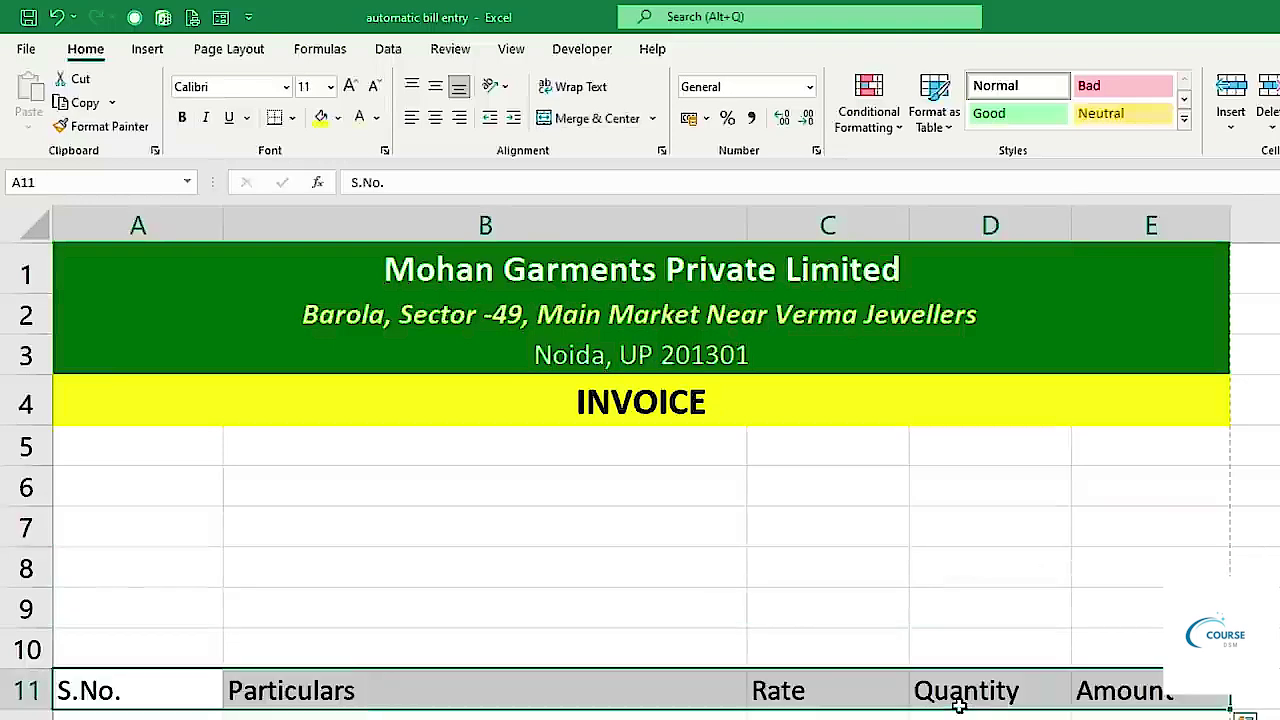
left_click(114, 478)
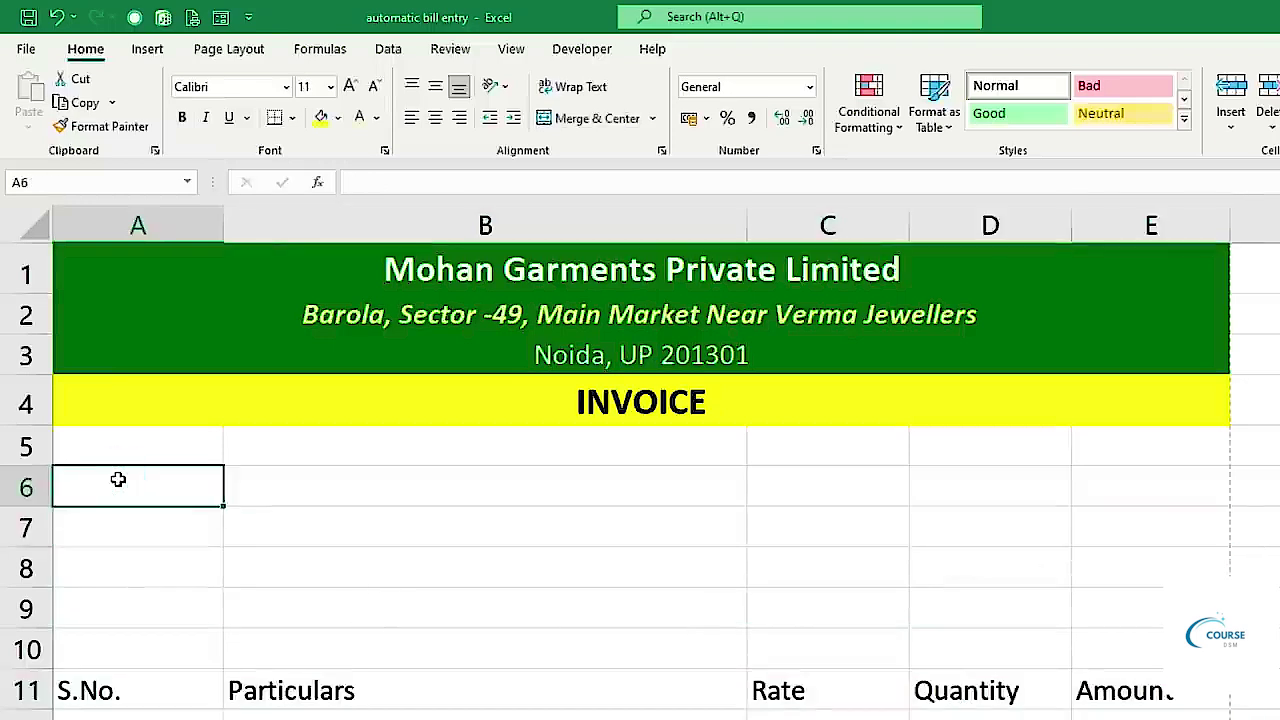
type("bIL")
key("BackSpace")
key("BackSpace")
type("Bill No.")
key("Tab")
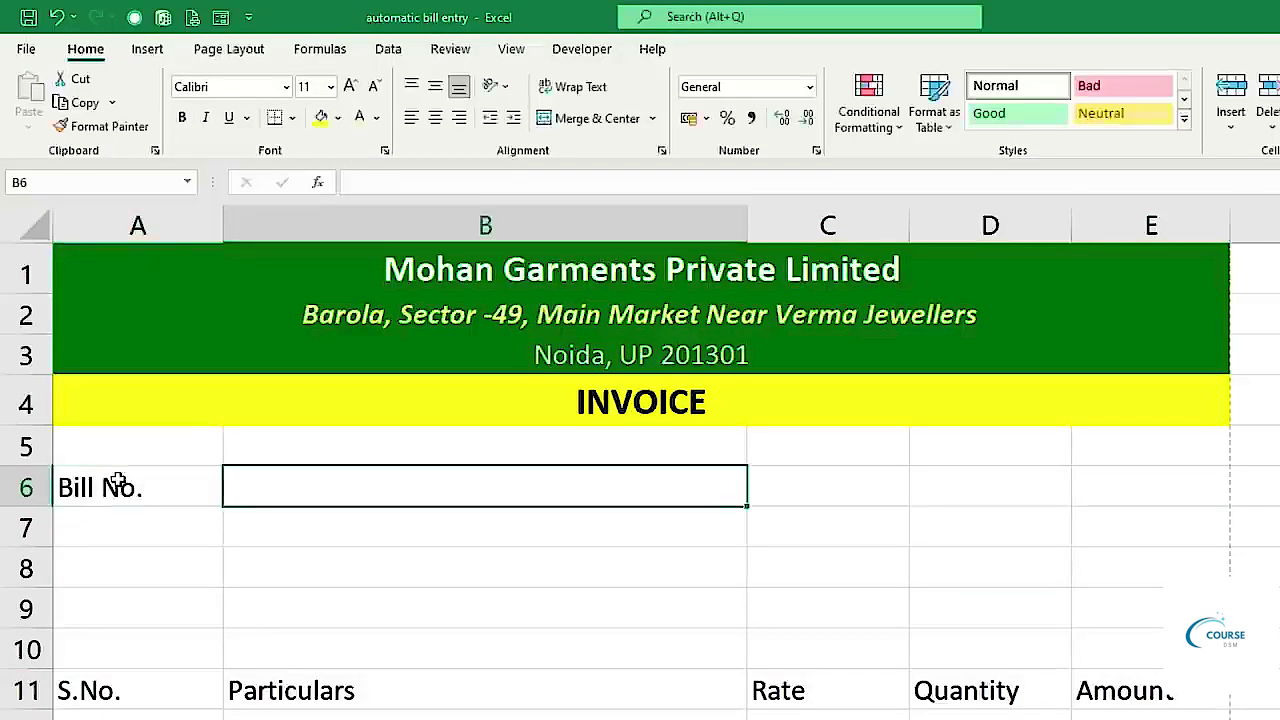
key("Tab")
type("Date")
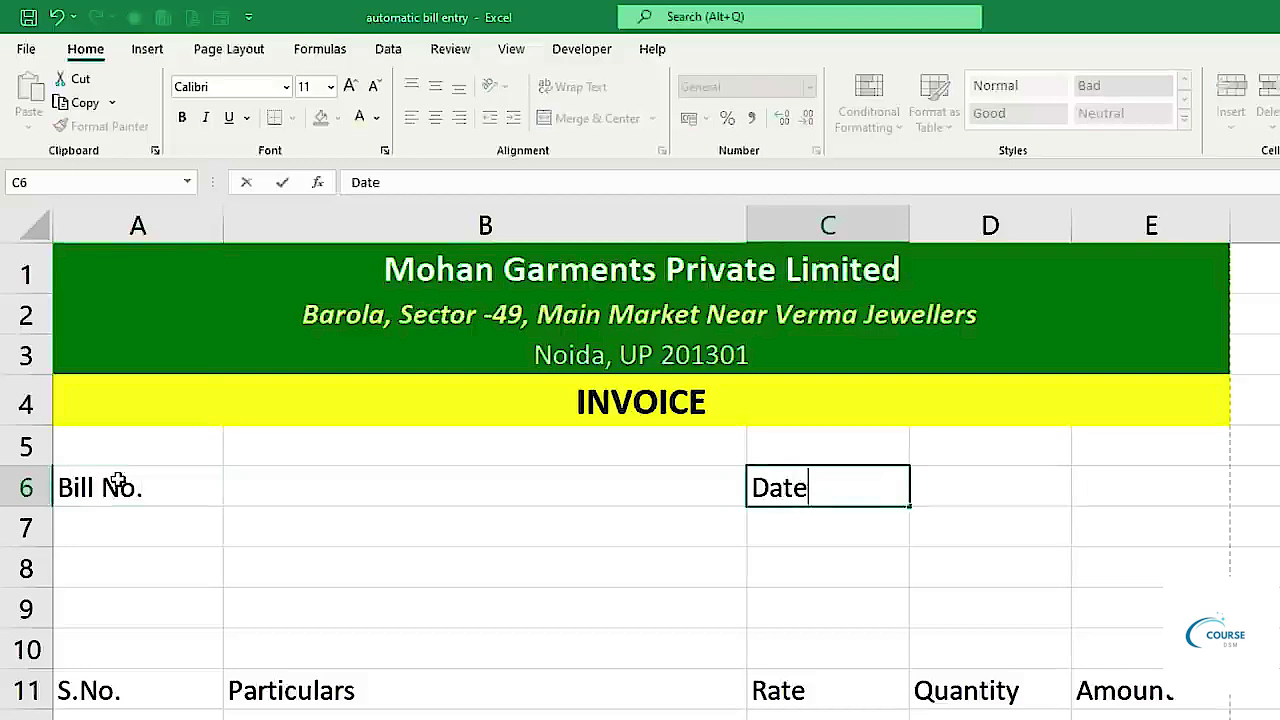
type(".:")
key("Return")
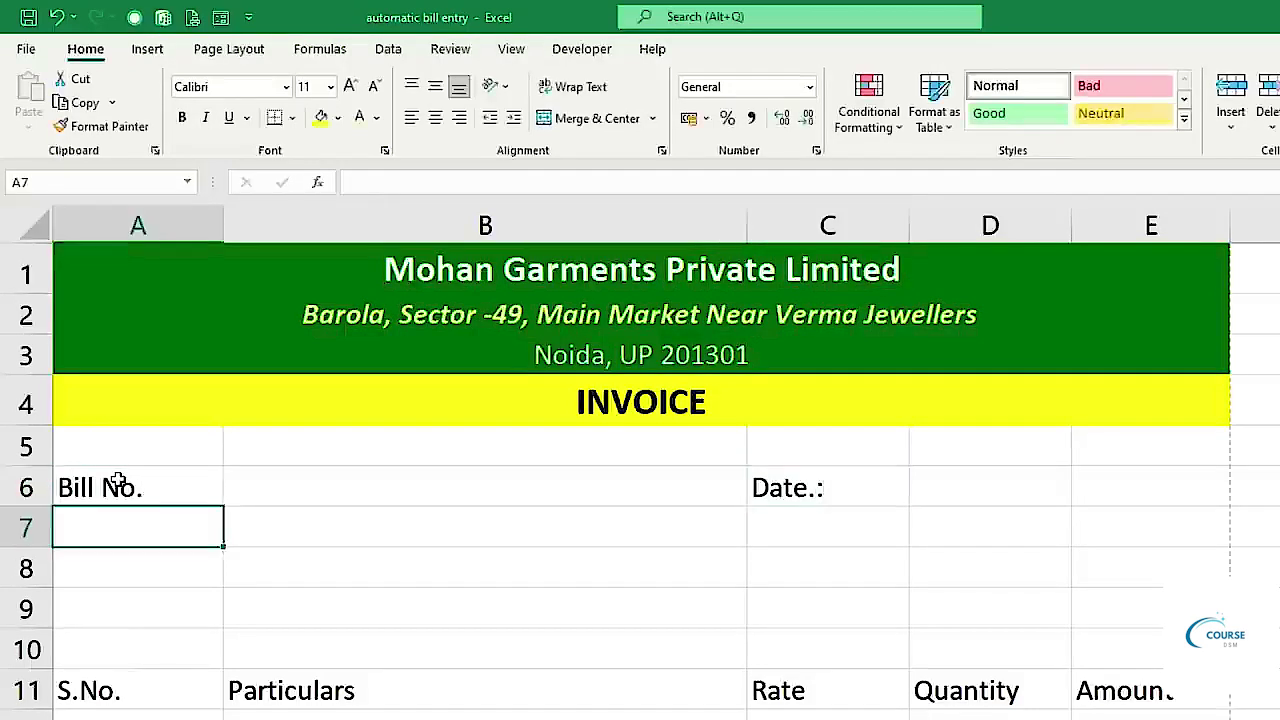
key("Return")
Label A8, A9 and A10 as 'Name :', 'Contact' and 'Address'.
type("Cu")
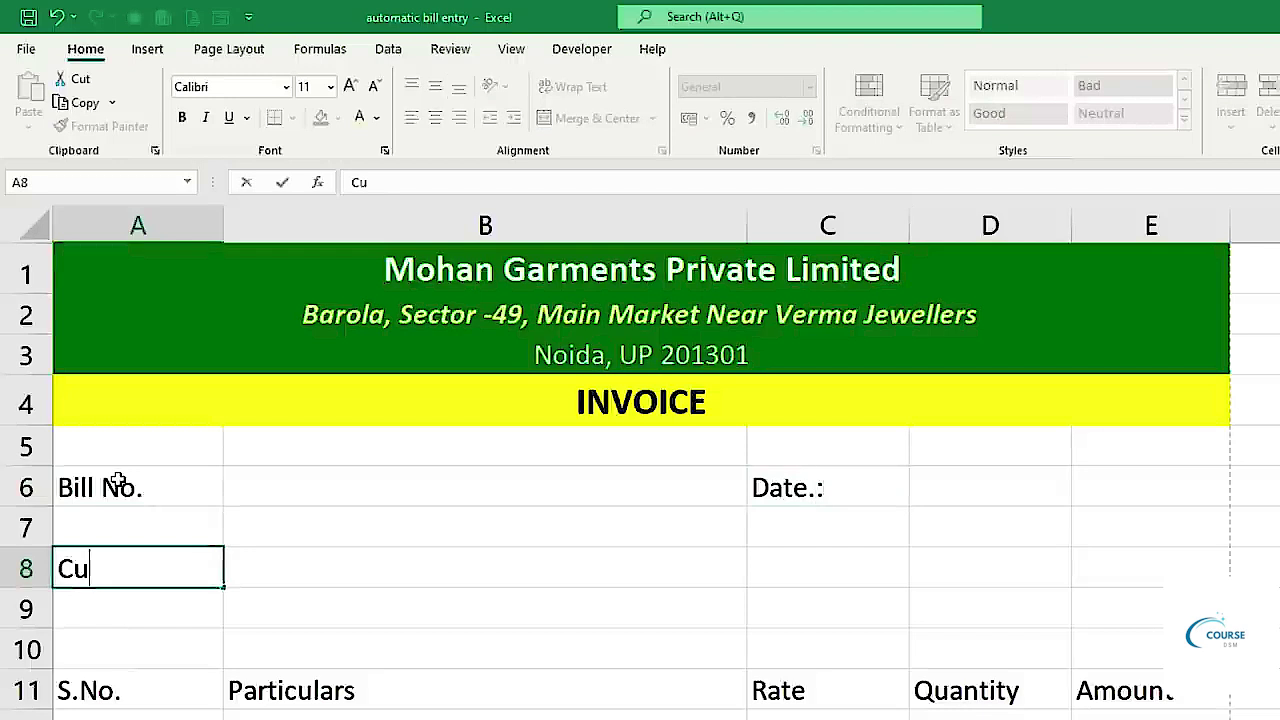
key("BackSpace")
key("BackSpace")
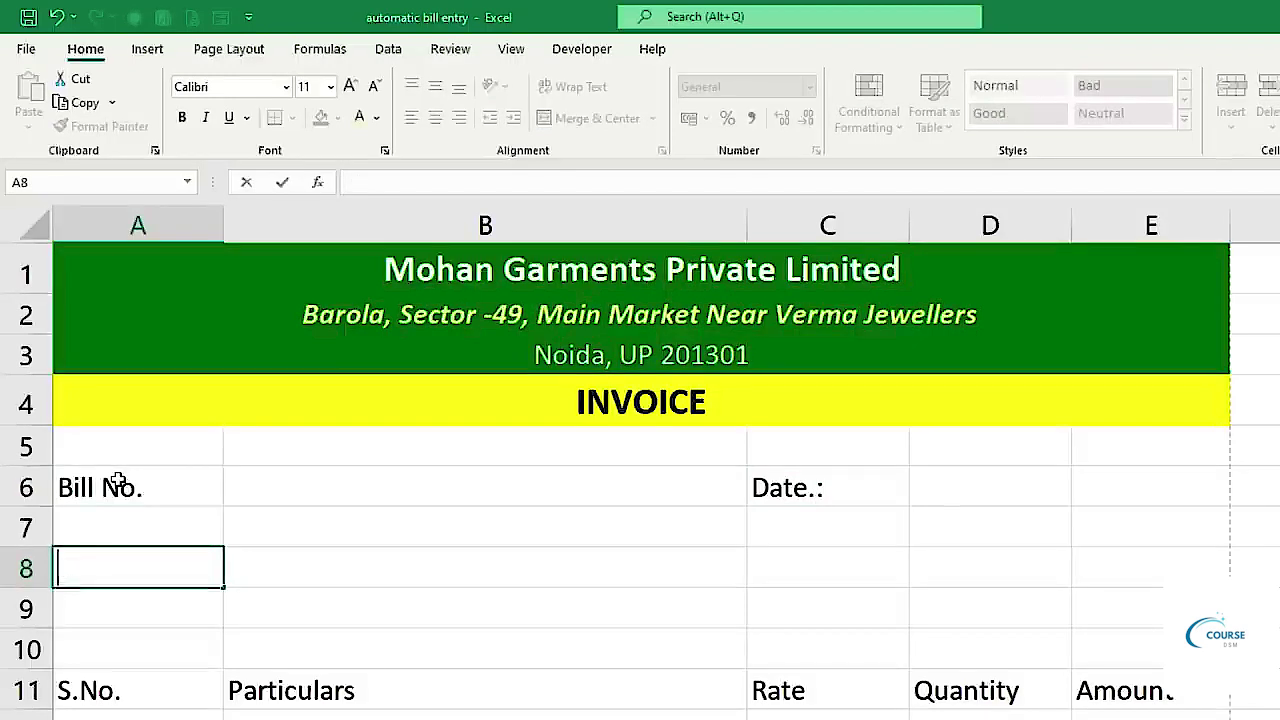
type("Name")
key("Return")
type("D")
key("BackSpace")
type("Contact")
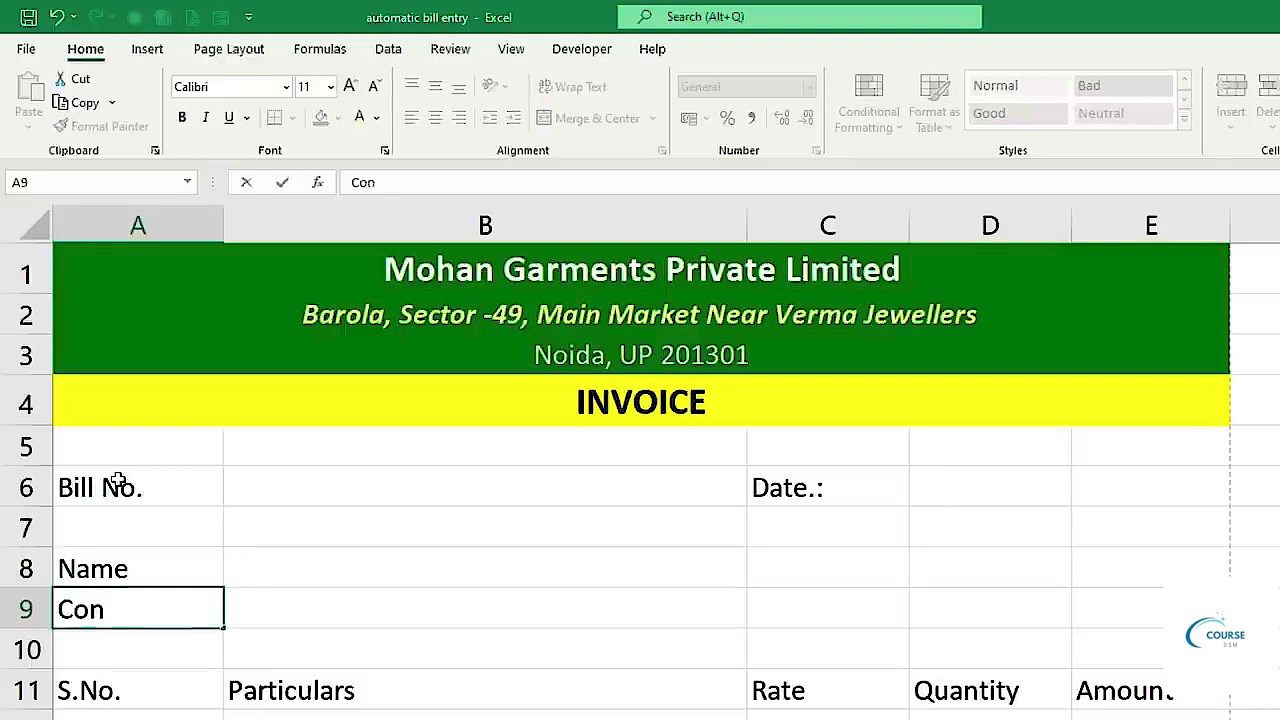
key("Return")
type("Address")
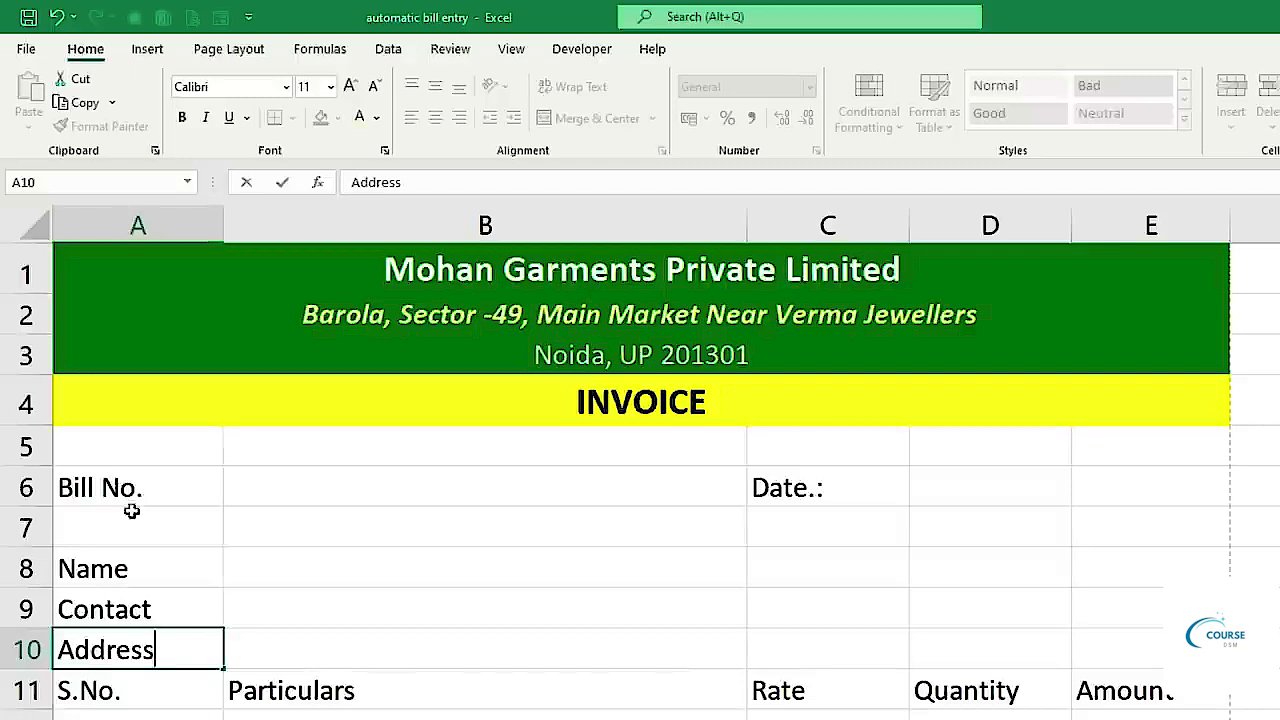
double_click(154, 574)
type(":")
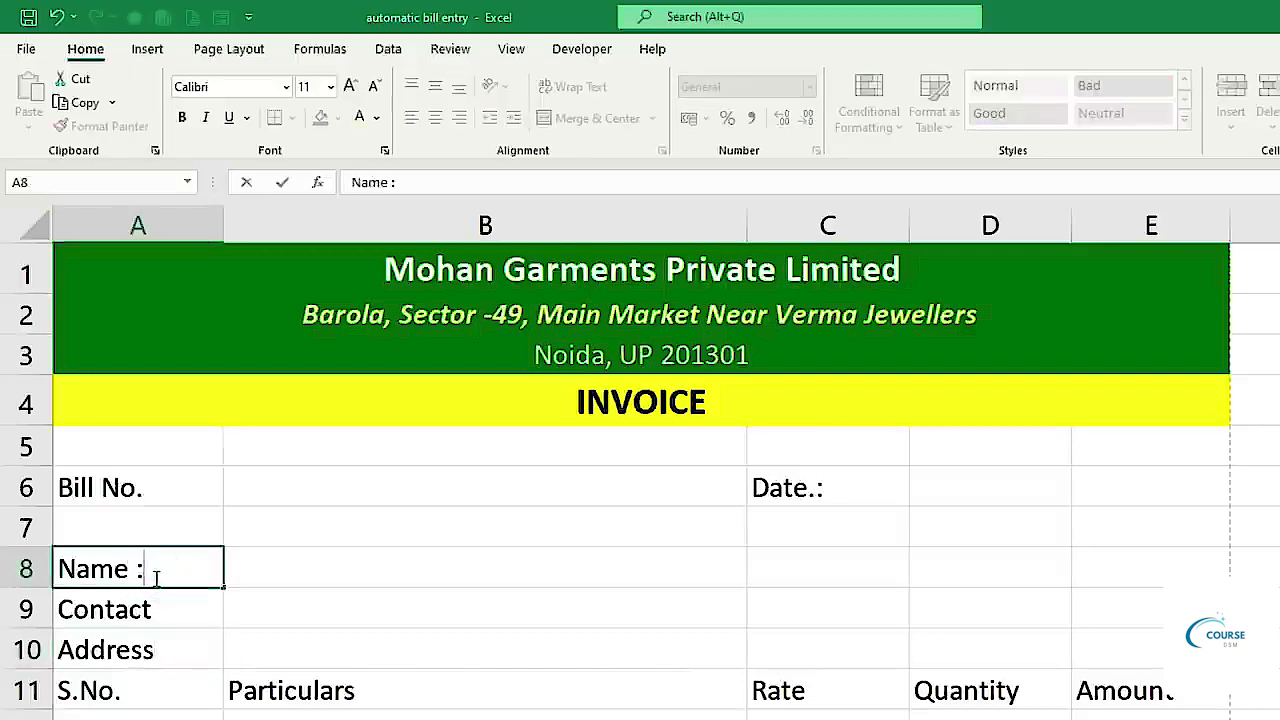
key("Return")
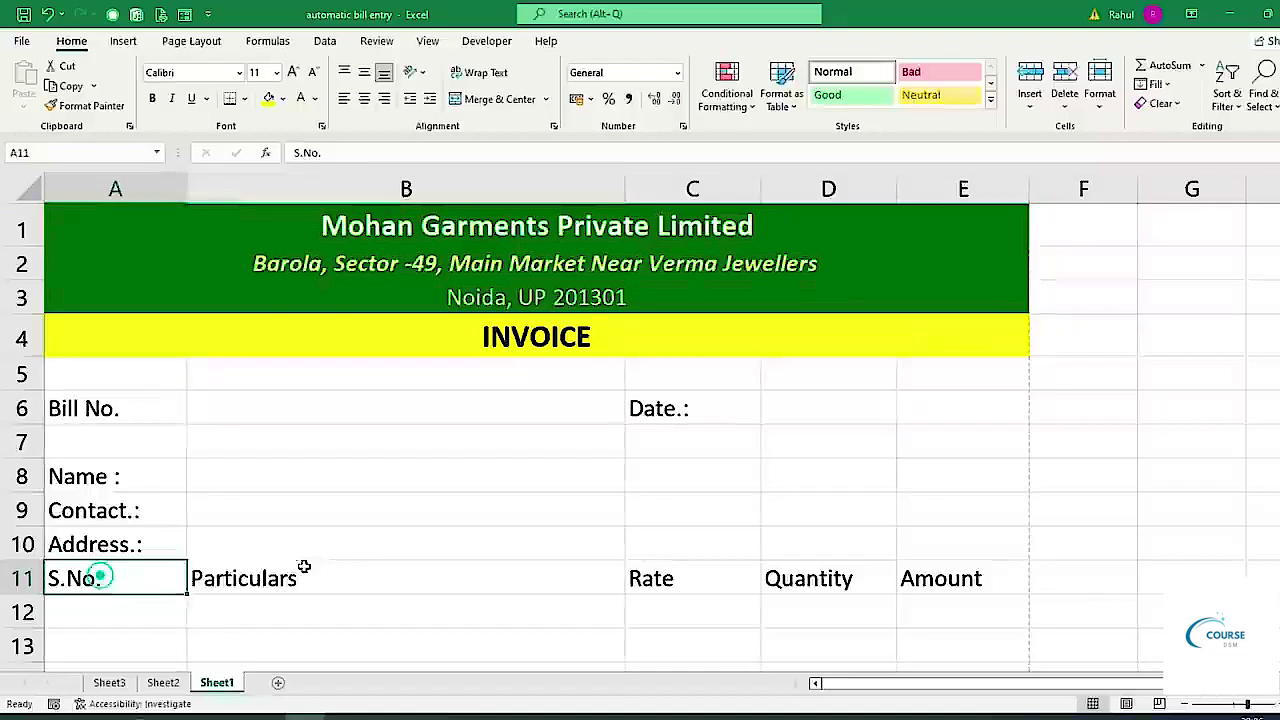
Move the item headings to row 12 and make them bold, centred, with yellow-green fill.
left_click_drag(103, 685, 1211, 695)
left_click_drag(993, 598, 986, 614)
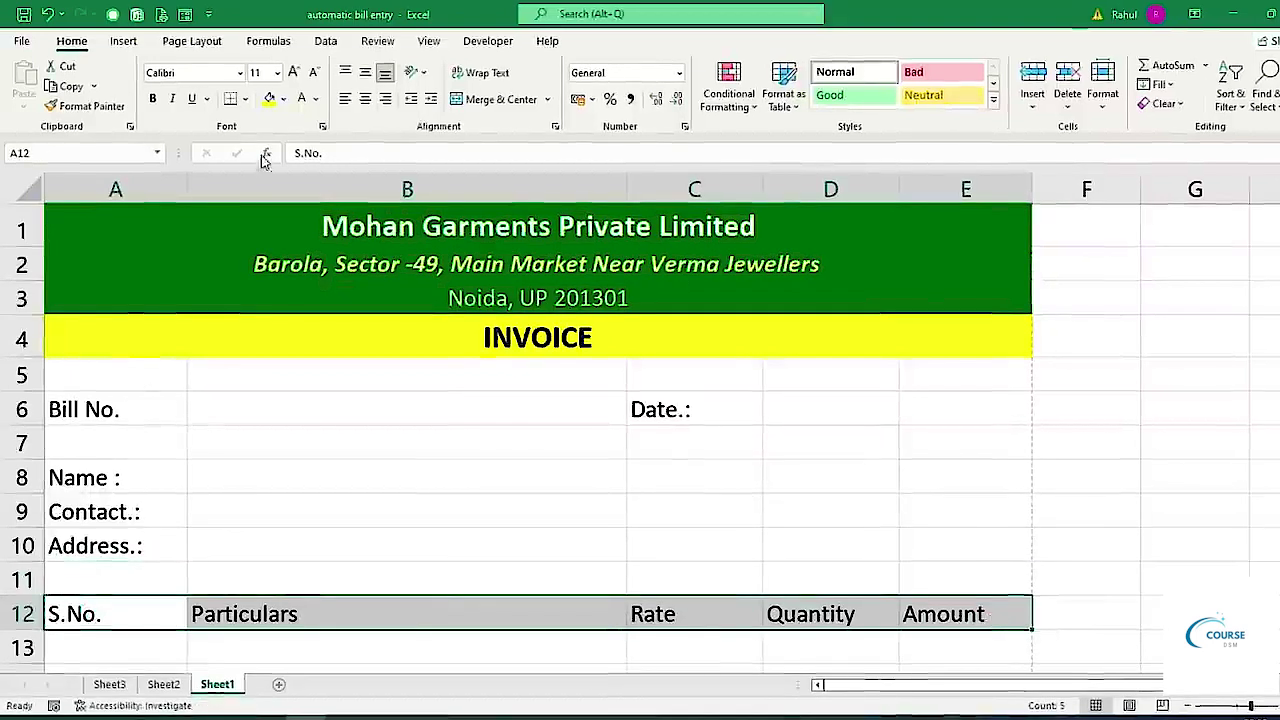
left_click(268, 100)
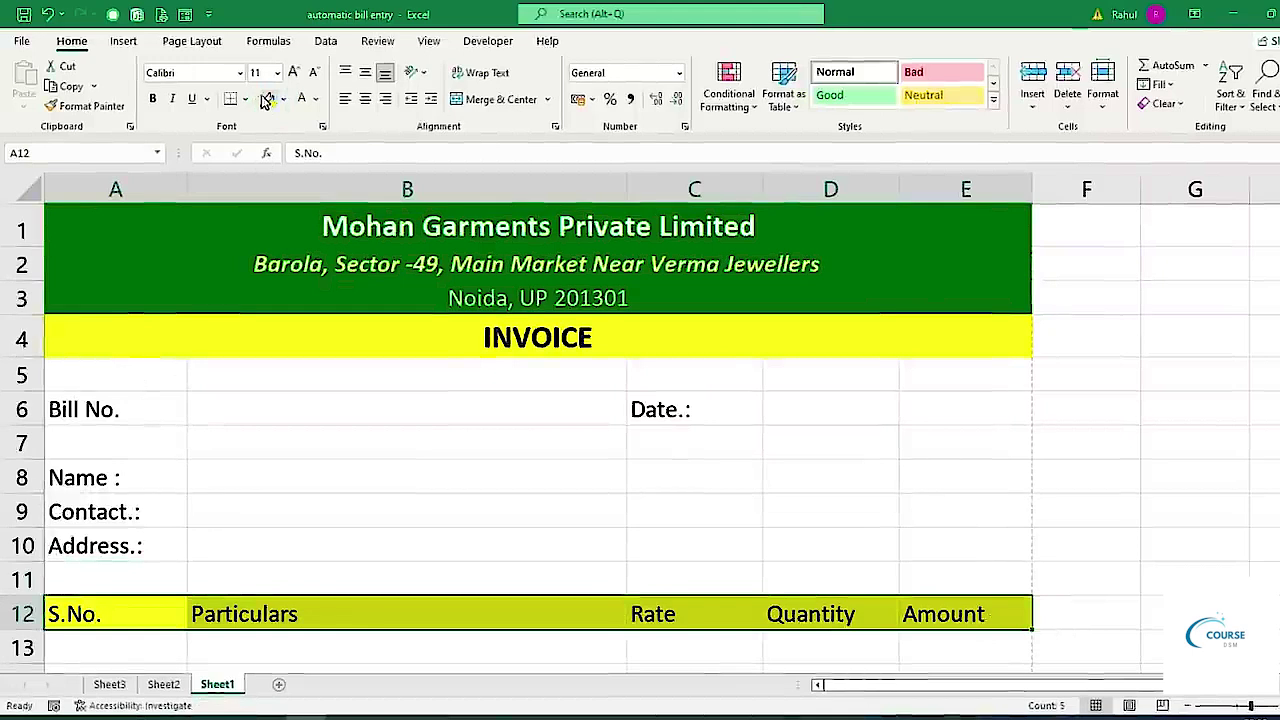
left_click(154, 98)
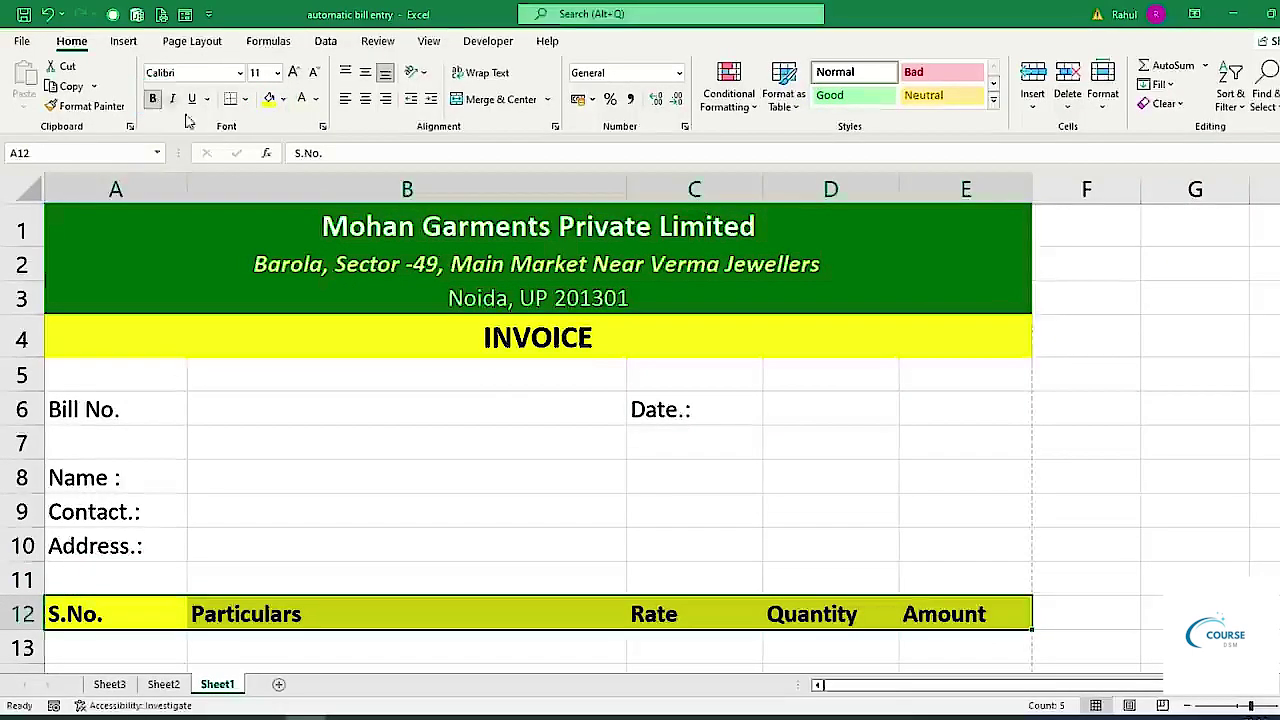
left_click(366, 99)
scroll(418, 338, "down", 1)
scroll(420, 340, "up", 1)
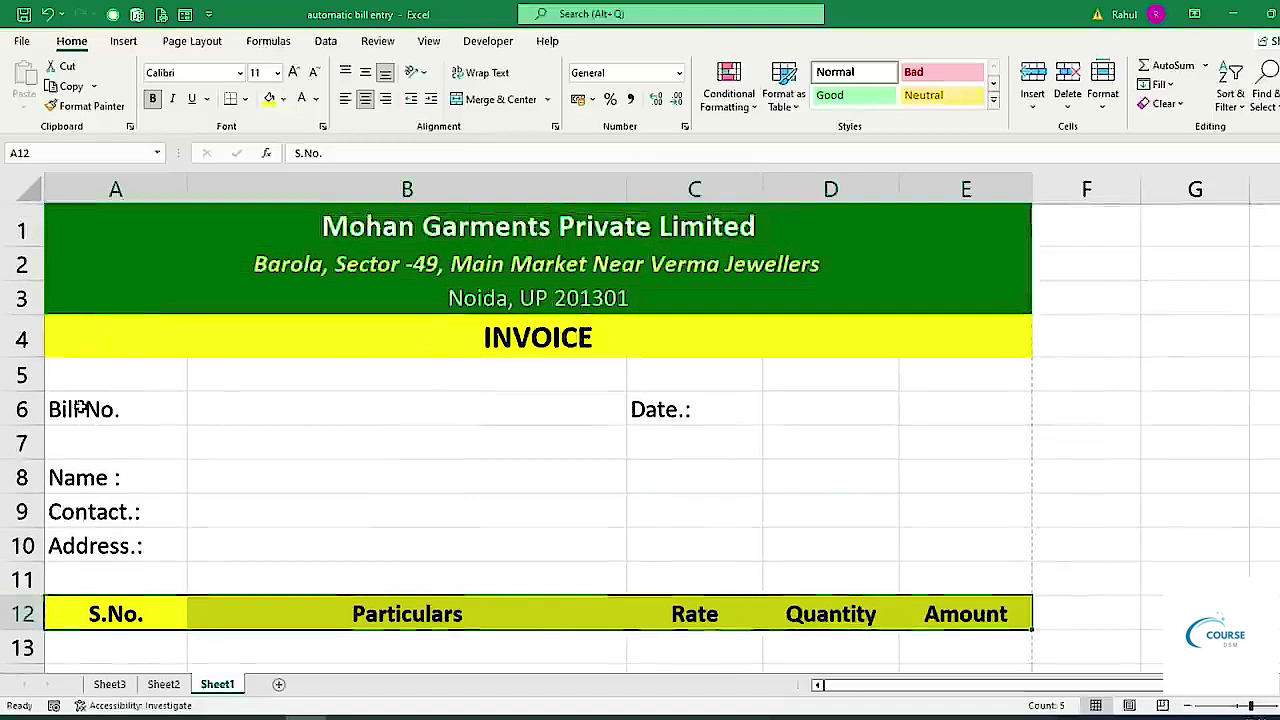
Fill the Bill No. row light gold, bold its labels, and merge D6:E6 for the date.
left_click_drag(80, 407, 972, 411)
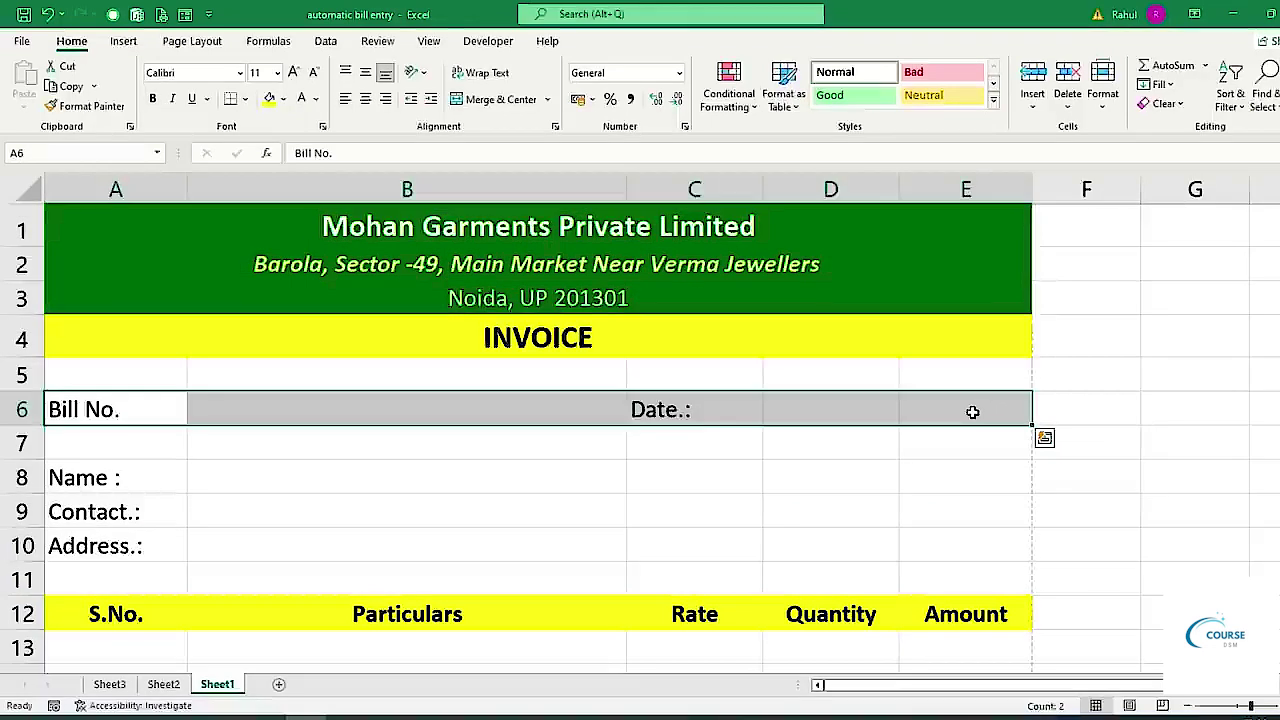
left_click(285, 99)
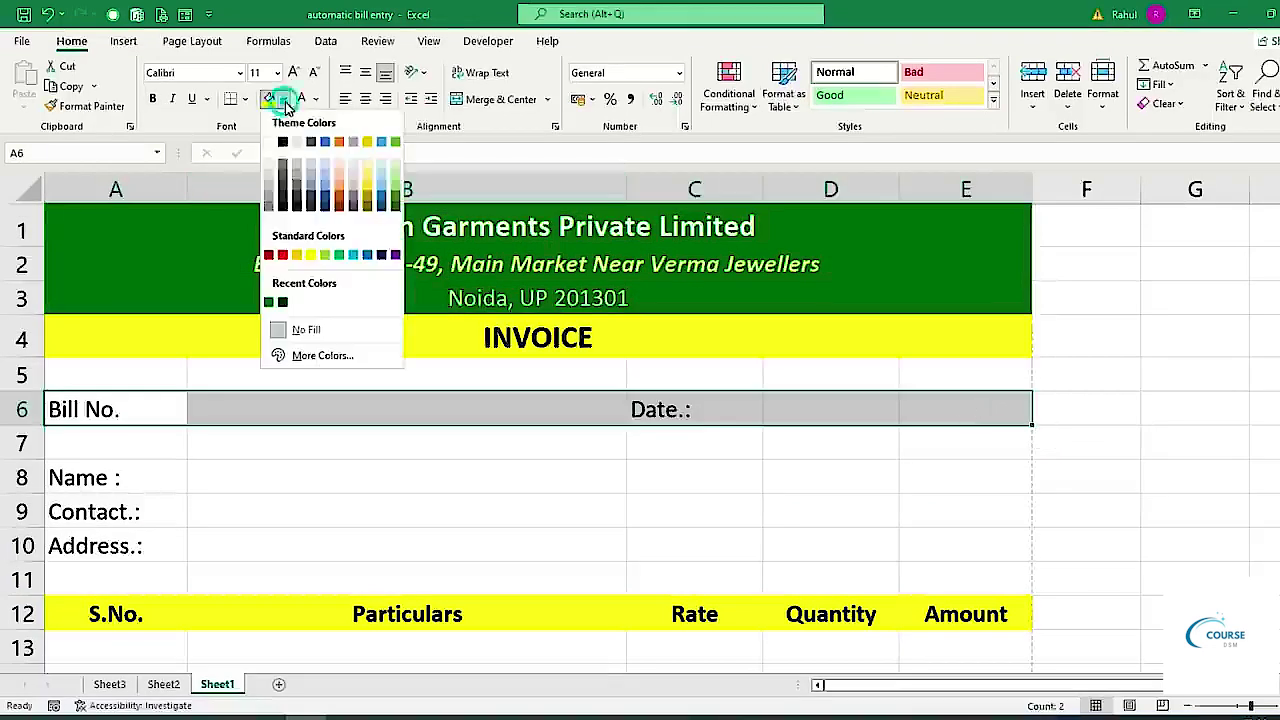
left_click(367, 170)
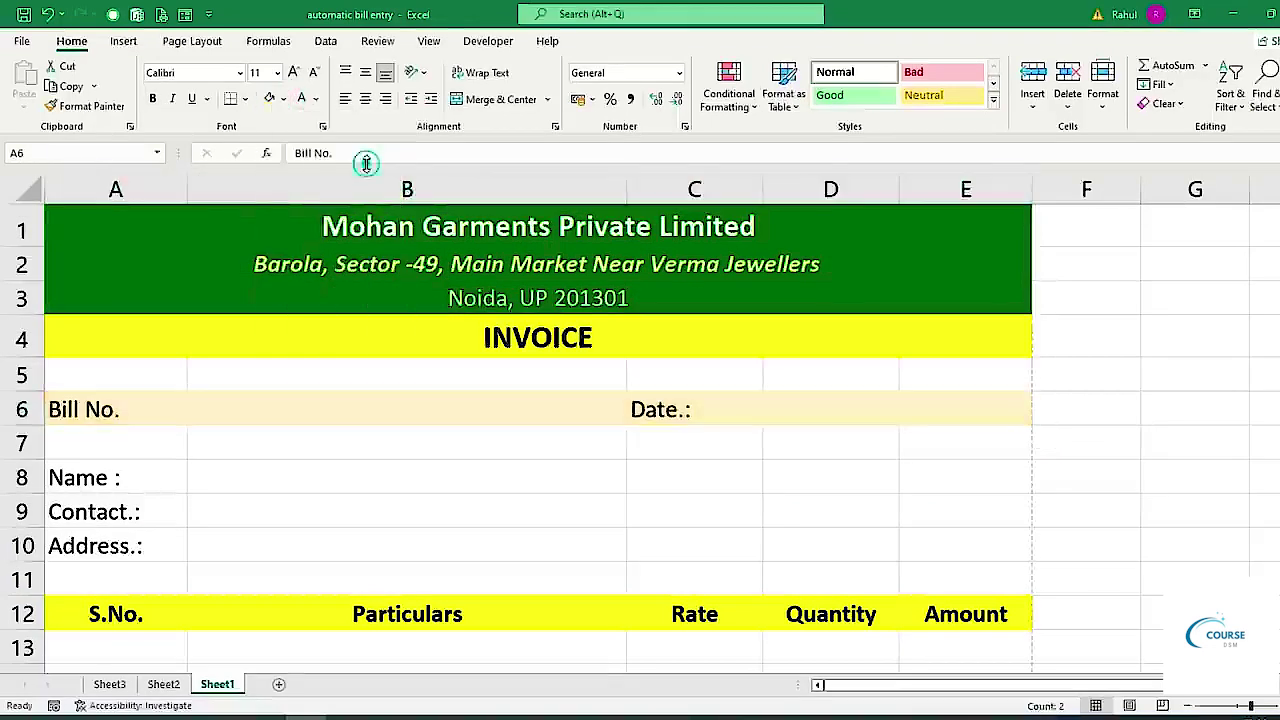
left_click(153, 98)
left_click_drag(814, 409, 944, 407)
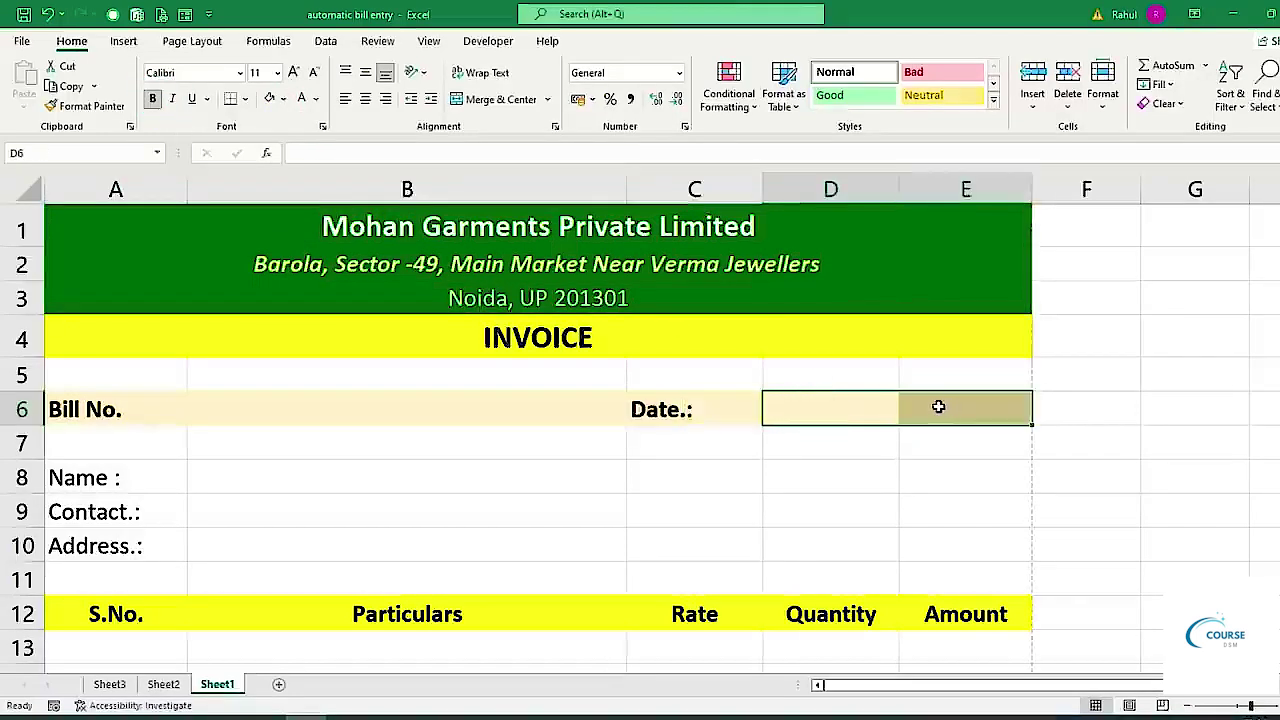
left_click(500, 99)
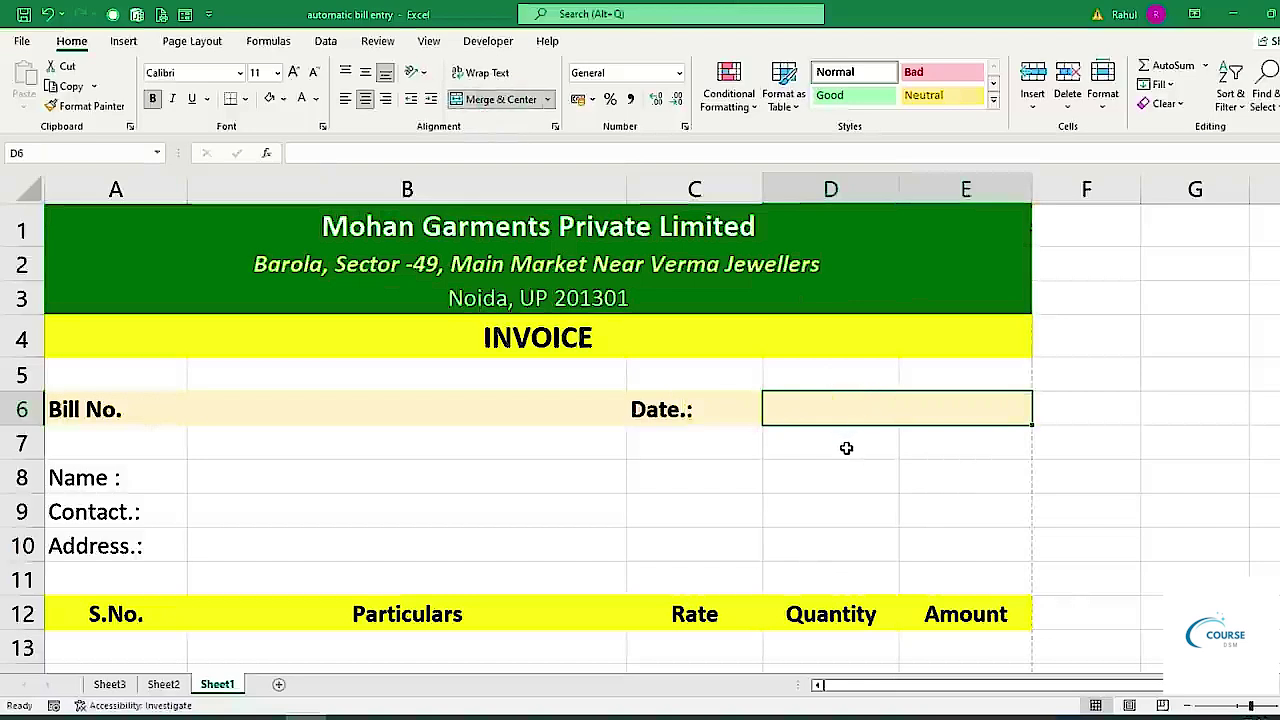
Set the invoice body from row 6 downward to font size 14.
scroll(378, 485, "down", 2)
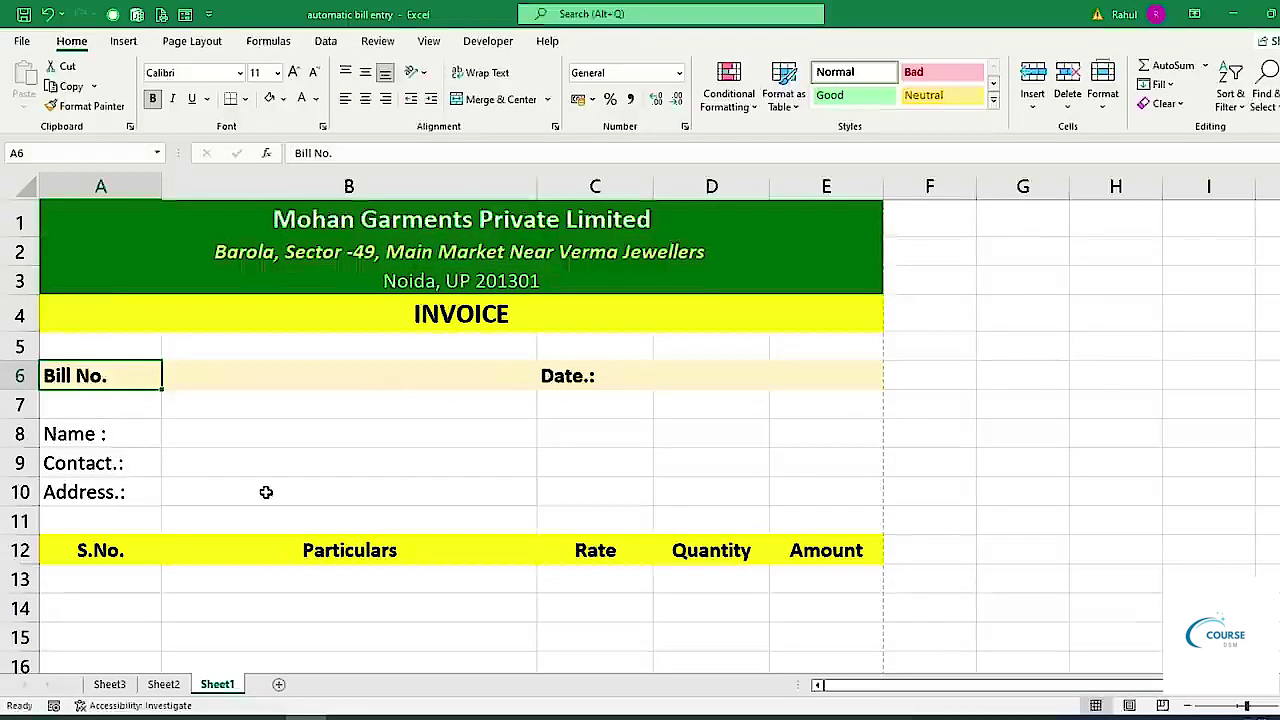
scroll(266, 492, "up", 2)
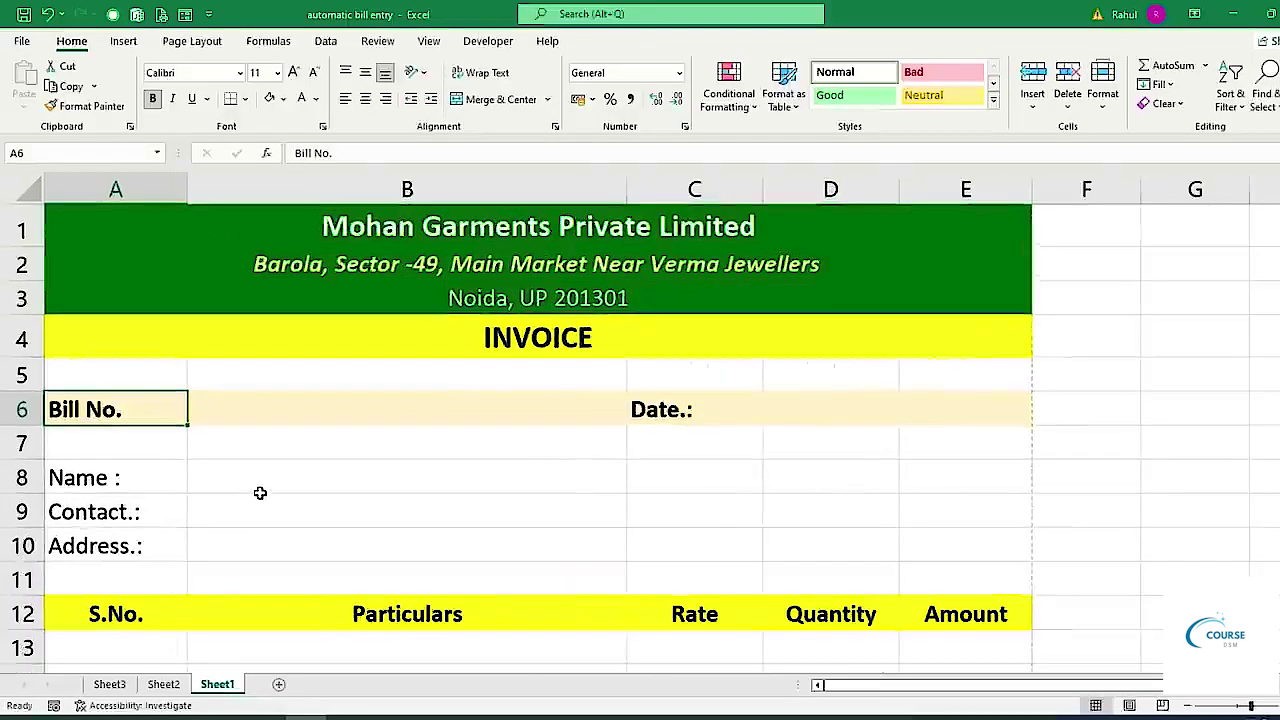
scroll(260, 492, "down", 1)
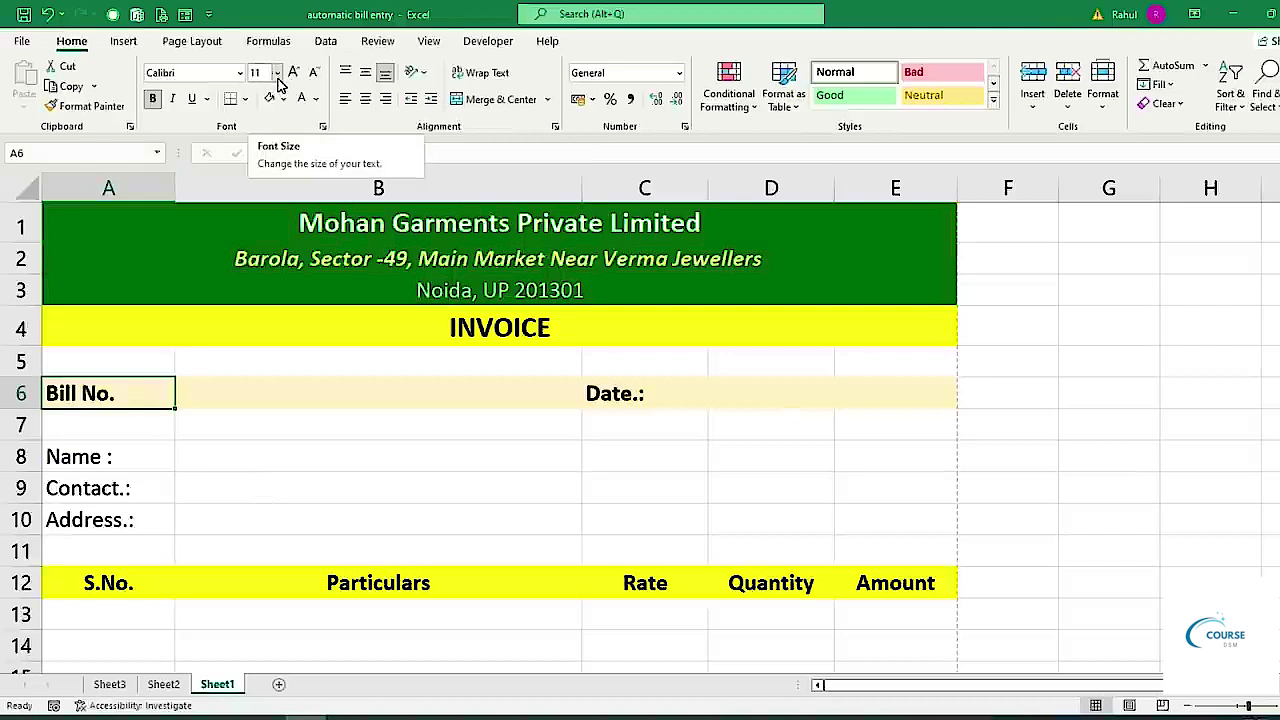
left_click_drag(88, 388, 846, 423)
left_click(277, 72)
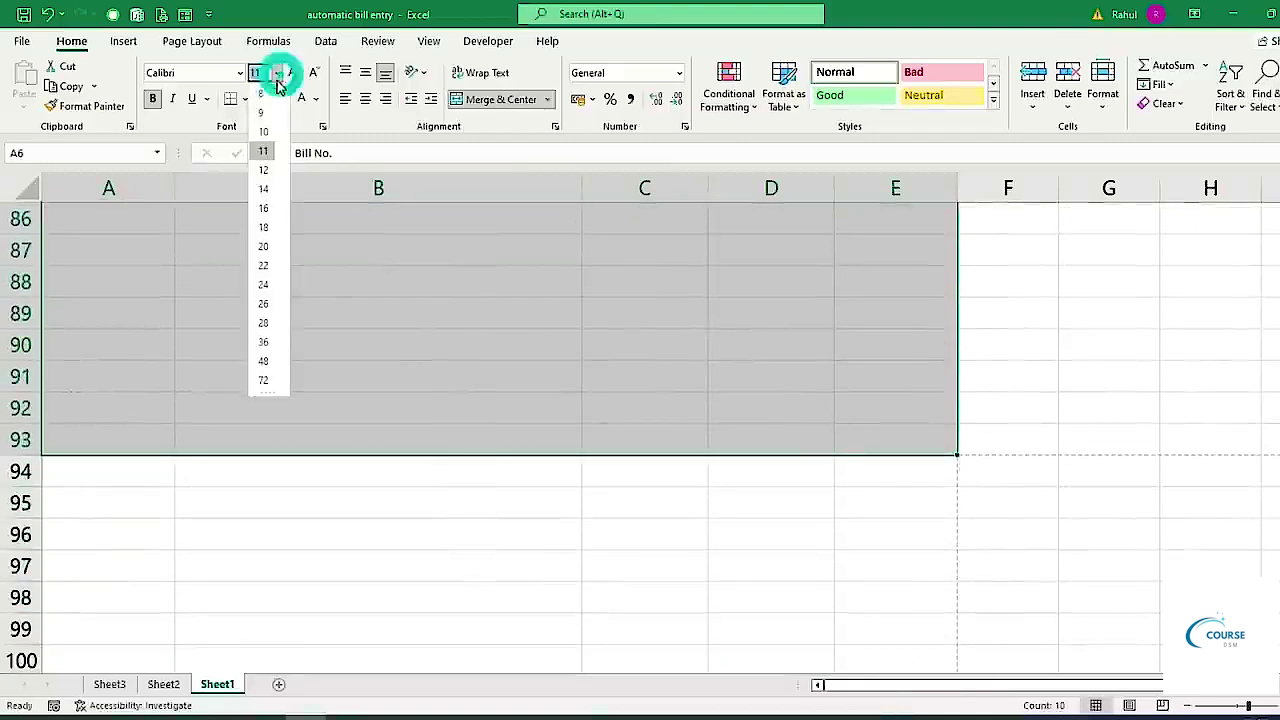
left_click(271, 189)
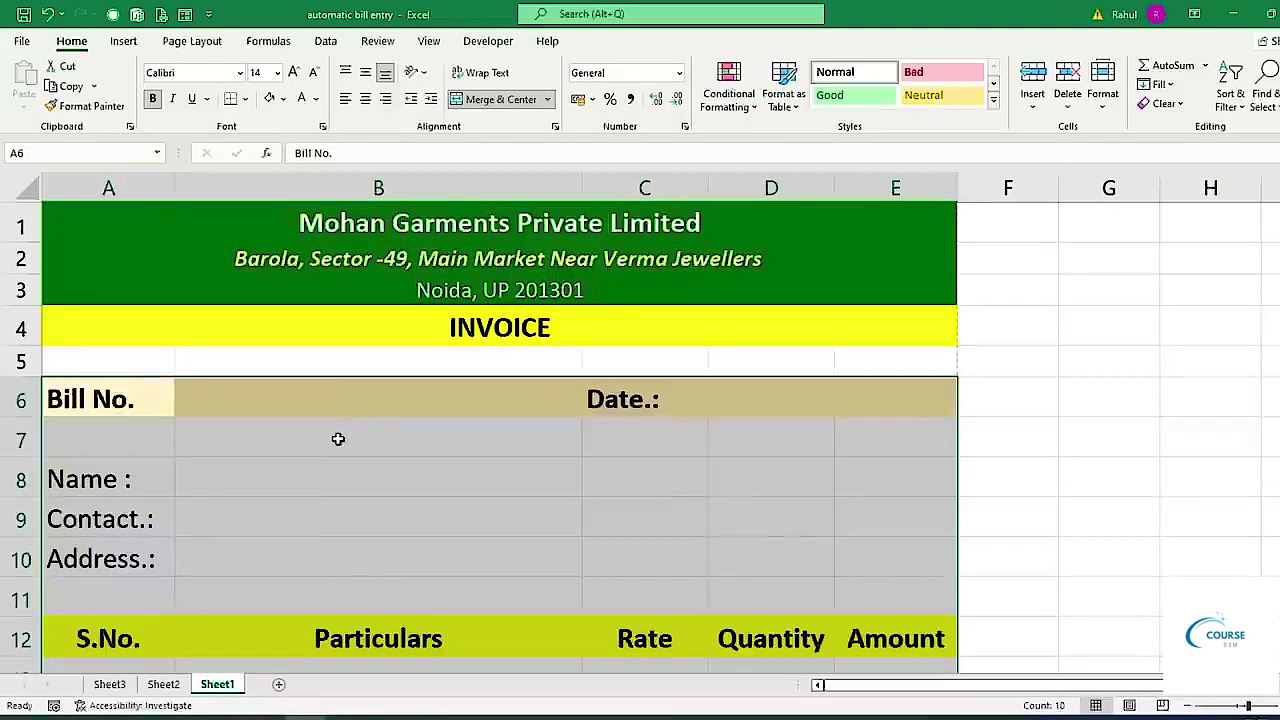
Preview the invoice as a printed page with Ctrl+P.
scroll(338, 438, "down", 2)
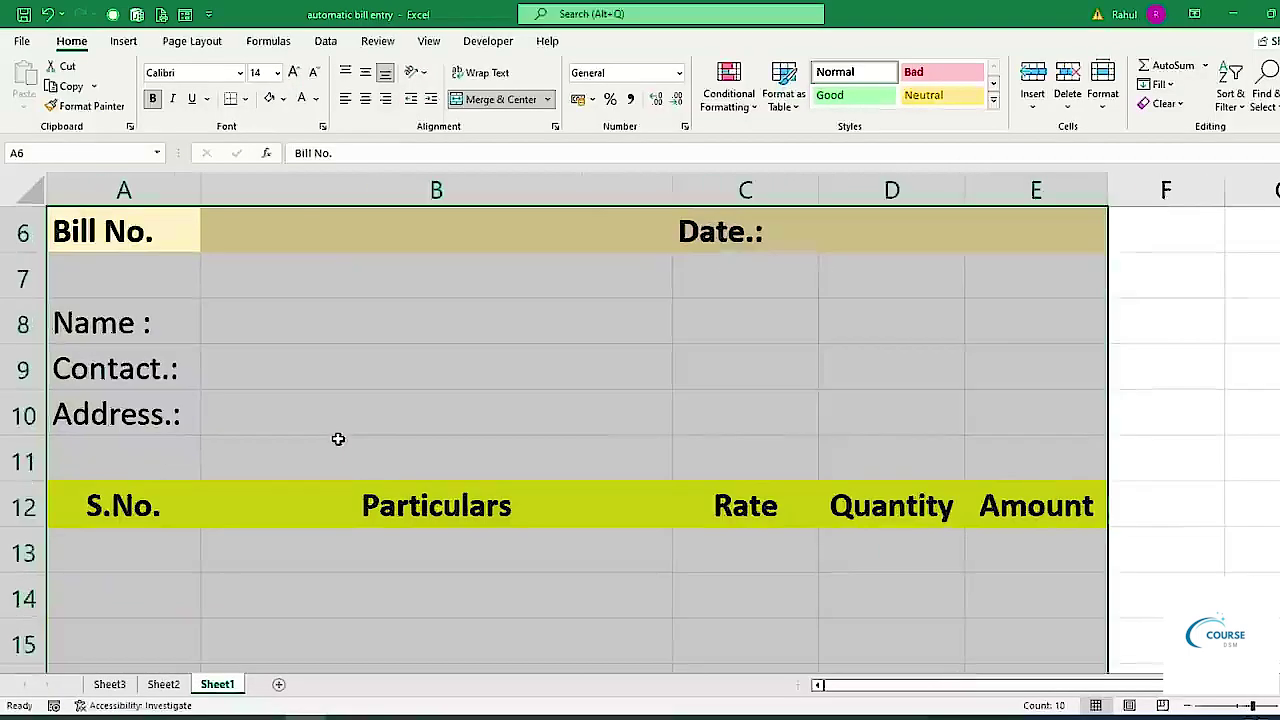
scroll(338, 438, "down", 2)
key("ctrl+p")
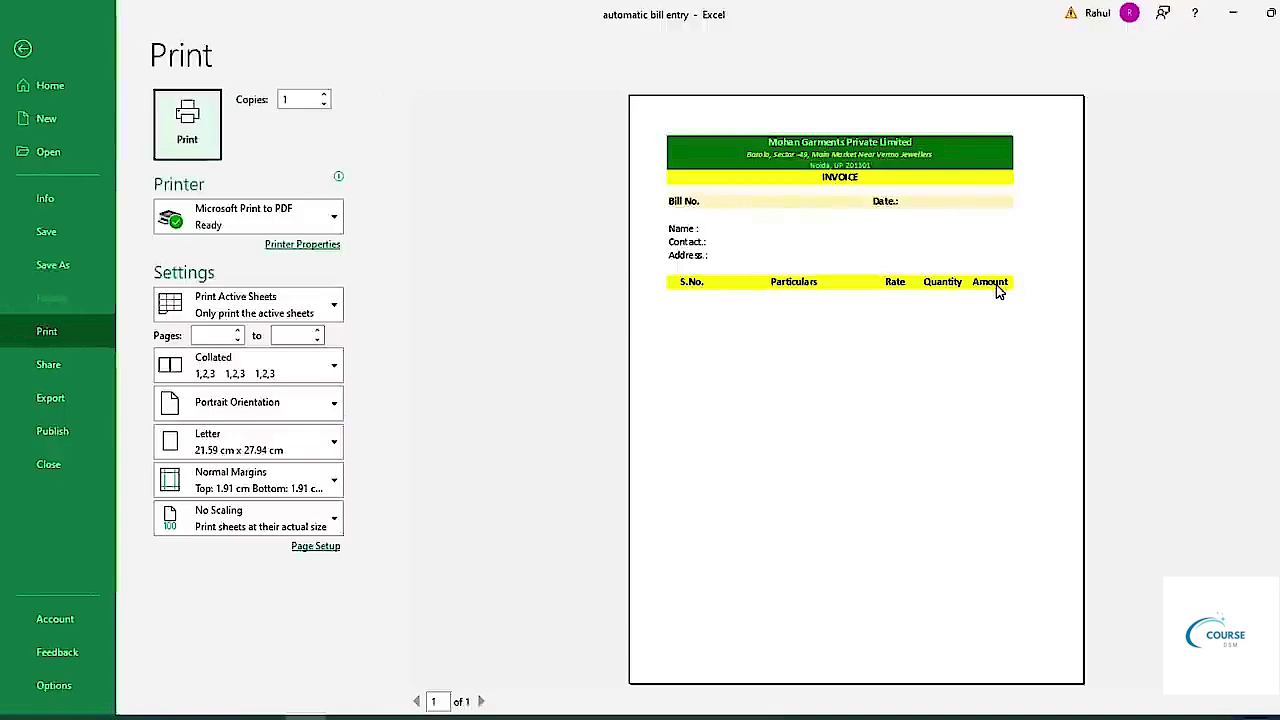
Leave the print preview and select the item table area A12:E27 on Sheet1.
key("Escape")
left_click_drag(94, 557, 923, 289)
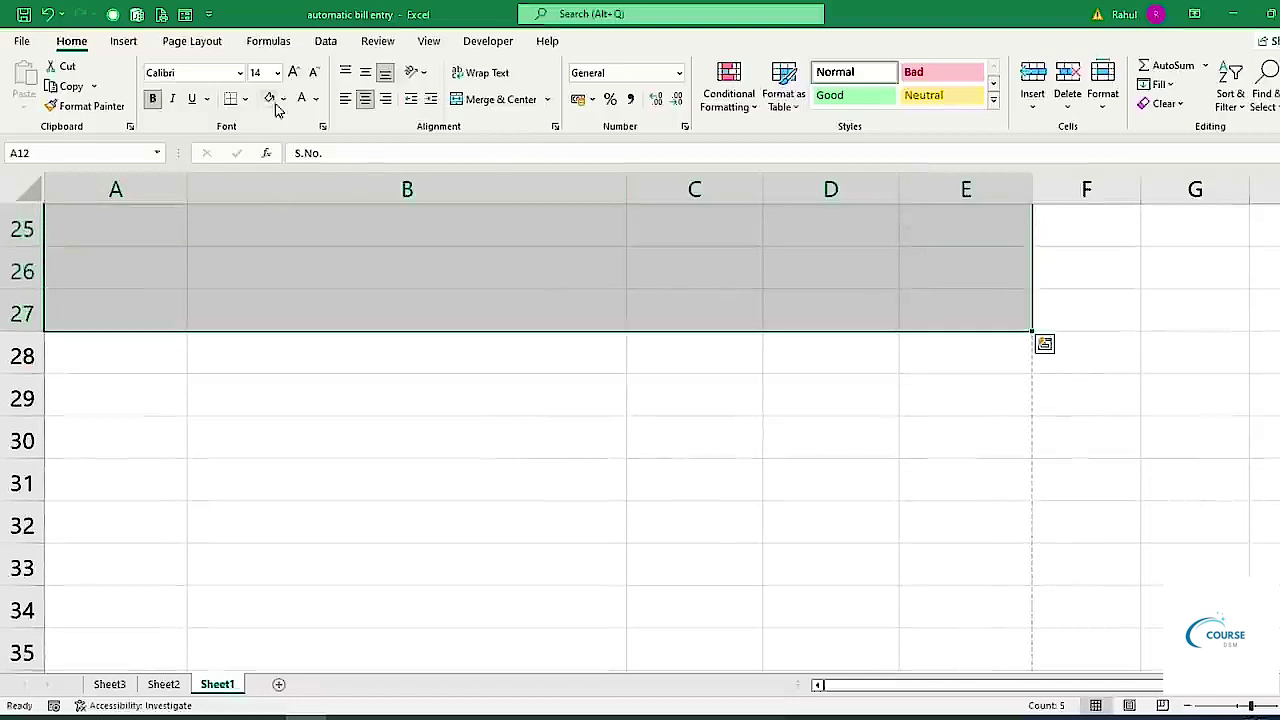
Put an outline border around the item table area below row 12.
left_click(244, 99)
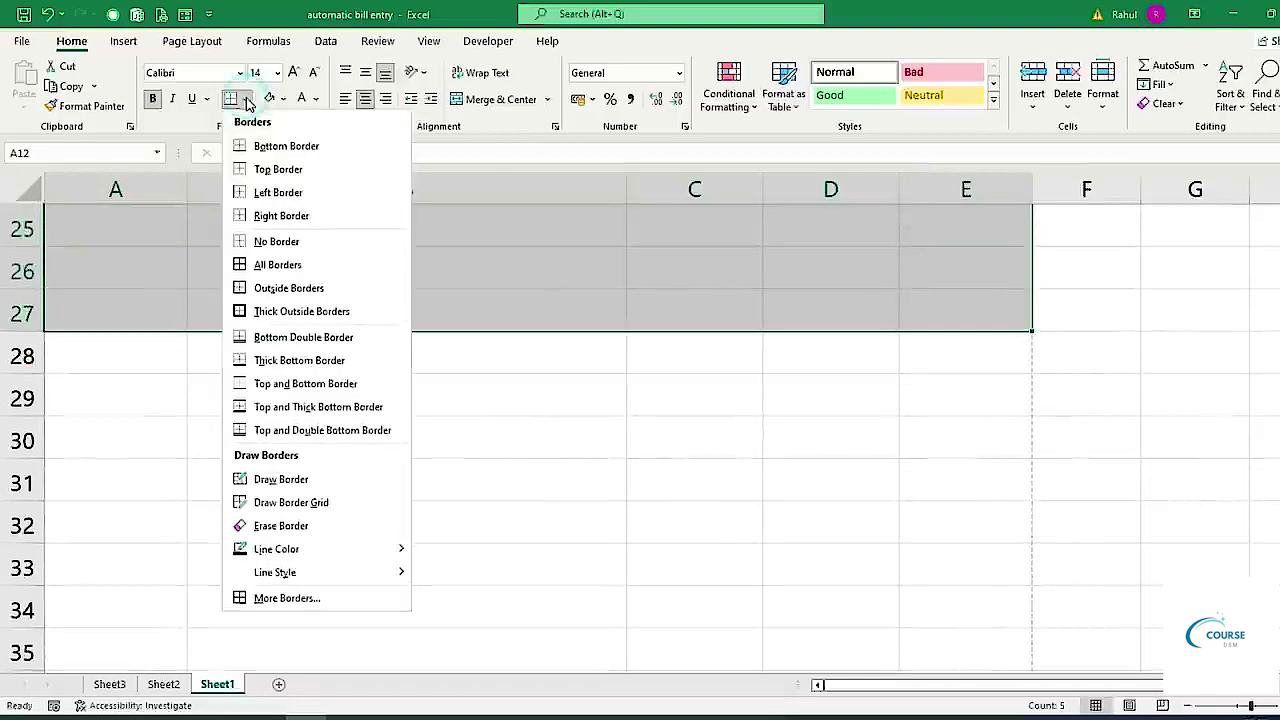
left_click(258, 290)
scroll(260, 306, "up", 6)
scroll(308, 363, "down", 2)
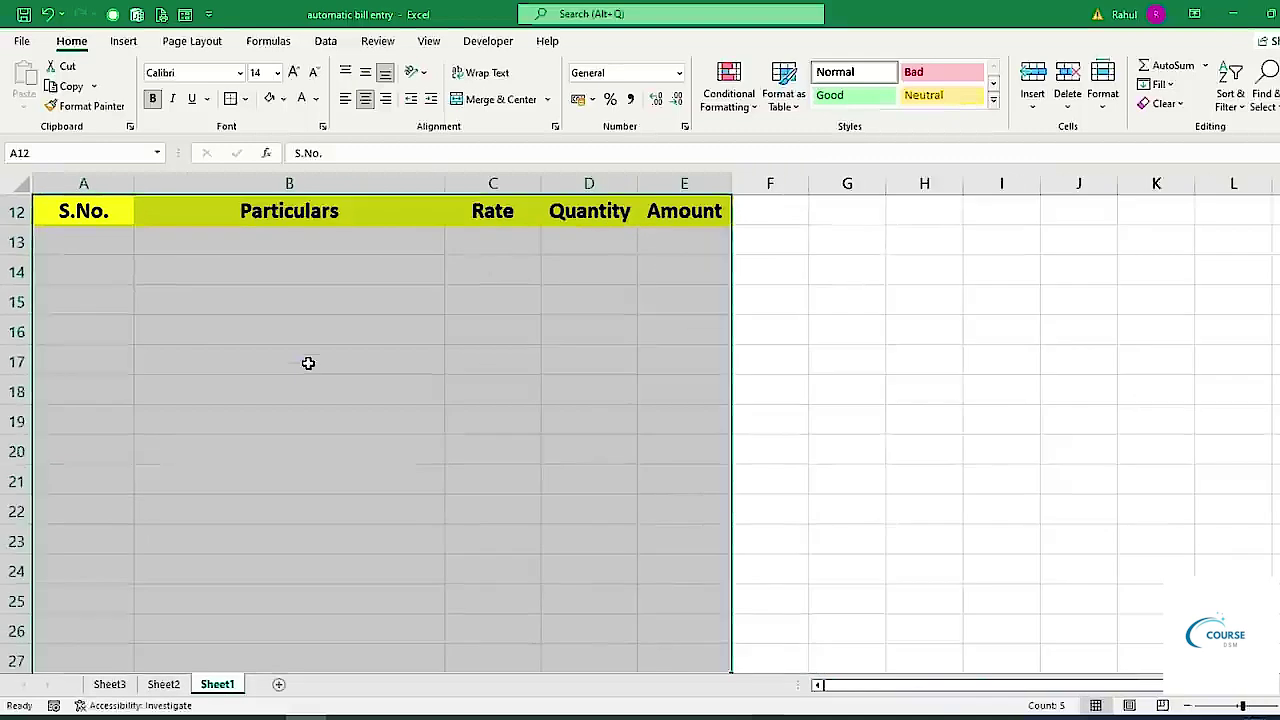
scroll(308, 363, "down", 1)
scroll(308, 363, "up", 1)
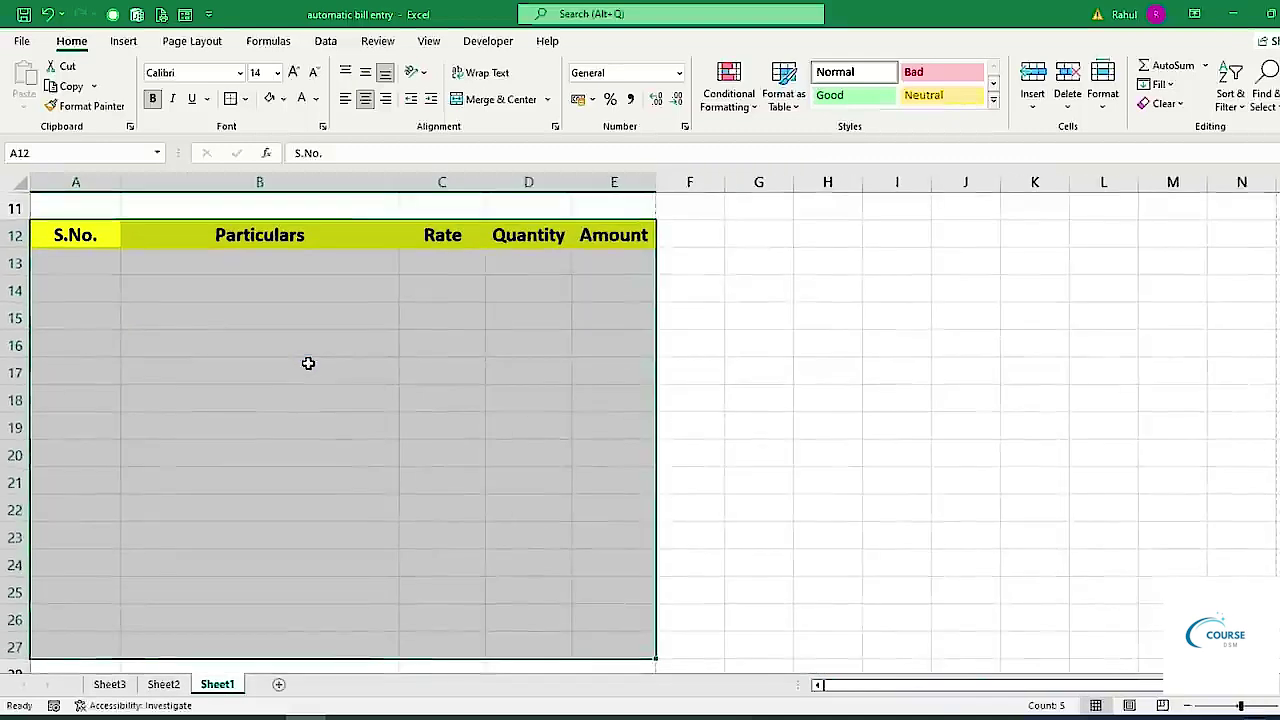
Outline the Particulars, Rate, Quantity and Amount columns down to row 27.
left_click_drag(86, 236, 74, 645)
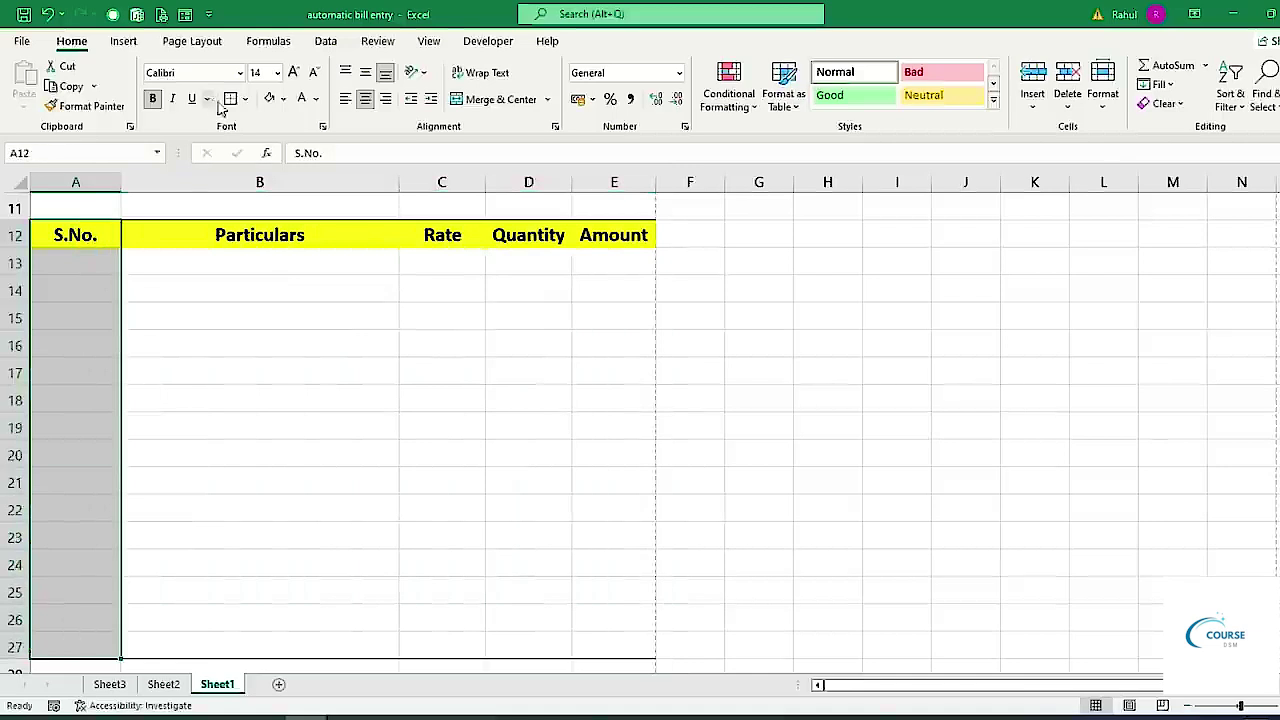
left_click_drag(224, 235, 229, 640)
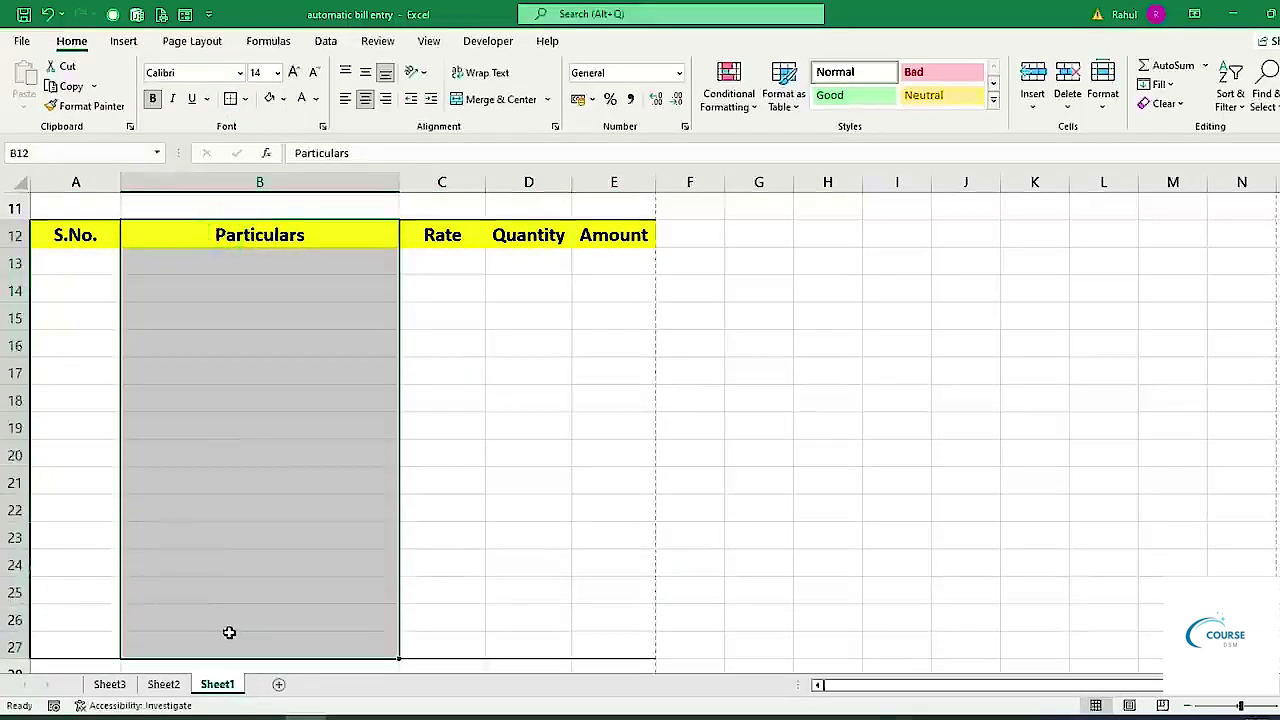
left_click(230, 101)
left_click_drag(418, 245, 437, 642)
left_click(230, 100)
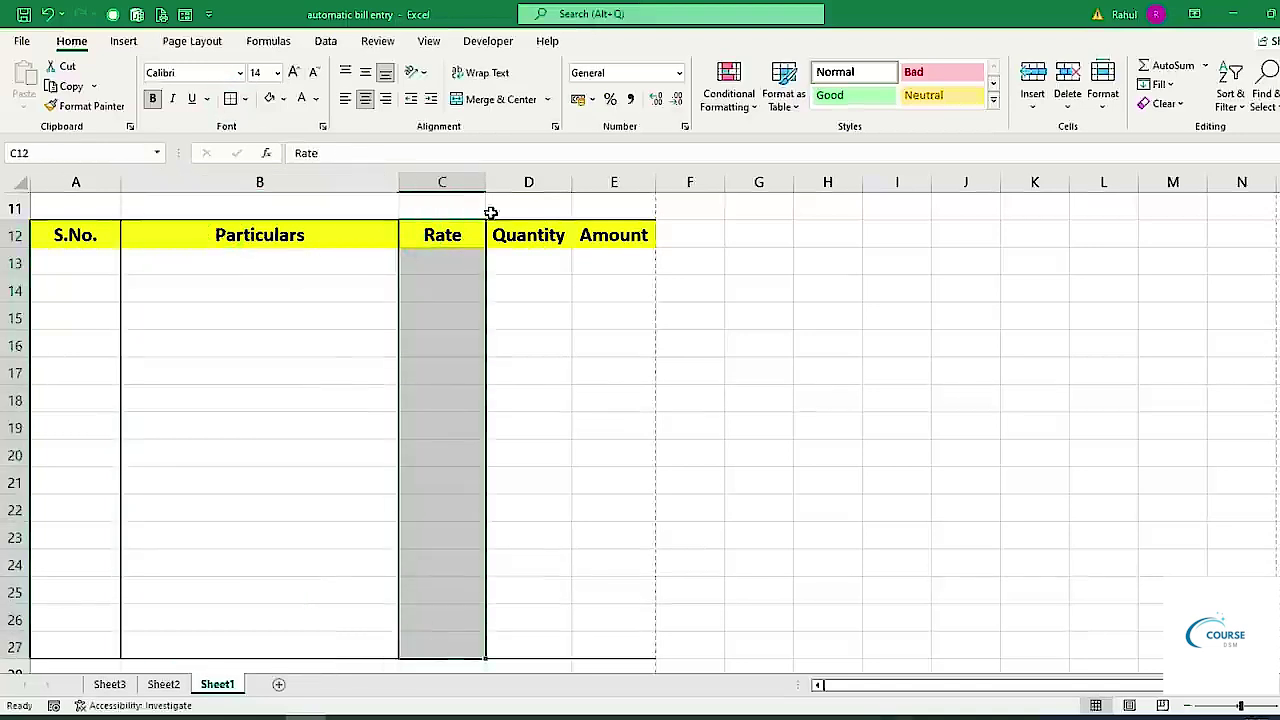
left_click_drag(533, 233, 537, 649)
left_click(230, 100)
left_click_drag(615, 237, 618, 648)
left_click(230, 100)
Apply All Borders to the heading row A12:E12.
left_click_drag(106, 223, 604, 226)
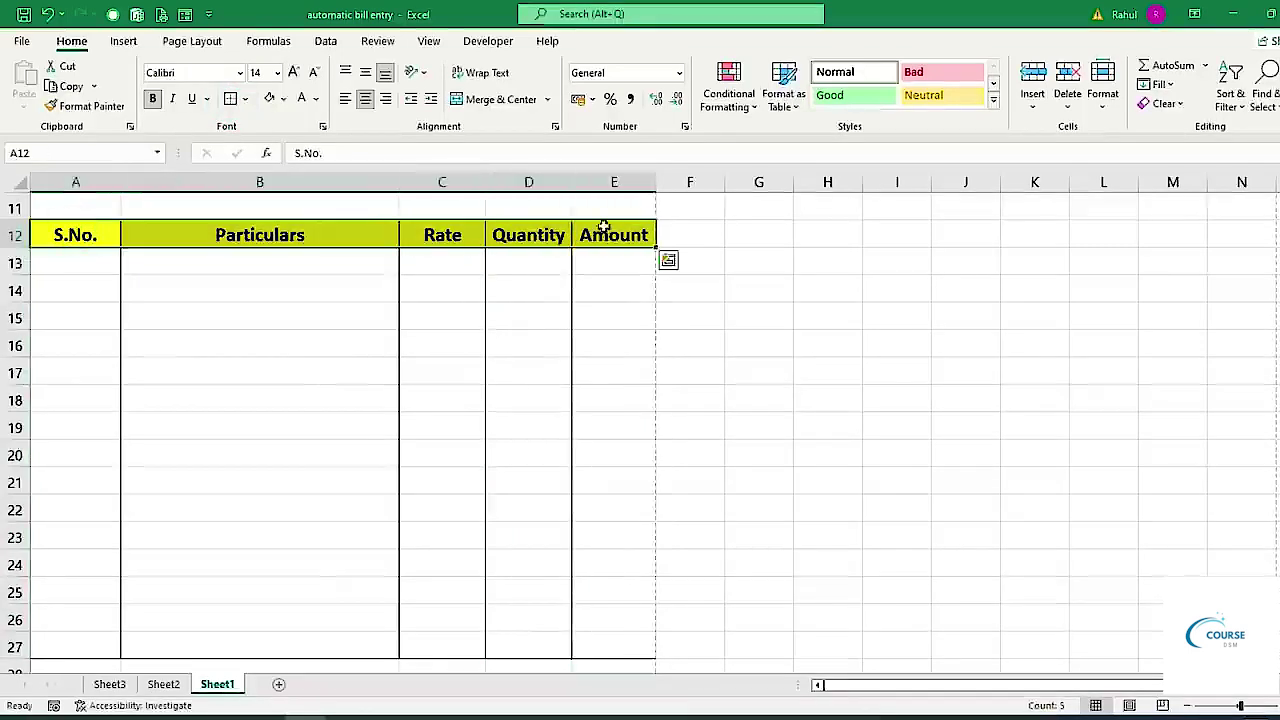
left_click(245, 99)
left_click(277, 265)
scroll(429, 443, "down", 6)
scroll(429, 443, "up", 1)
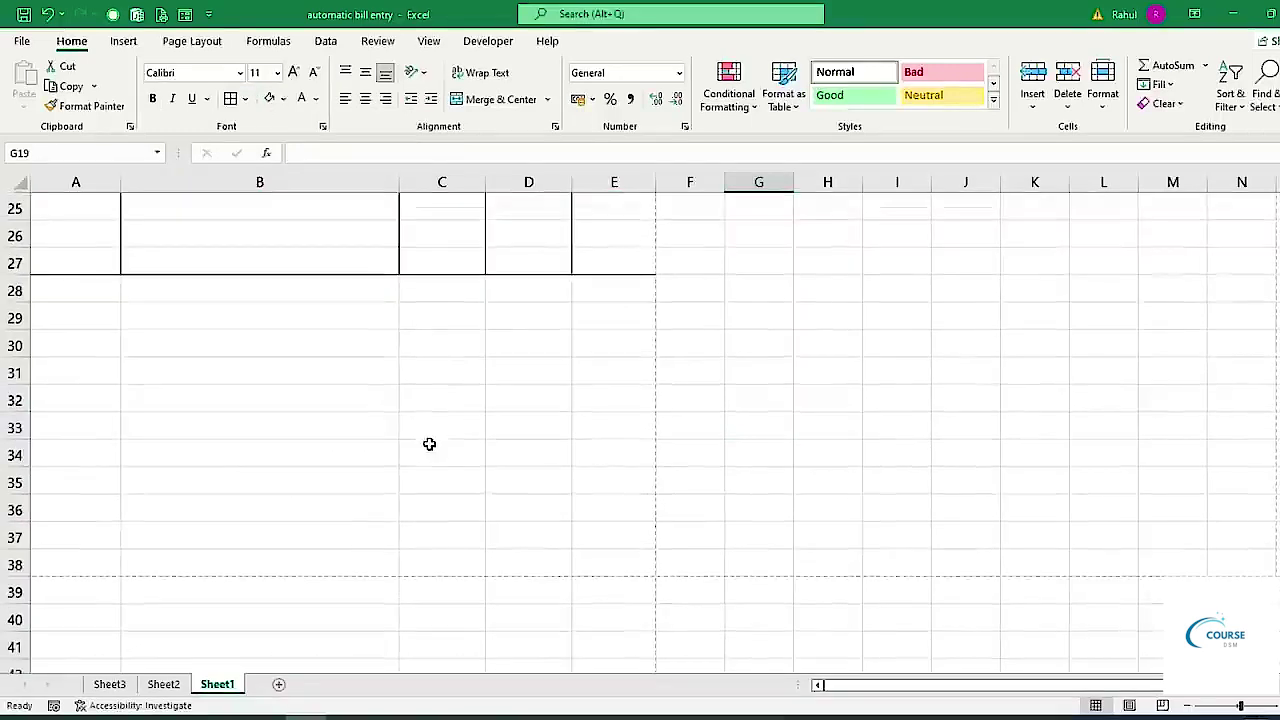
left_click(416, 290)
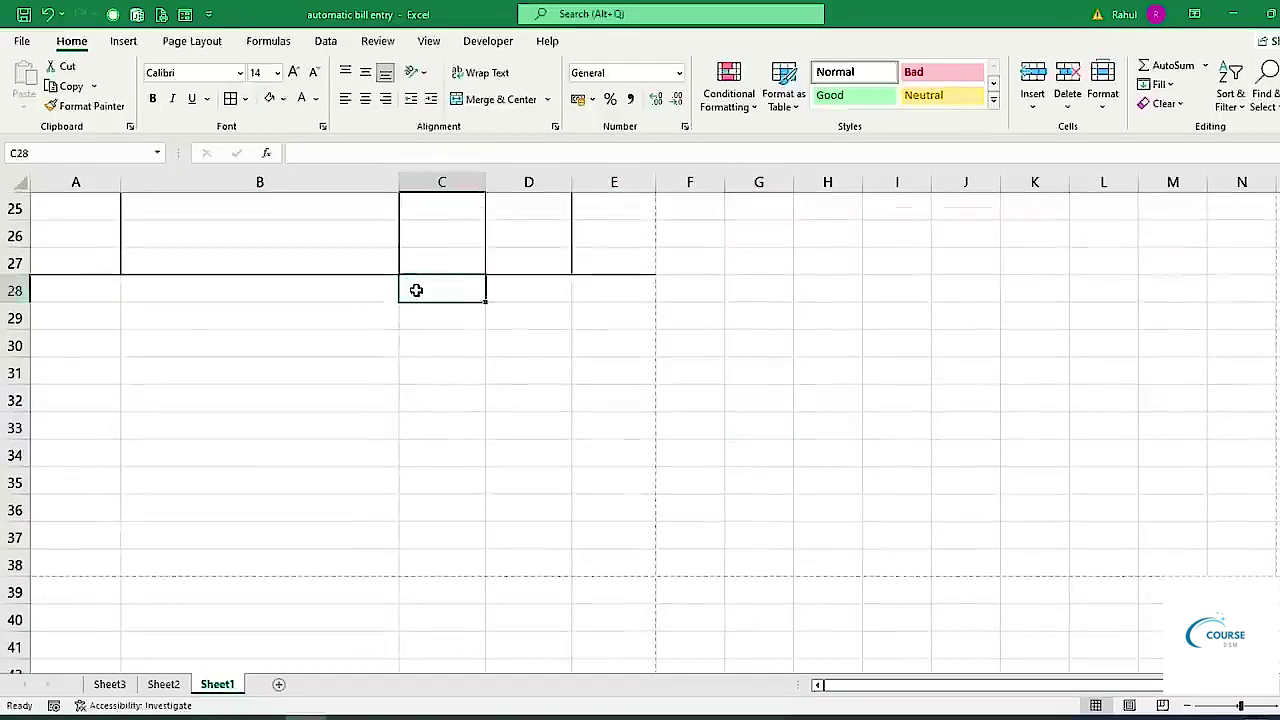
scroll(734, 454, "up", 4)
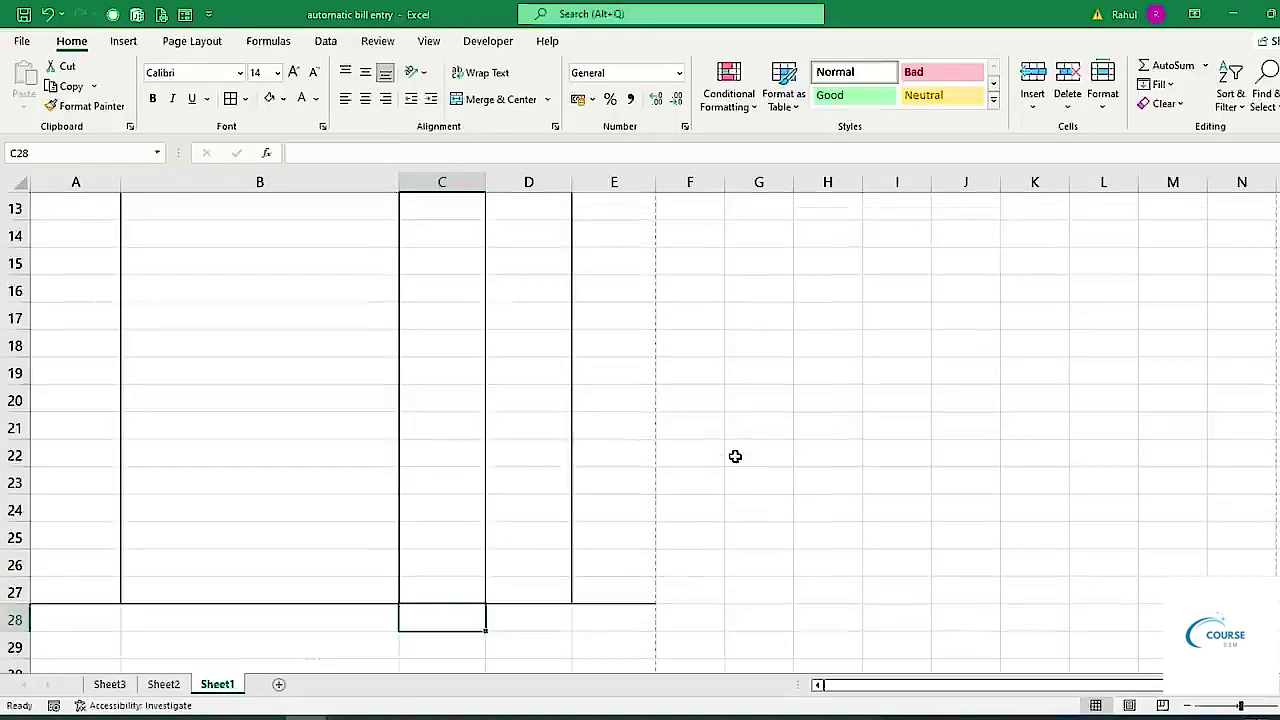
scroll(34, 251, "up", 2)
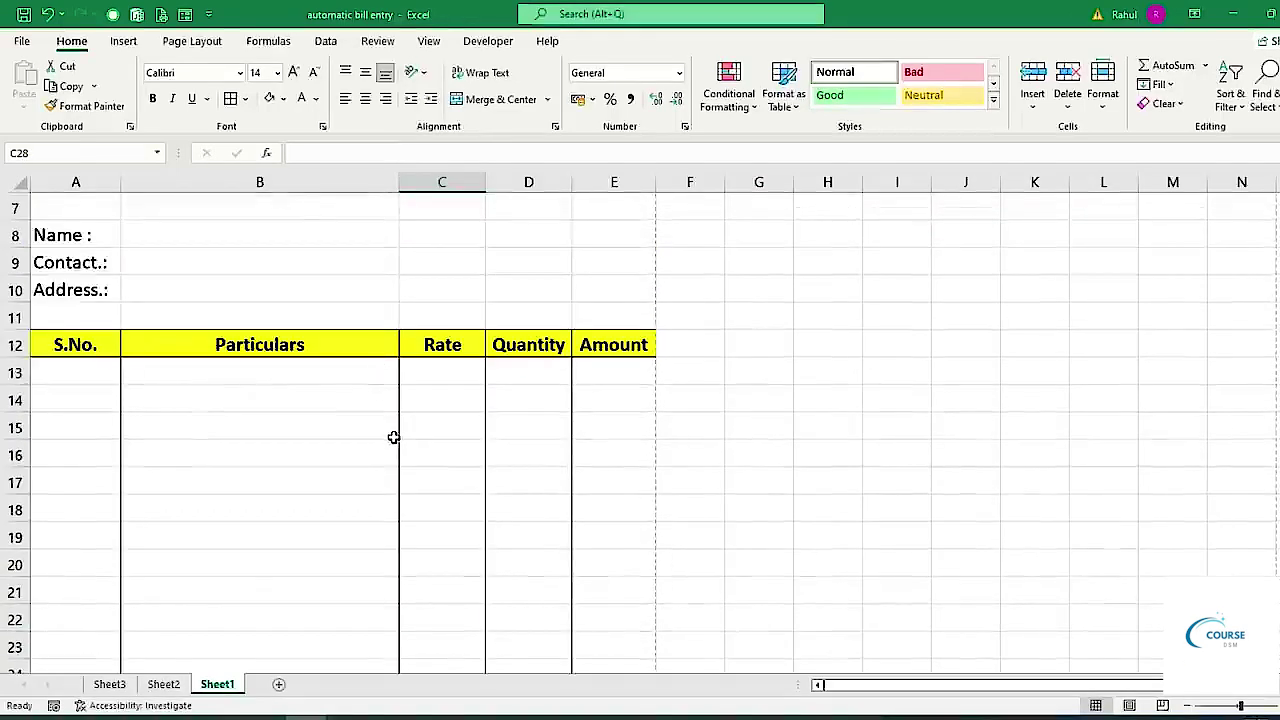
scroll(577, 385, "down", 4)
Merge C28:D31 row by row with Merge Across.
left_click_drag(417, 480, 534, 480)
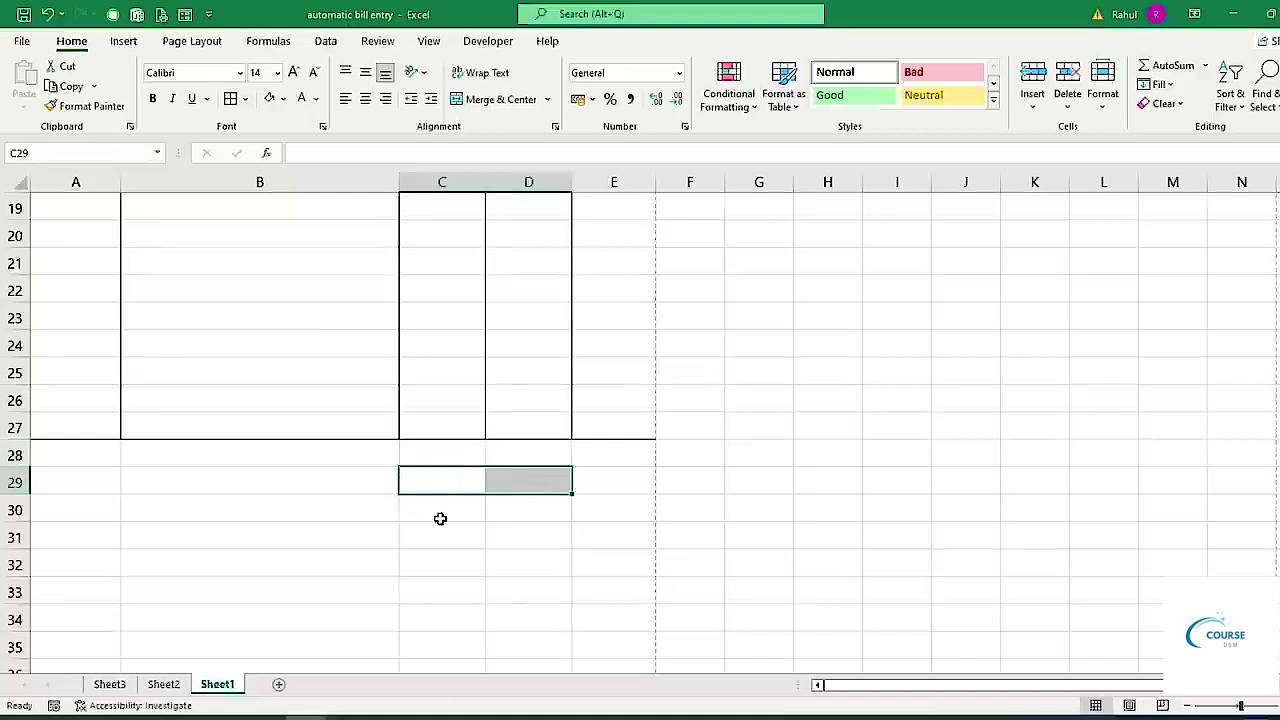
left_click_drag(438, 510, 514, 509)
left_click_drag(429, 540, 545, 541)
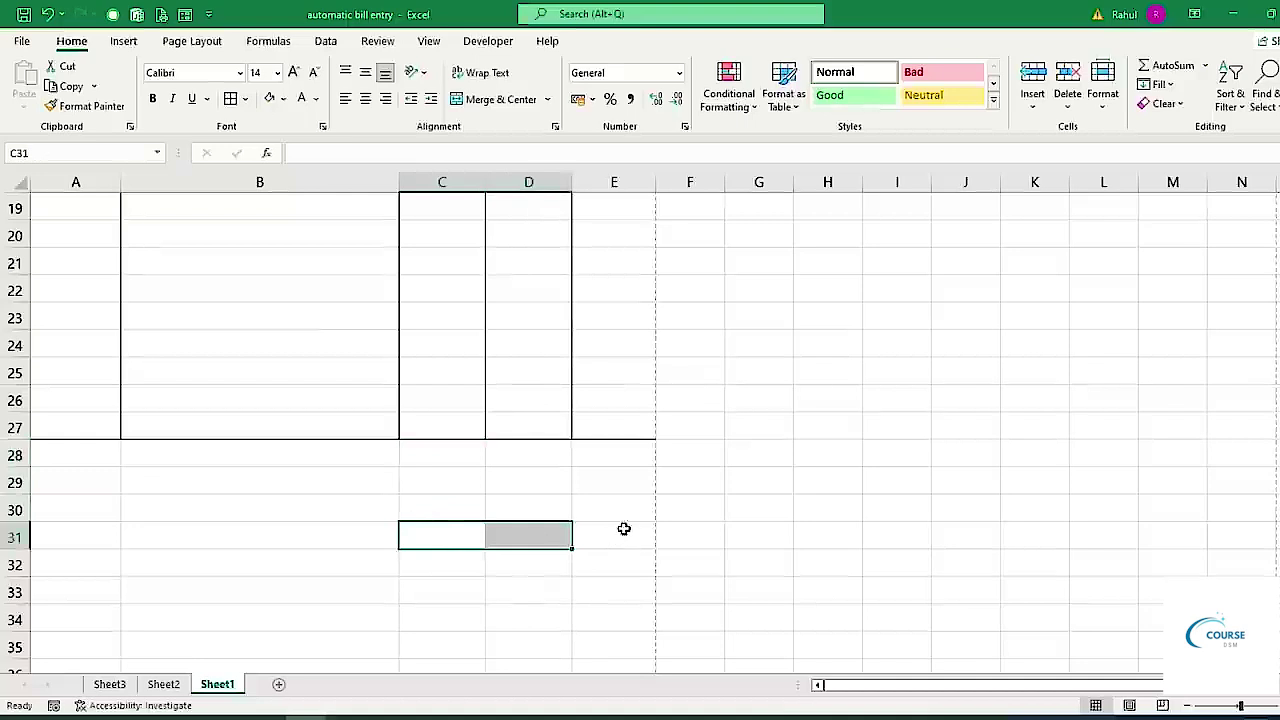
left_click_drag(426, 454, 521, 527)
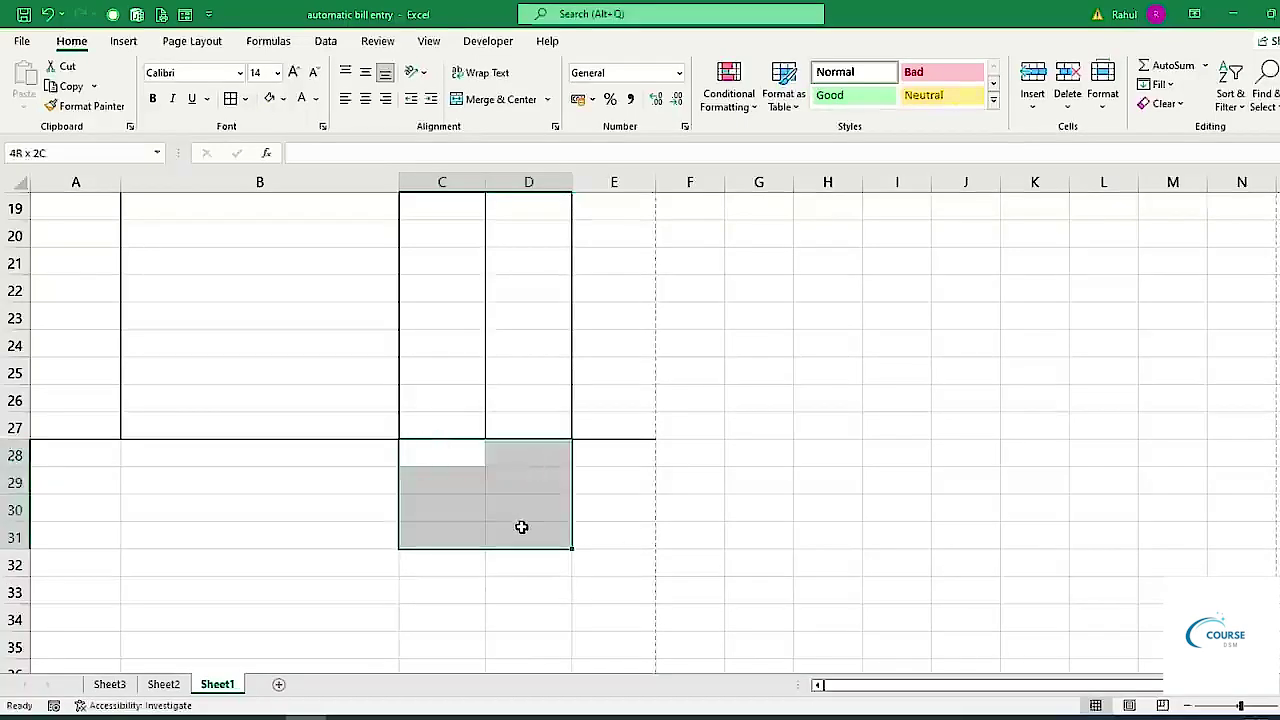
left_click(547, 99)
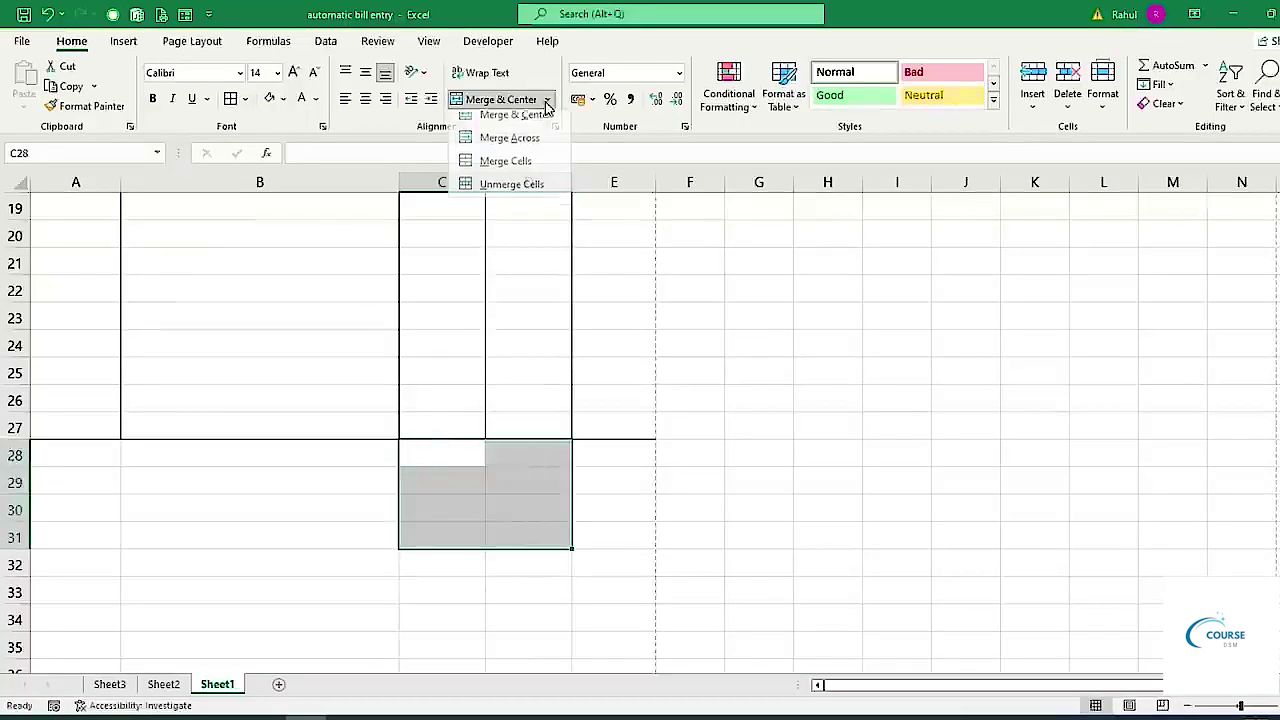
left_click(512, 147)
left_click(444, 463)
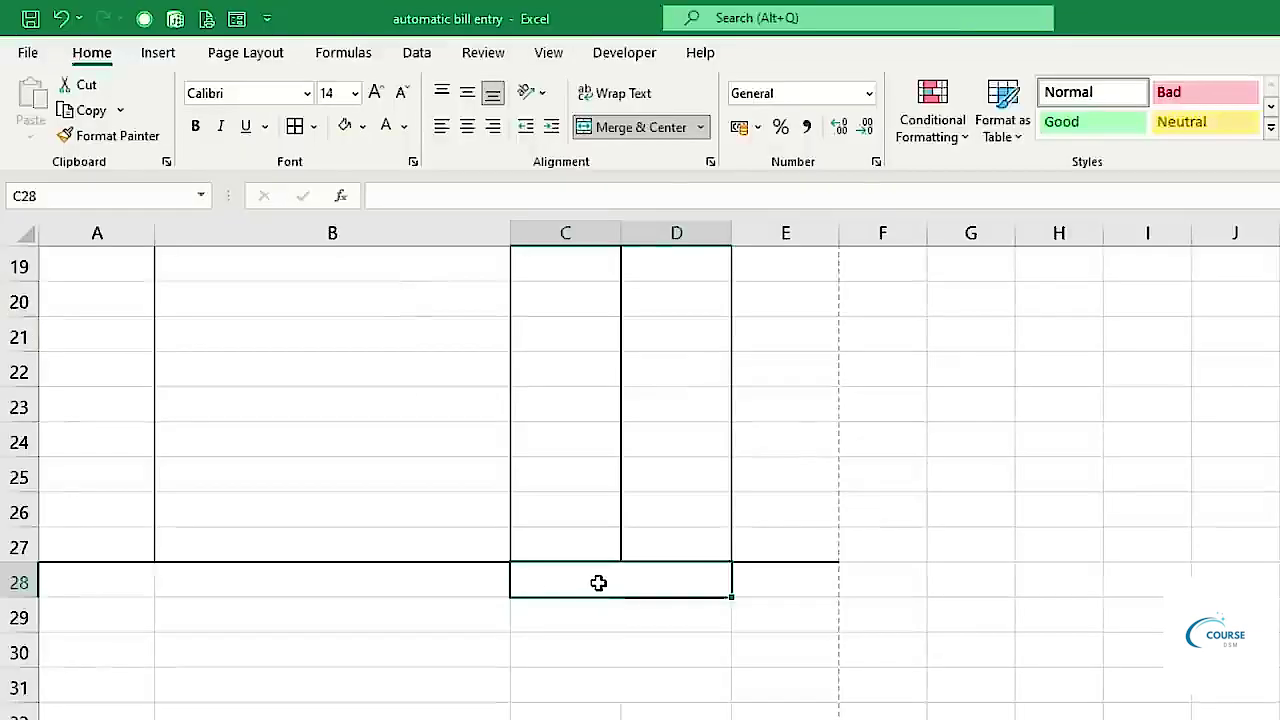
Enter the labels Total Amount, SGST, CGST and Grand Total in C28 to C31.
type("Total Amount")
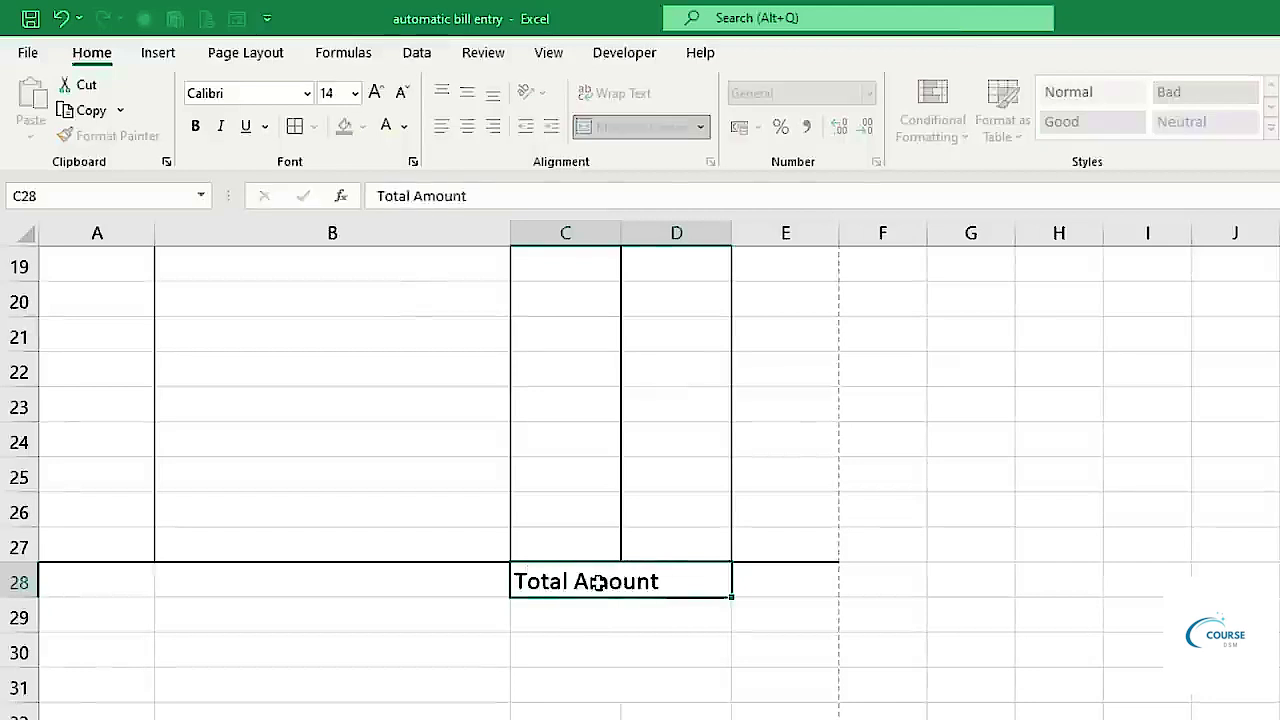
key("Return")
type("SGST")
key("Return")
type("CG")
key("Return")
type("Grand Total")
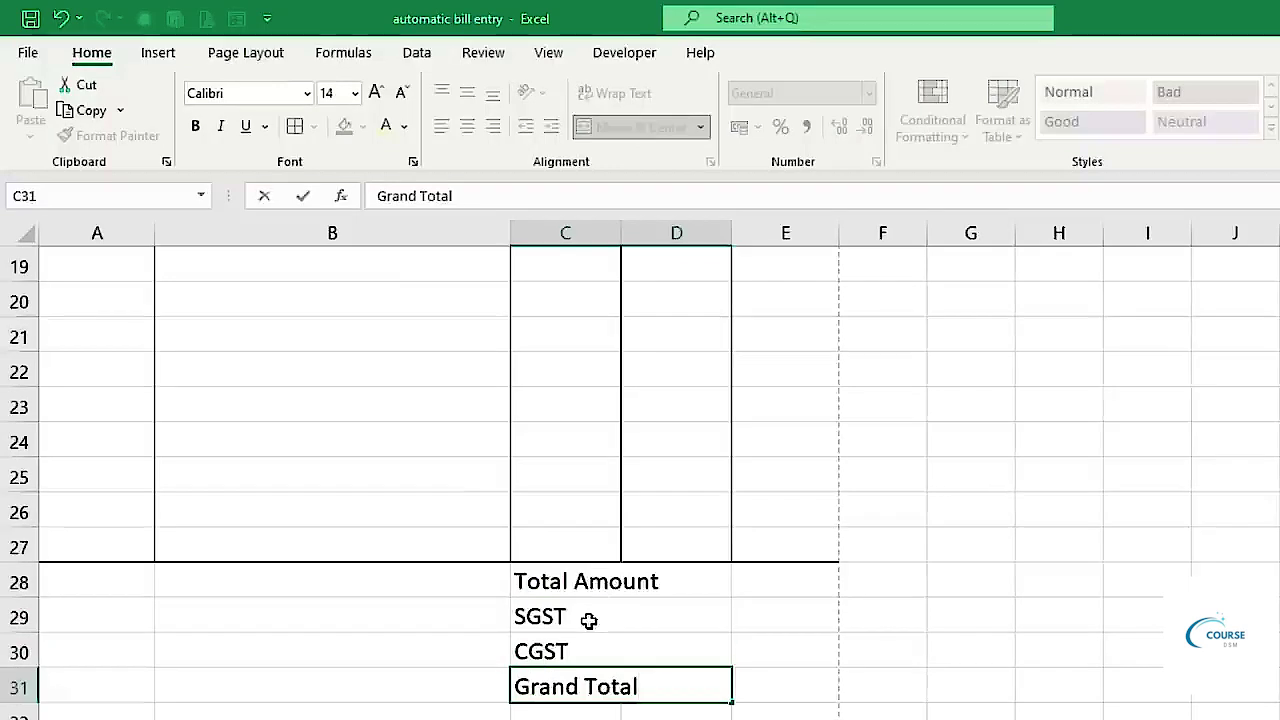
Change the tax labels to SGST 9% and CGST 9%.
left_click(592, 615)
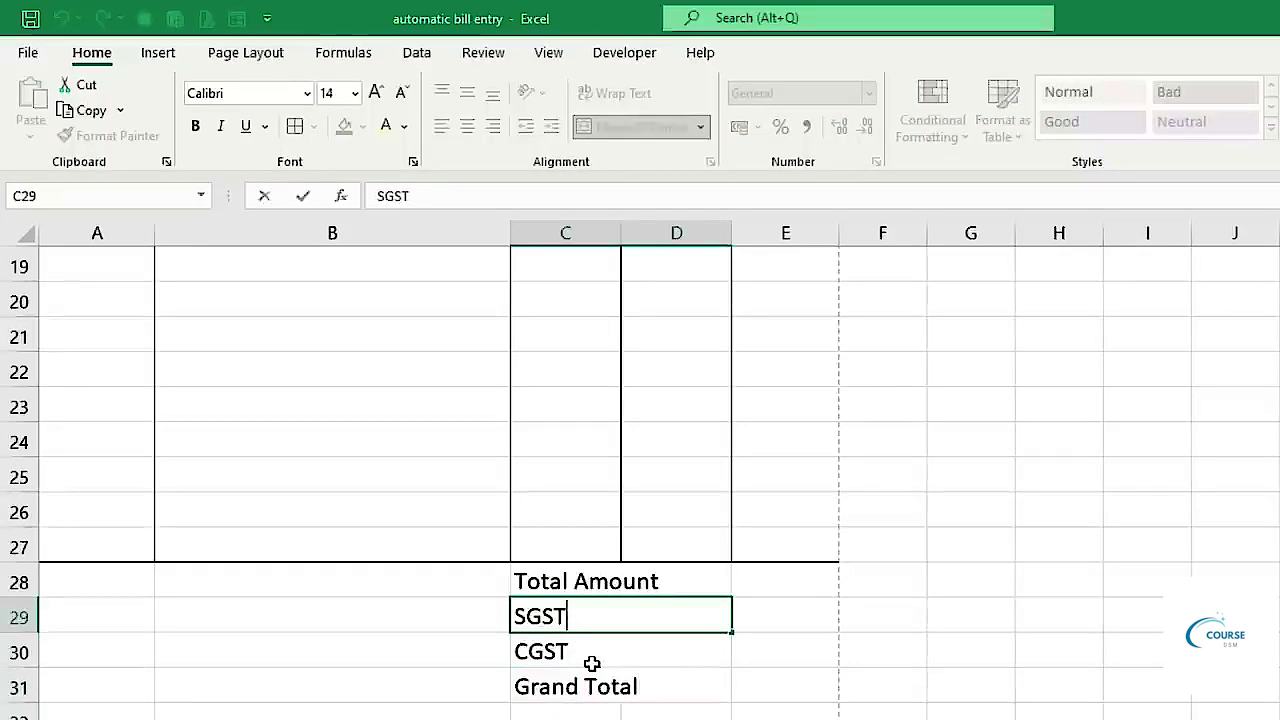
key("ctrl+Return")
type("9%")
key("Return")
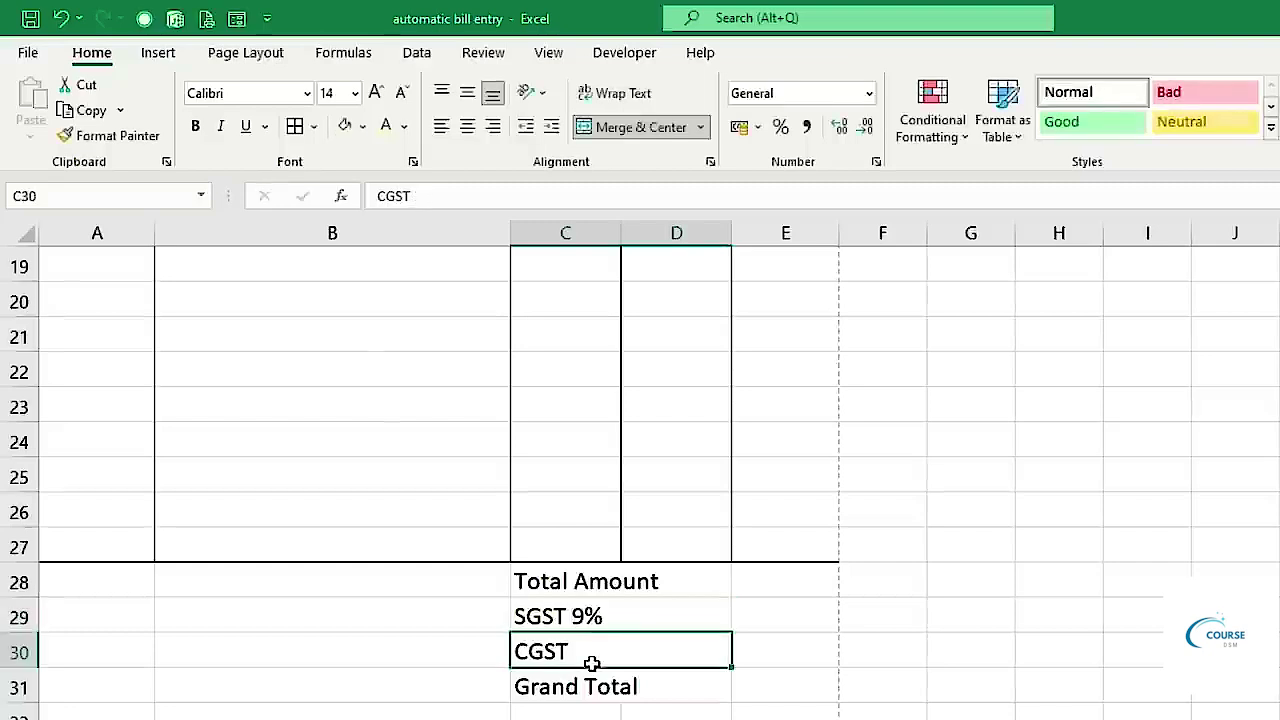
double_click(592, 664)
type("9%")
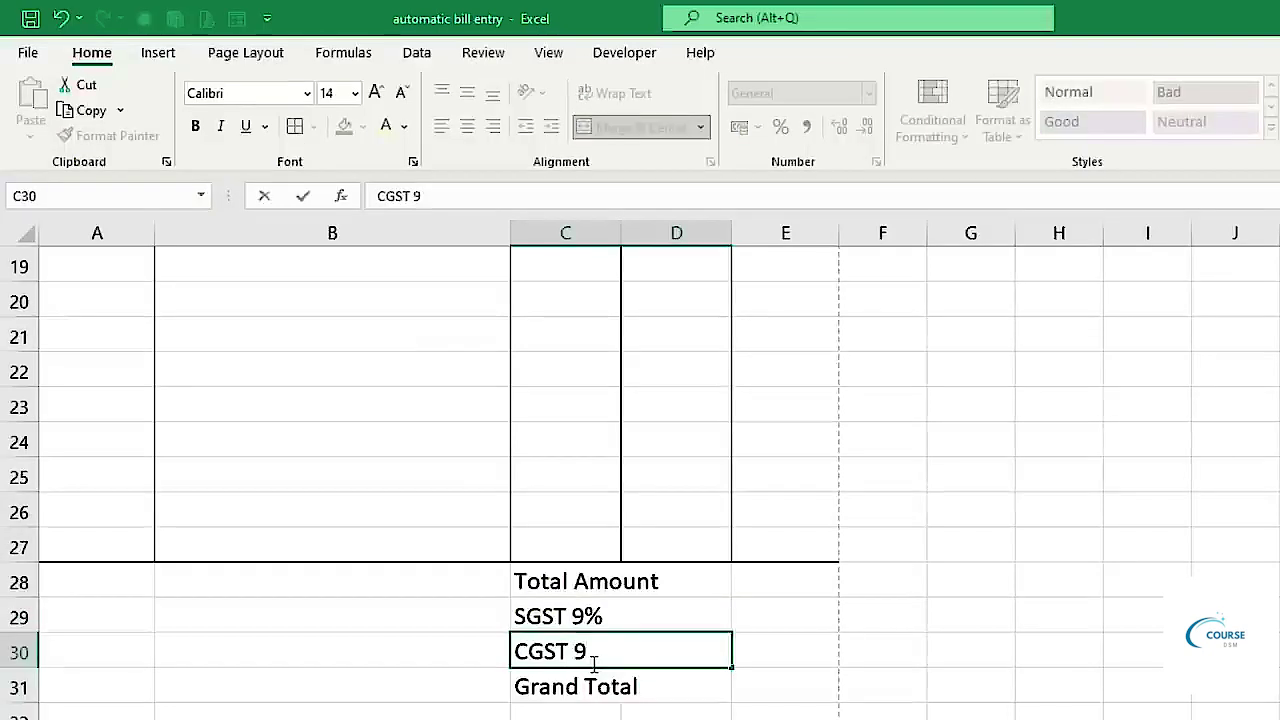
key("Return")
Bold the totals labels and fill the Grand Total row C31:E31 light yellow.
mouse_move(574, 590)
left_mouse_down()
mouse_move(571, 580)
mouse_move(572, 678)
left_mouse_up()
left_click(195, 130)
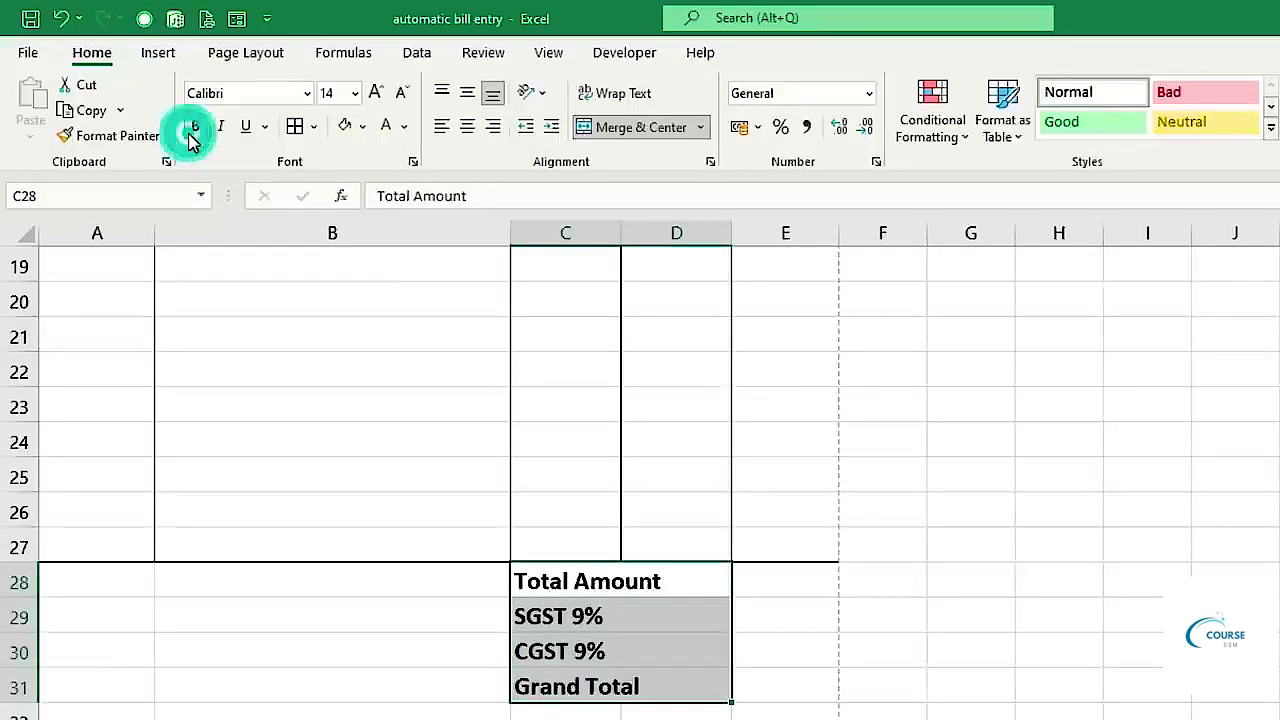
left_click(540, 690)
left_click_drag(540, 690, 806, 700)
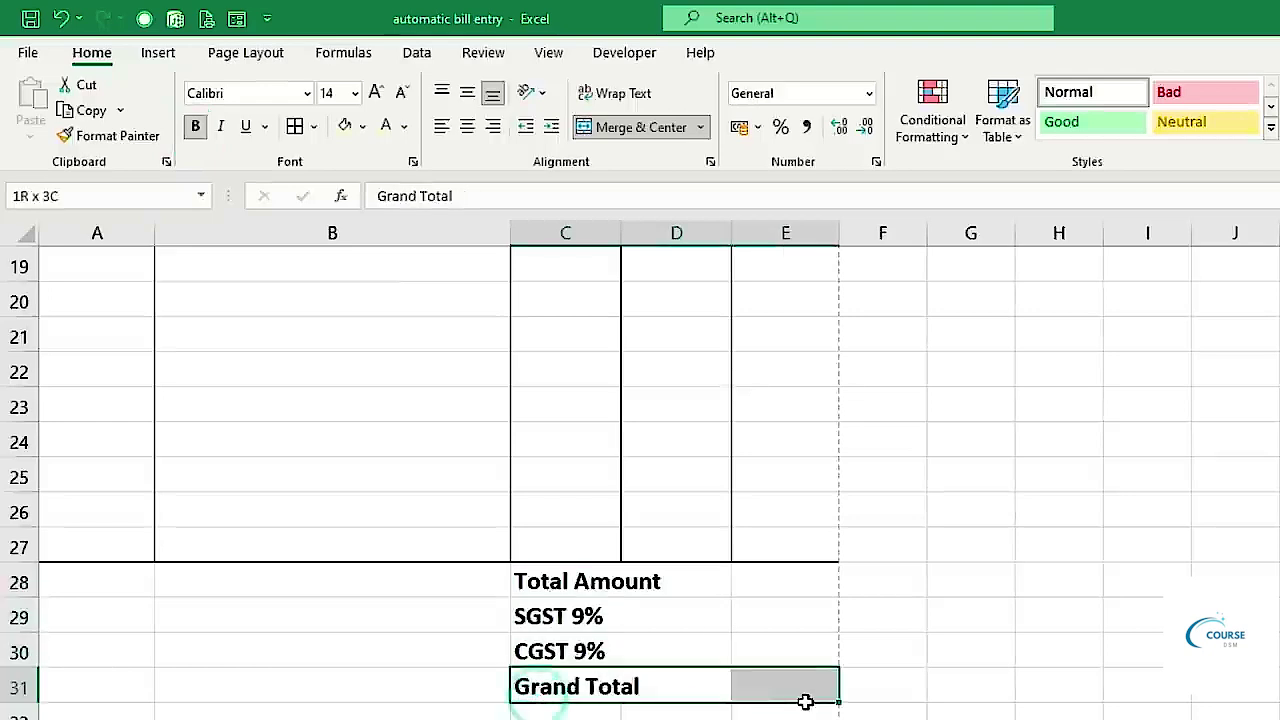
left_click(344, 127)
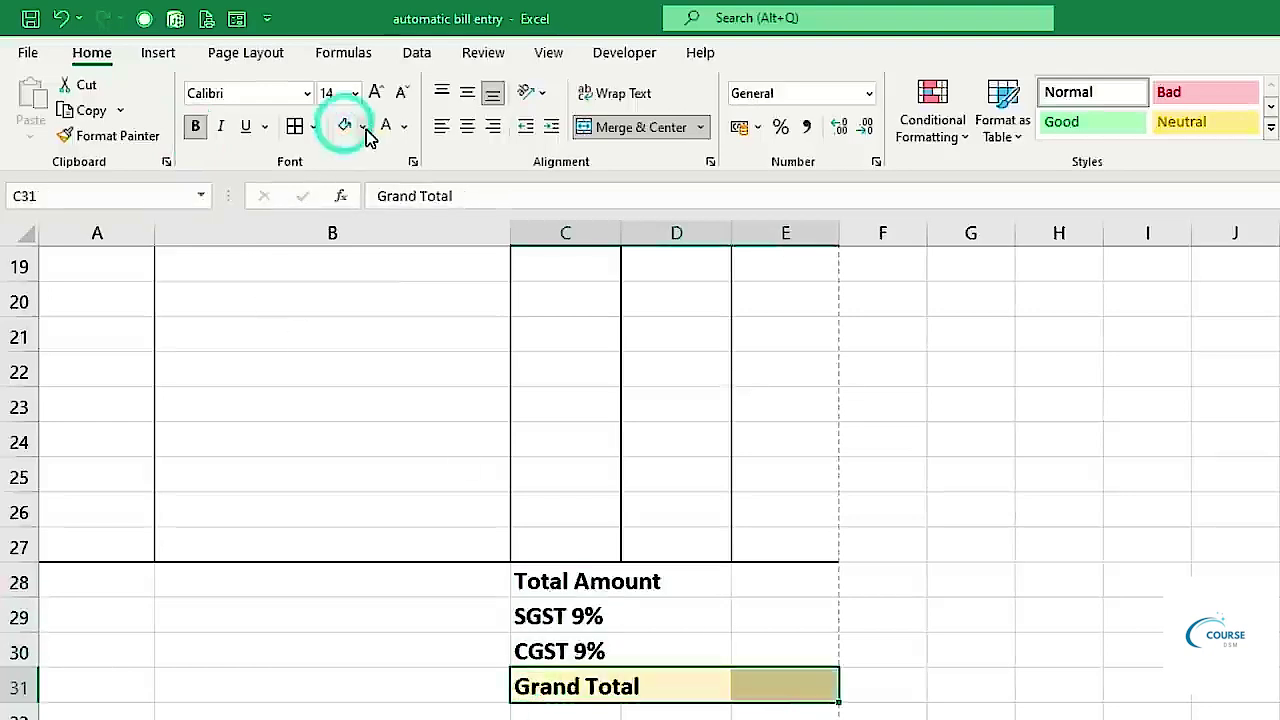
Apply All Borders to the totals block C28:E31.
left_click_drag(565, 572, 780, 686)
left_click(296, 131)
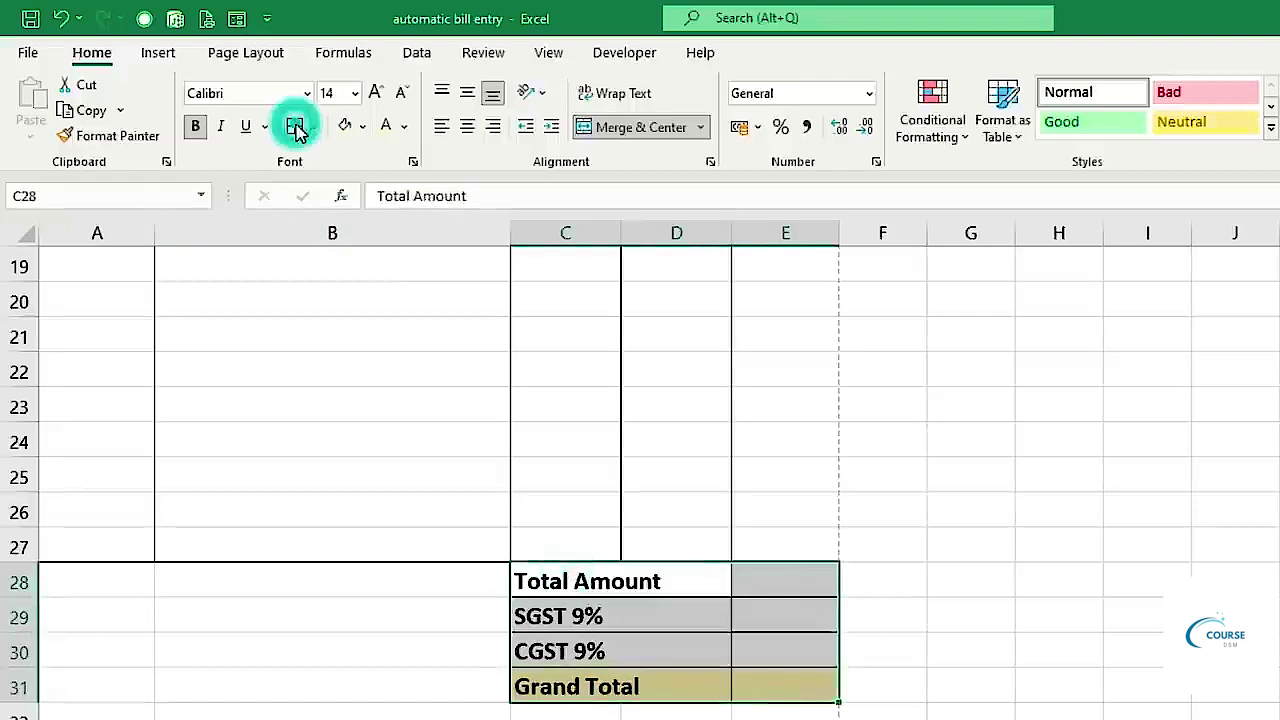
left_click(920, 651)
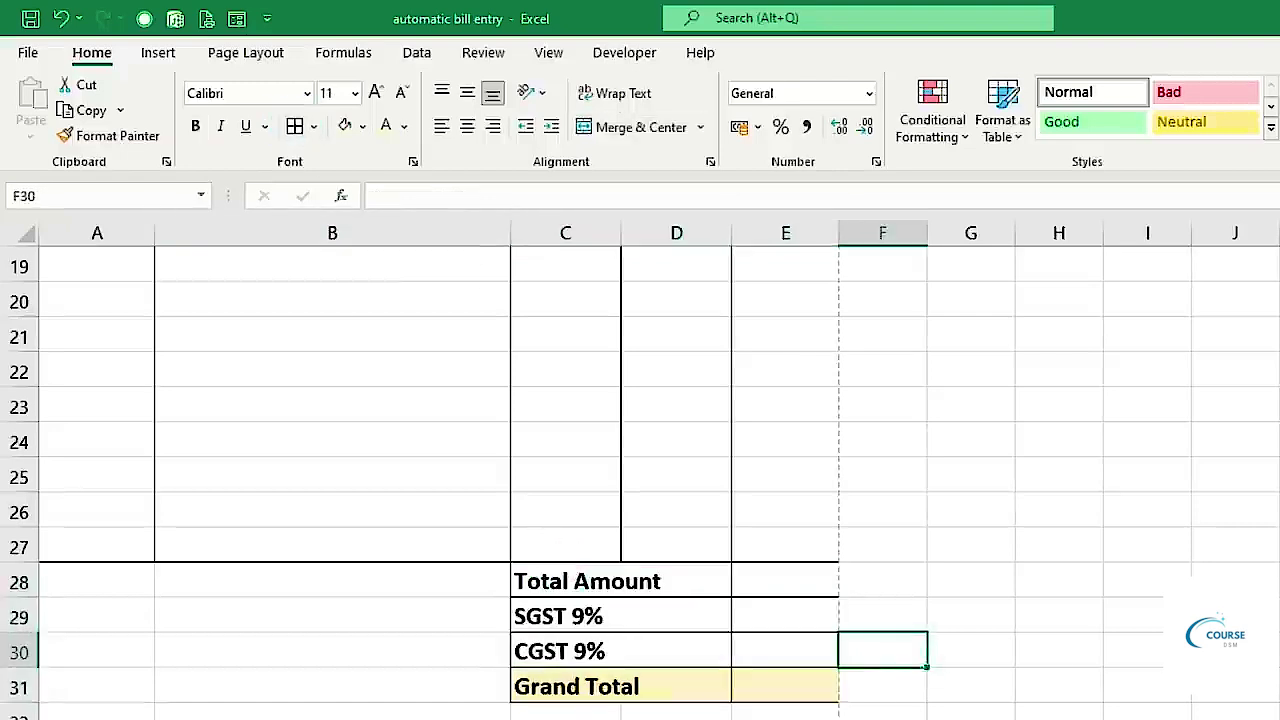
scroll(610, 714, "up", 6)
scroll(610, 716, "down", 7)
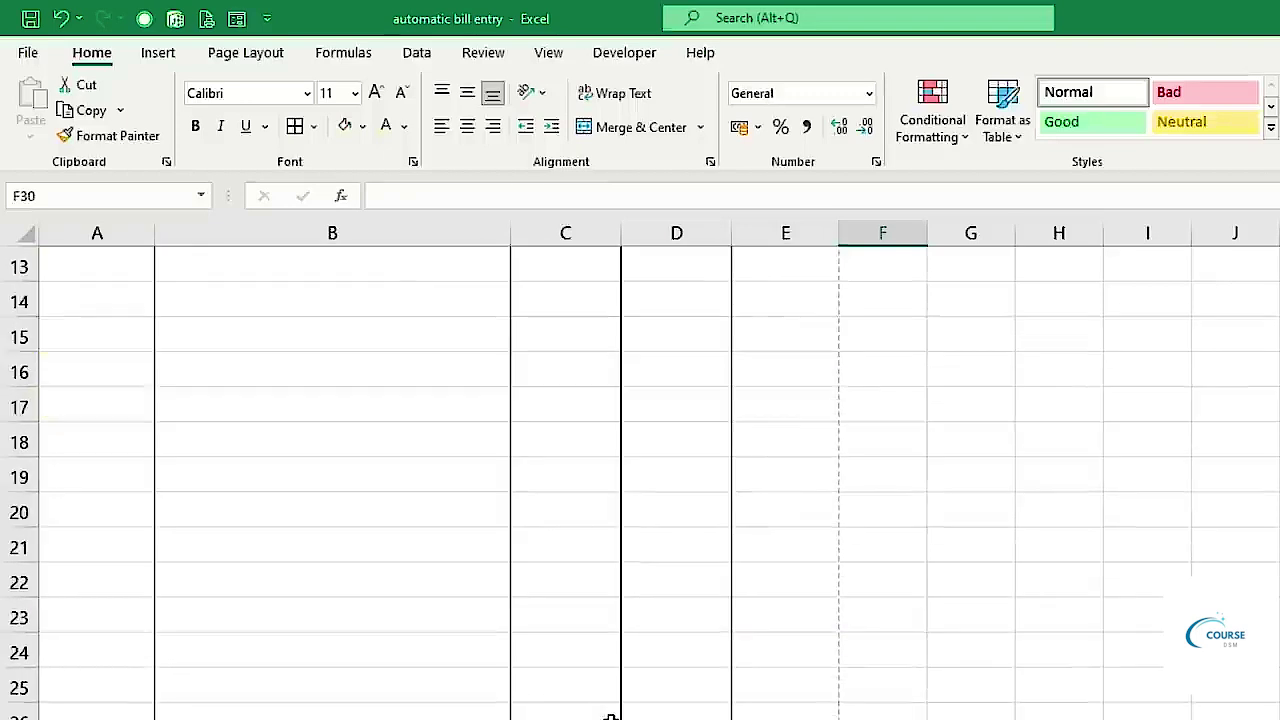
scroll(610, 716, "down", 1)
Put 'Authorized Signatory' in merged C35:E35 with an underscore signature line in merged C34:E34.
left_click_drag(552, 606, 810, 605)
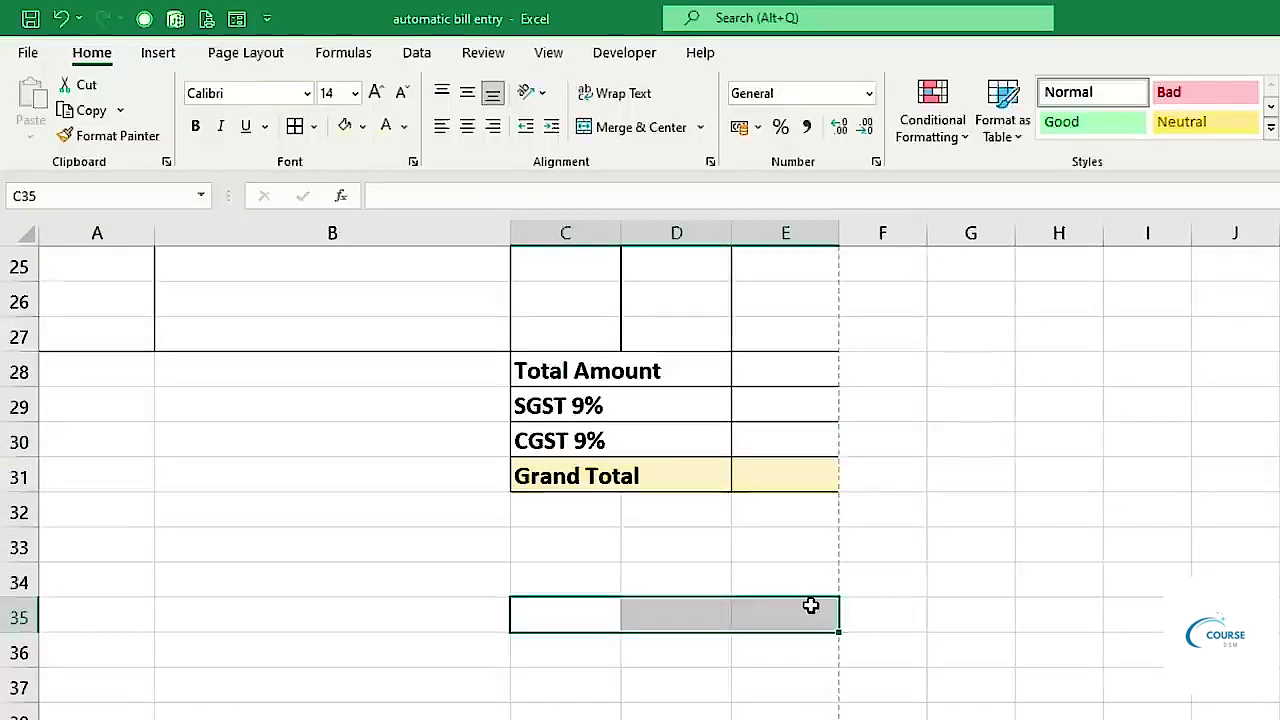
left_click(638, 127)
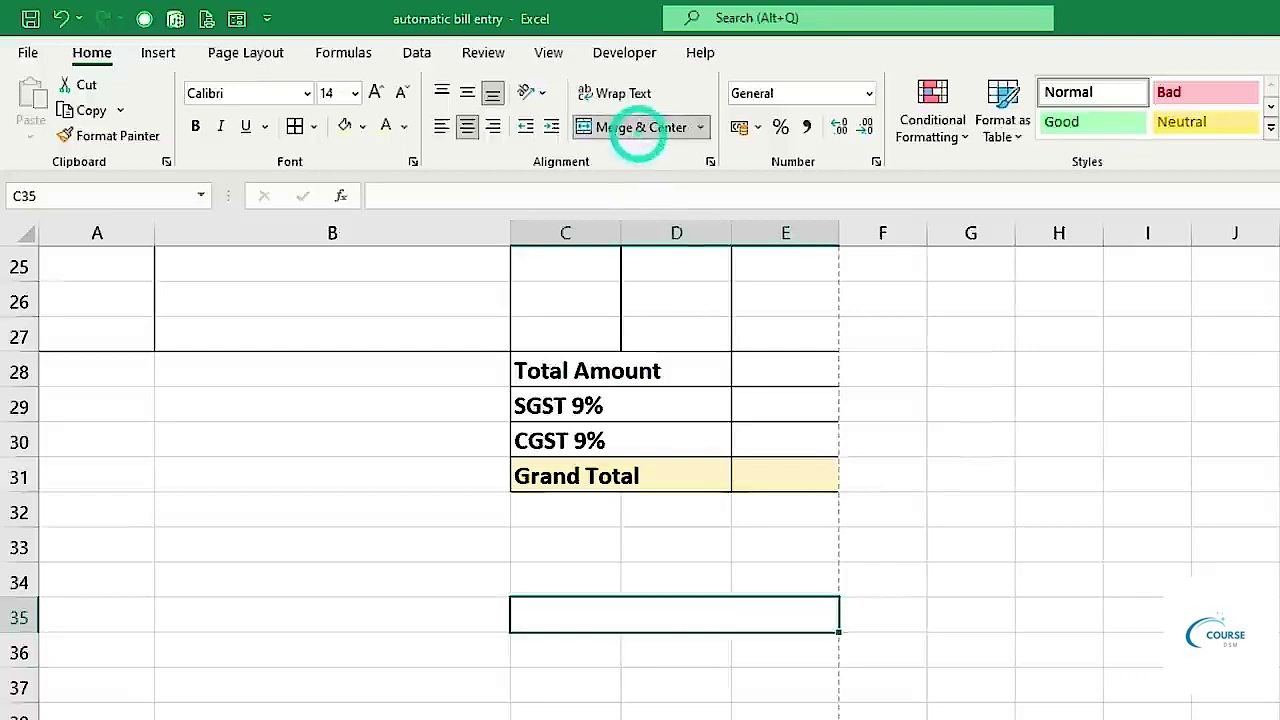
type("Autho")
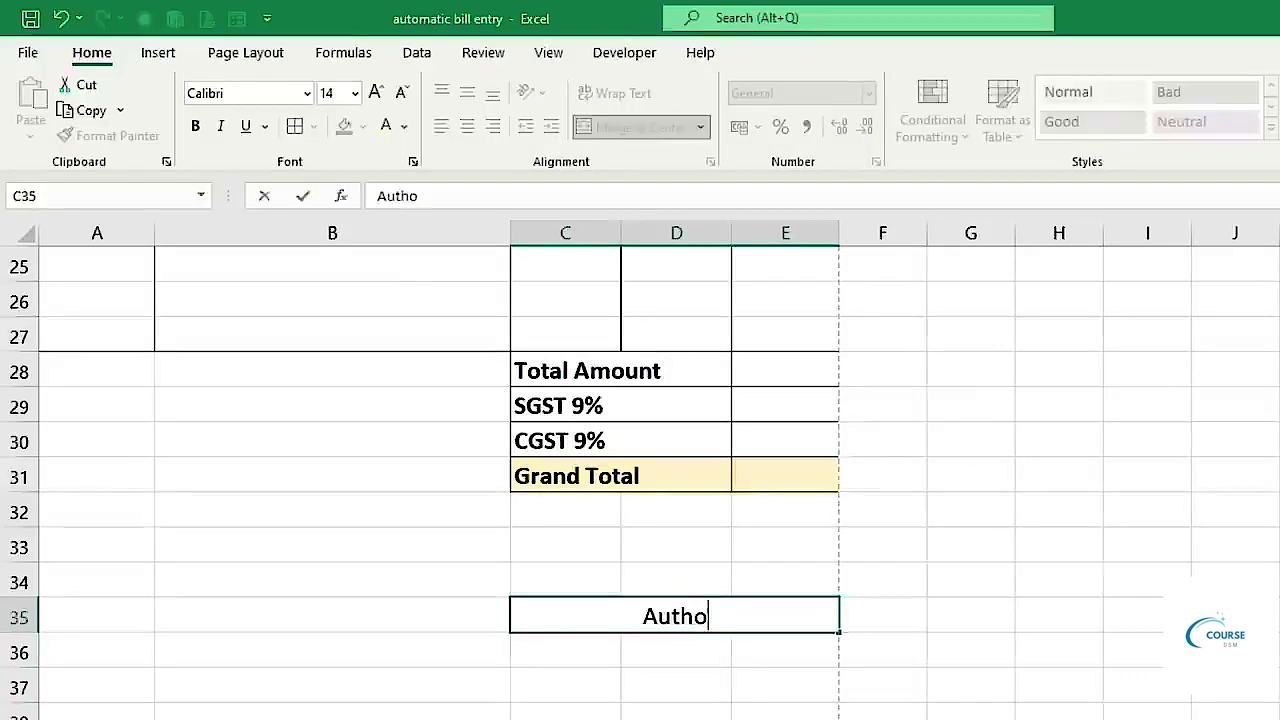
type("rized Signatory")
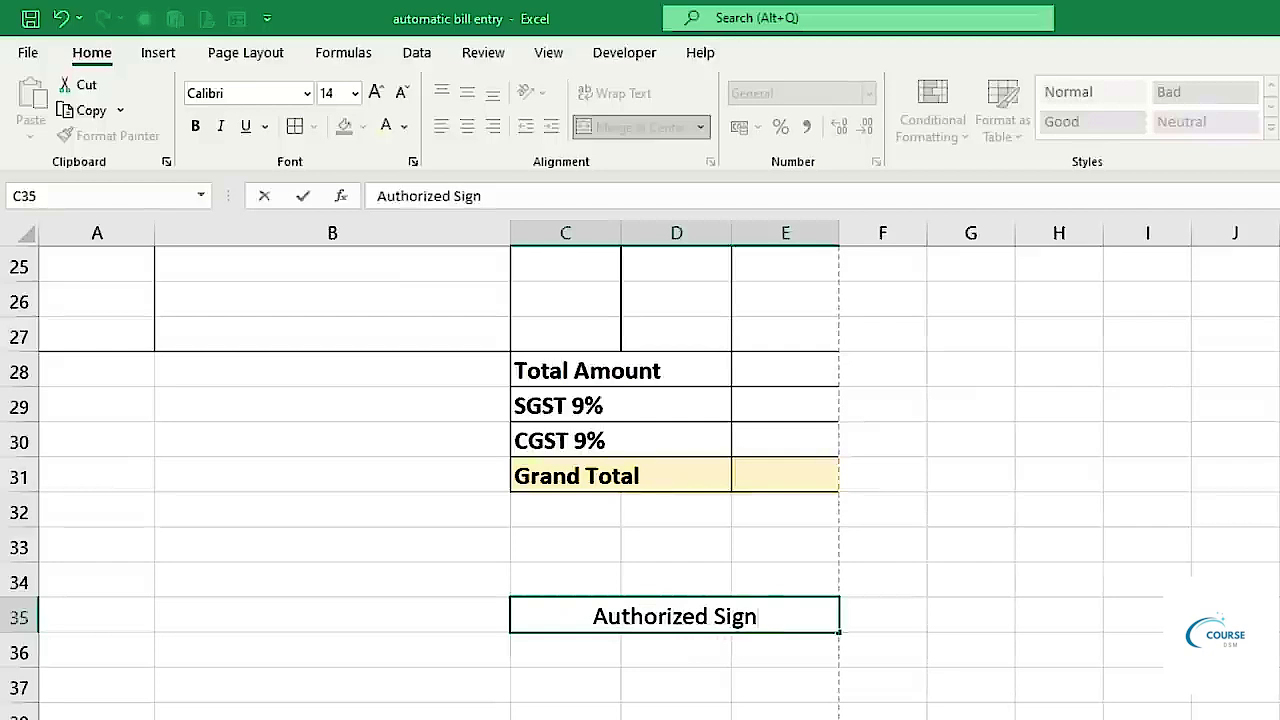
left_click_drag(571, 574, 763, 574)
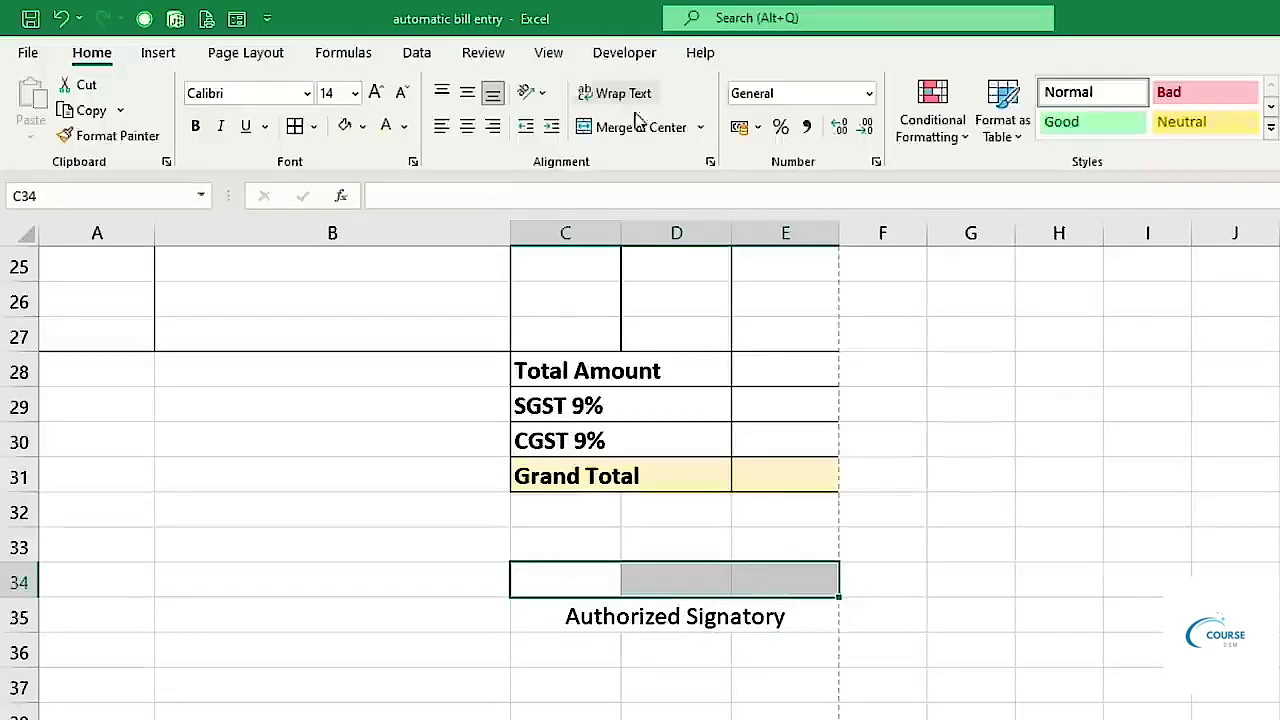
left_click(637, 124)
type("________________")
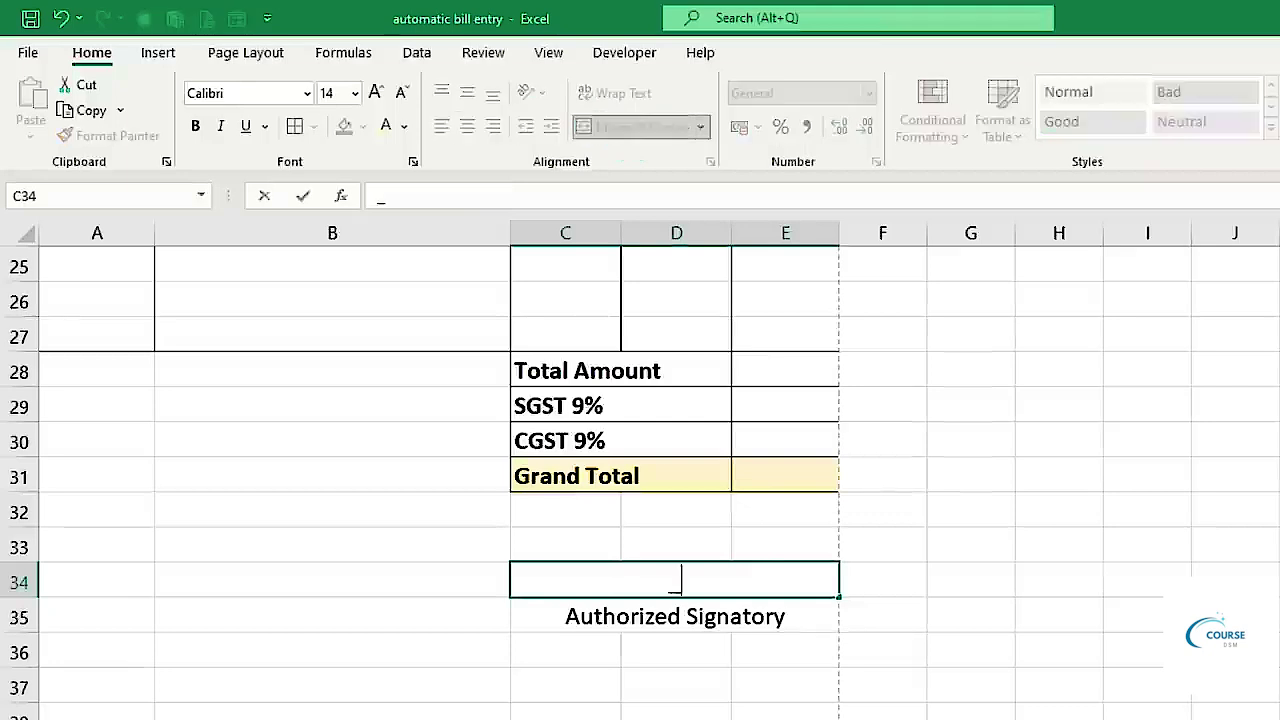
type("___")
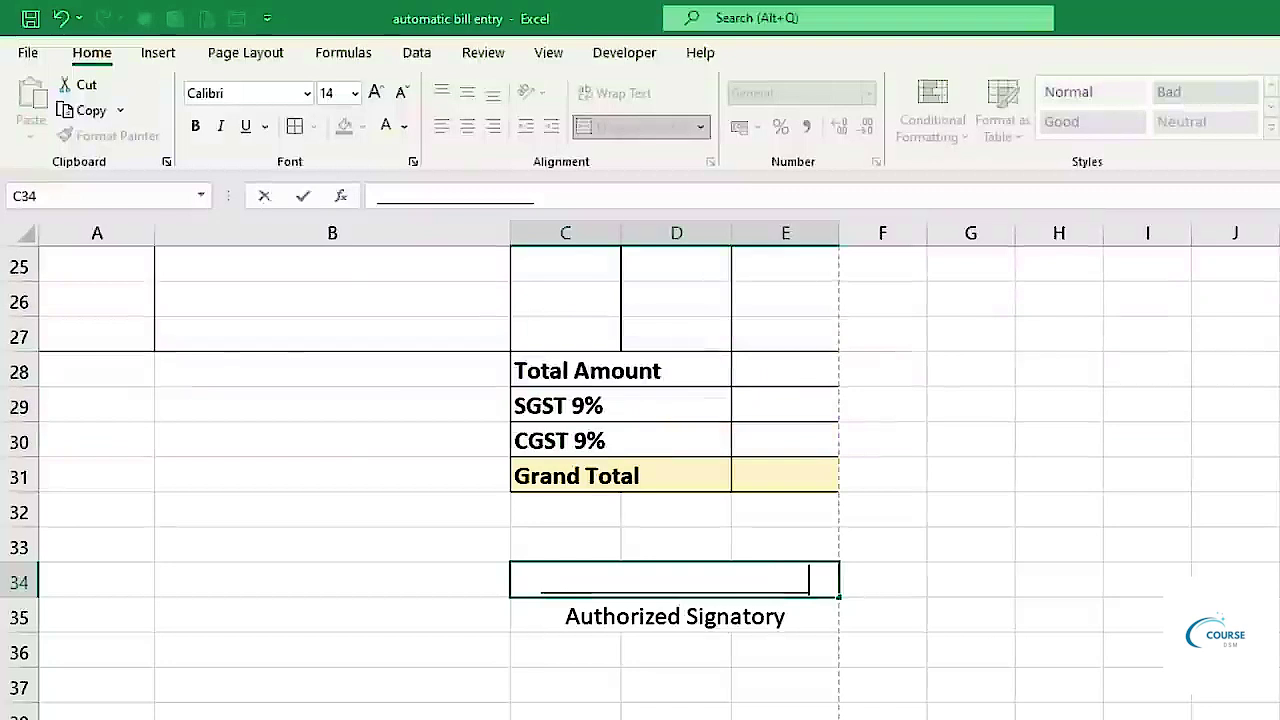
left_click(1049, 674)
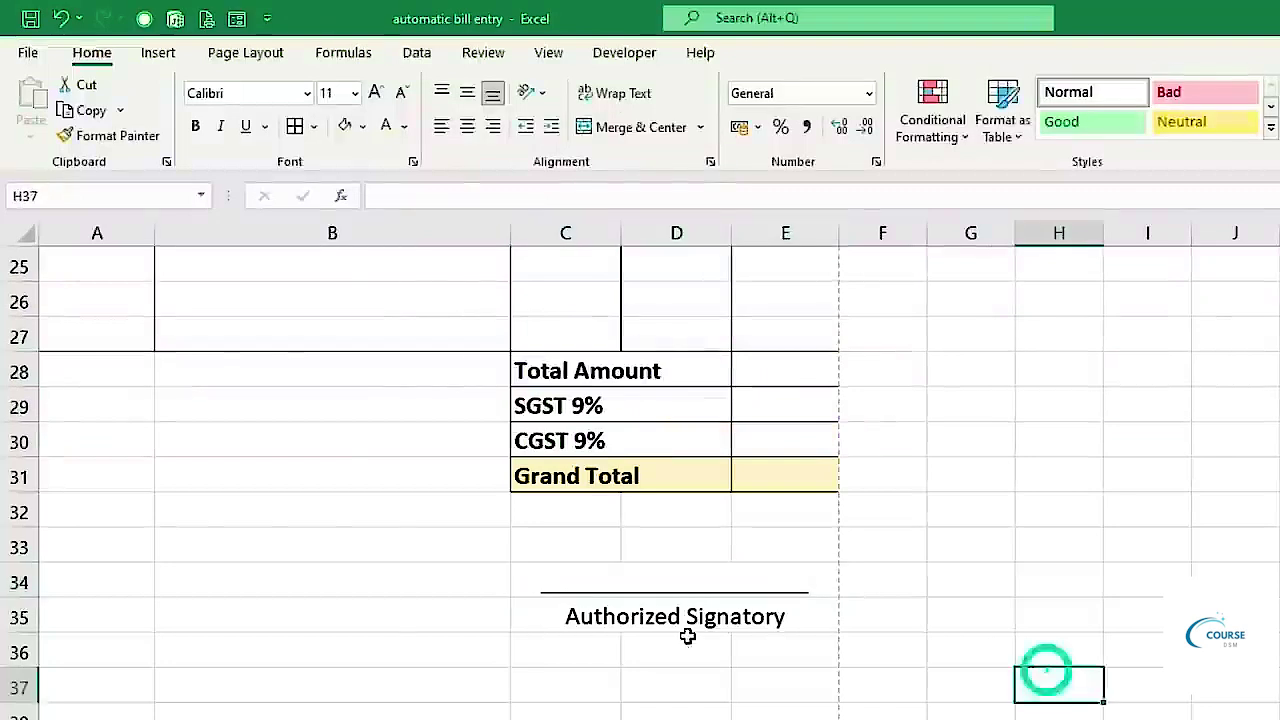
Bold the Authorized Signatory caption and preview the invoice for printing.
left_click(680, 623)
left_click(197, 127)
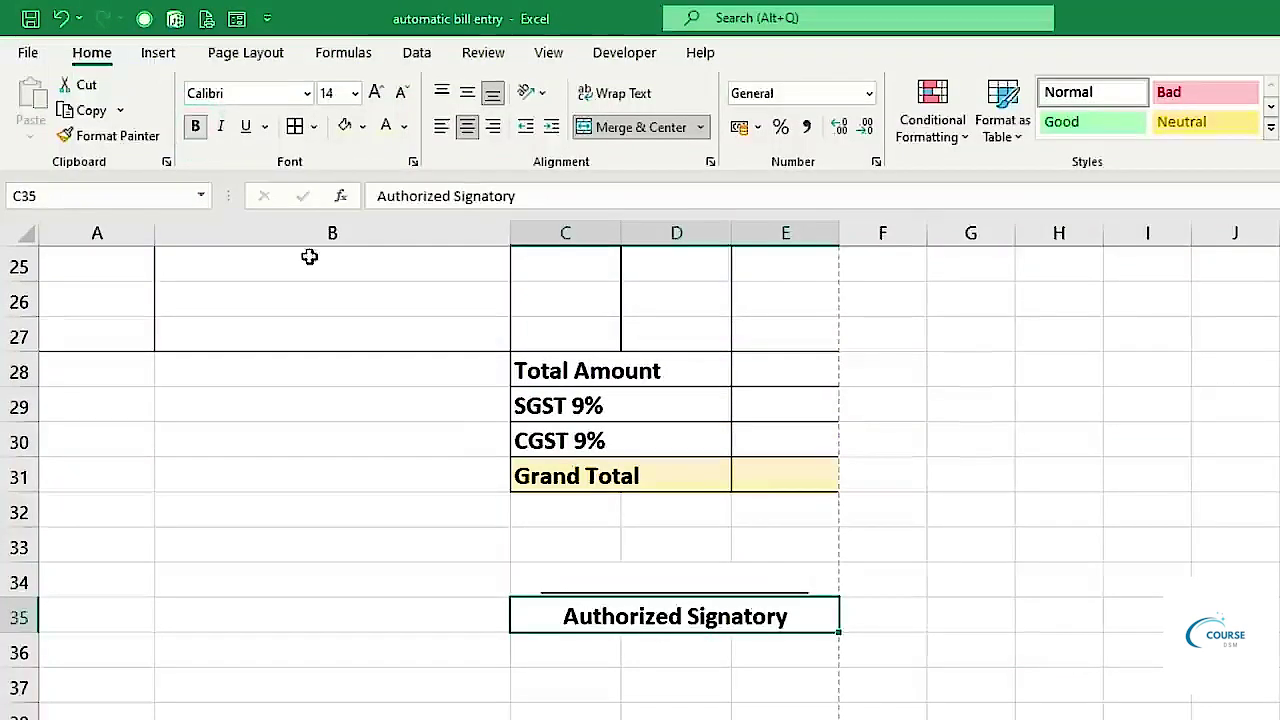
scroll(1029, 543, "up", 8)
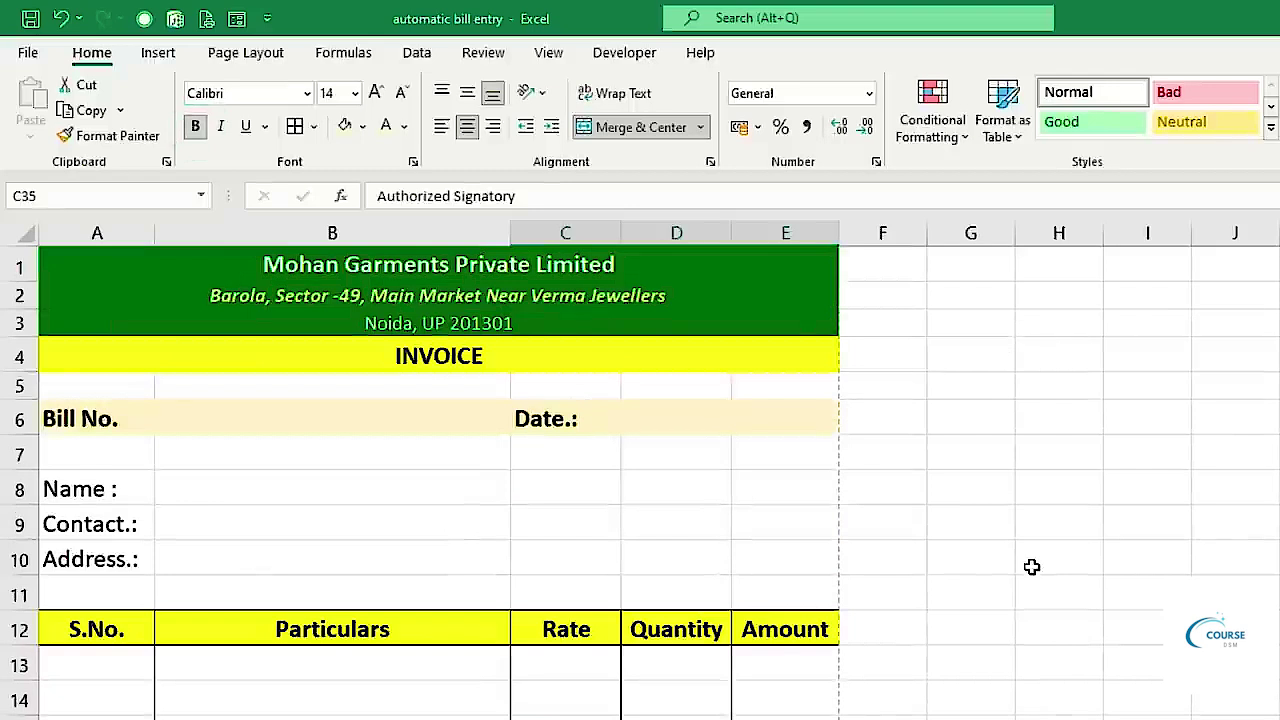
key("ctrl+p")
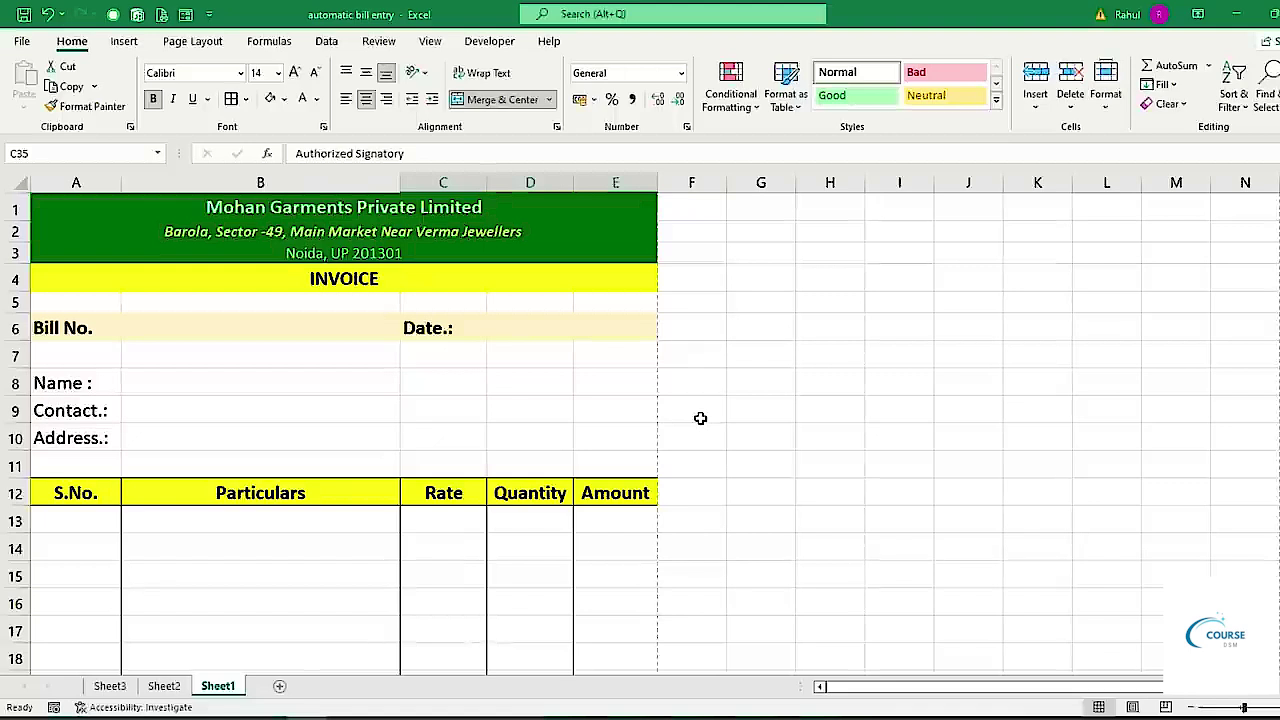
Look over the Sheet3 product list from Shirt to Lower, then return to cell B13 on Sheet1.
scroll(400, 380, "down", 2)
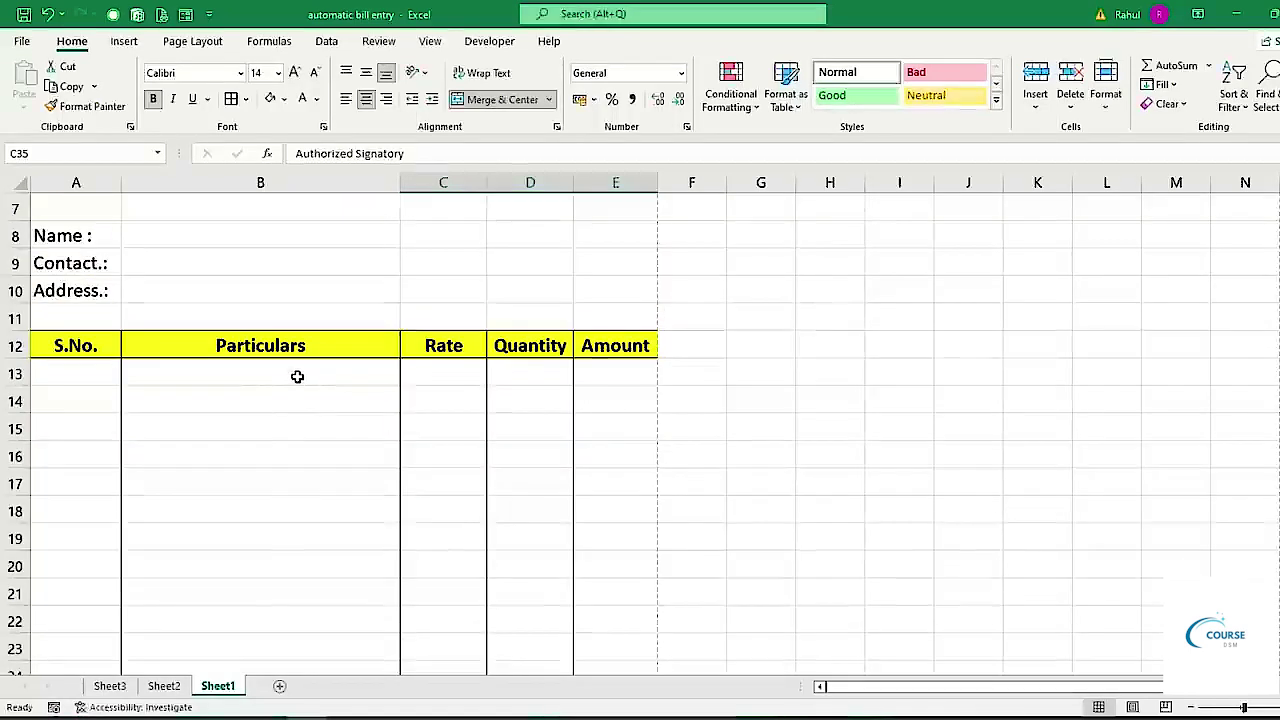
left_click(297, 376)
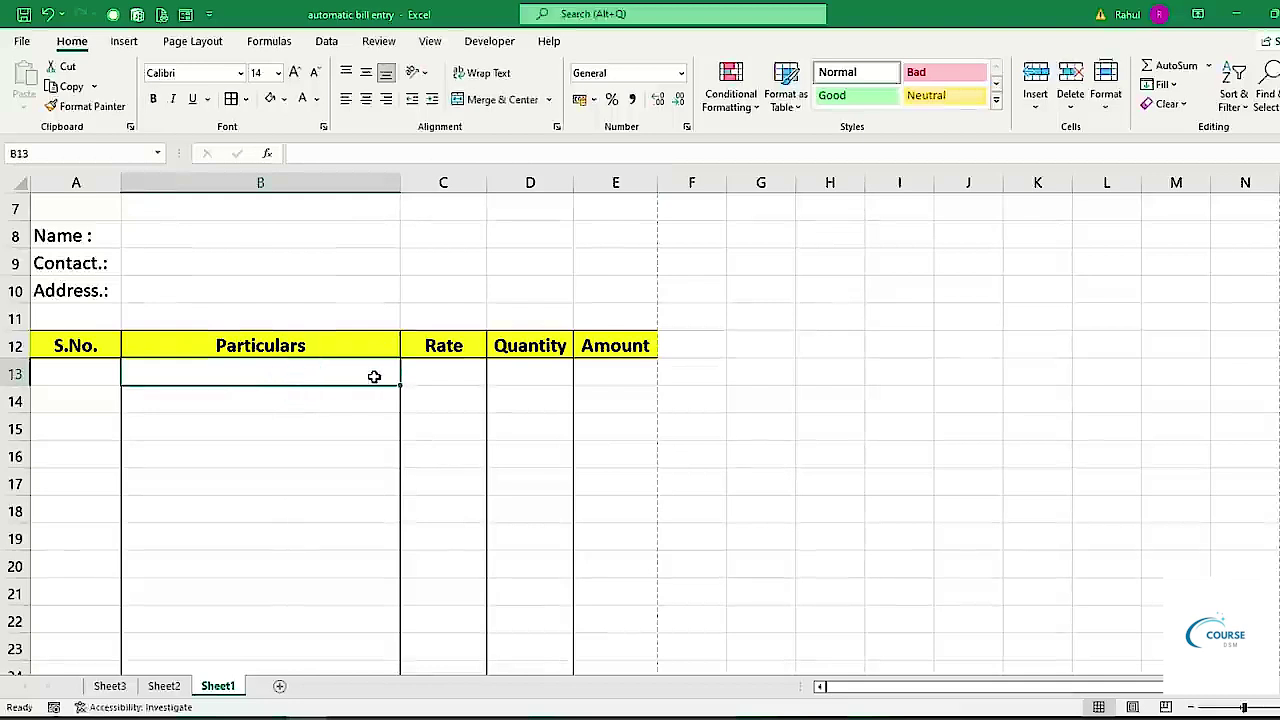
left_click(460, 368)
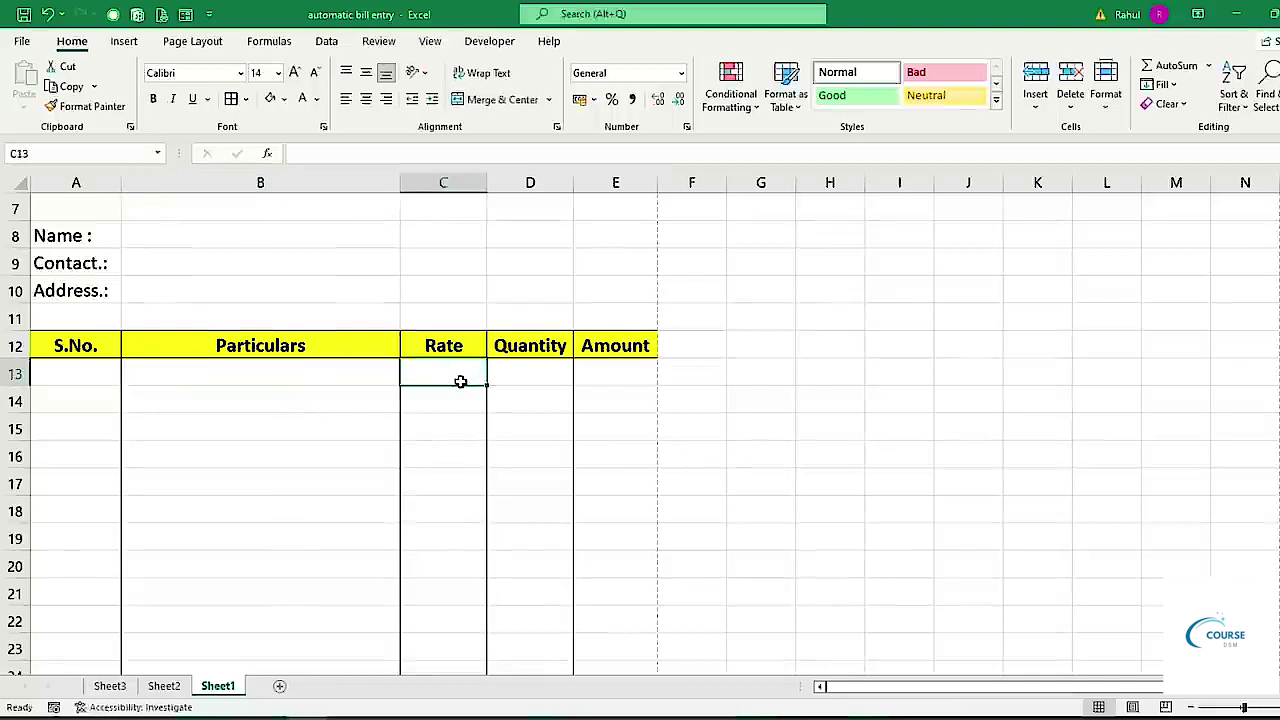
left_click(97, 688)
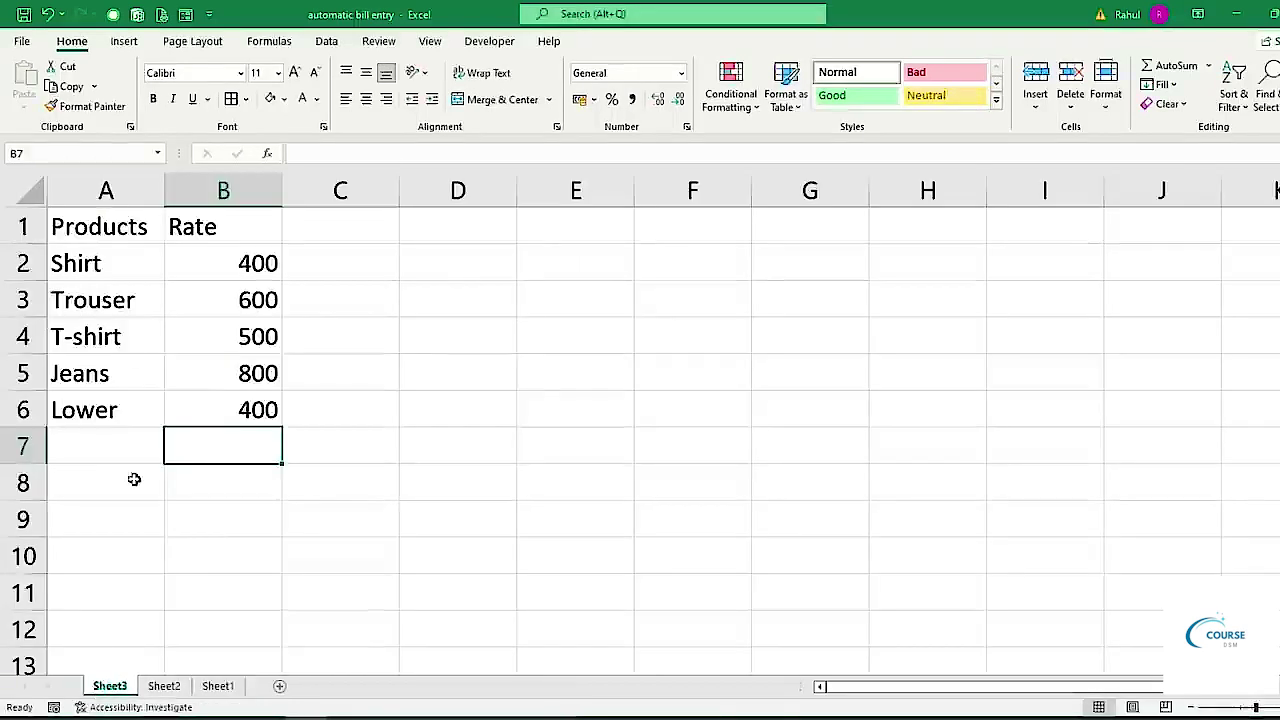
left_click_drag(88, 271, 90, 290)
left_click(92, 264)
left_click(91, 289)
left_click(93, 330)
left_click(82, 380)
left_click(84, 408)
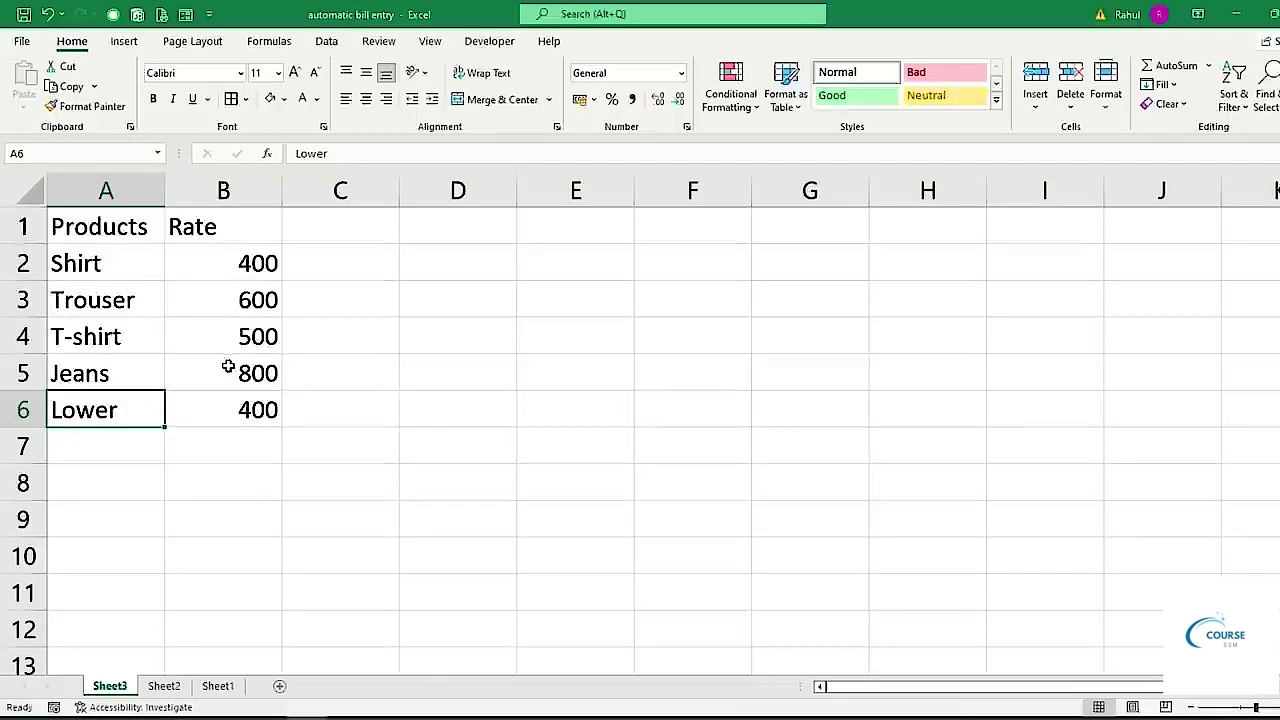
left_click(217, 686)
left_click(260, 519)
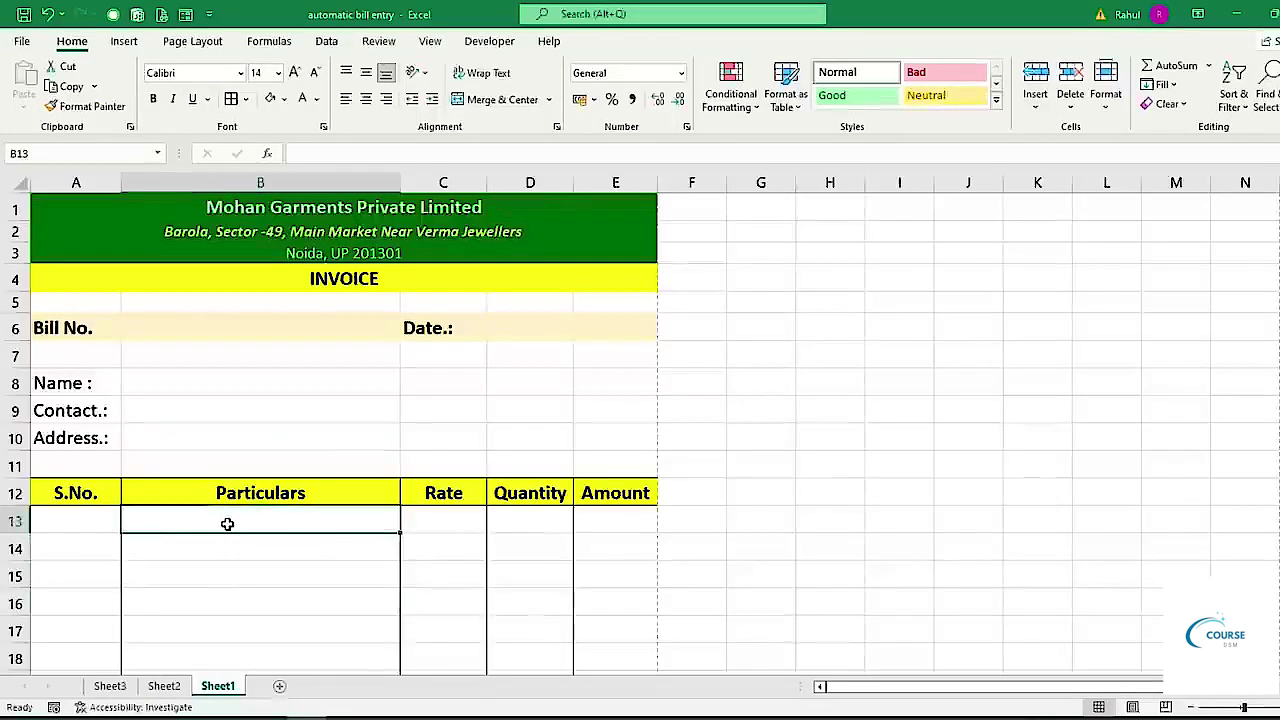
Add List data validation to B13 using Sheet3!$A$2:$A$6 as the source.
left_click(326, 44)
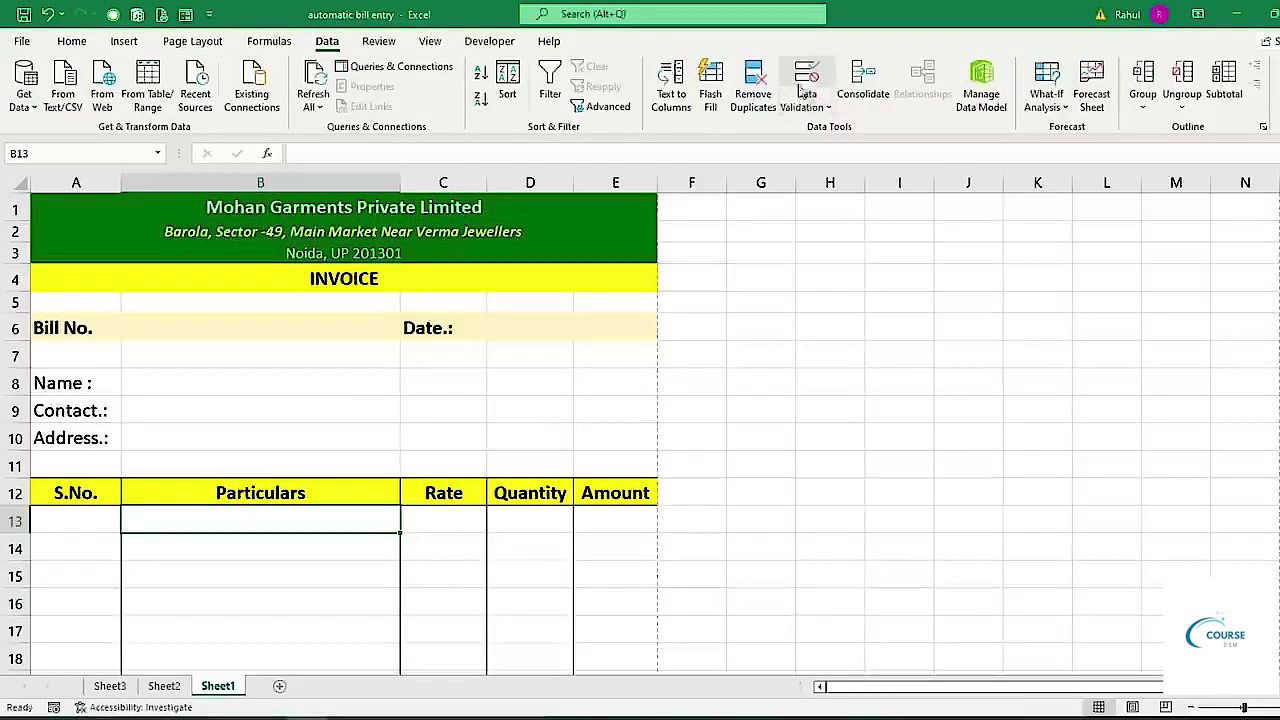
left_click(827, 108)
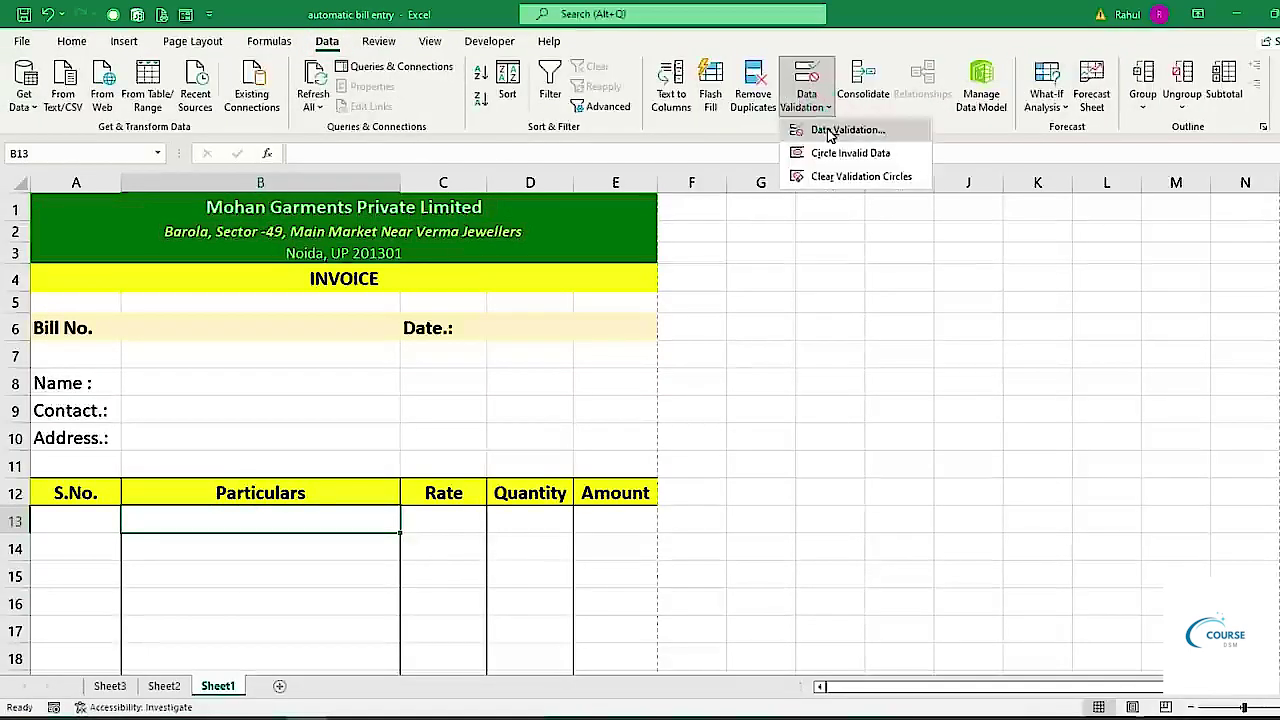
left_click(830, 129)
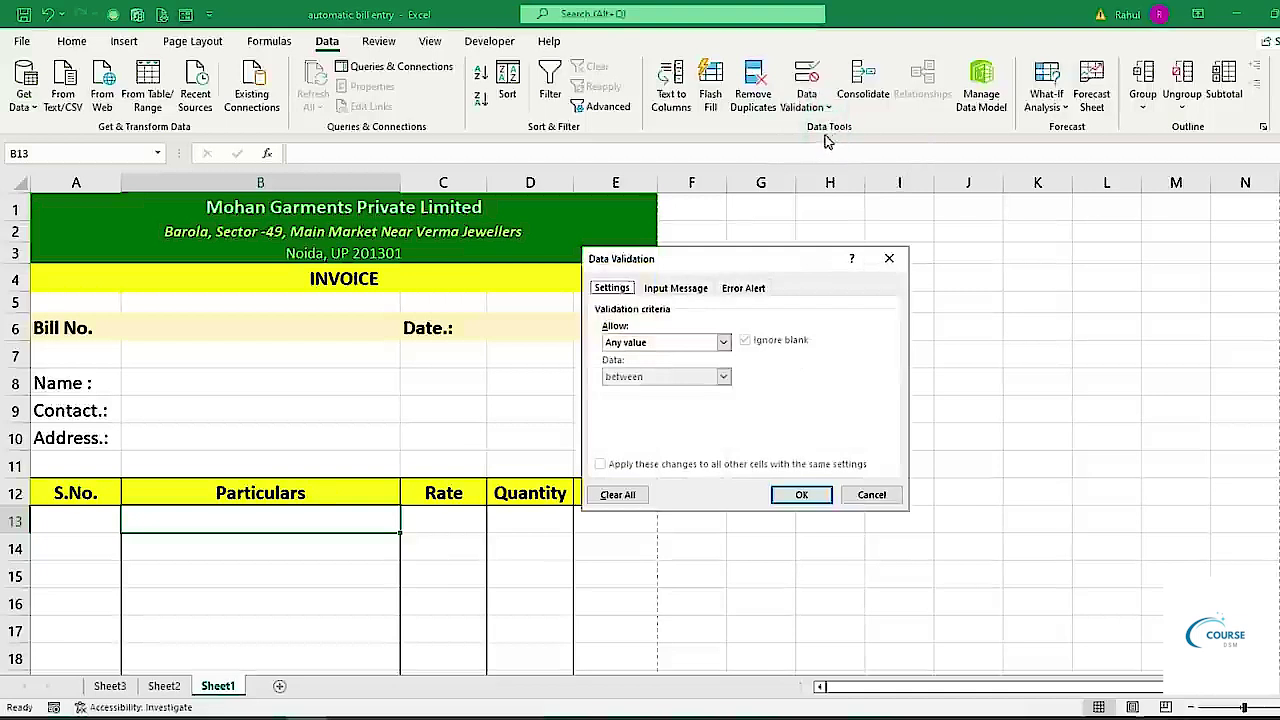
left_click(723, 342)
left_click(620, 390)
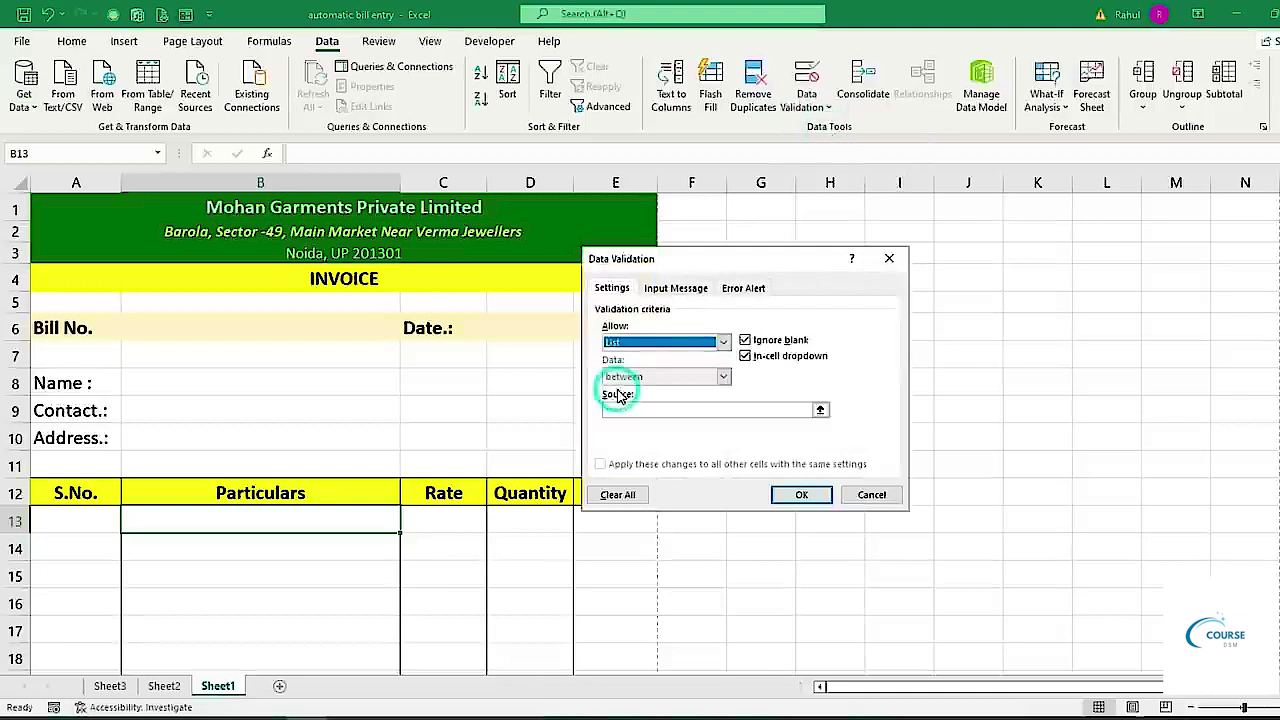
left_click(618, 407)
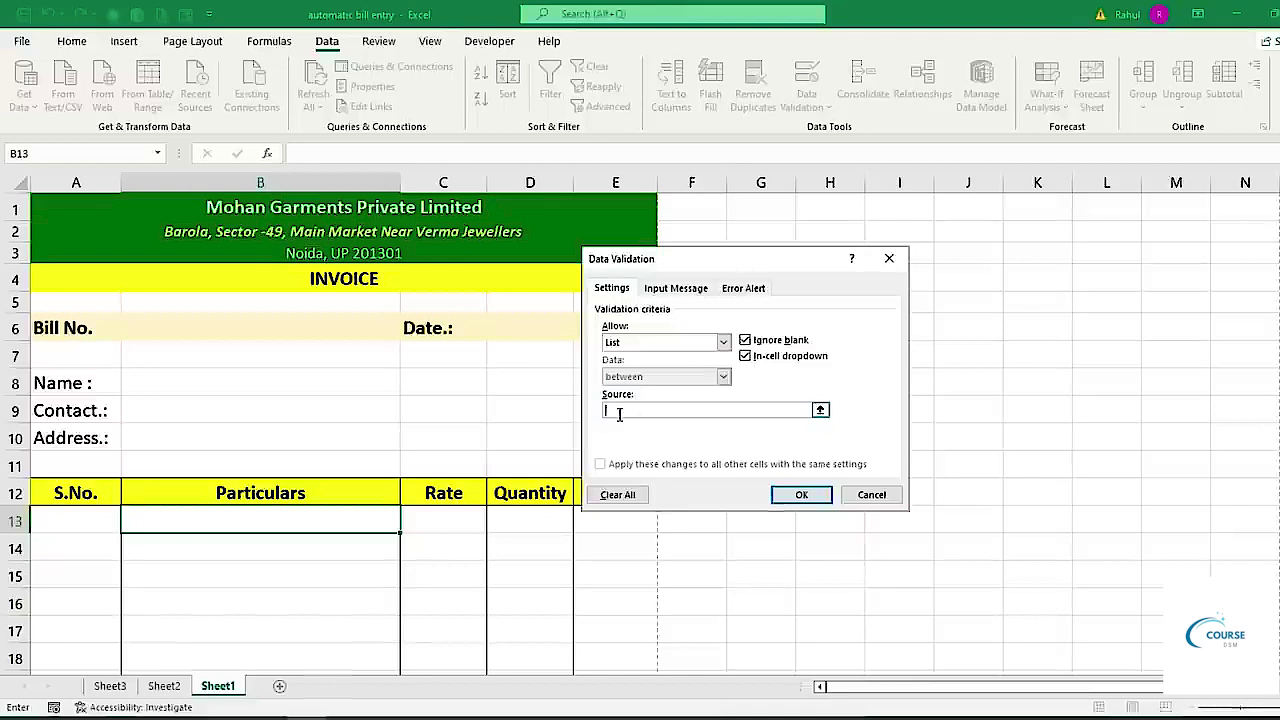
left_click(110, 686)
left_click_drag(104, 262, 94, 400)
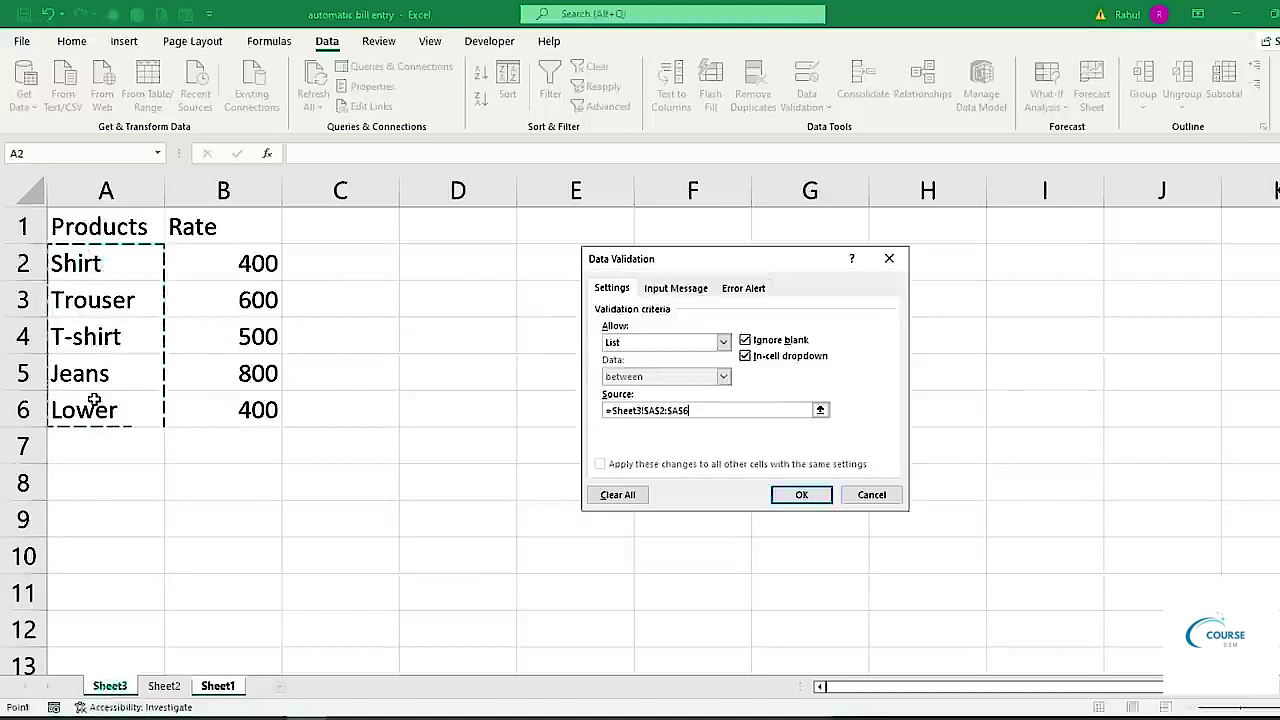
left_click(808, 495)
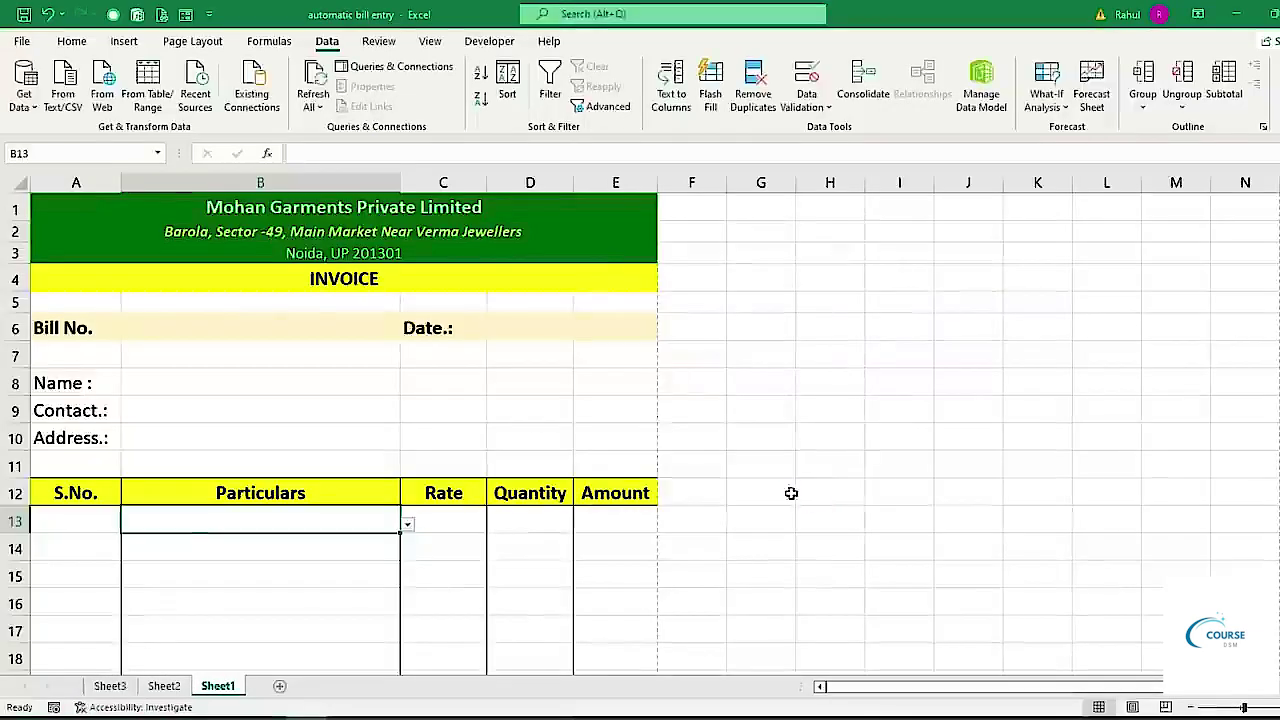
Test B13's product dropdown, closing it without choosing an item.
left_click(407, 527)
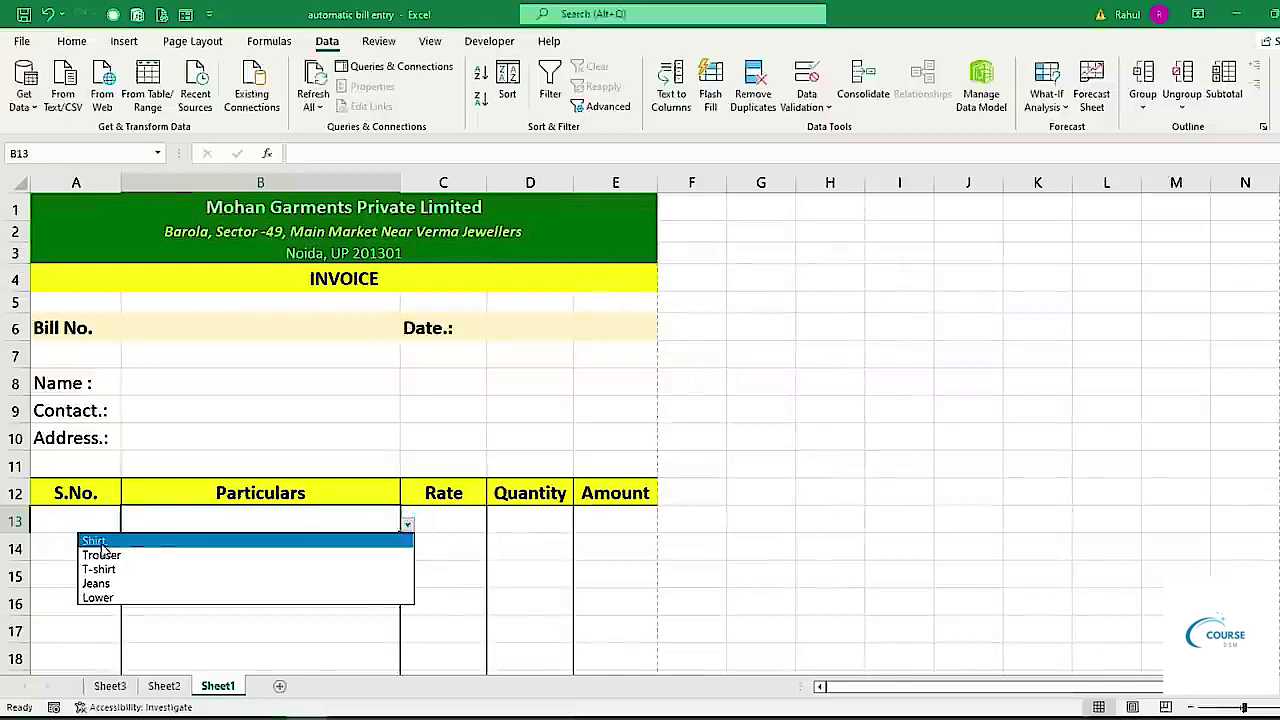
left_click(669, 448)
left_click(357, 543)
scroll(434, 434, "down", 3)
scroll(417, 346, "down", 3)
scroll(415, 345, "up", 3)
left_click(337, 291)
Fill B13's dropdown down to B27 and confirm B14 and B15 have it.
left_click_drag(402, 303, 354, 540)
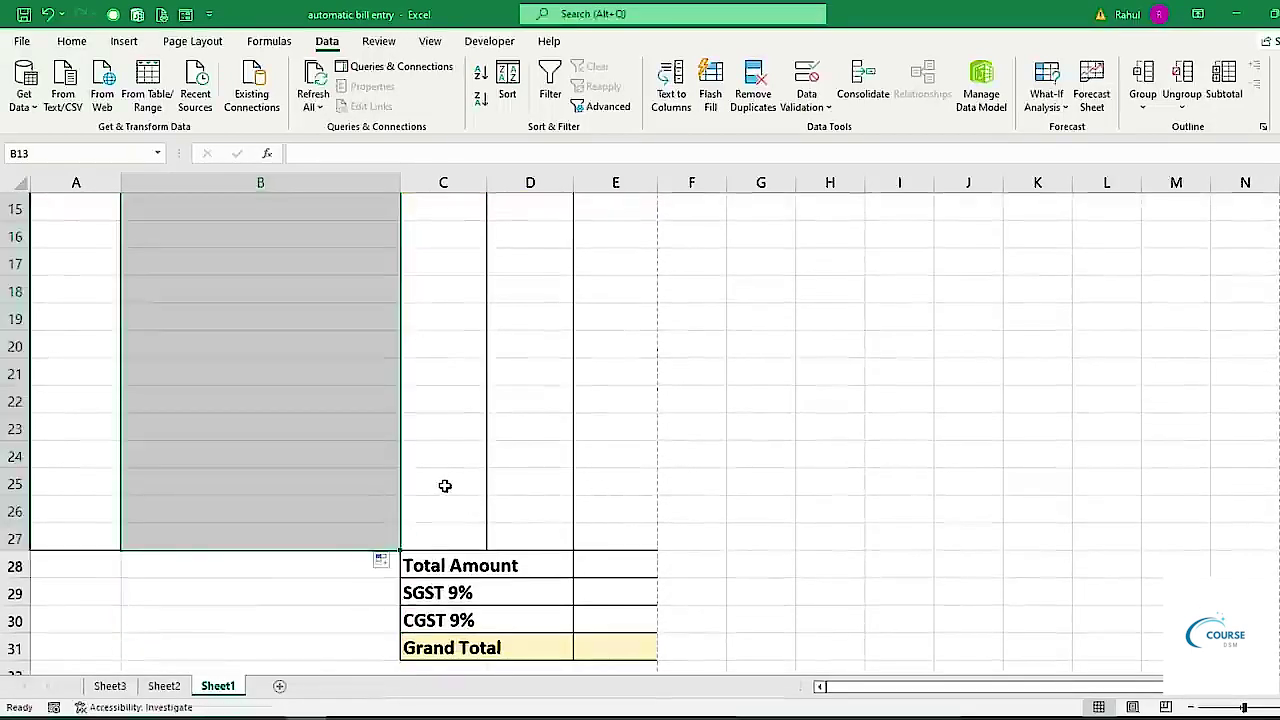
scroll(445, 485, "up", 4)
left_click(350, 498)
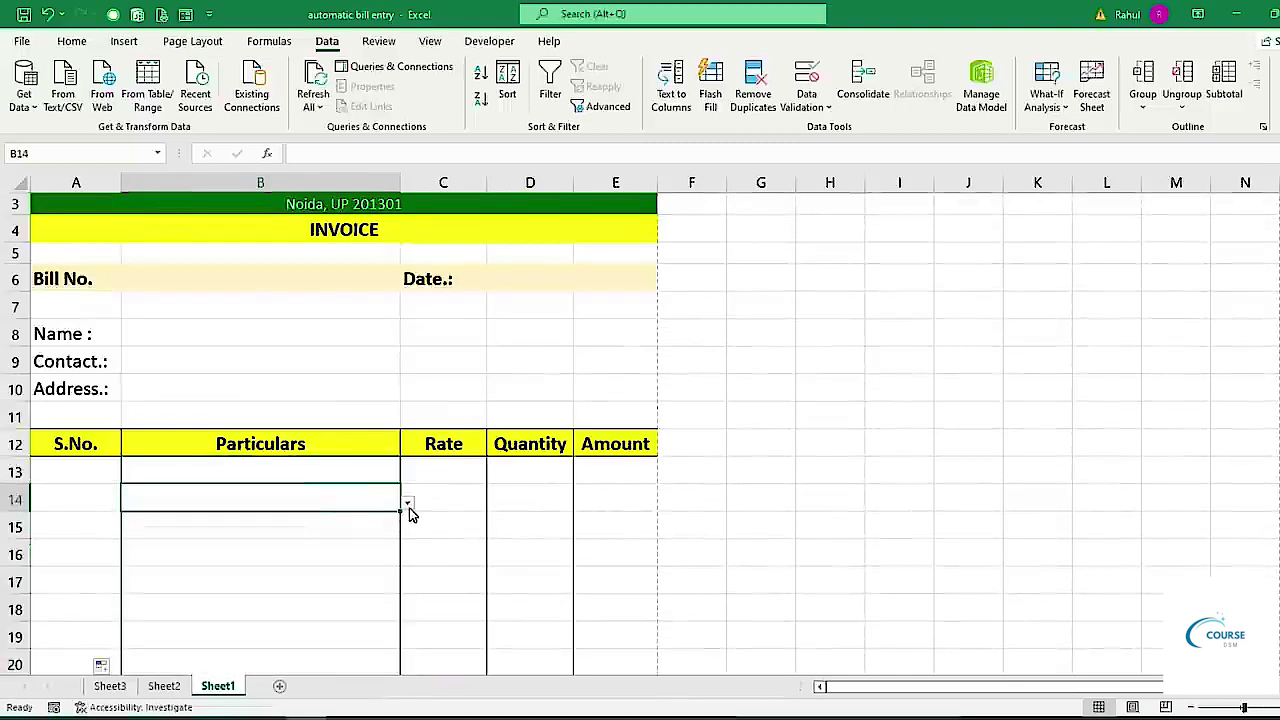
left_click(346, 530)
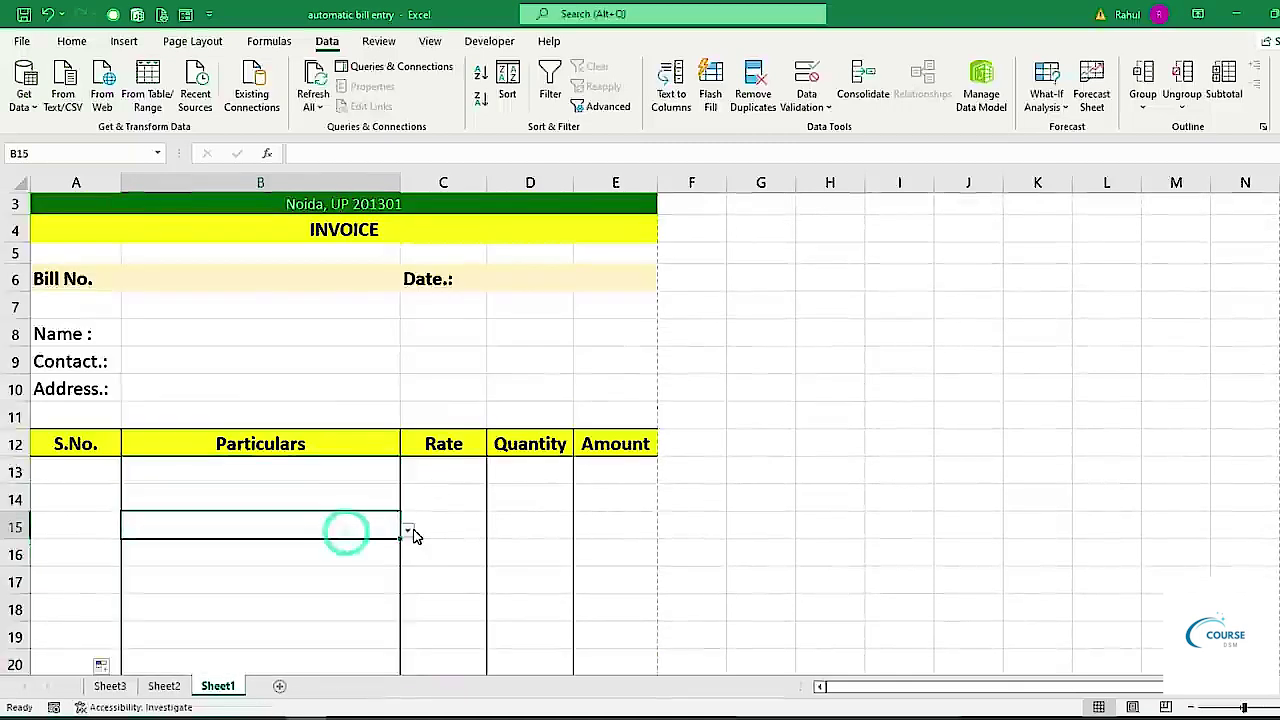
left_click(426, 476)
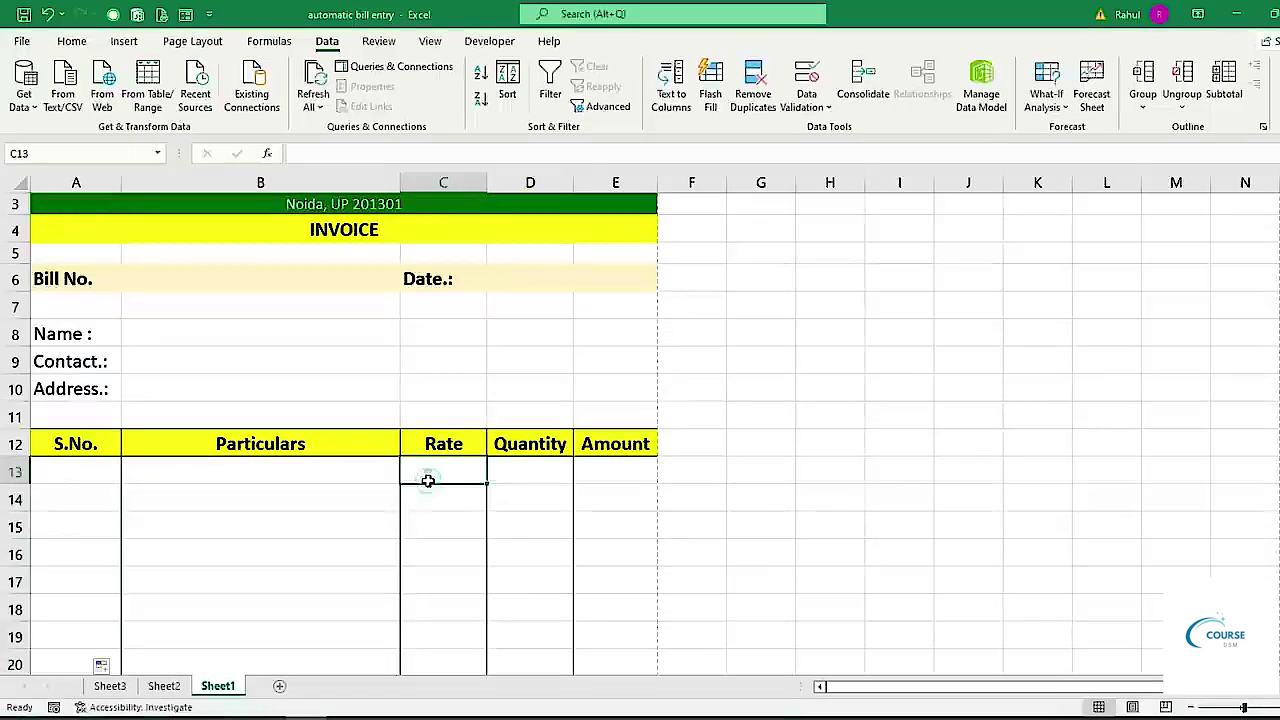
left_click(350, 472)
left_click(449, 472)
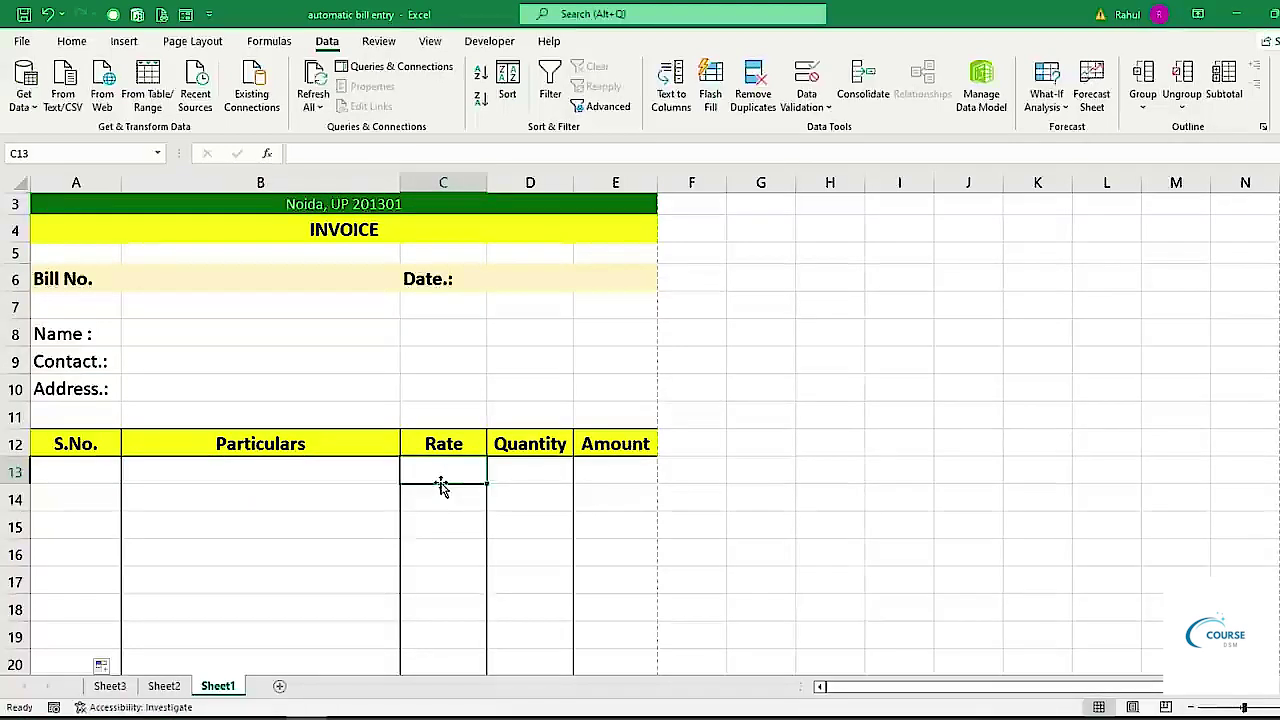
Enter =VLOOKUP(B13,Sheet3!$A$1:$B$6,2,0) in C13 to fetch the product's rate.
type("=")
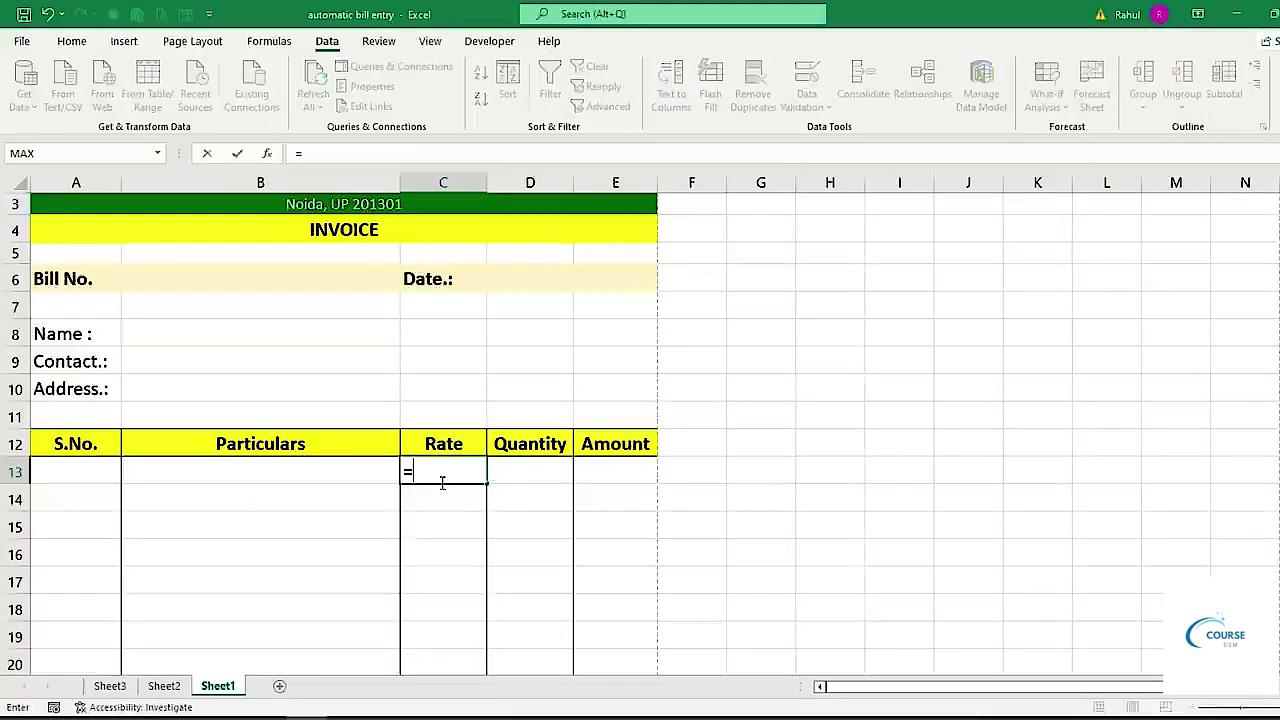
type("vl")
key("Tab")
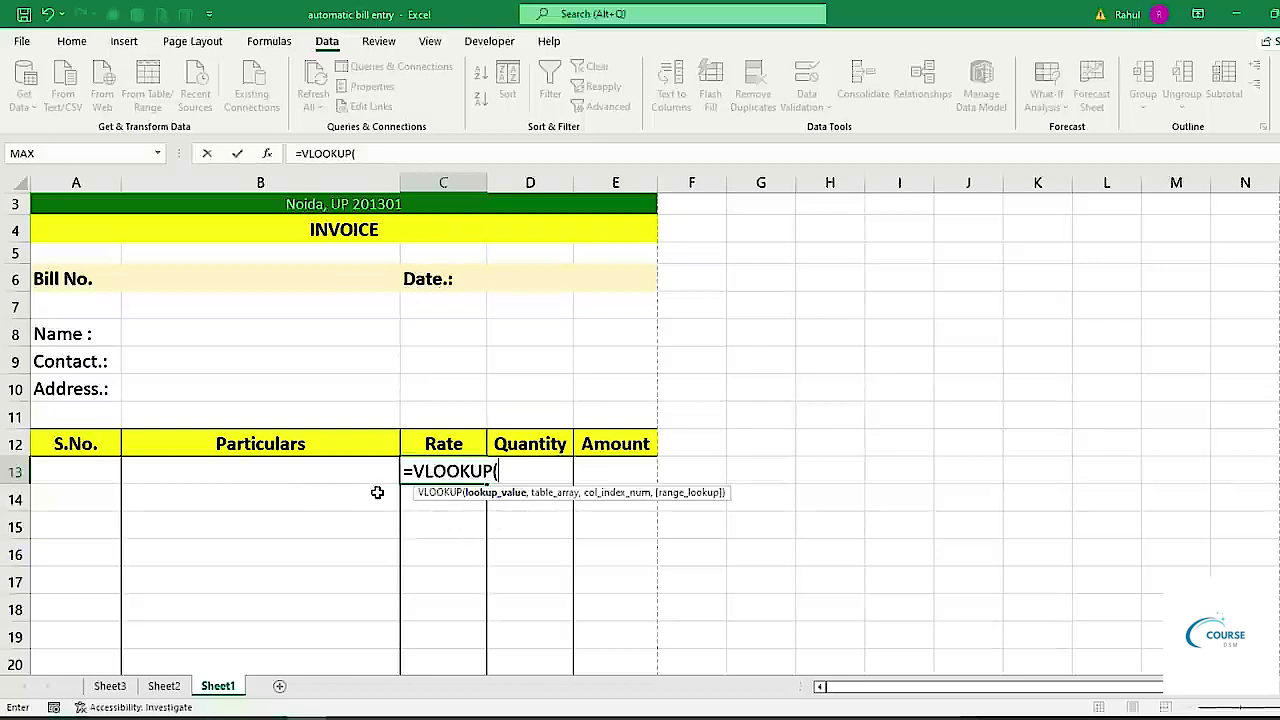
left_click(340, 480)
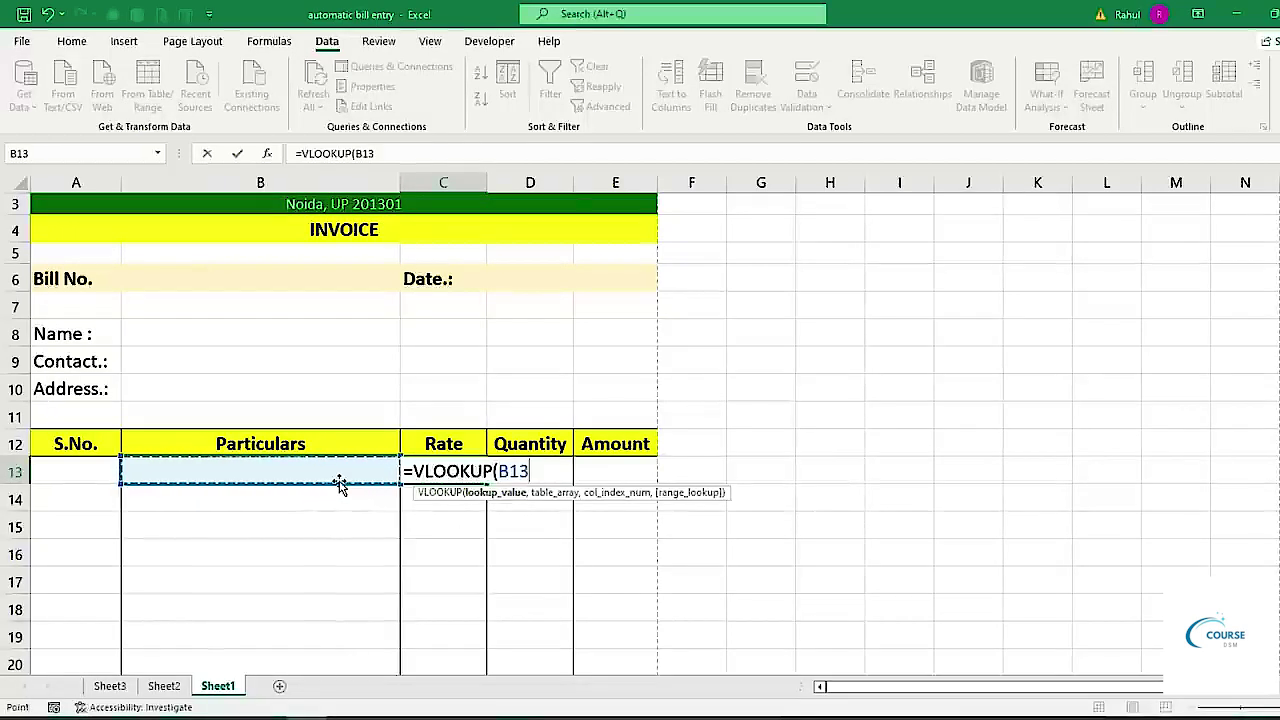
type(",")
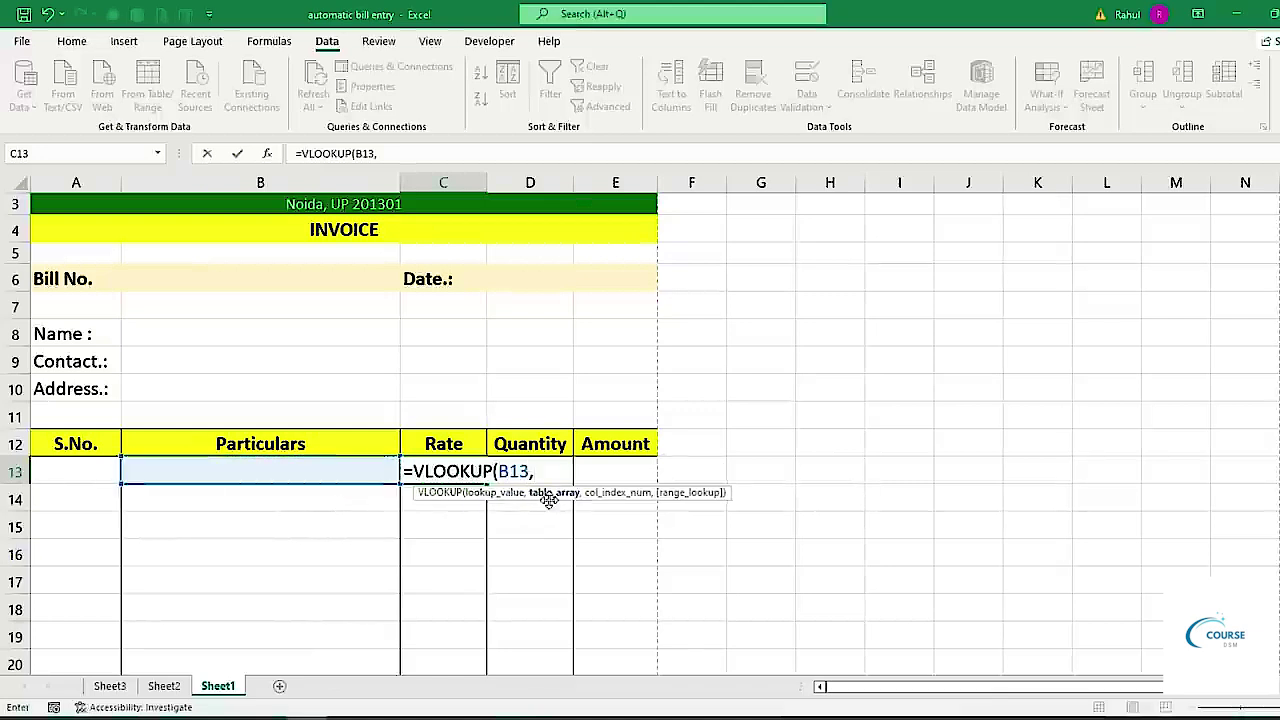
left_click(110, 686)
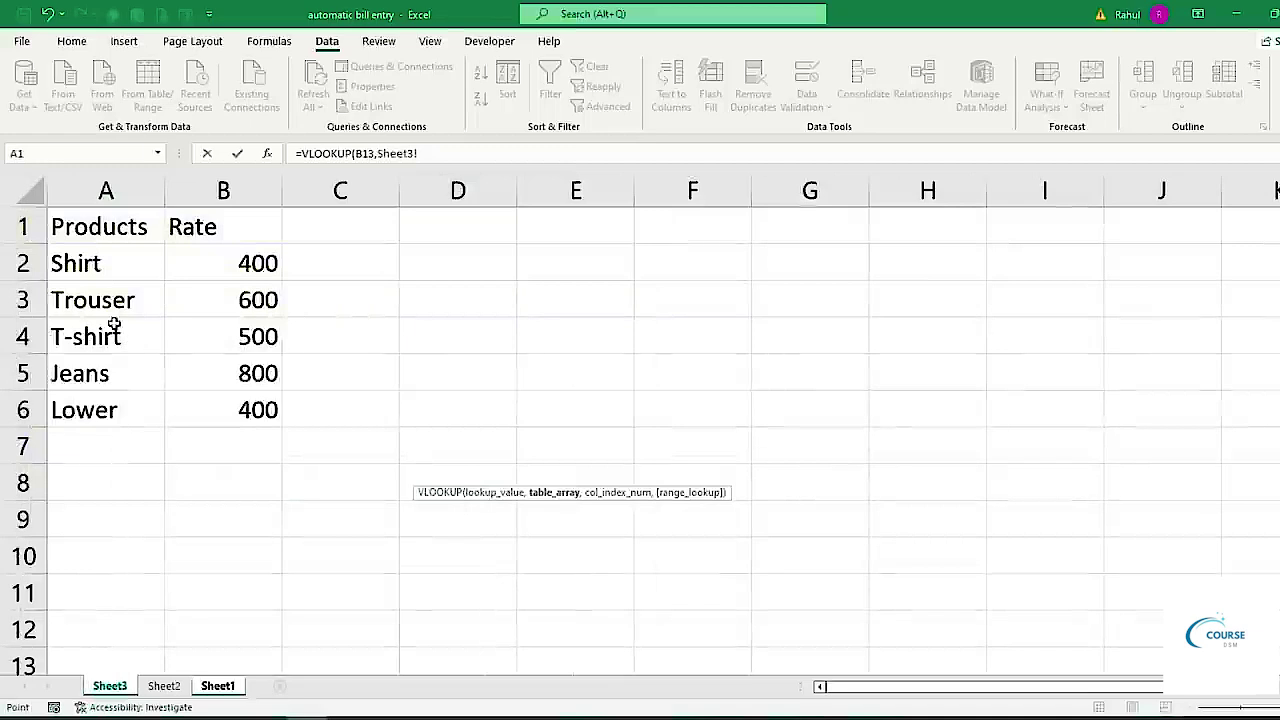
left_click_drag(100, 228, 223, 403)
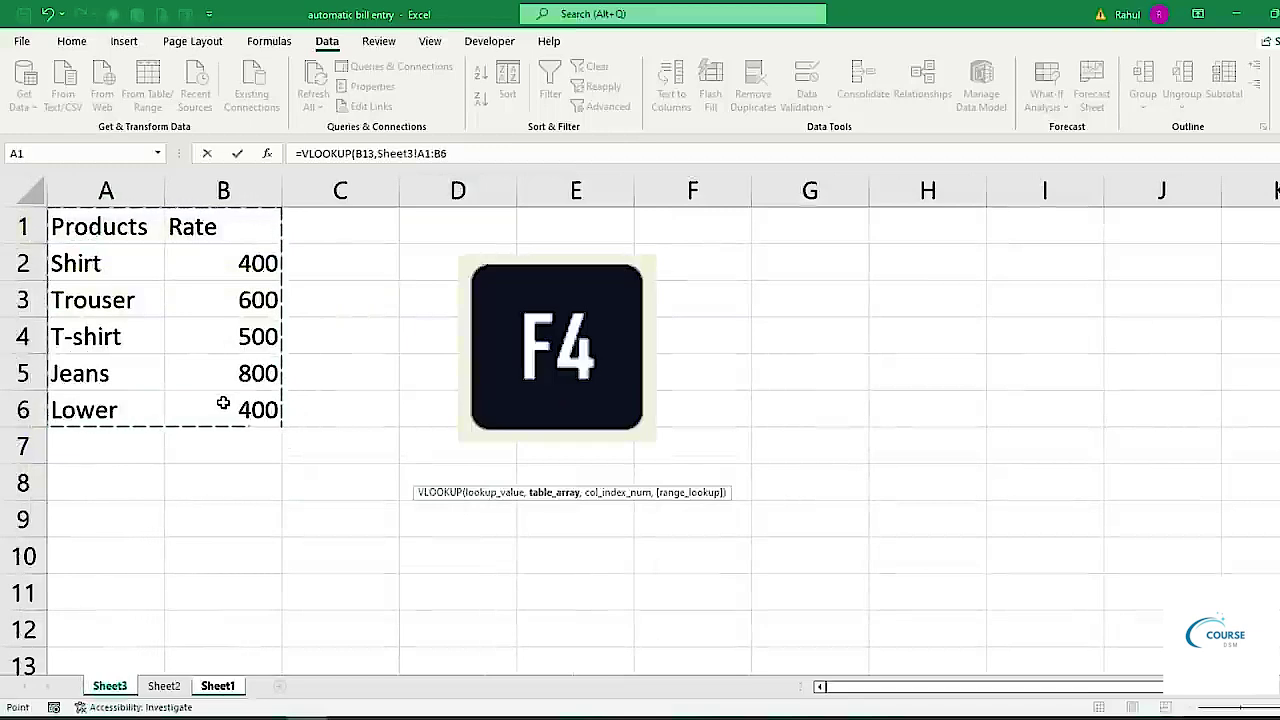
key("F4")
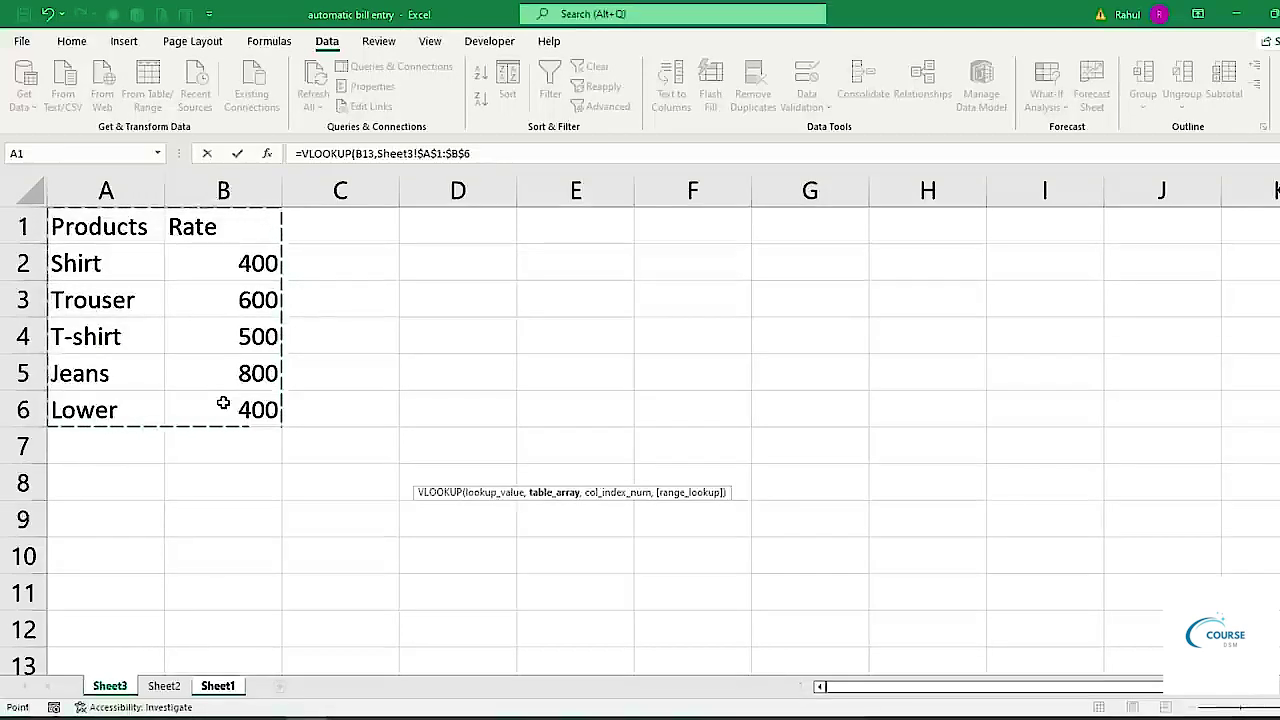
type(",")
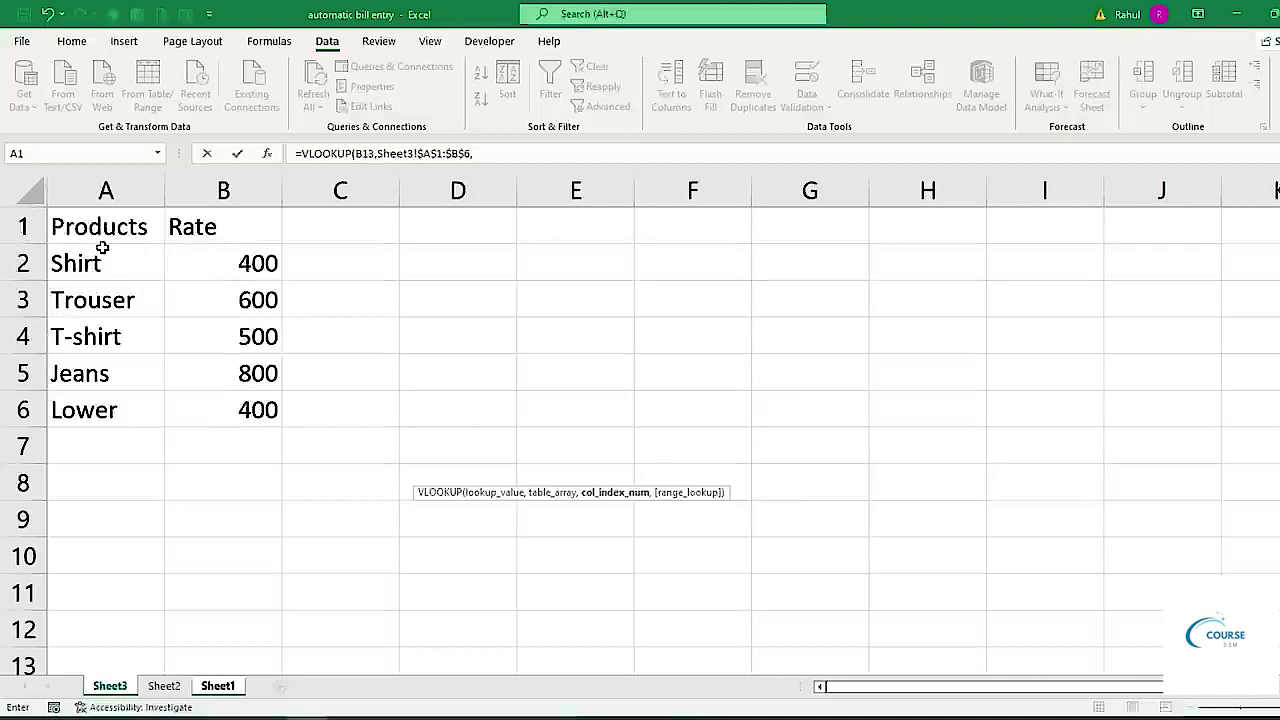
left_click(478, 156)
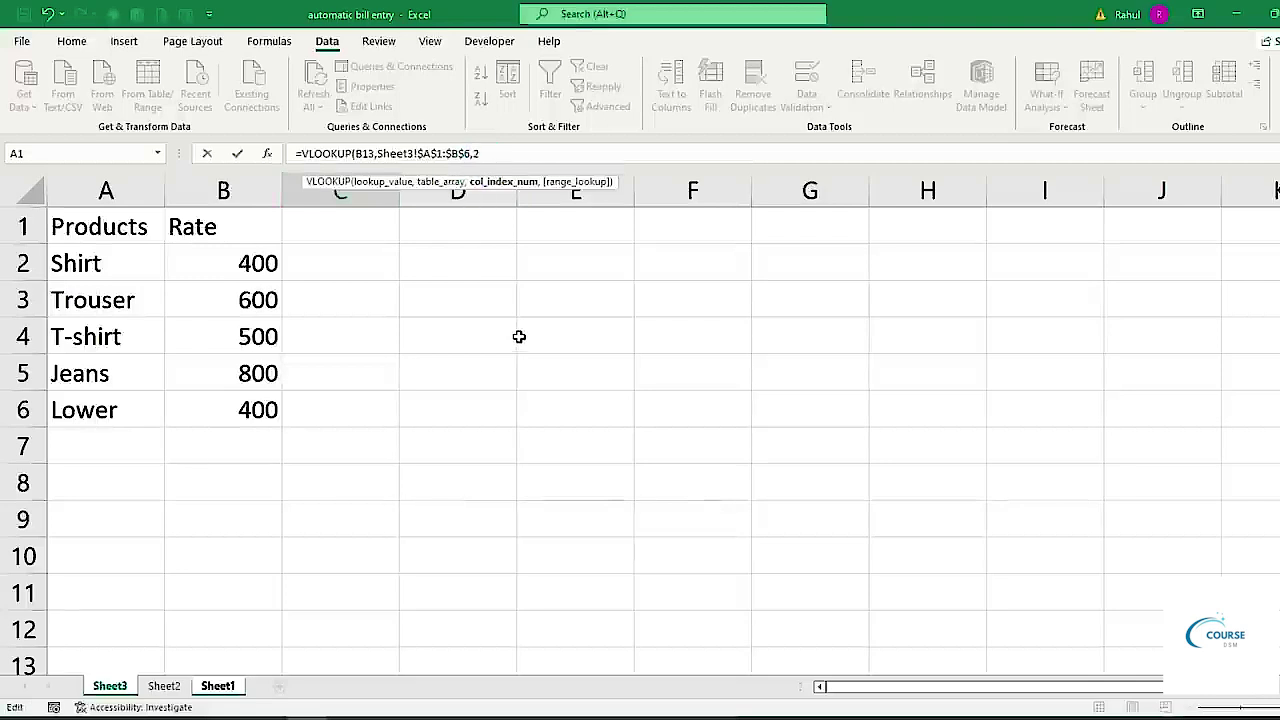
type(",")
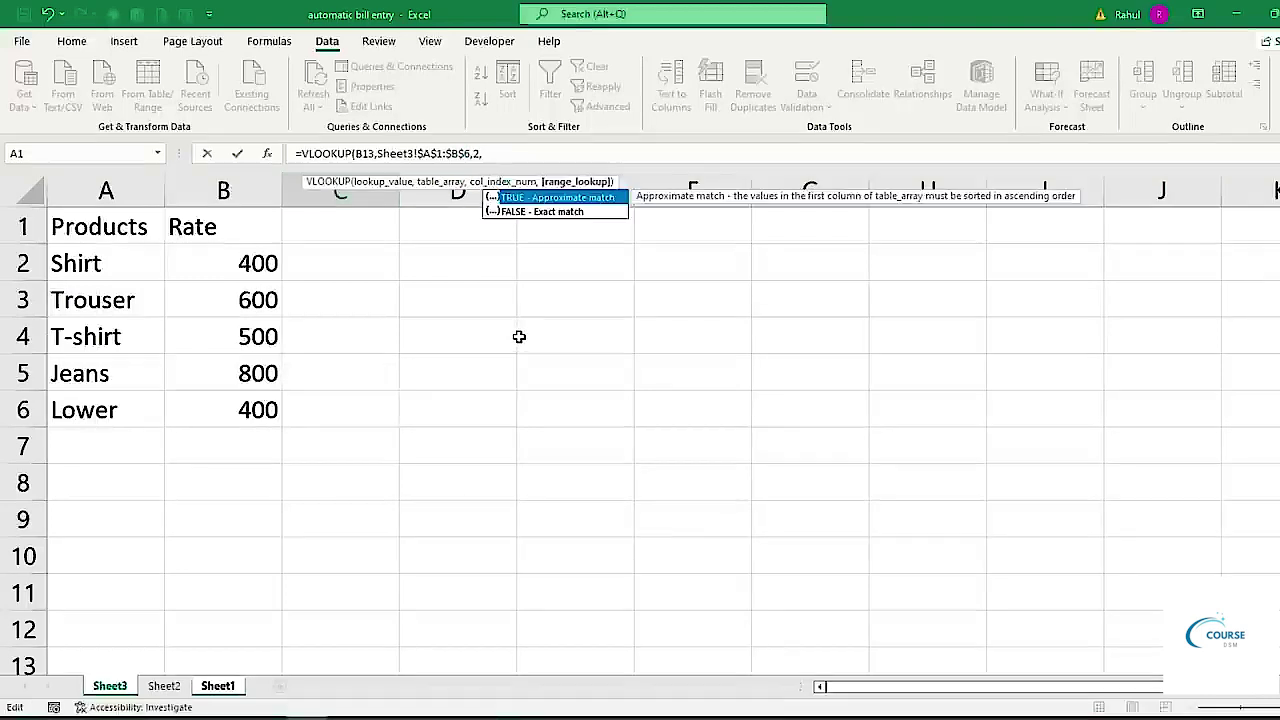
type("0)")
key("Return")
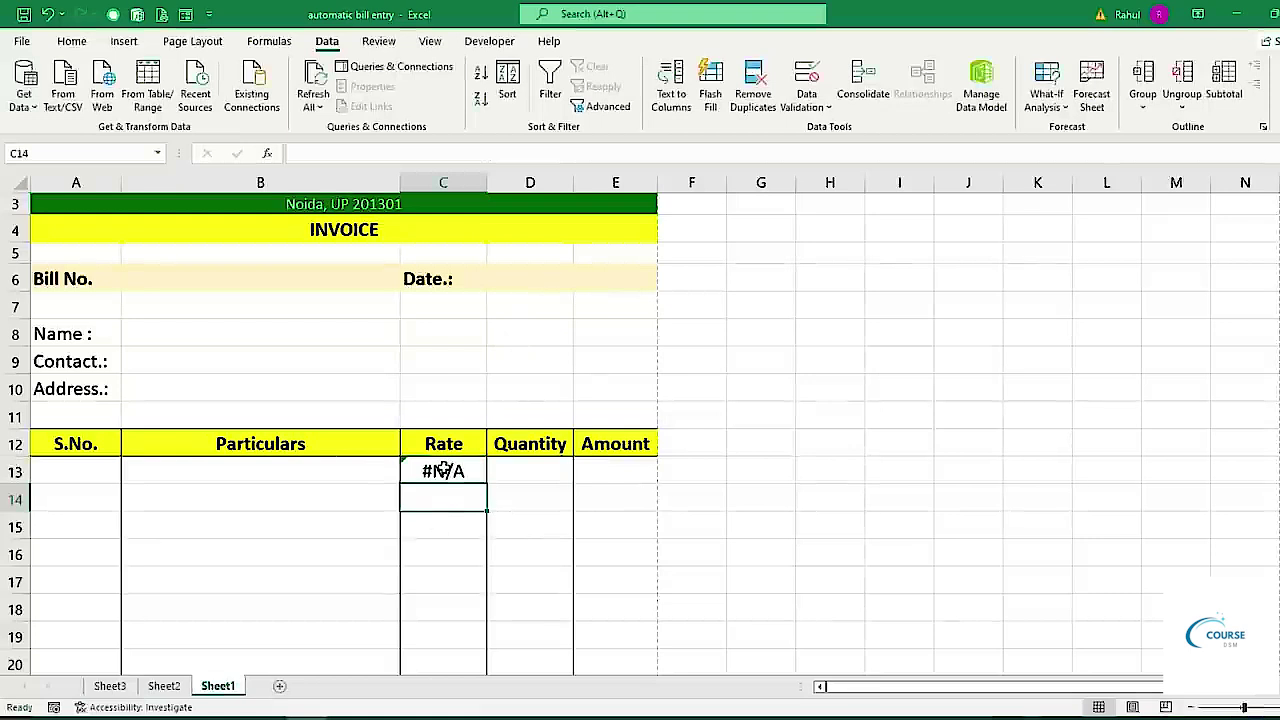
Choose Trouser in B13 and copy the rate formula from C13 down to C27.
left_click(306, 468)
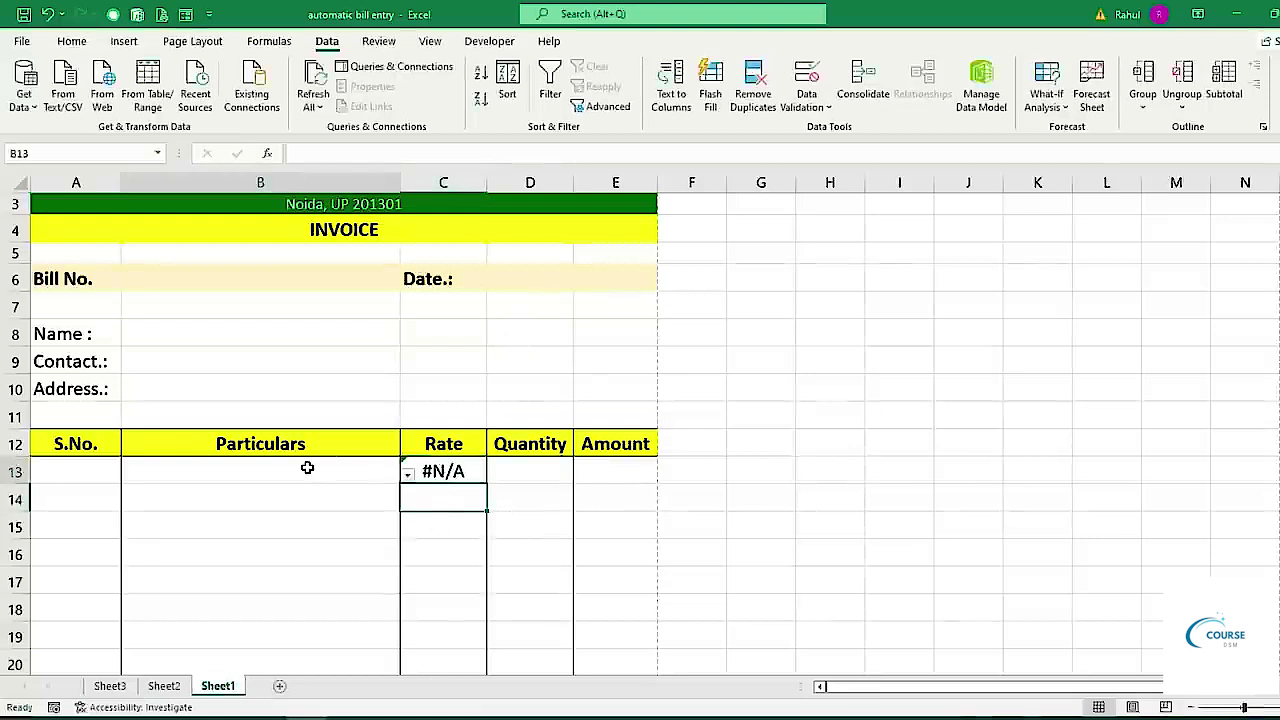
left_click(408, 477)
left_click(97, 502)
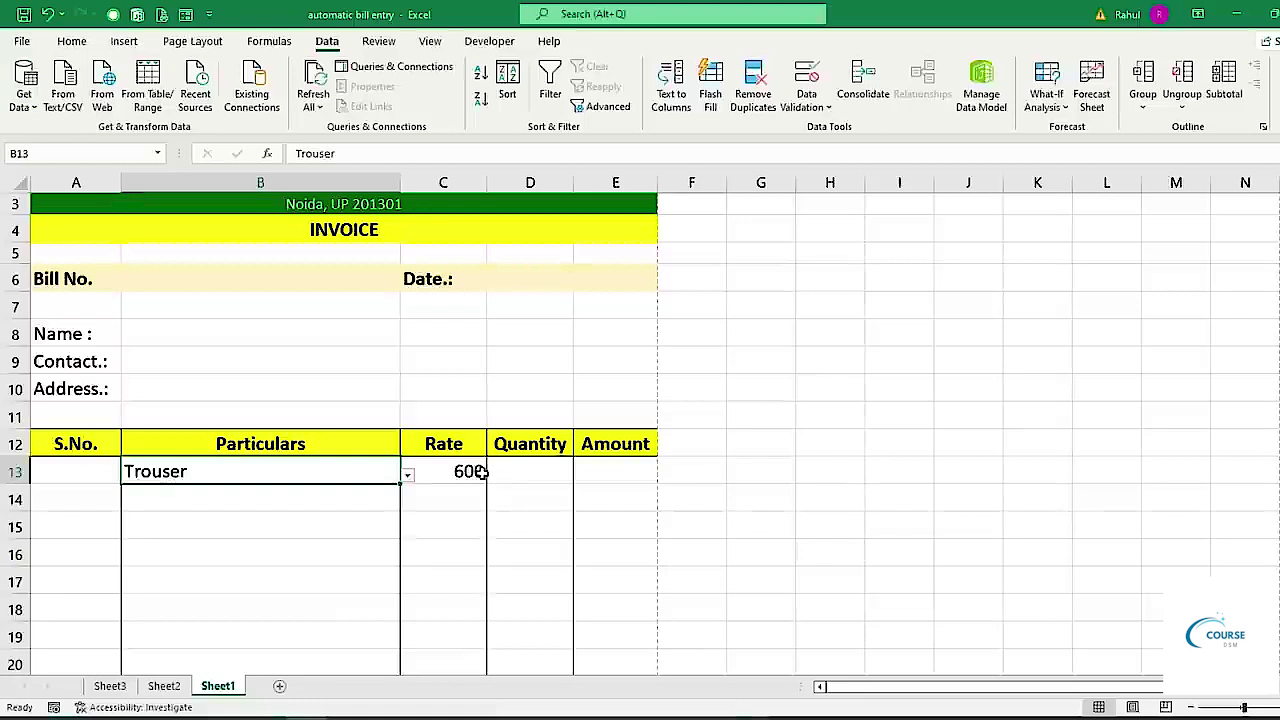
left_click(470, 472)
scroll(517, 440, "down", 3)
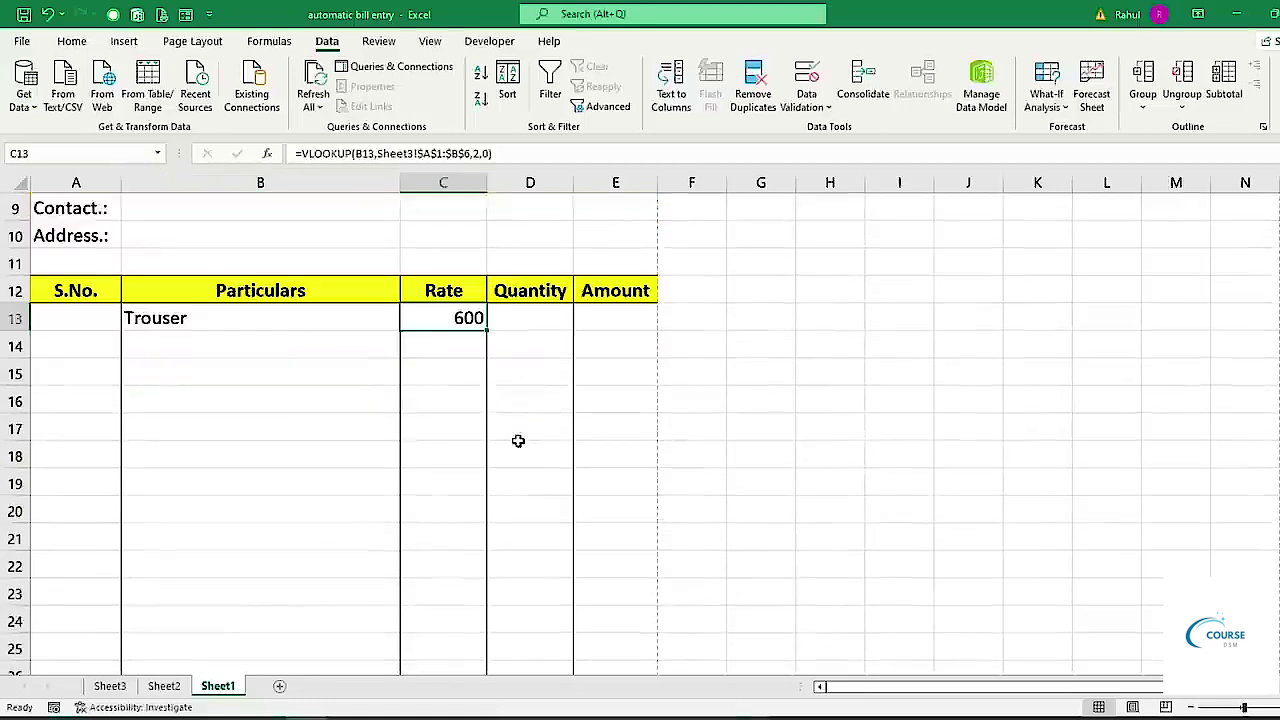
left_click_drag(488, 249, 479, 627)
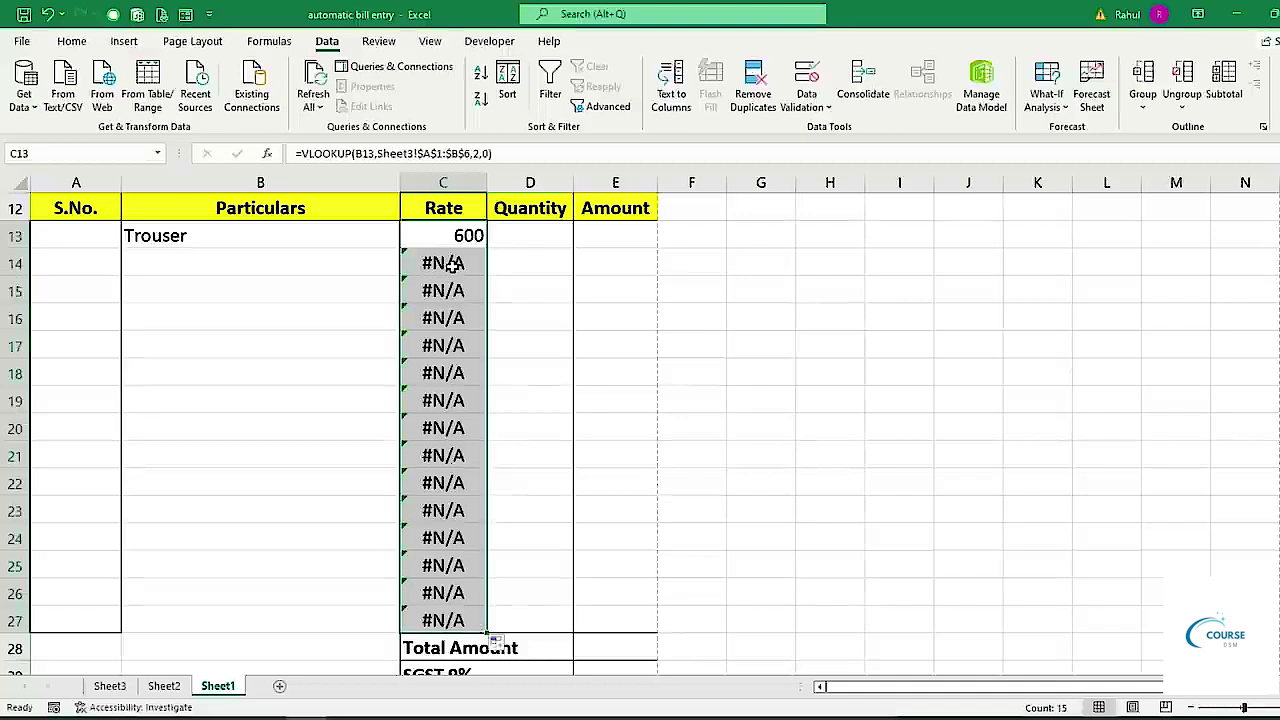
Pick Trouser for the second item in B14, bringing its rate of 600.
left_click(265, 266)
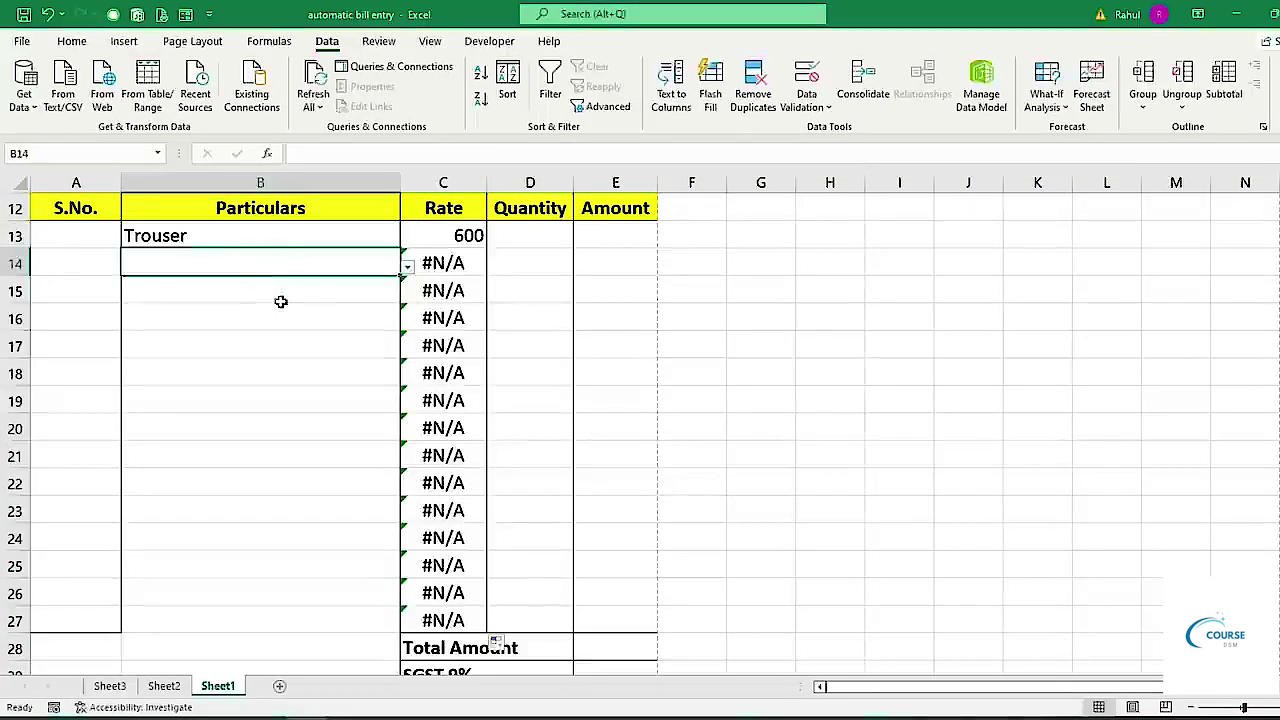
left_click(408, 266)
left_click(191, 297)
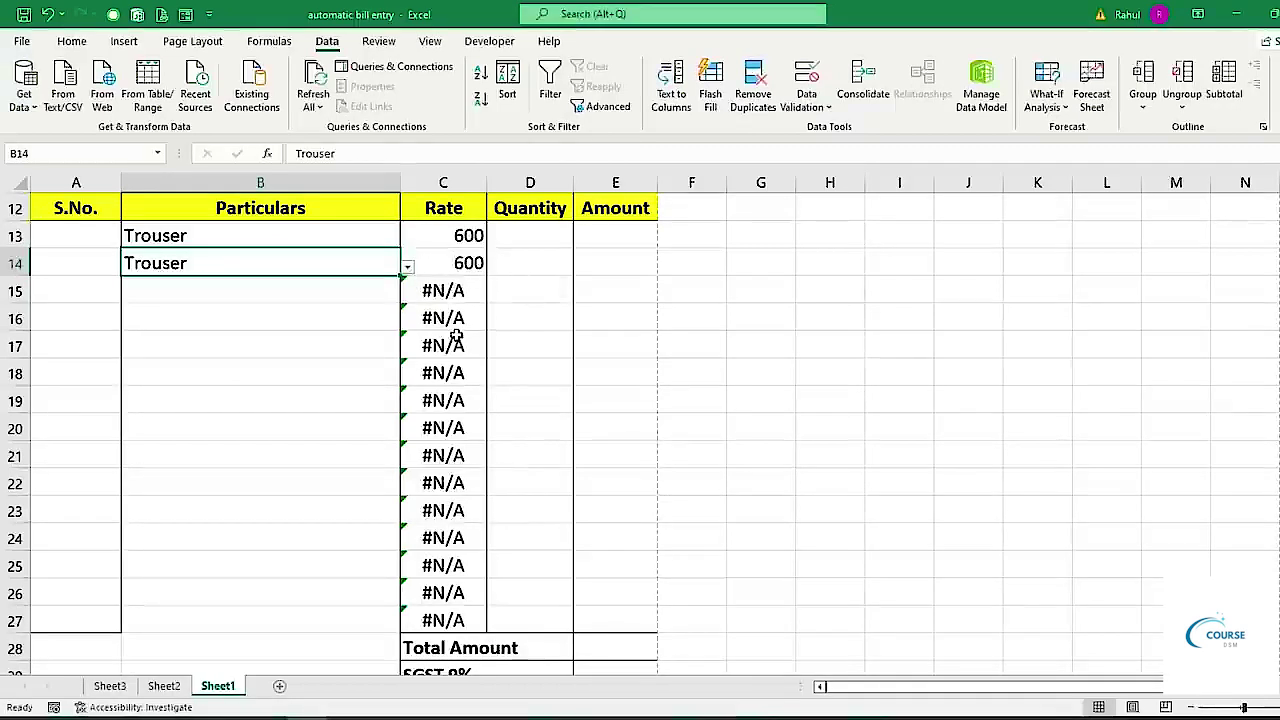
left_click(460, 238)
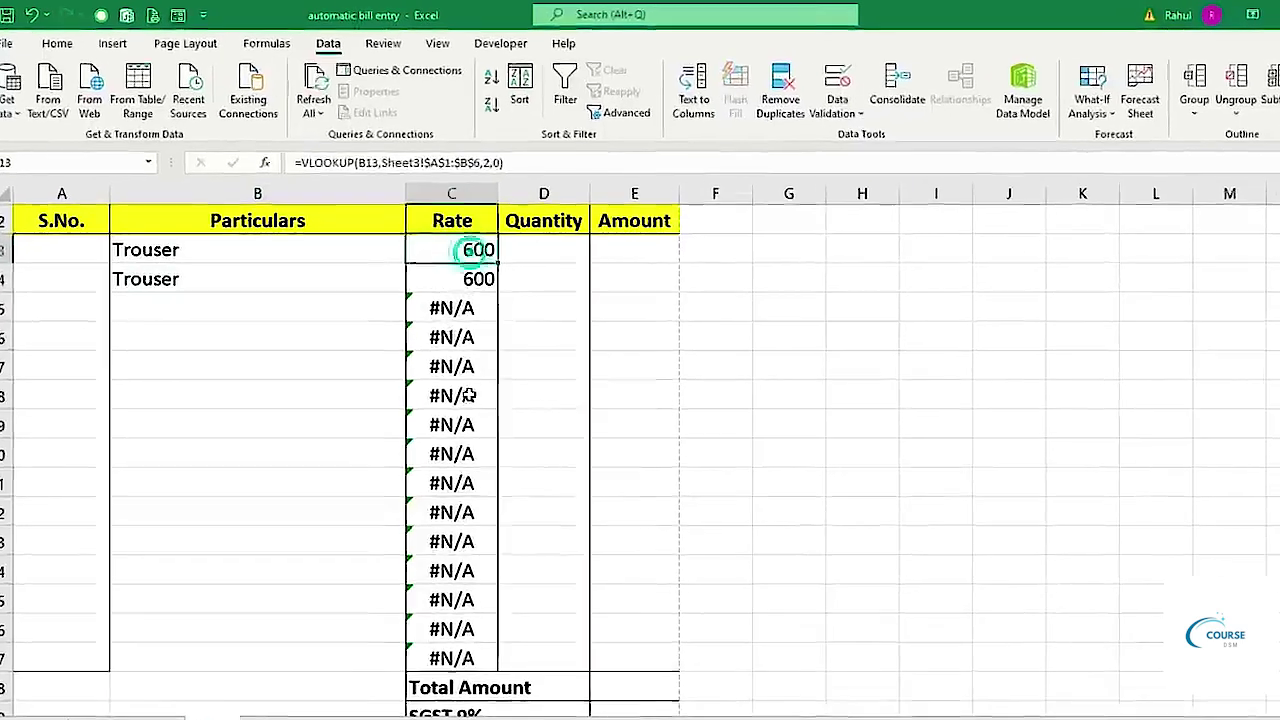
Wrap the C13 Rate lookup in IFERROR to return blank, and fill it down the Rate column.
key("F2")
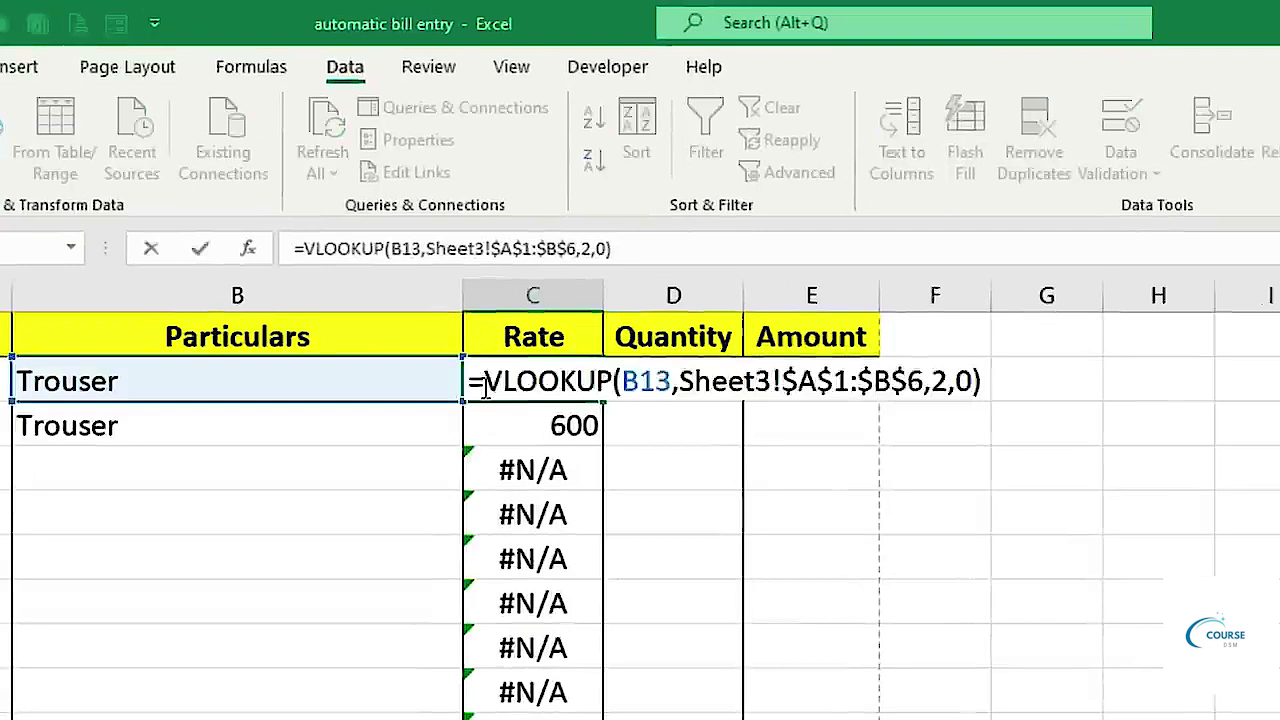
type("iferr")
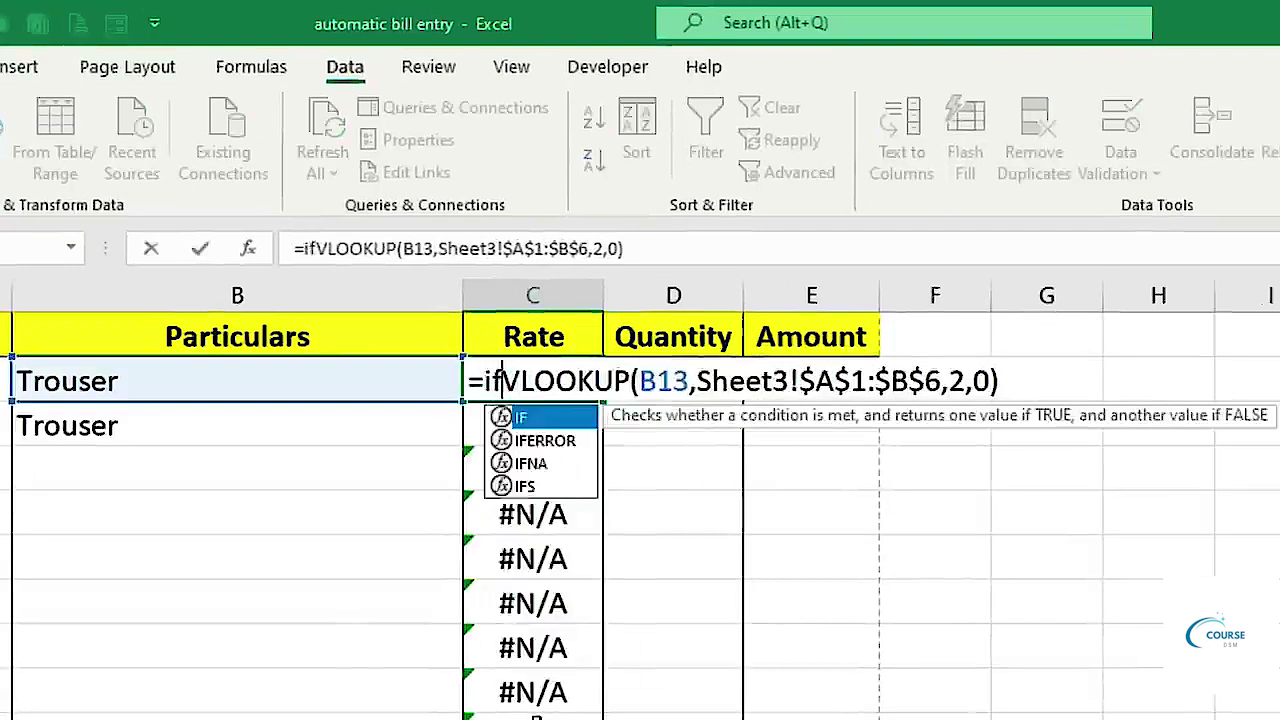
key("Tab")
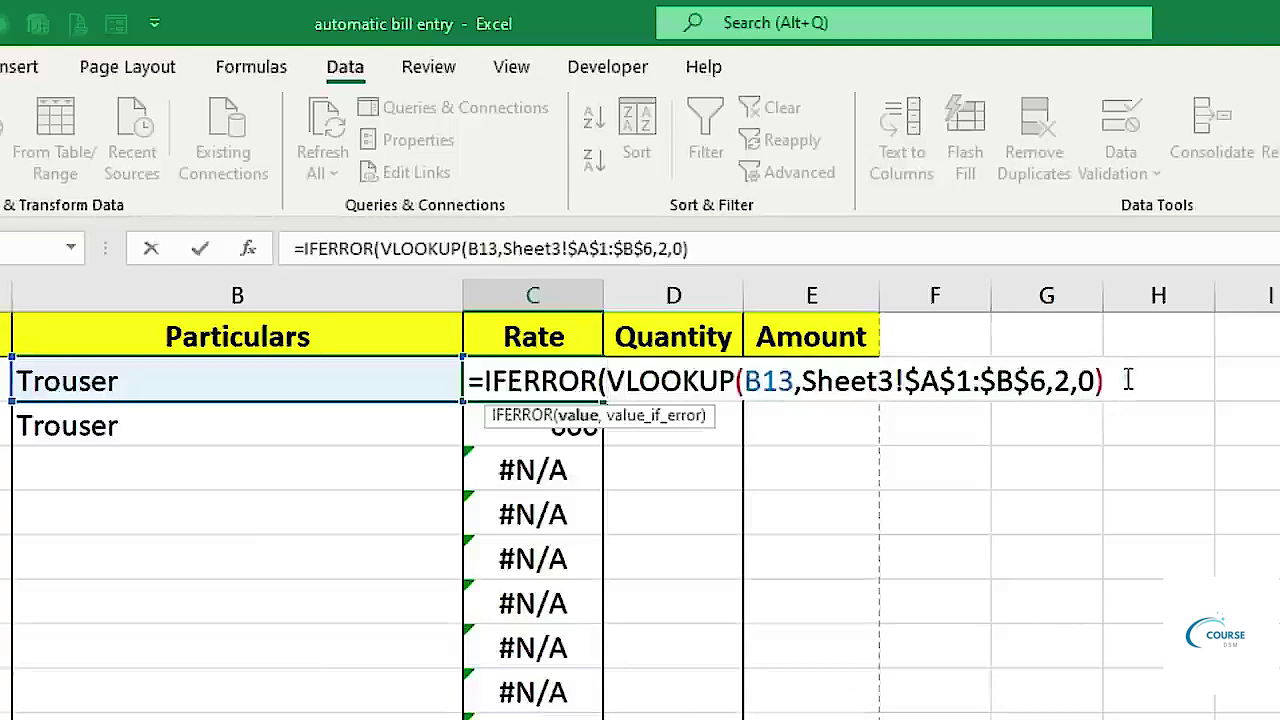
type(",")
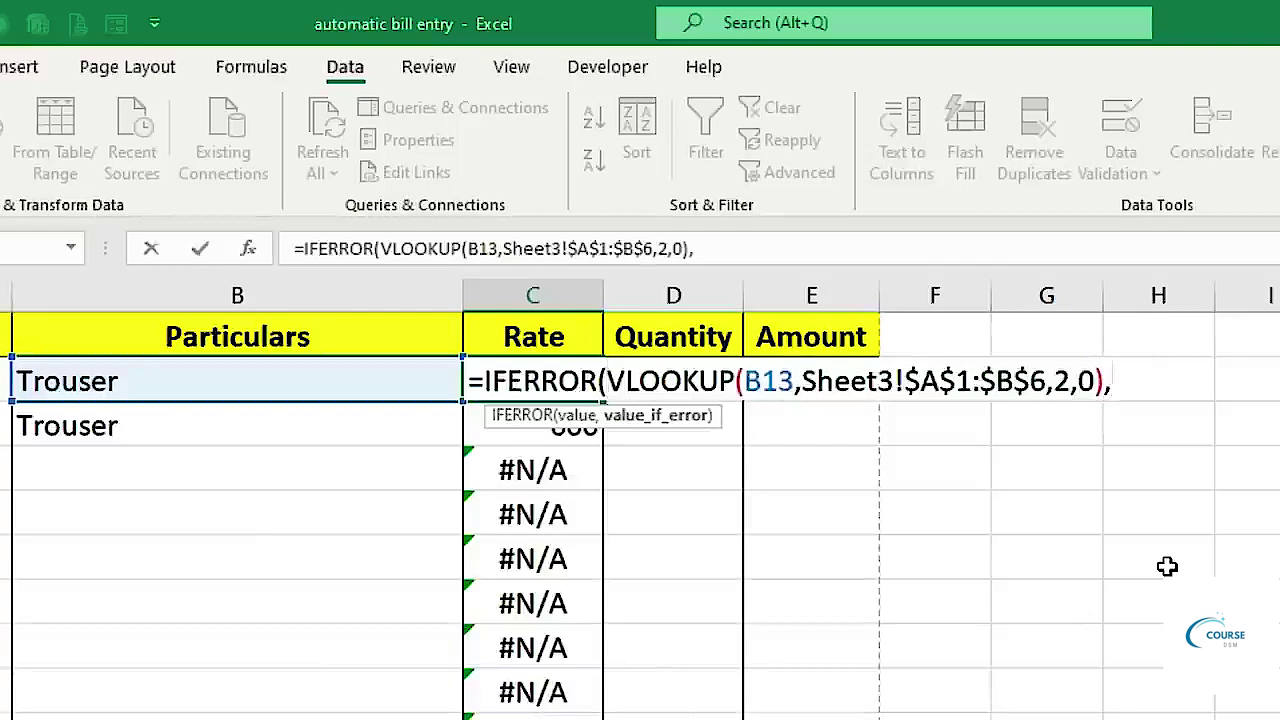
type("\"\"")
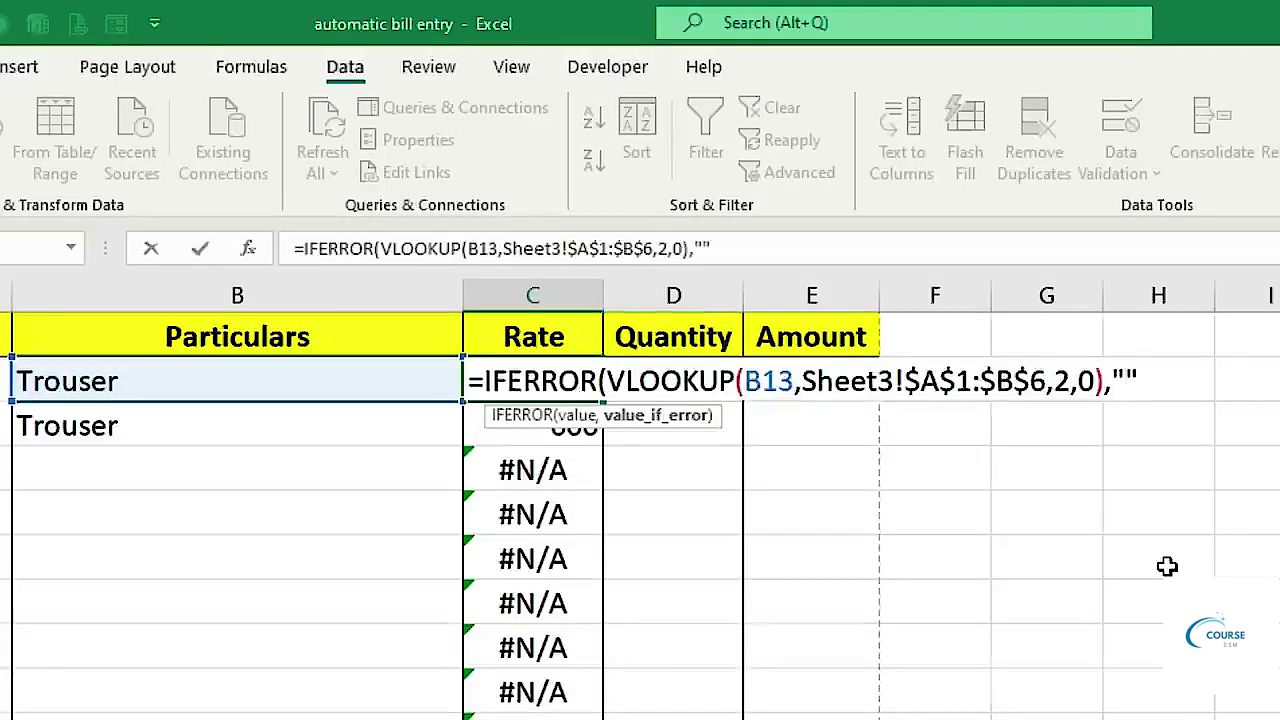
type("\")")
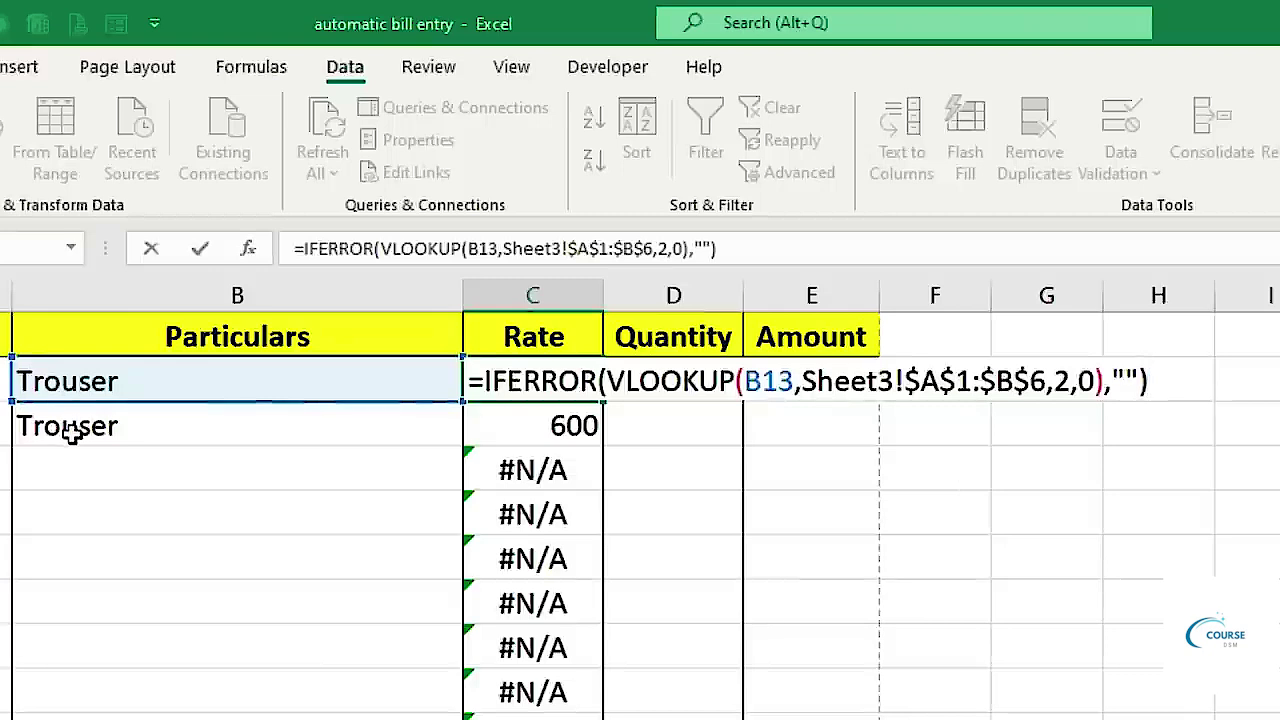
left_click(1127, 380)
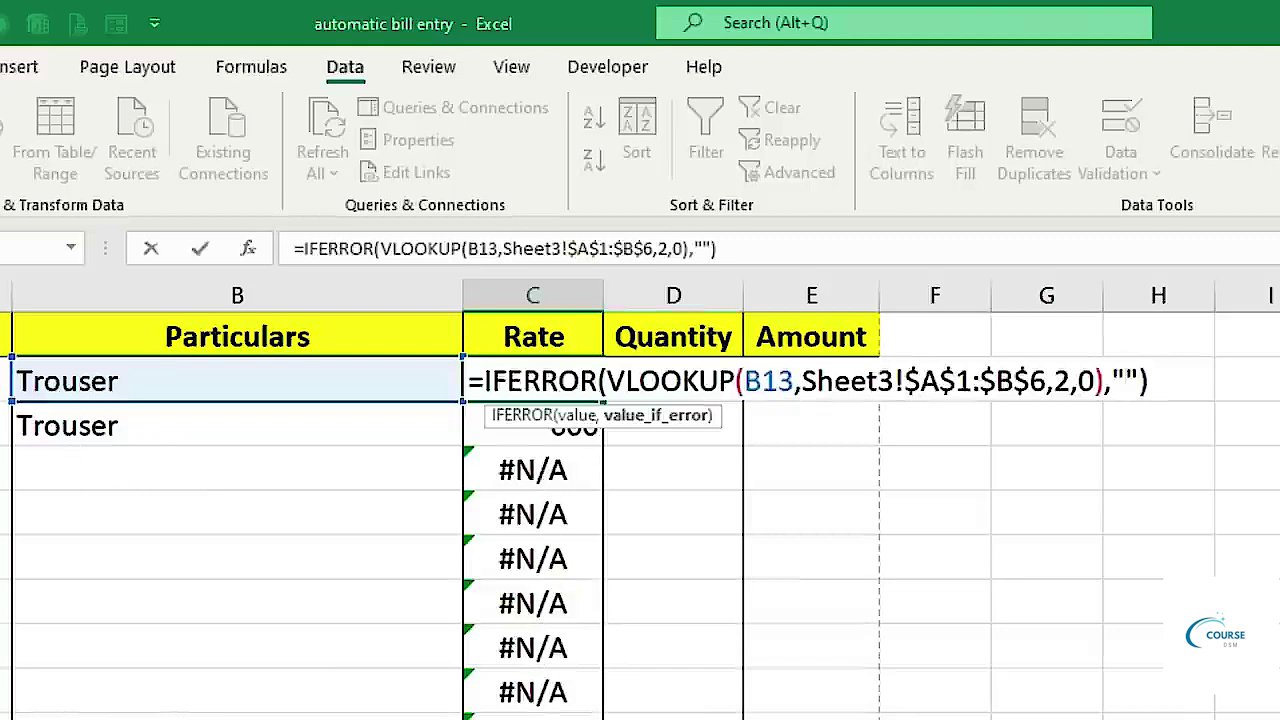
key("Return")
left_click(560, 388)
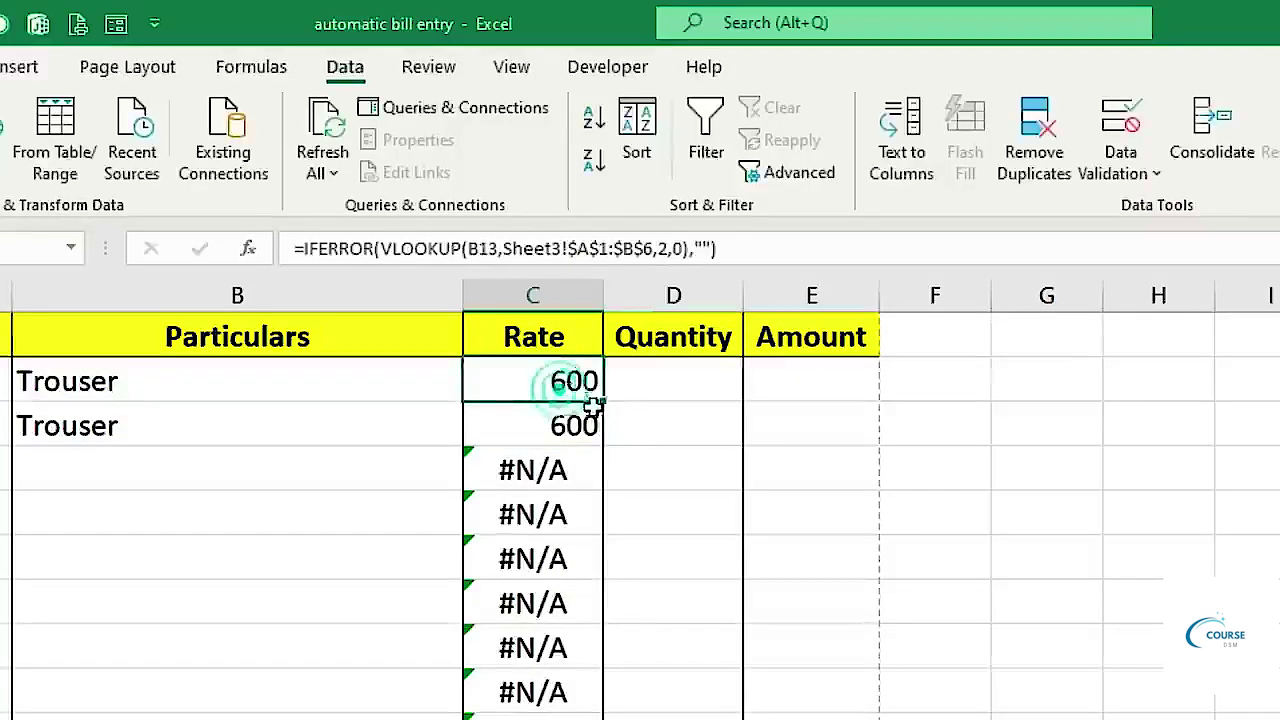
double_click(600, 400)
left_click_drag(603, 401, 598, 719)
left_click(380, 427)
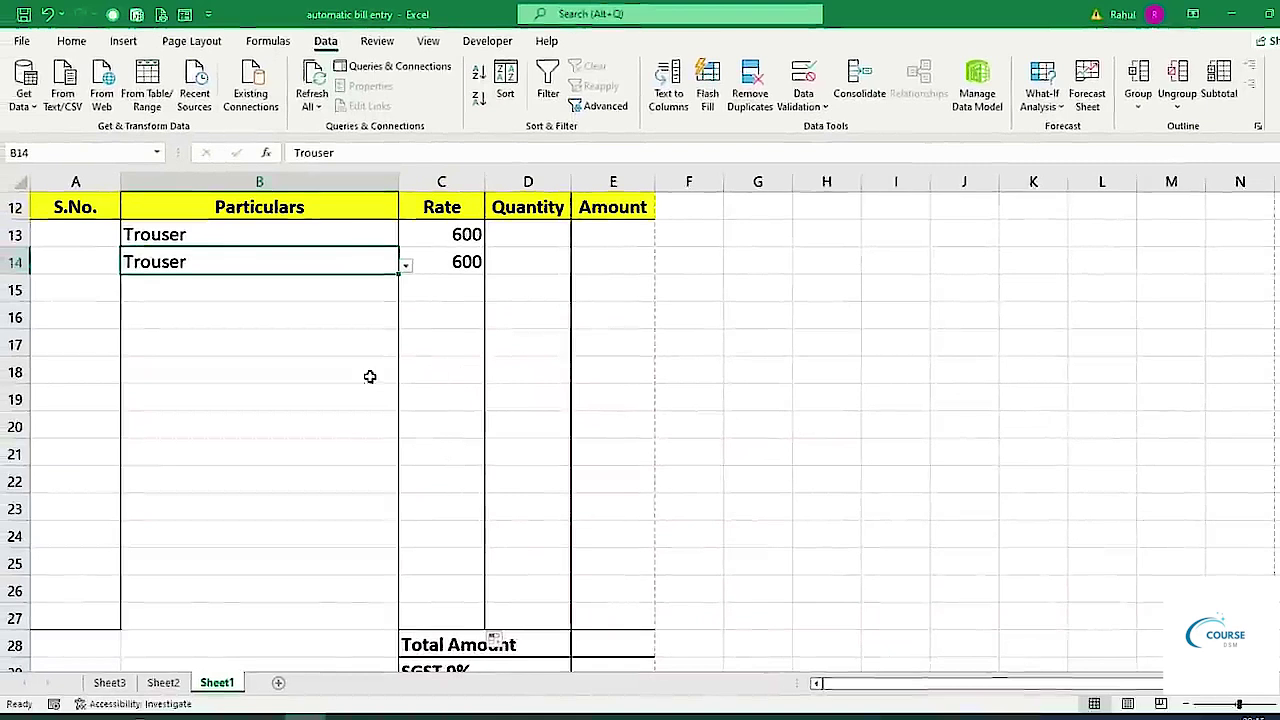
Choose T-shirt as the third item in B15's dropdown.
left_click(327, 291)
left_click(405, 292)
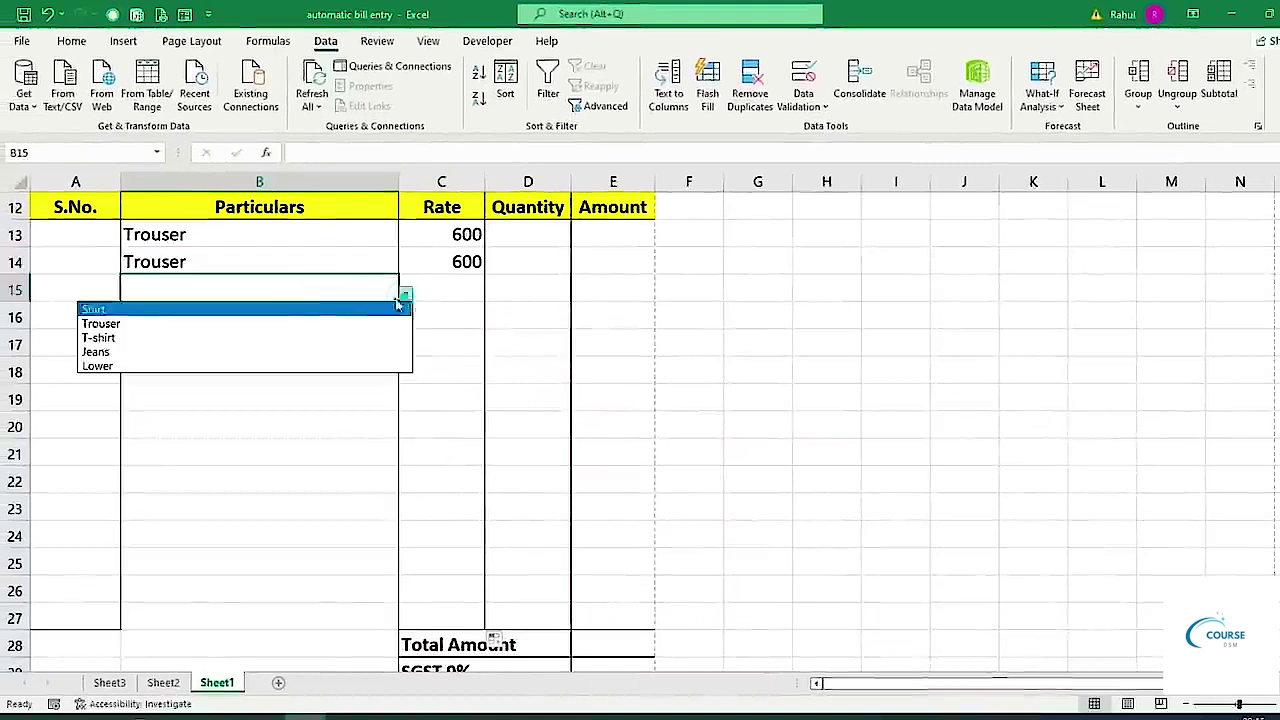
left_click(175, 340)
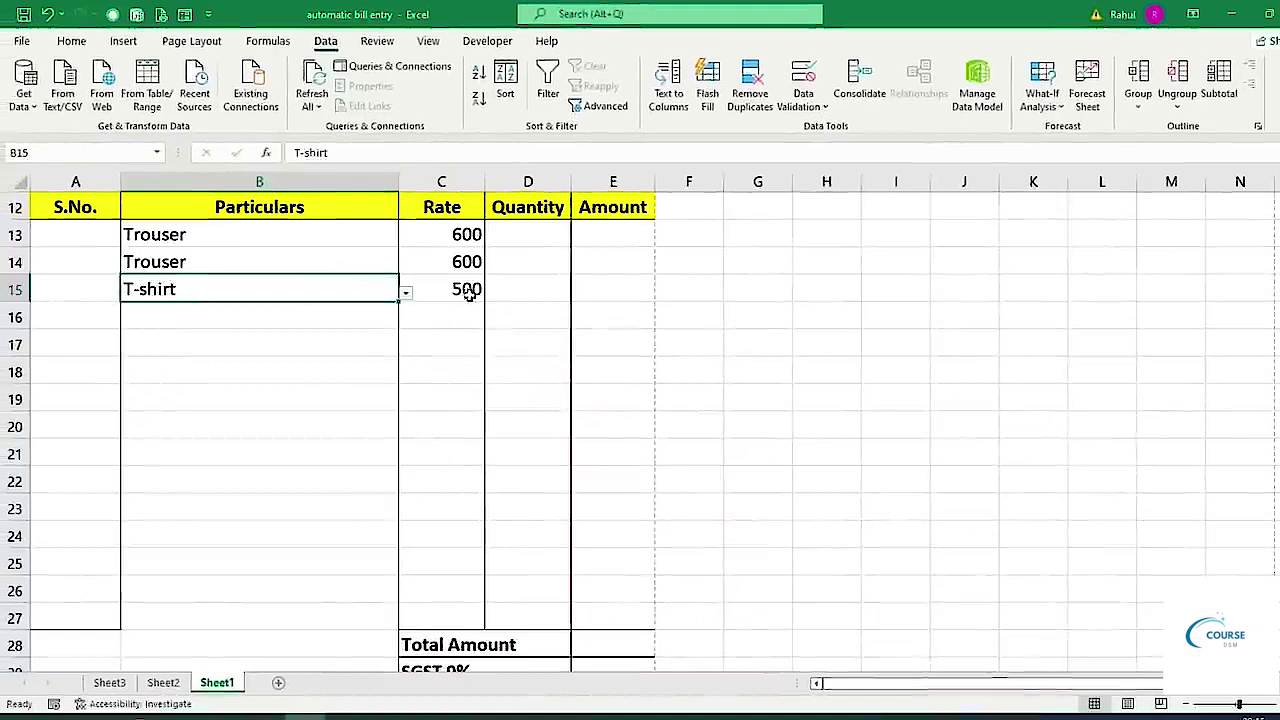
Enter =C13*D13 in E13 so the Amount is rate times quantity.
left_click(594, 231)
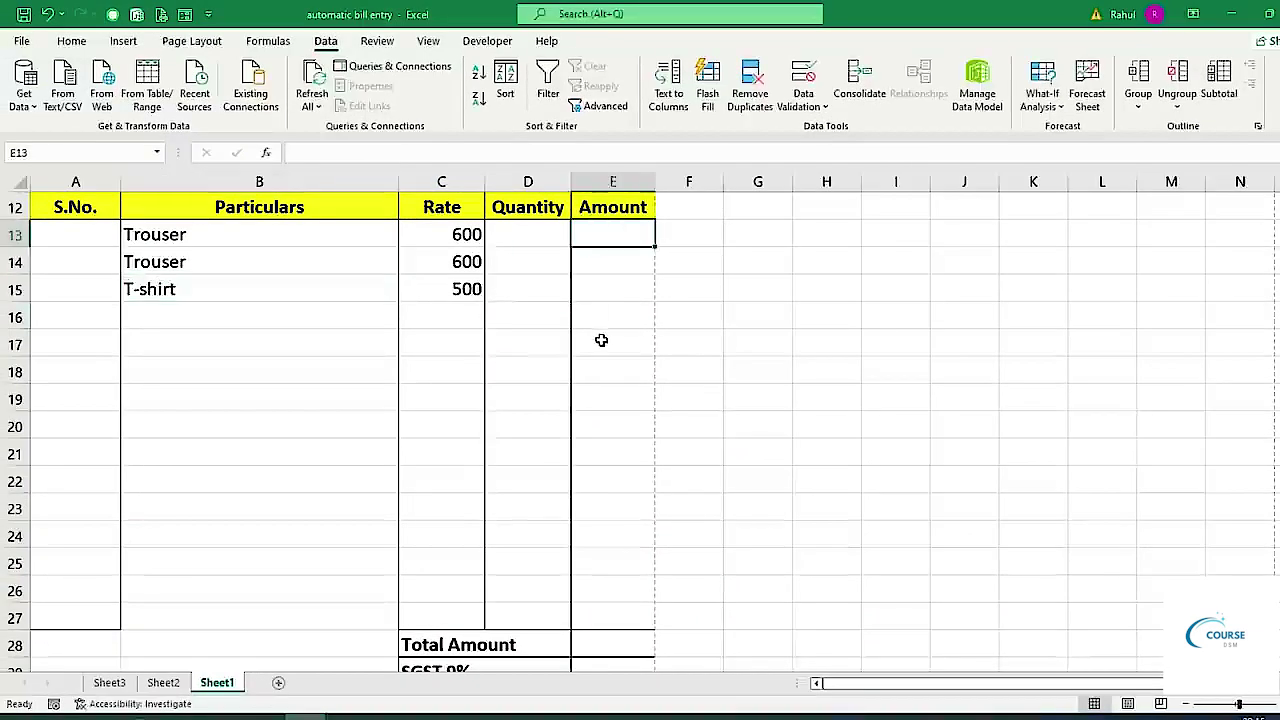
type("=")
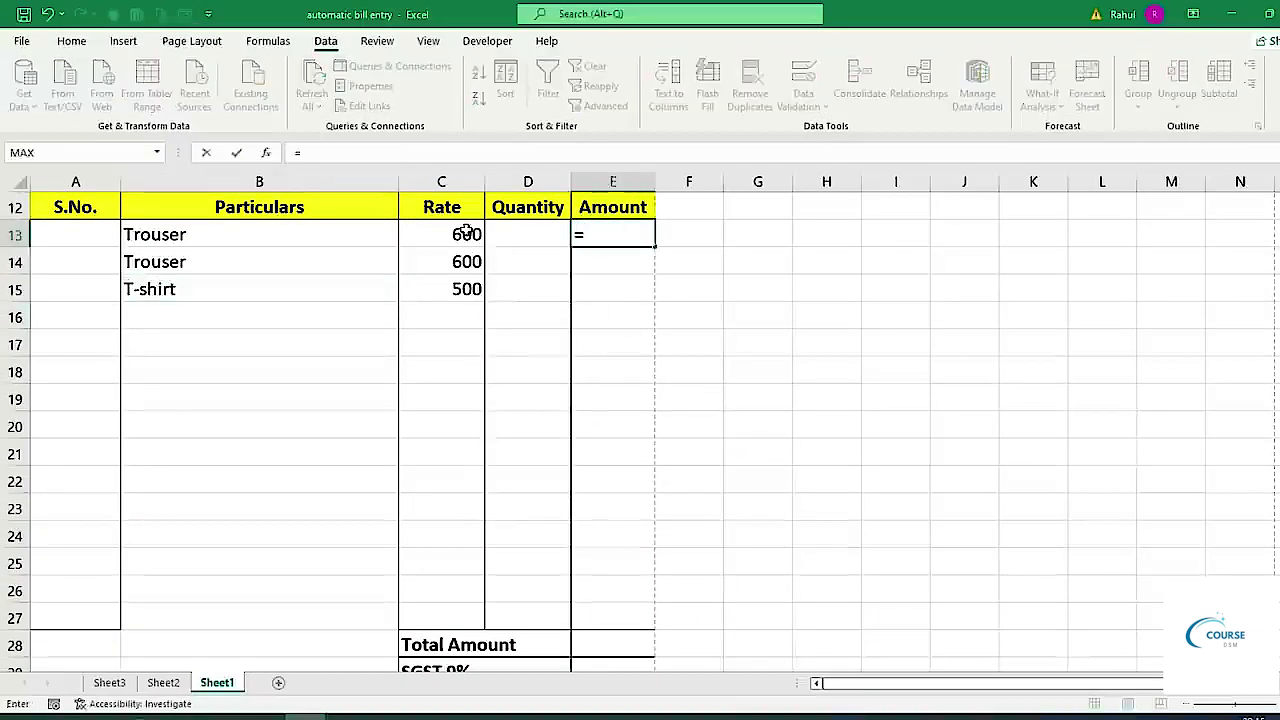
left_click(465, 233)
type("*")
left_click(504, 227)
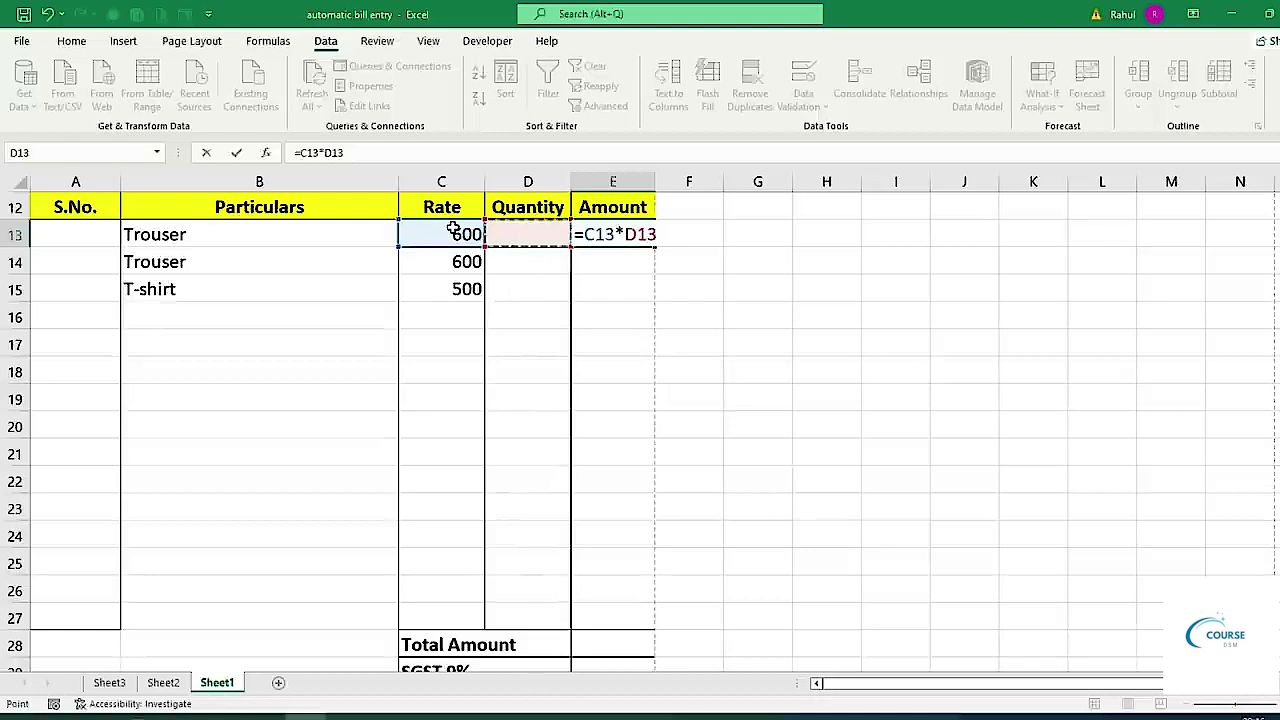
key("Return")
Set the D13 quantity to 50, correcting an initial entry of 400.
left_click(508, 229)
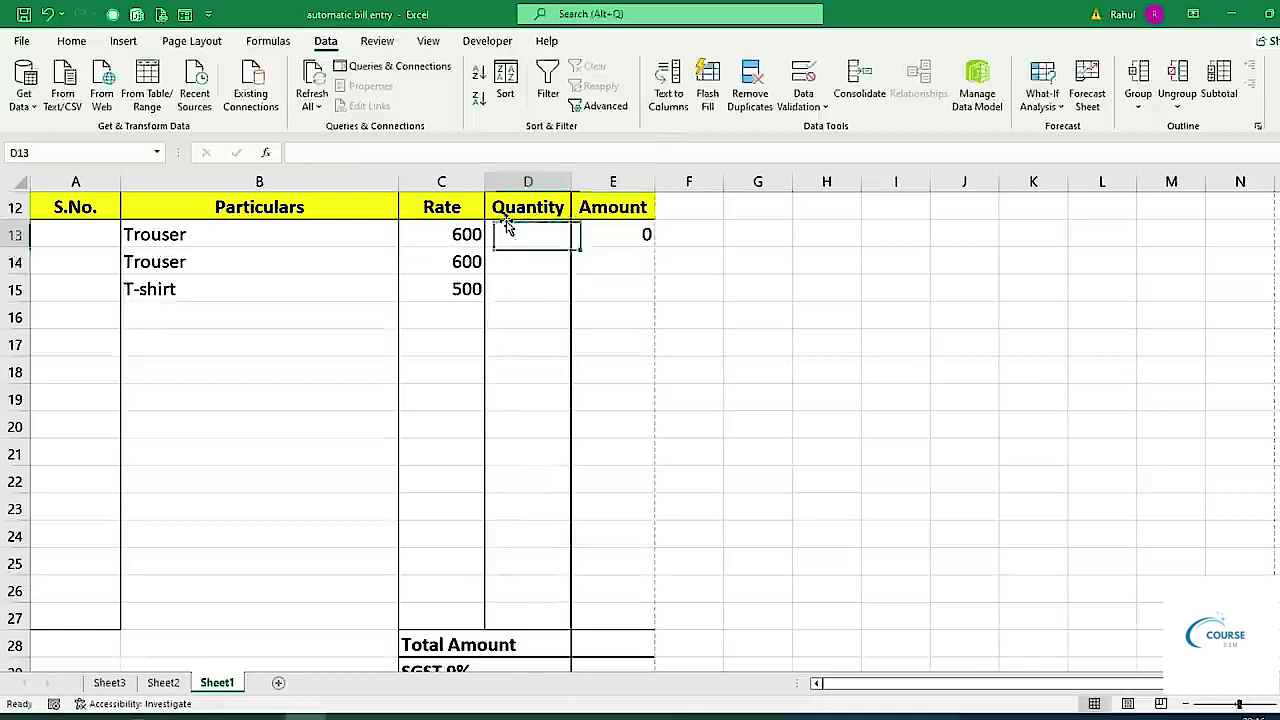
type("400")
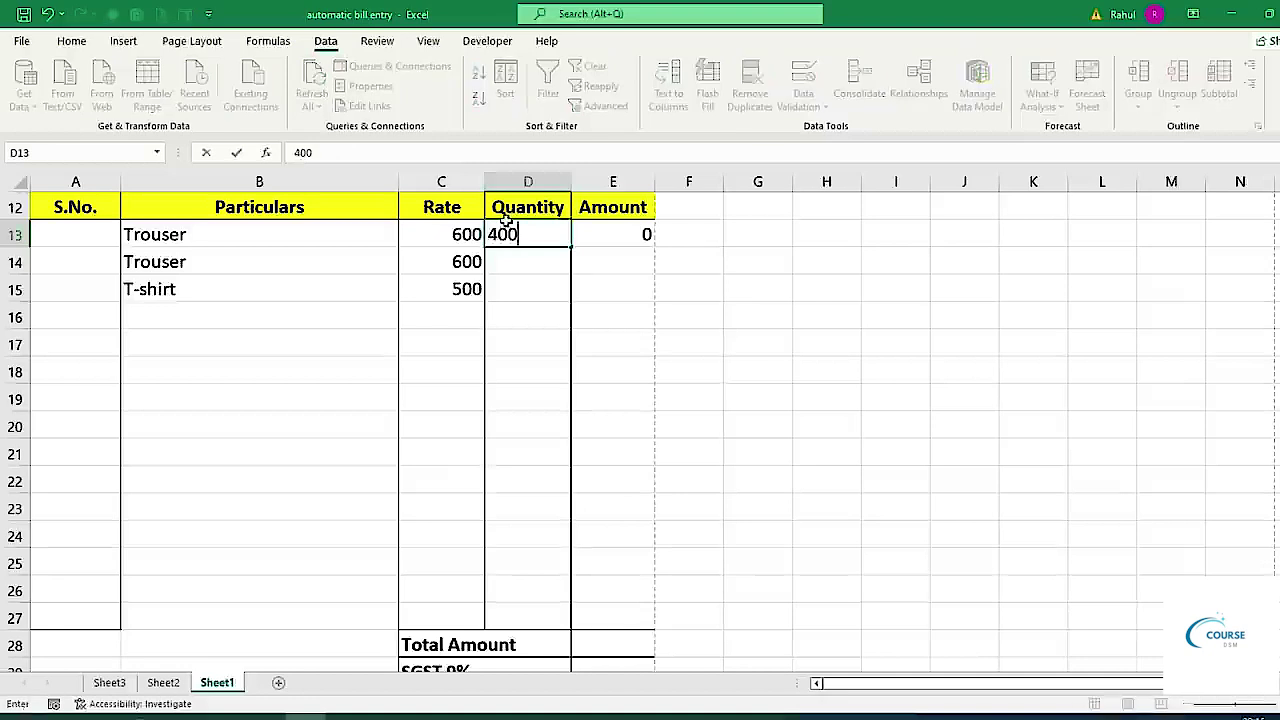
key("Return")
left_click(508, 228)
type("50")
key("Return")
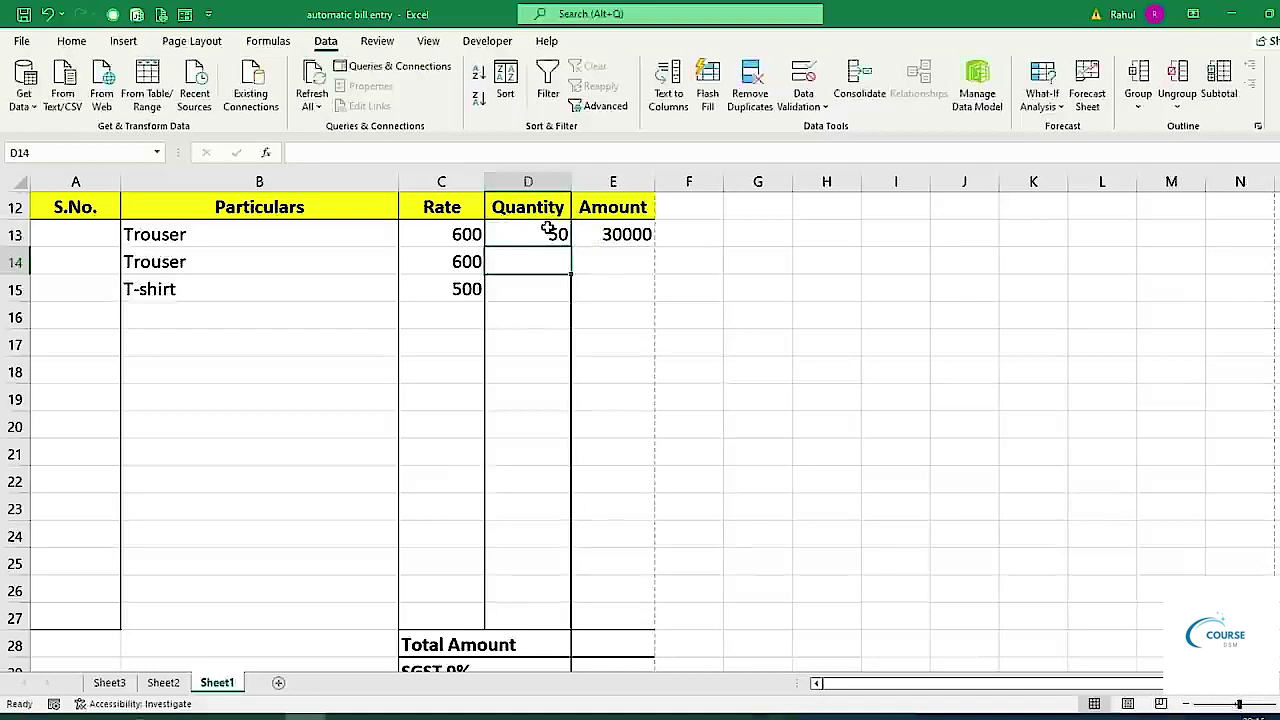
Change E13 to =IFERROR(C13*D13,"") and fill it down through E27.
left_click(640, 232)
left_click_drag(655, 248, 622, 623)
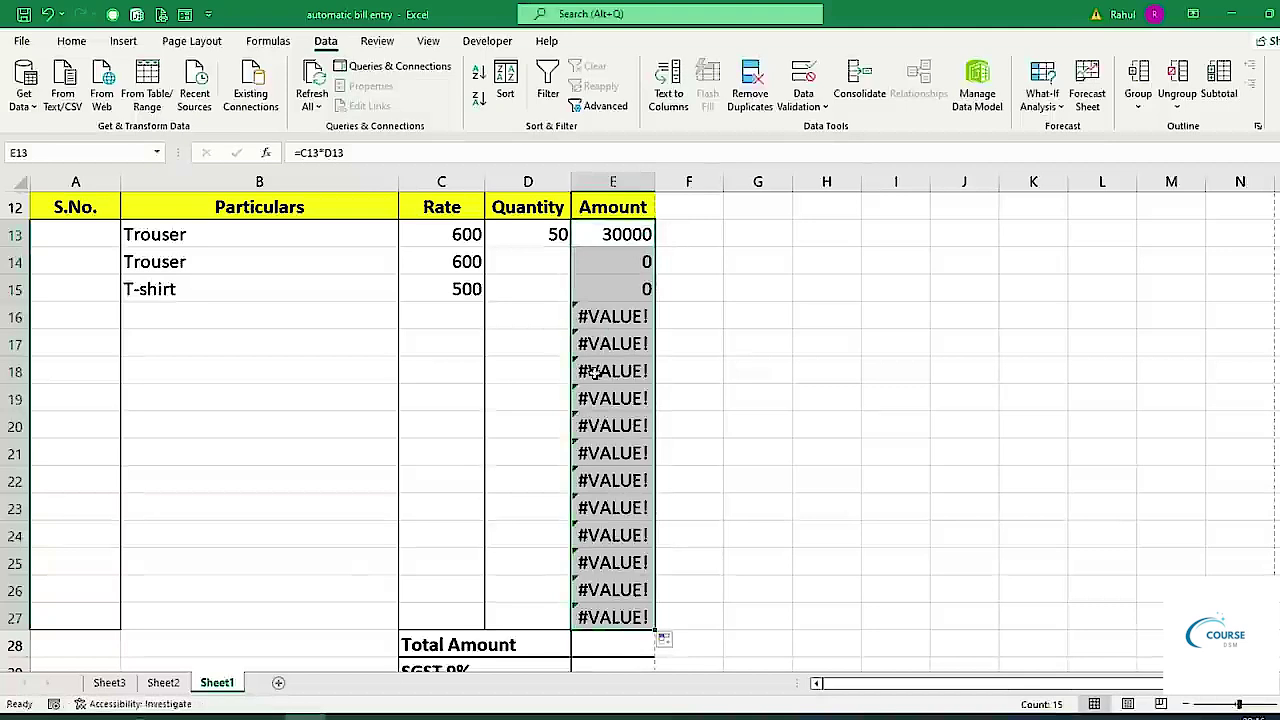
left_click(580, 230)
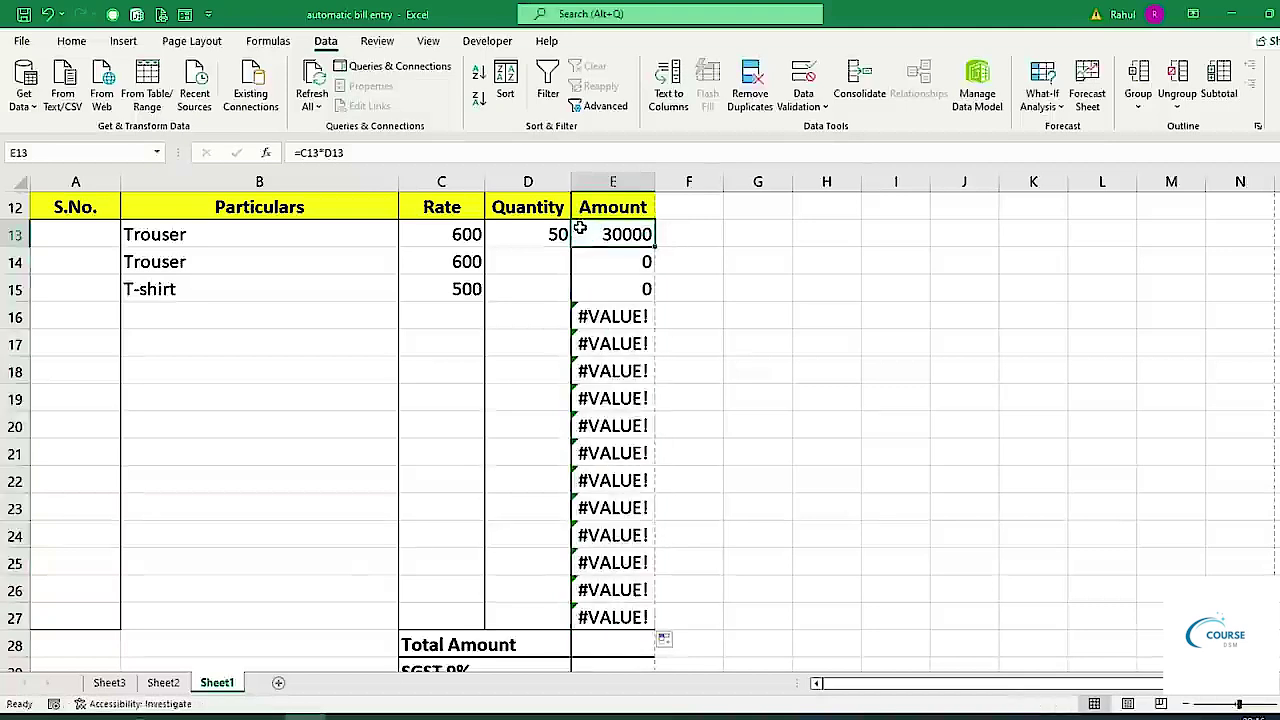
double_click(578, 231)
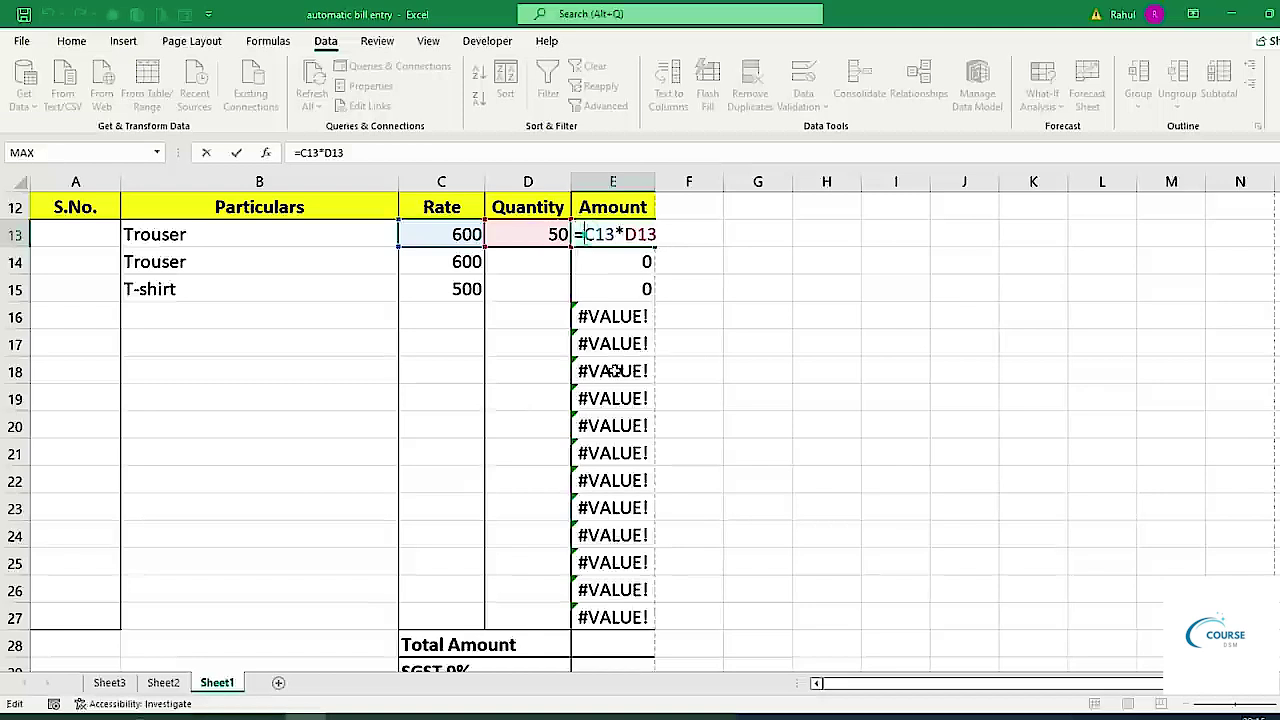
type("iferr")
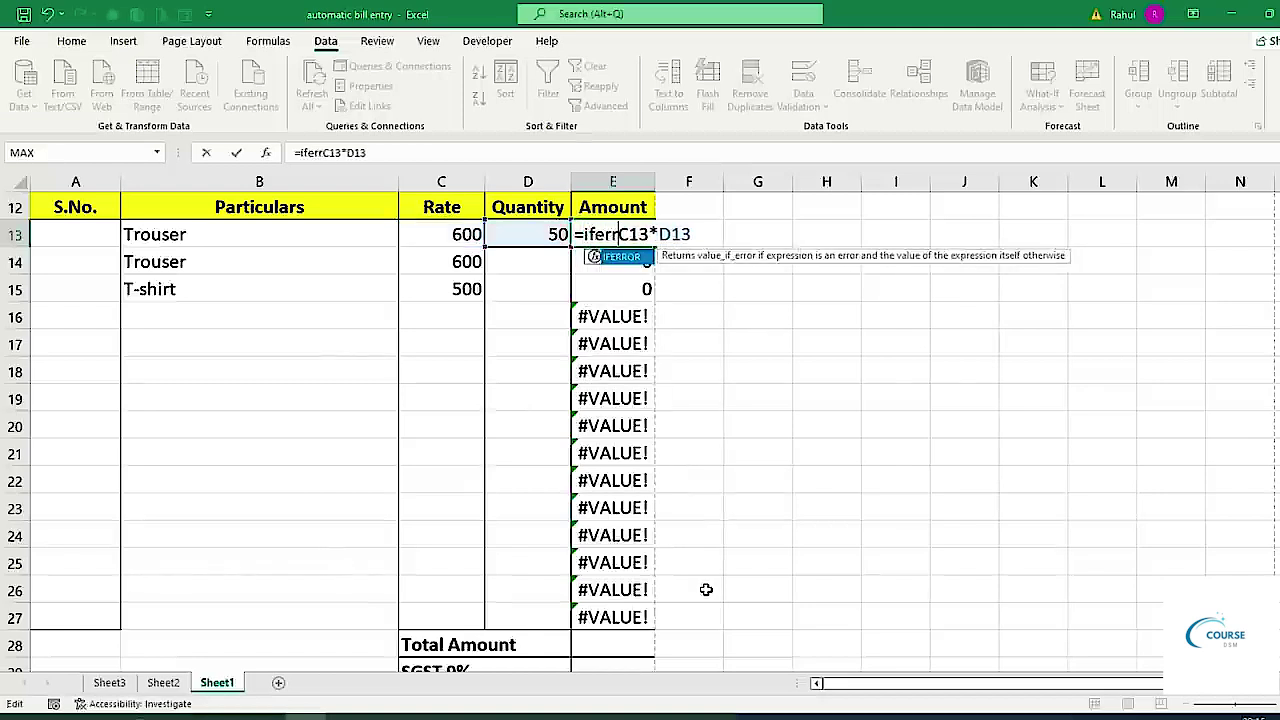
key("Tab")
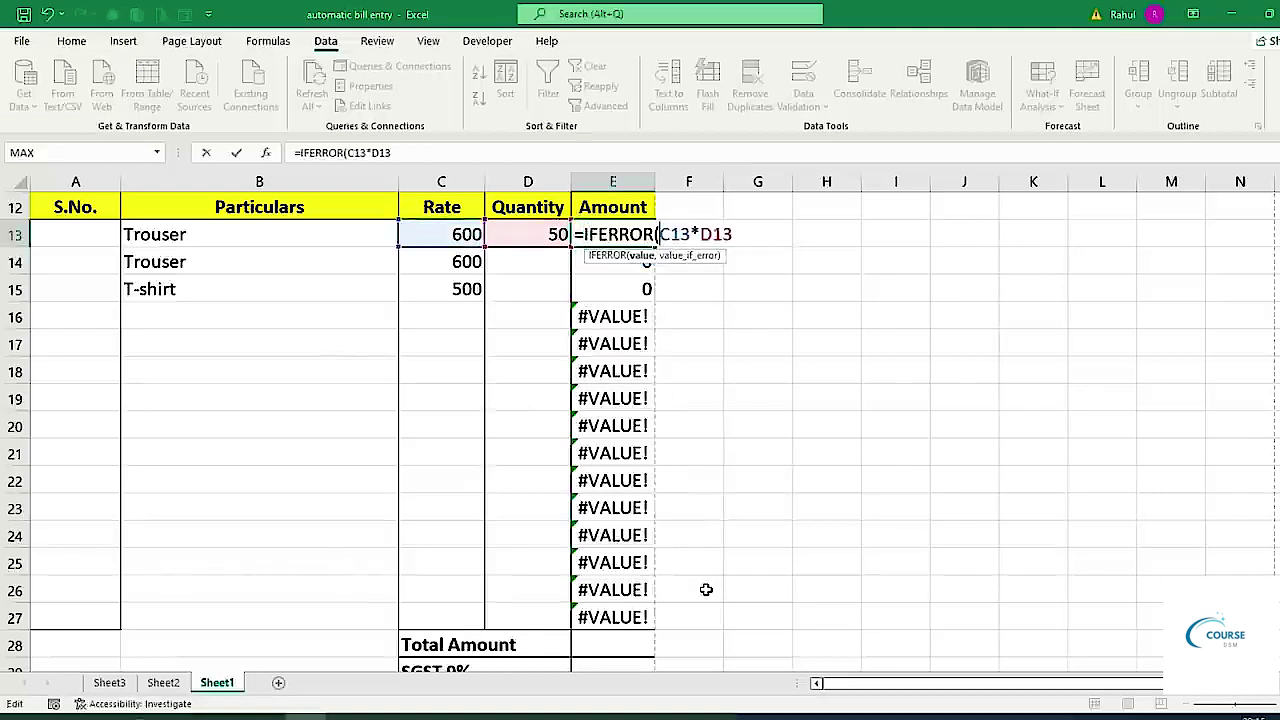
type(",")
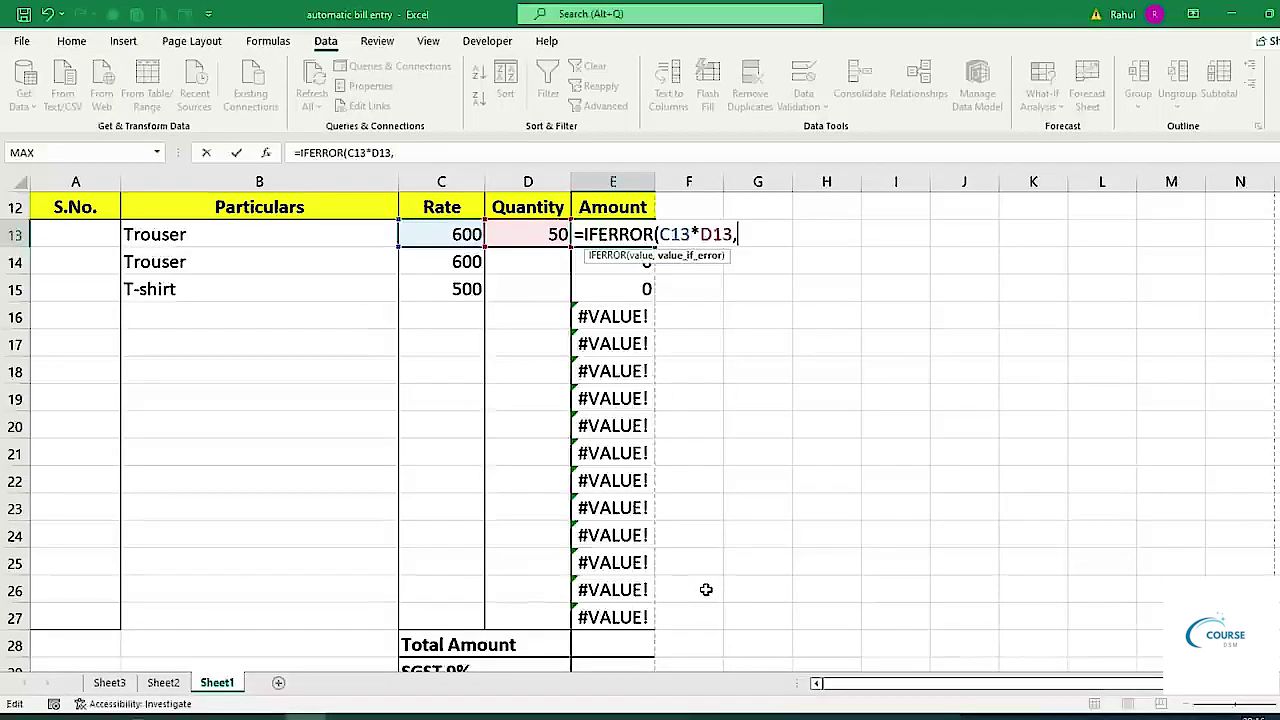
type("\"\")")
key("Return")
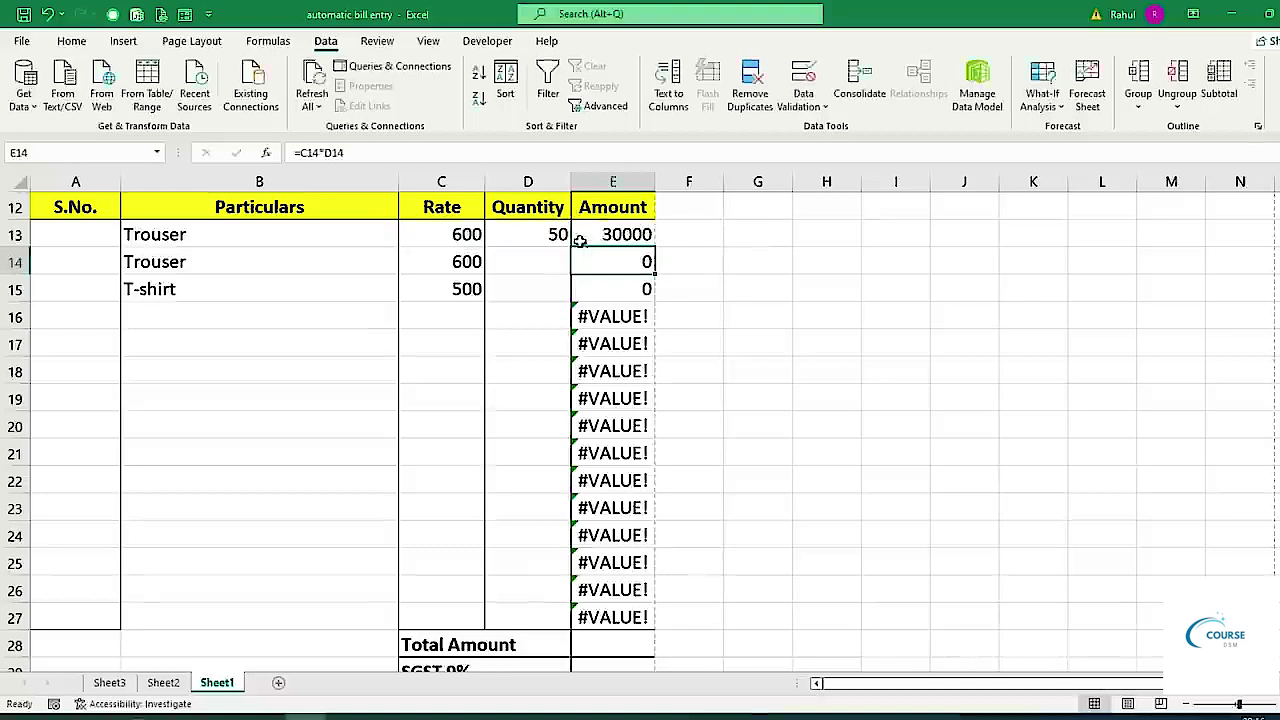
left_click(580, 241)
left_click_drag(655, 248, 656, 624)
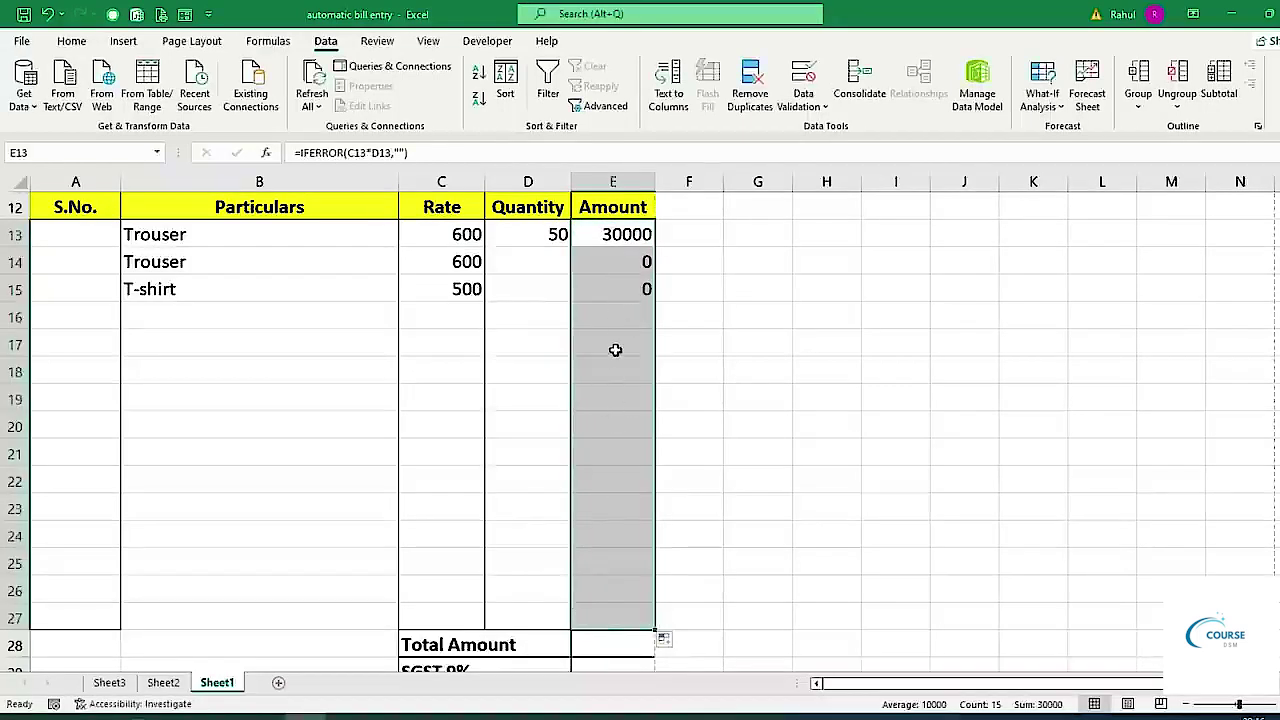
left_click(615, 317)
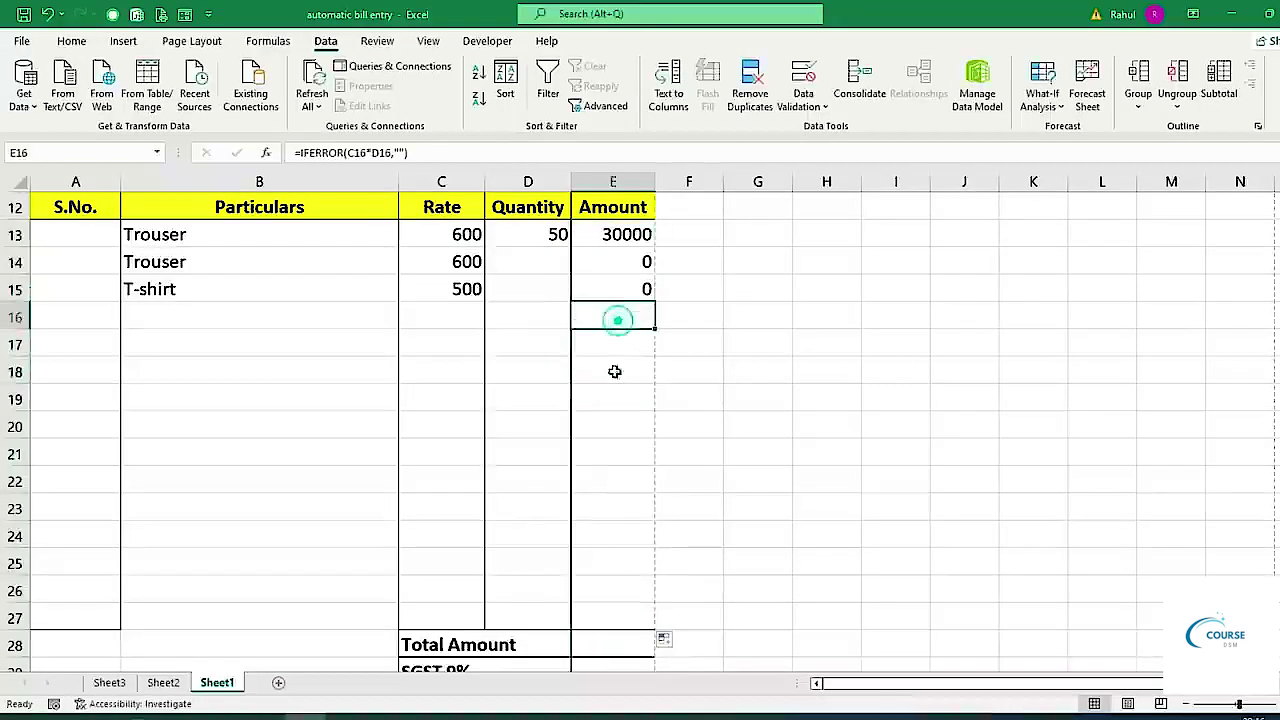
Enter quantities 100 and 200 in D14 and D15.
left_click(531, 259)
type("100")
key("Return")
type("200")
key("Return")
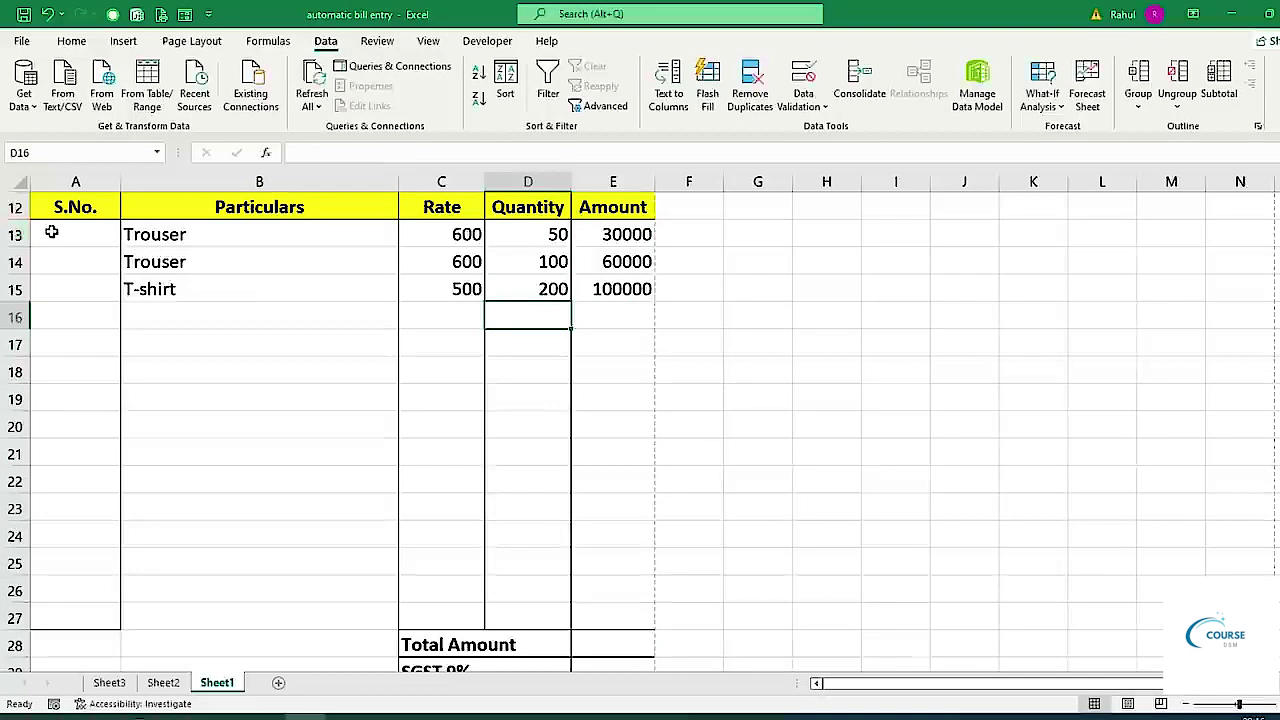
Number the item rows with serial numbers 1, 2 and 3 in A13:A15.
left_click(54, 231)
type("1")
key("Return")
type("2")
key("Return")
type("3")
key("Return")
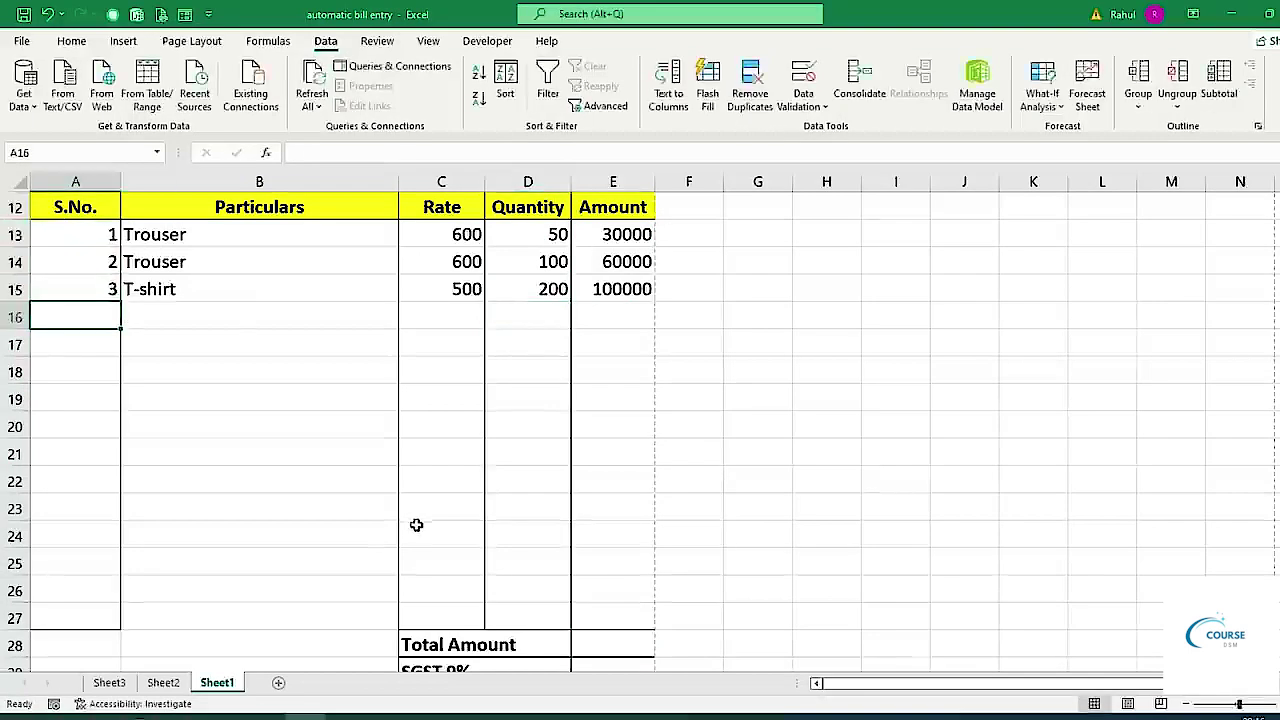
Select the amounts E13:E27 to read their sum in the status bar.
scroll(416, 524, "down", 3)
left_click(582, 396)
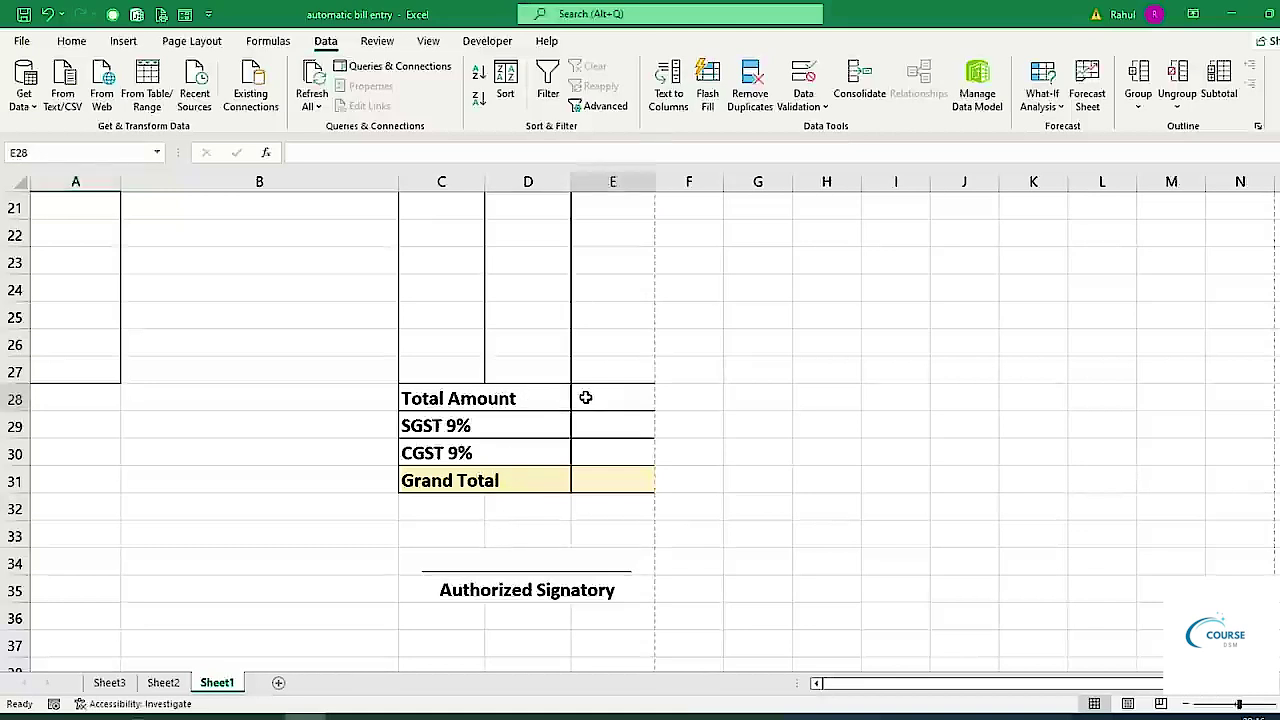
scroll(715, 635, "up", 3)
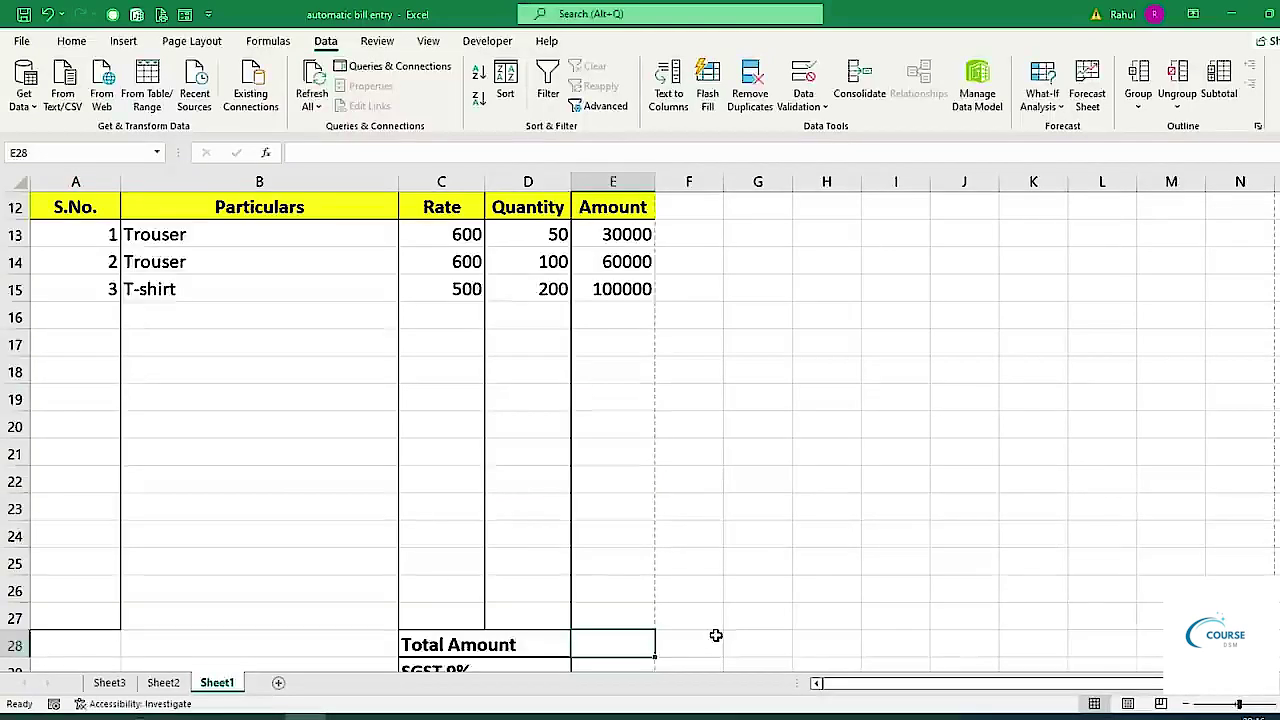
left_click_drag(605, 238, 602, 617)
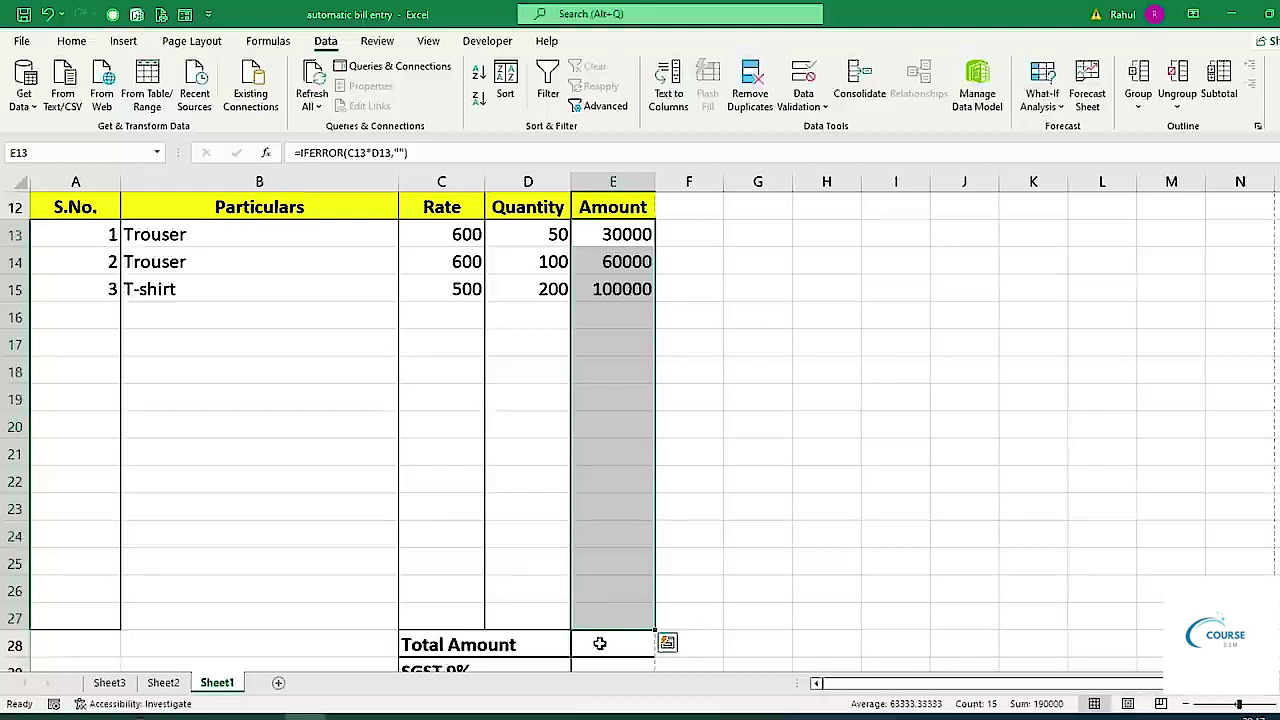
AutoSum E13:E27 into the Total Amount cell E28, giving 190000.
left_click(599, 643)
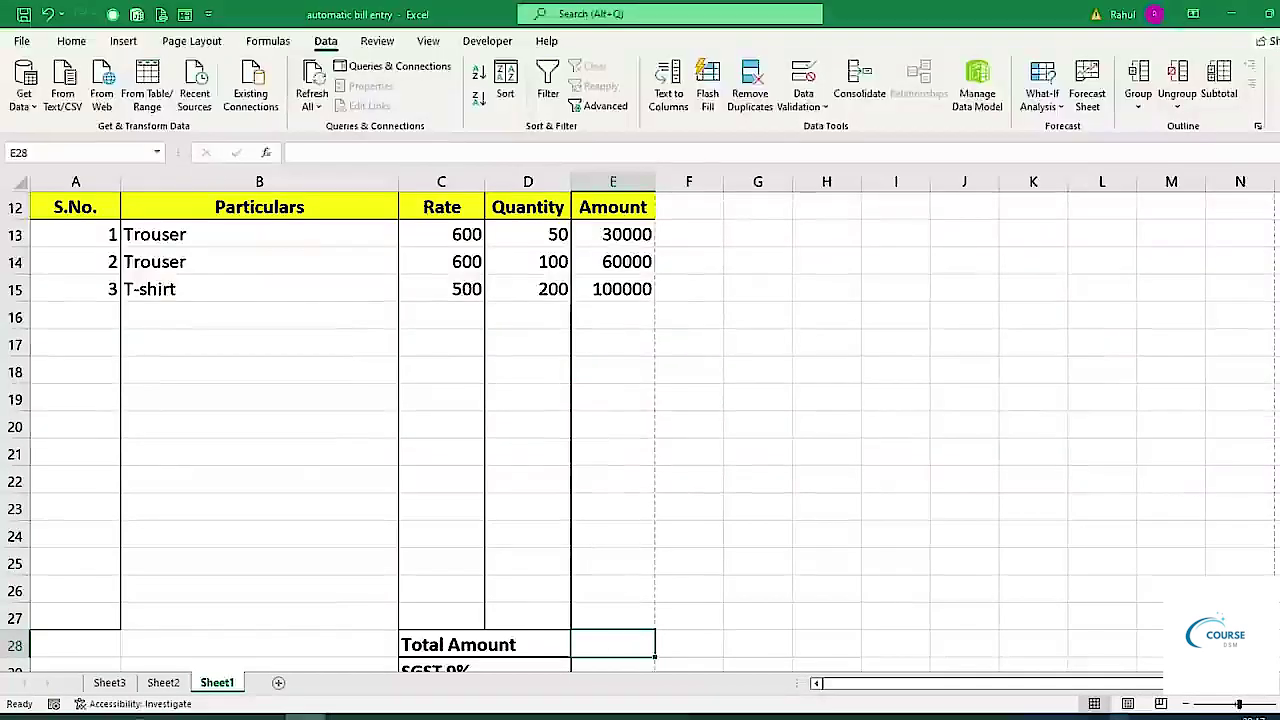
key("alt+equal")
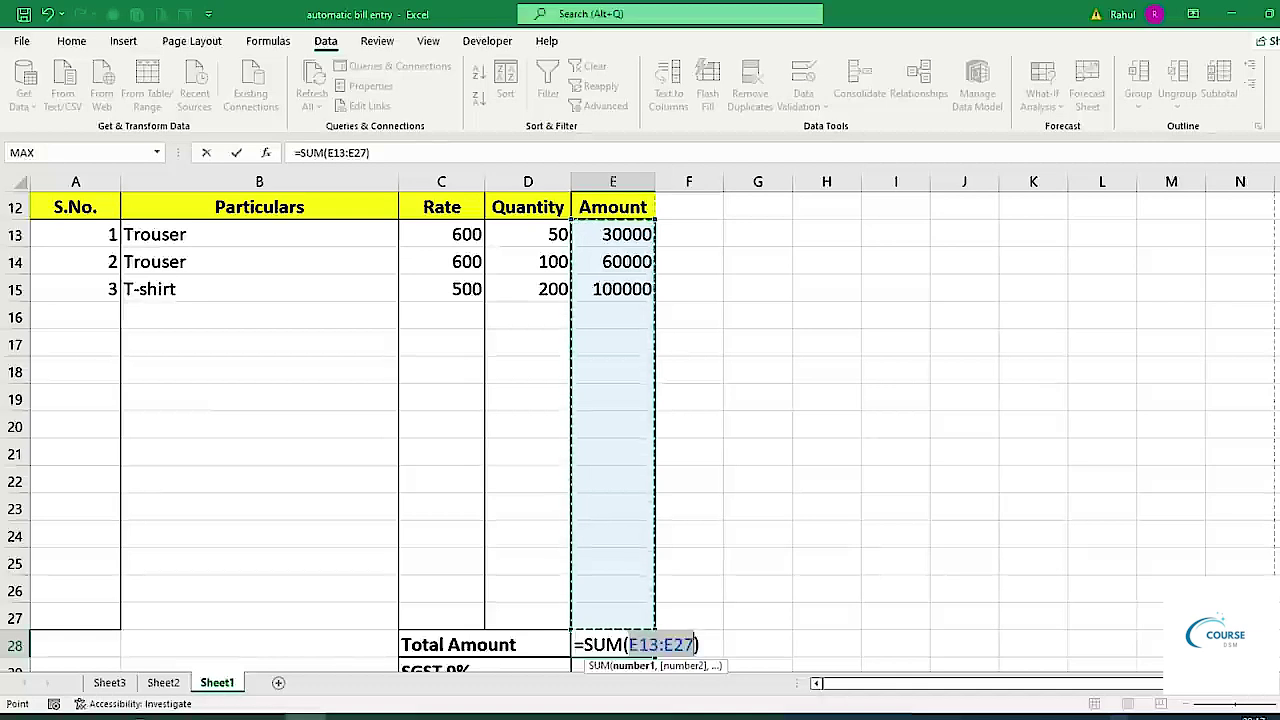
key("Return")
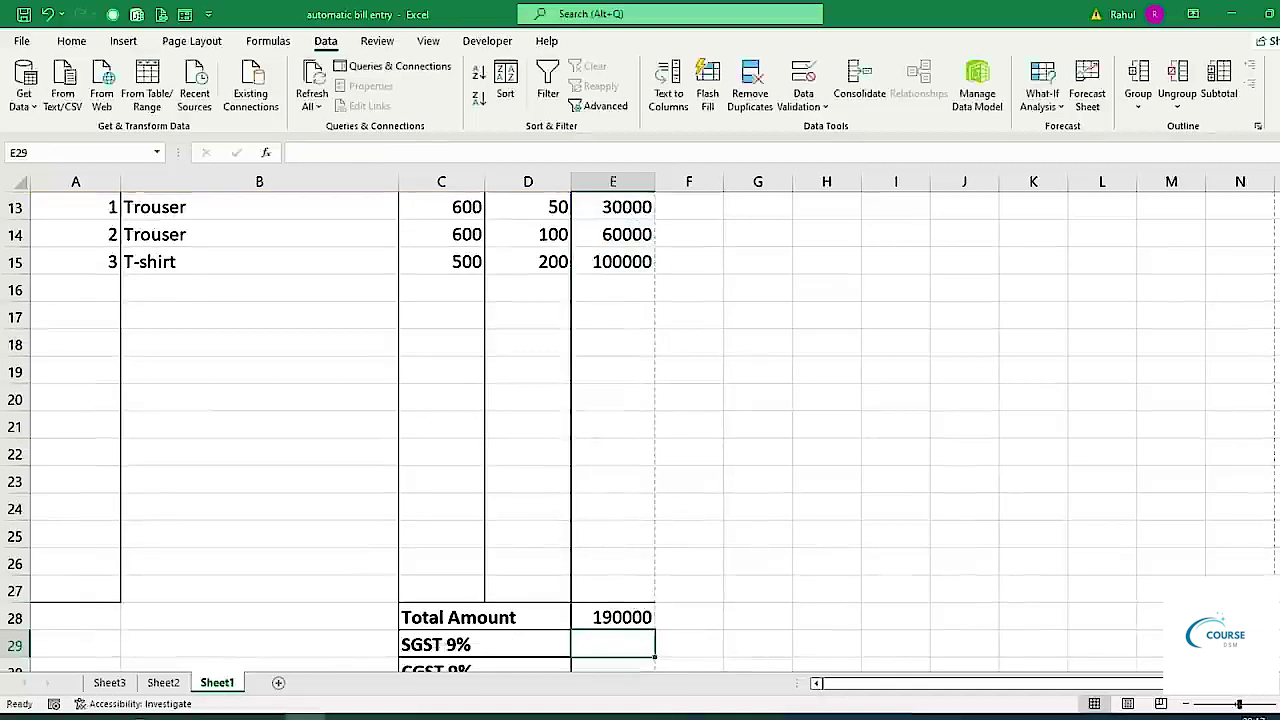
scroll(640, 600, "down", 3)
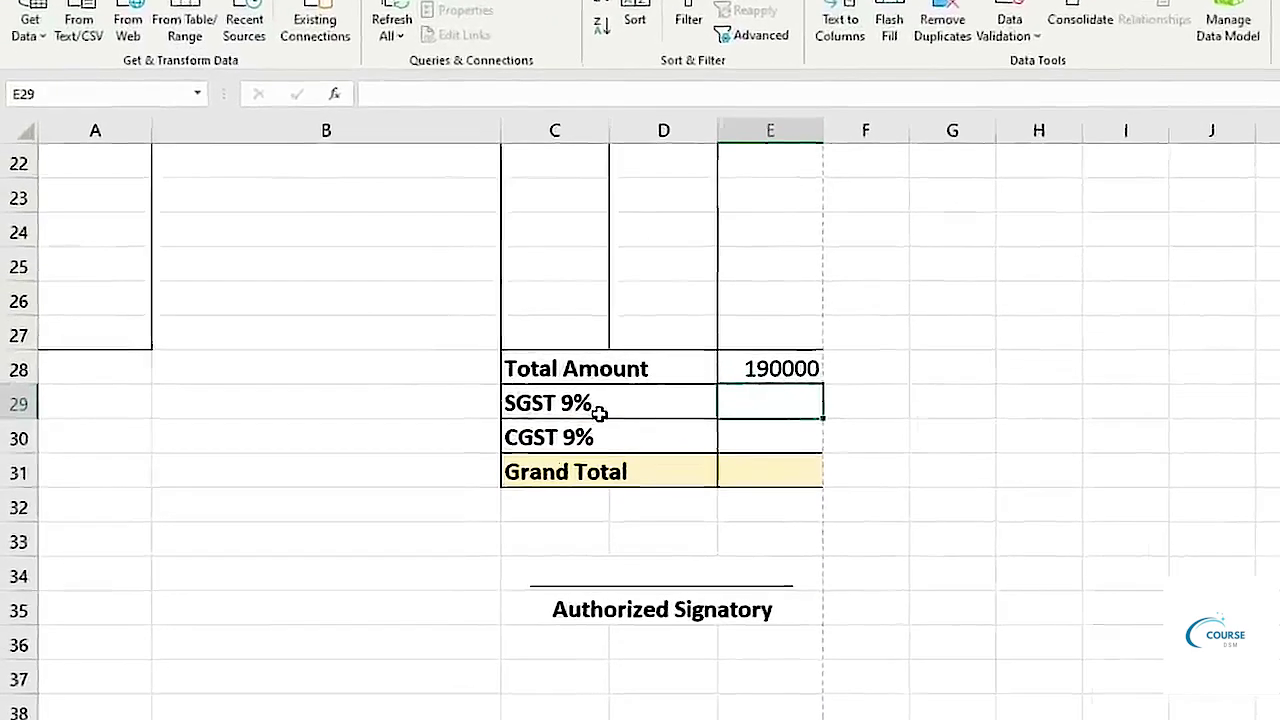
Set SGST and CGST each to =E28*9%, giving 17100.
type("=")
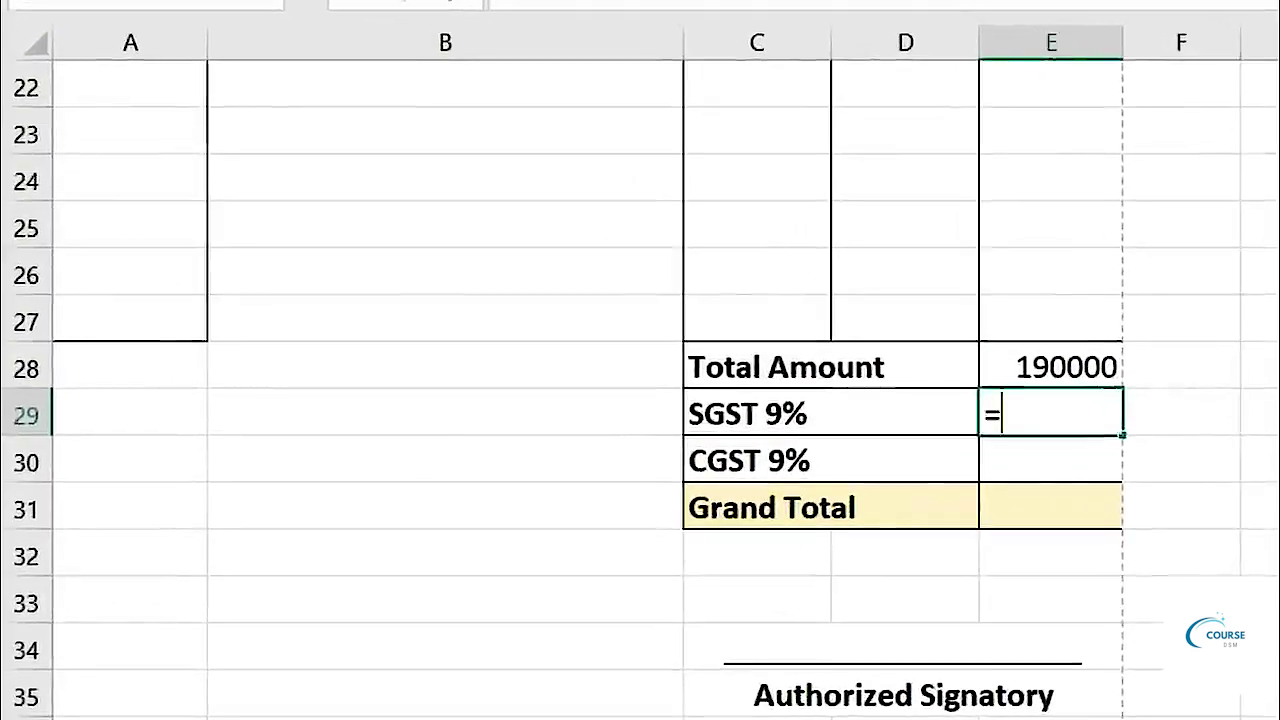
left_click(1060, 366)
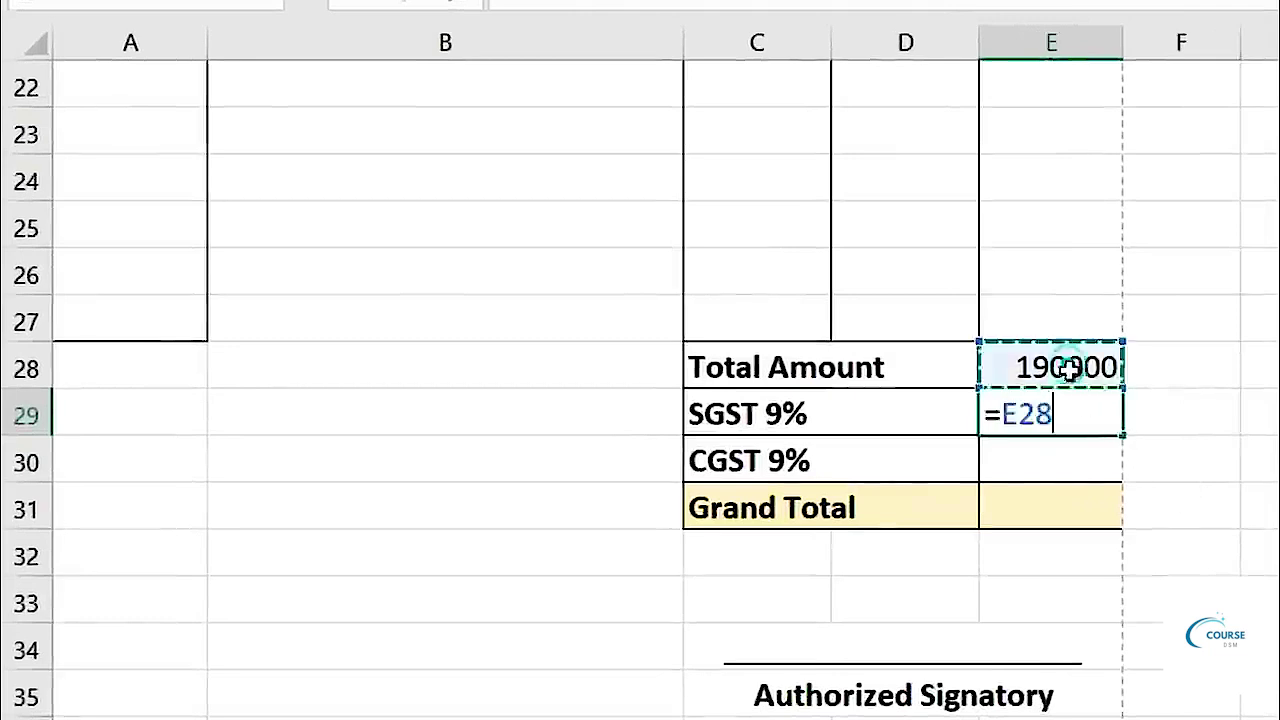
type("*")
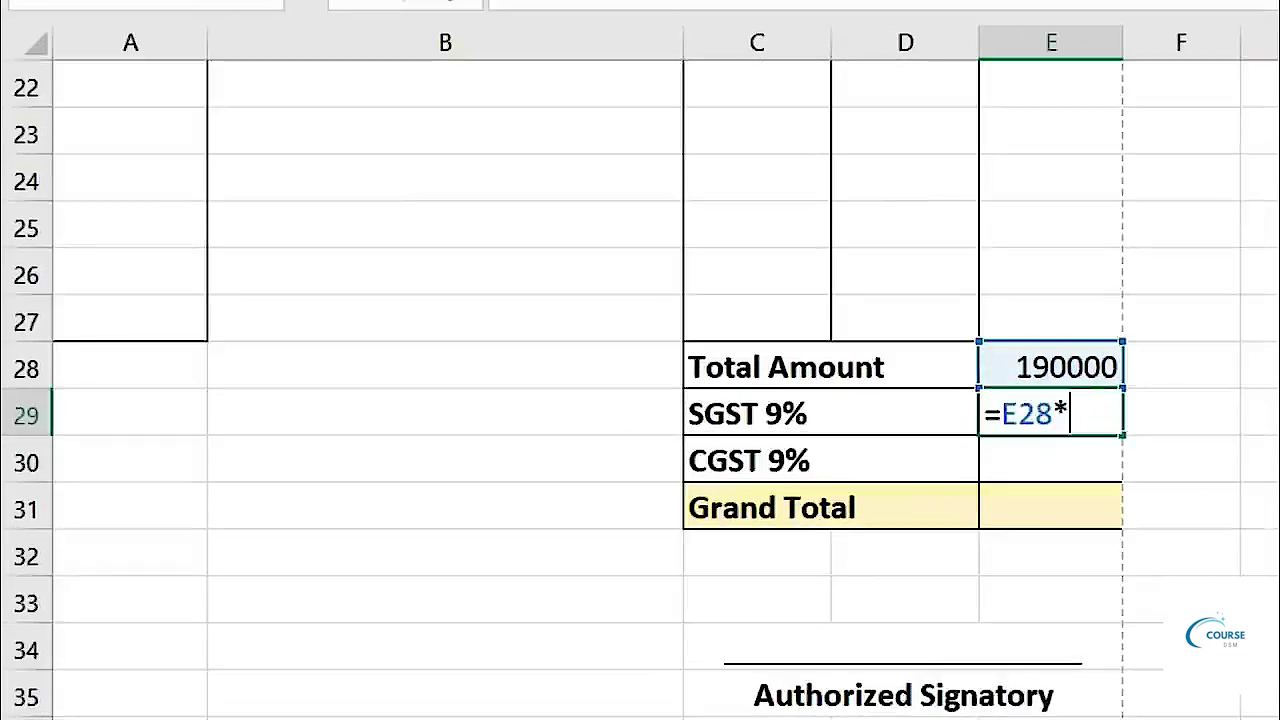
type("9%")
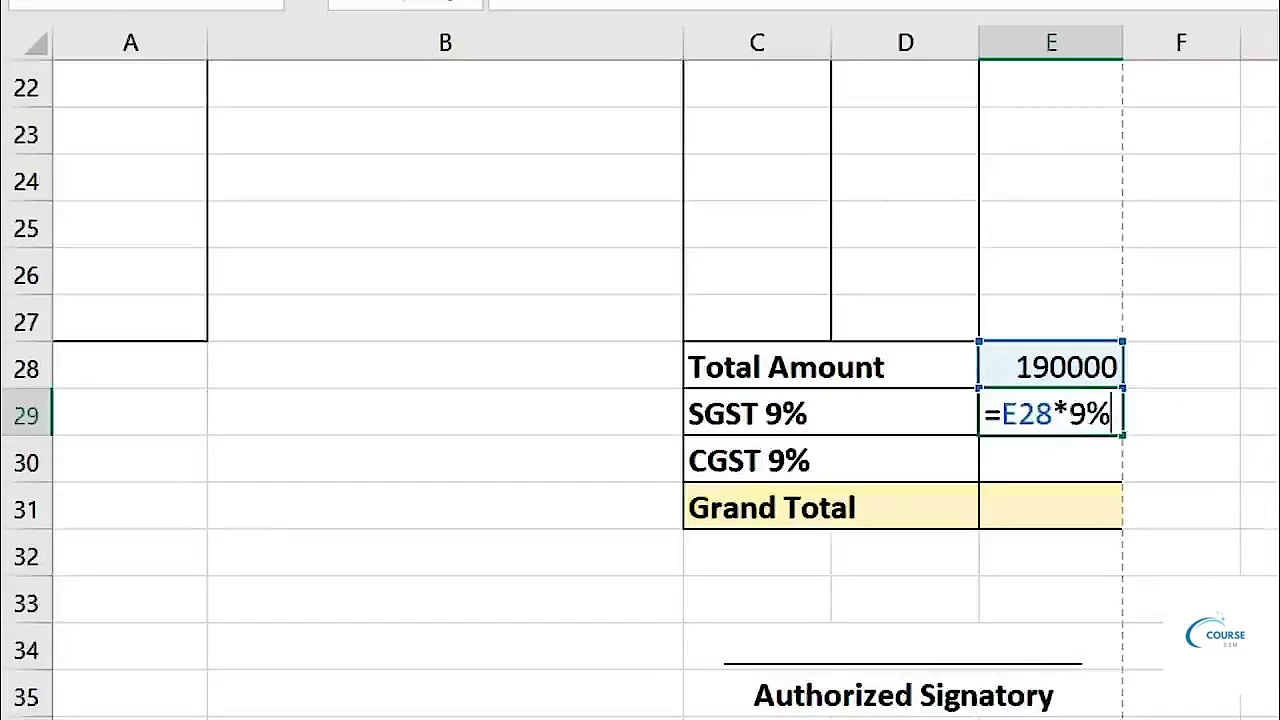
key("Return")
type("=")
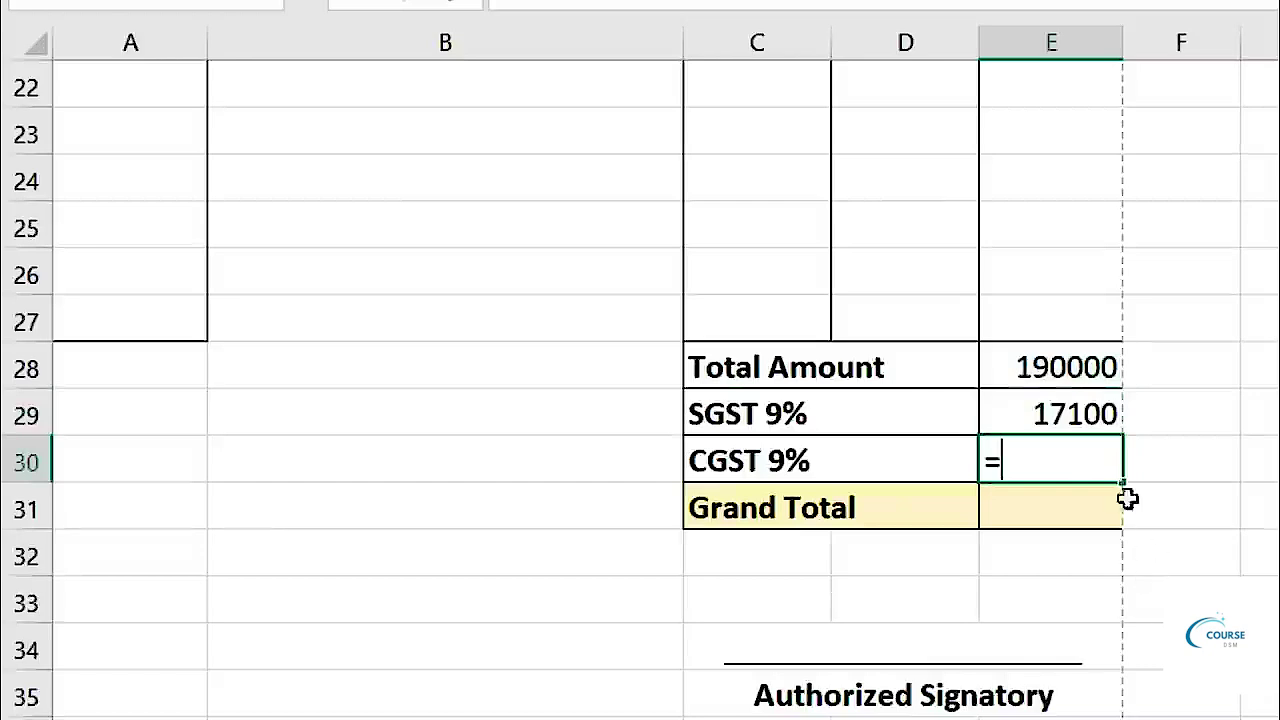
left_click(1072, 367)
type("*9")
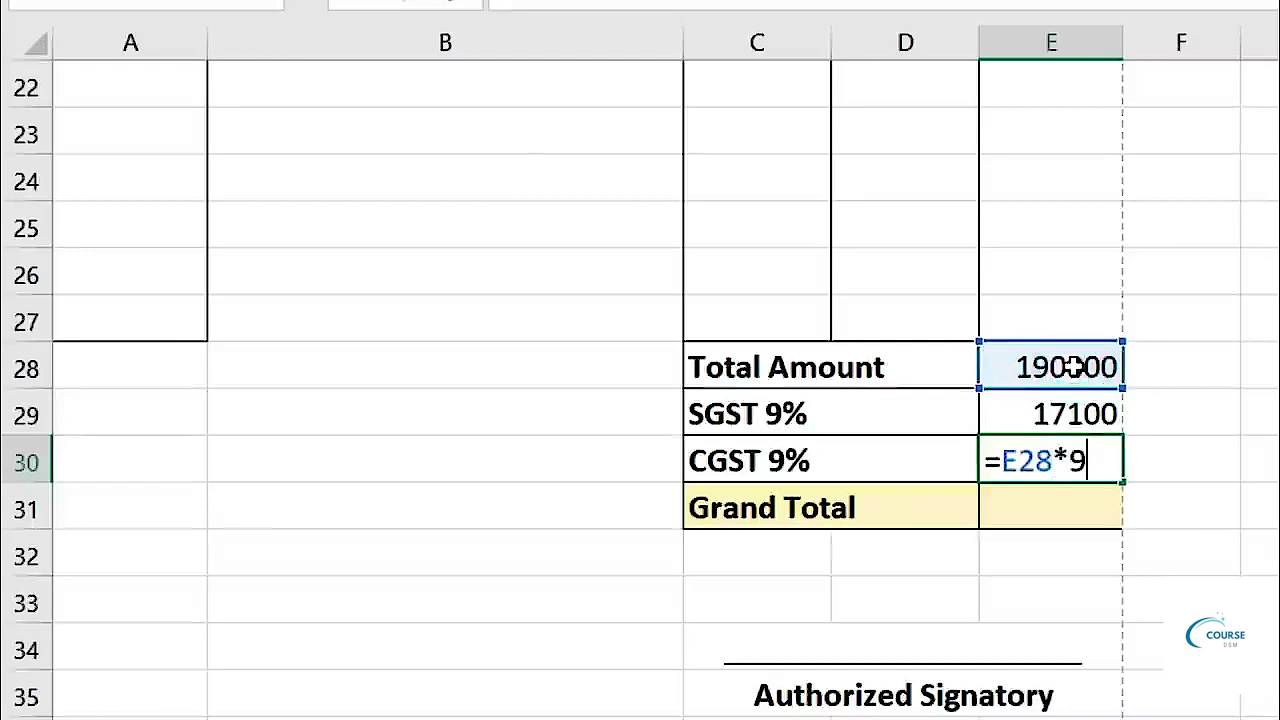
type("%")
key("Return")
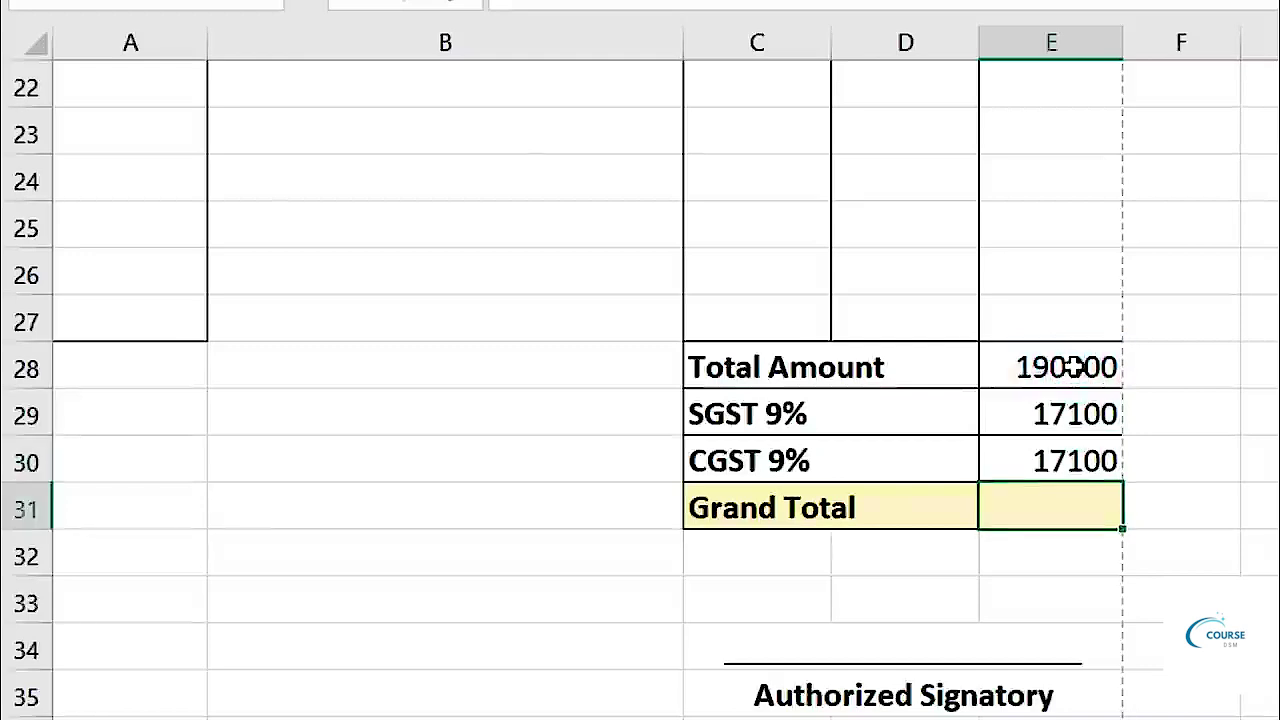
Make the Grand Total =E28+E29+E30, giving 224200.
type("=")
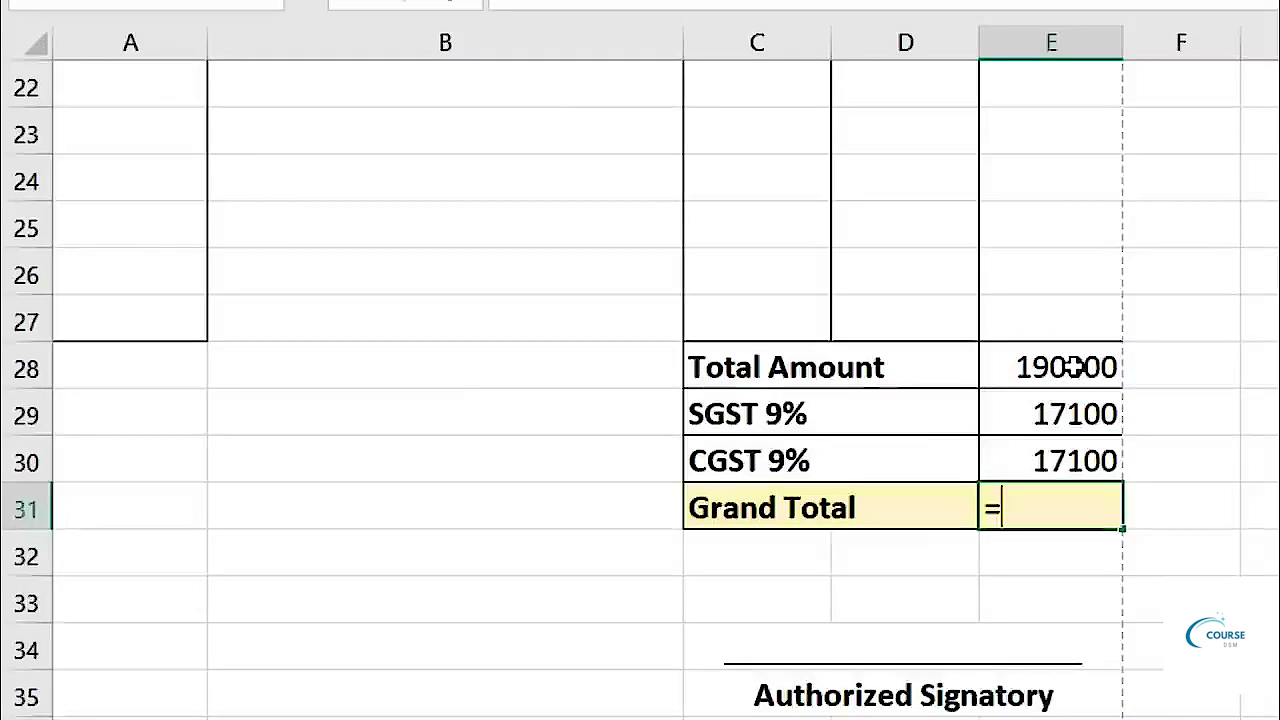
left_click(1073, 367)
type("+")
left_click(1066, 408)
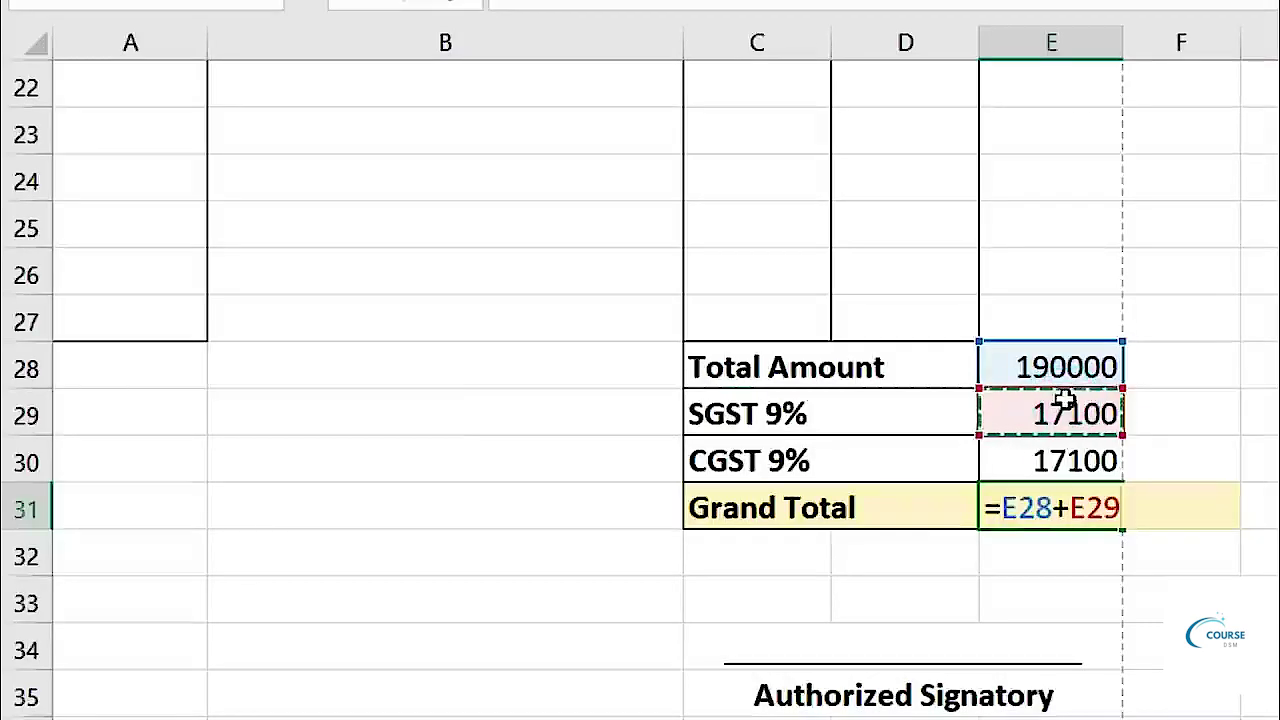
type("+")
left_click(1063, 458)
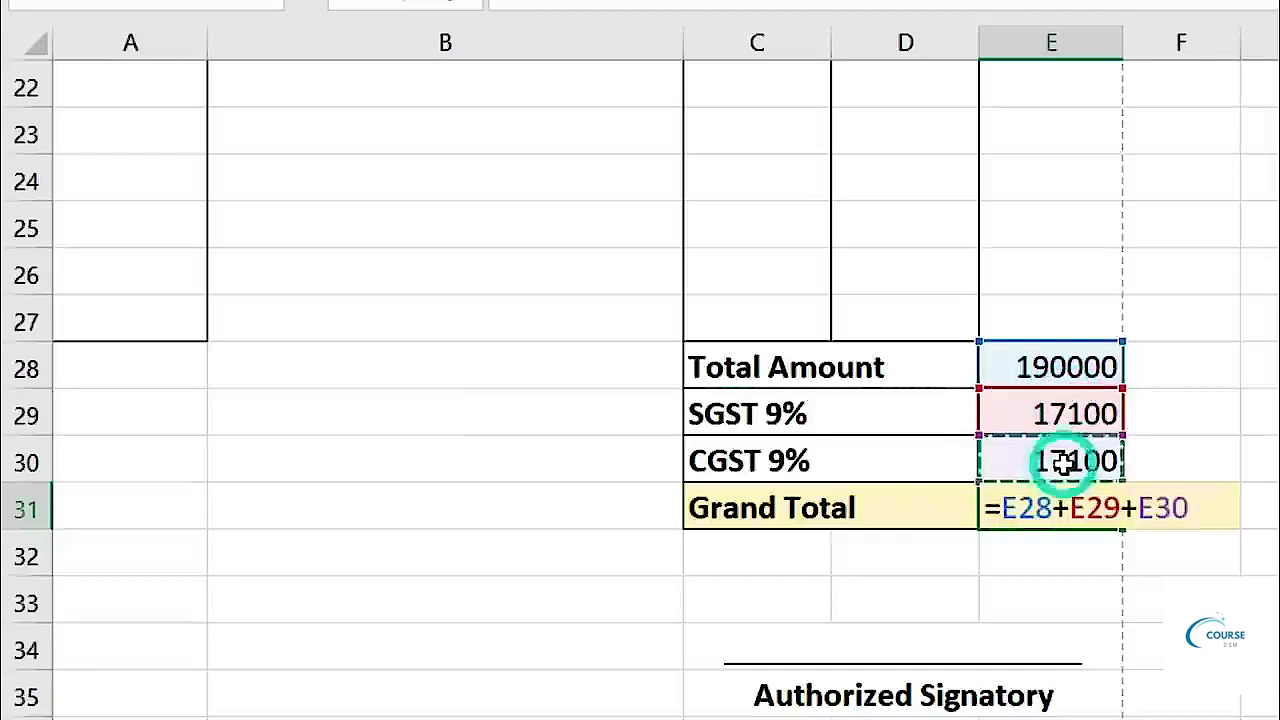
key("Return")
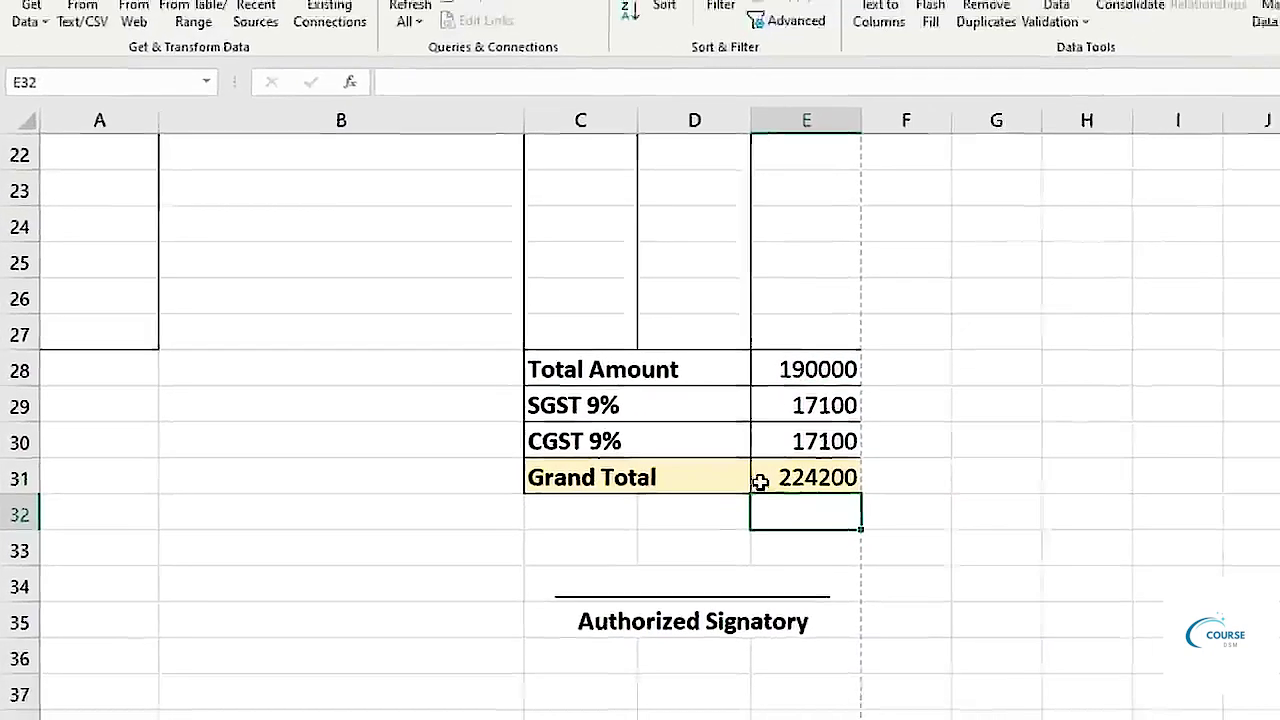
Bold the Grand Total in E31 and check the print preview.
left_click(1037, 510)
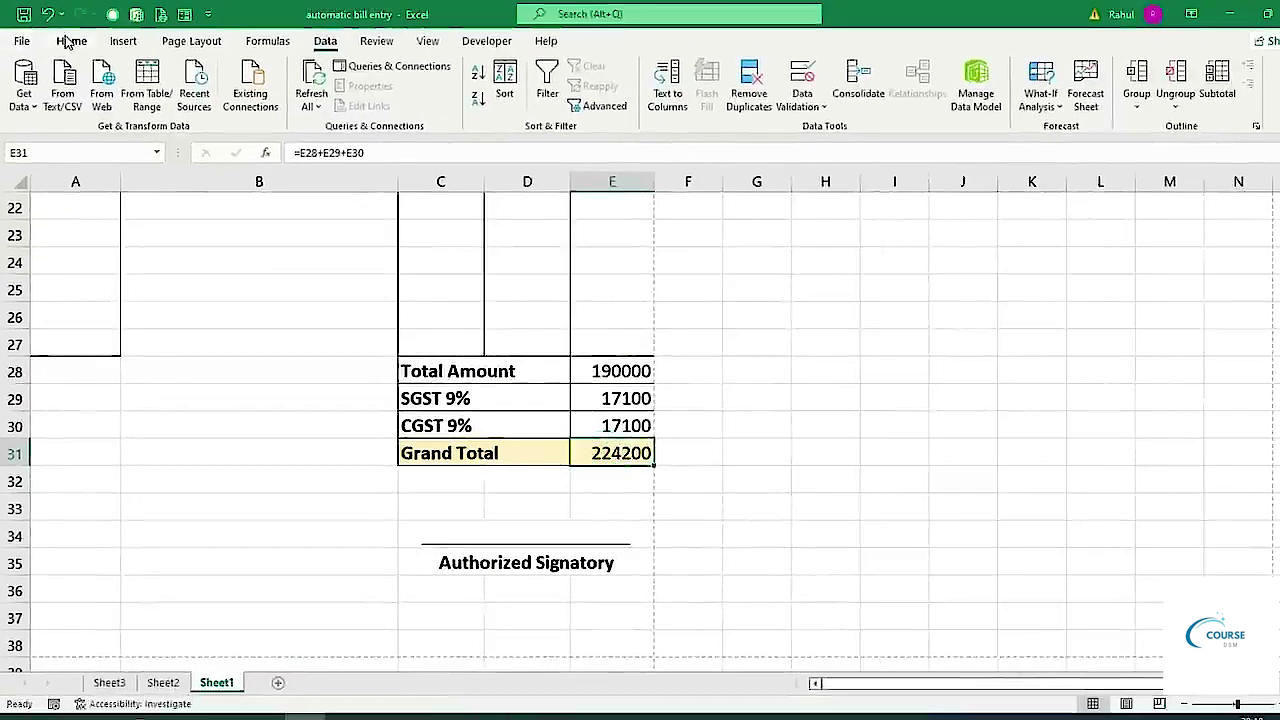
left_click(68, 41)
left_click(153, 102)
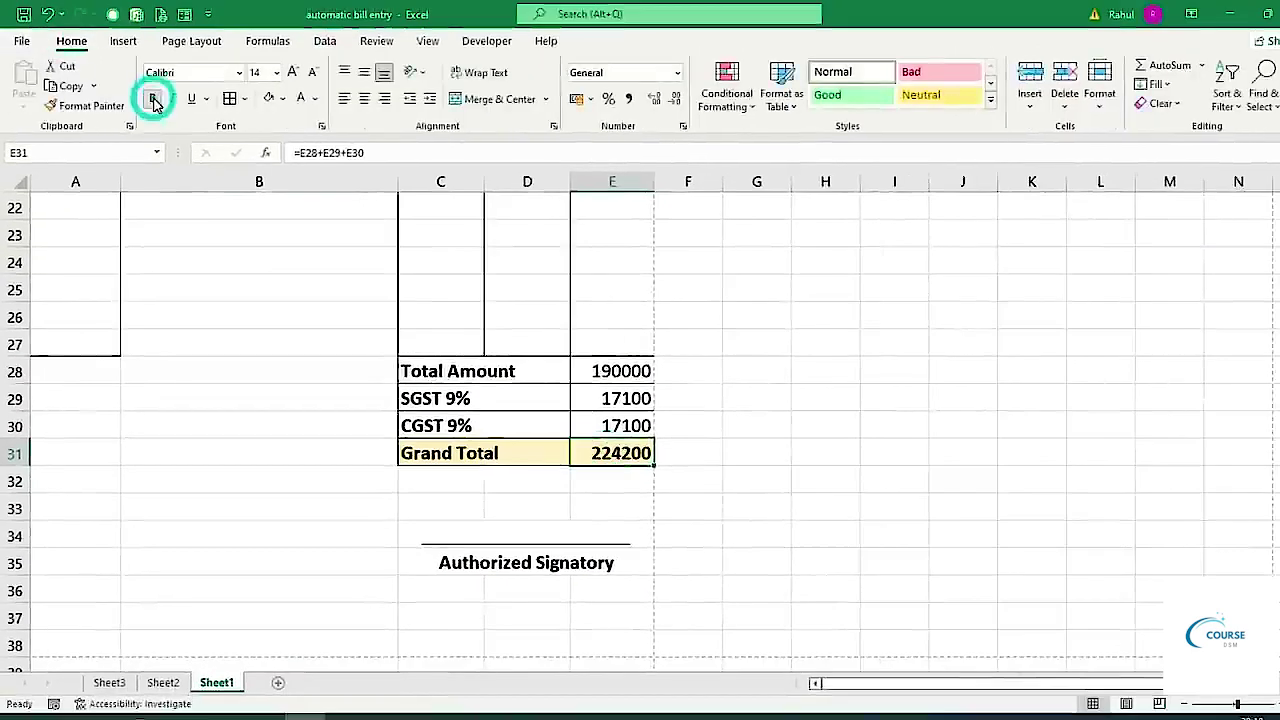
scroll(700, 500, "up", 5)
scroll(556, 612, "up", 2)
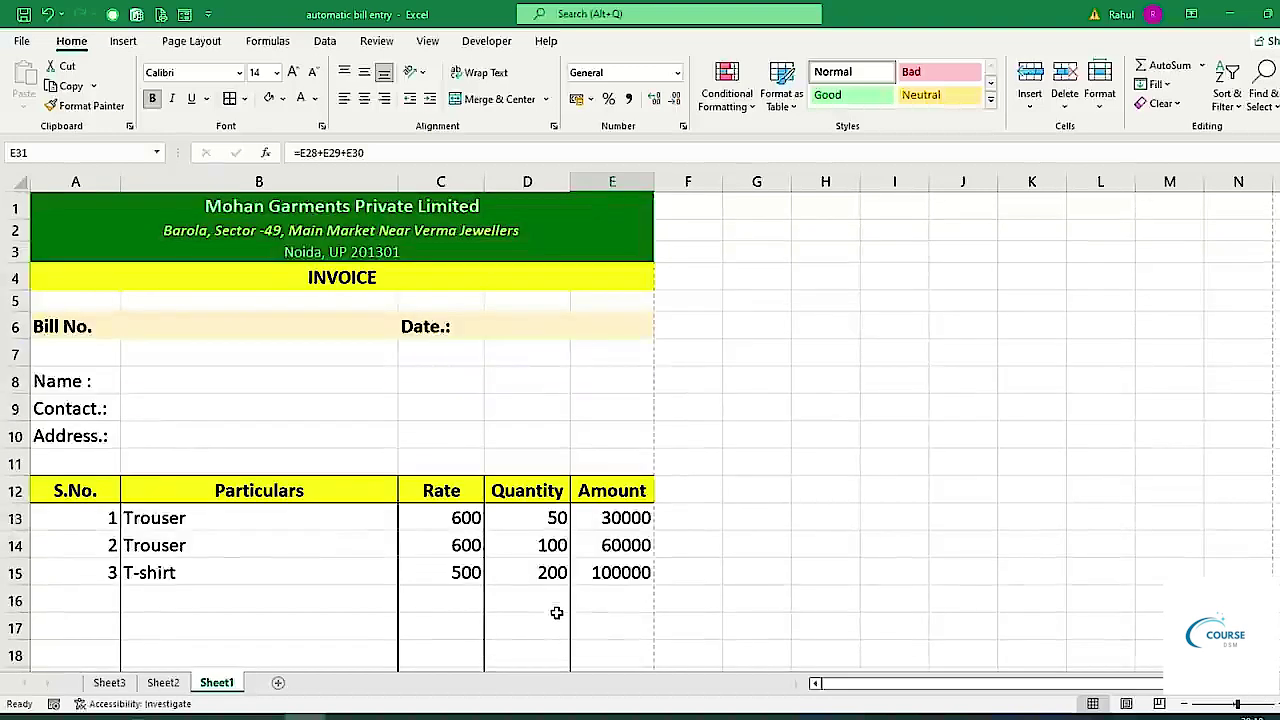
key("ctrl+p")
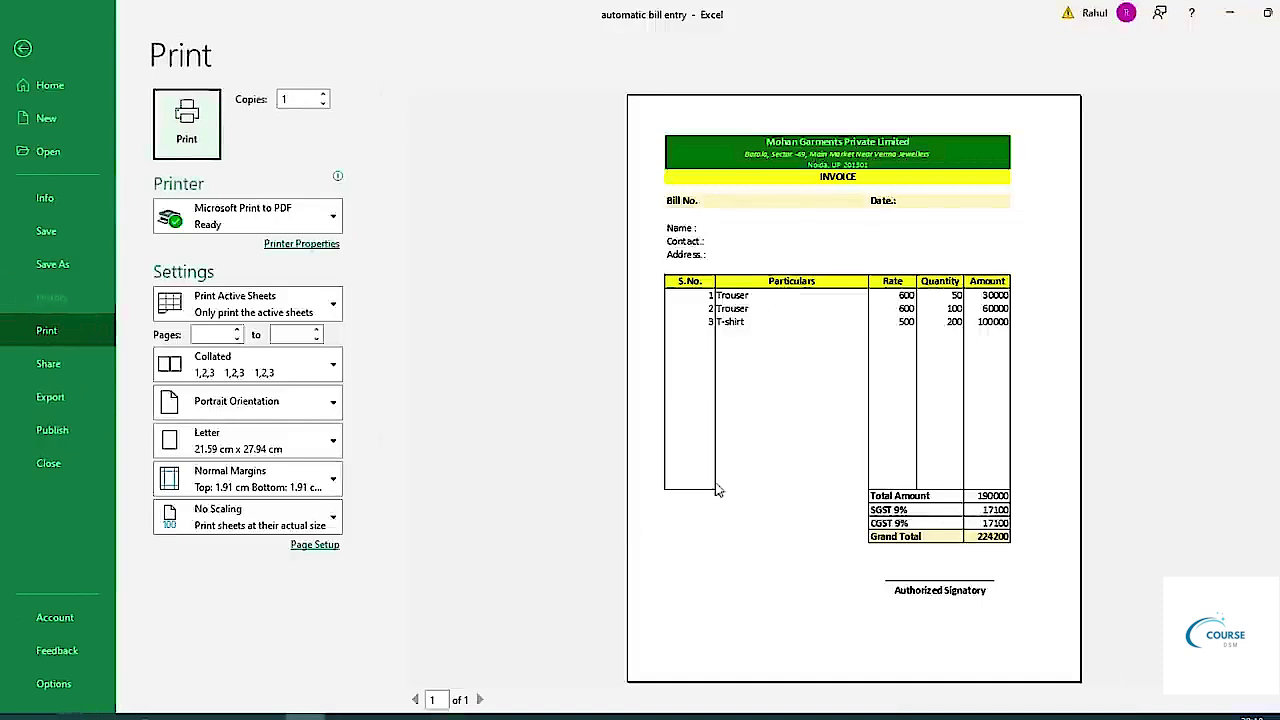
key("Escape")
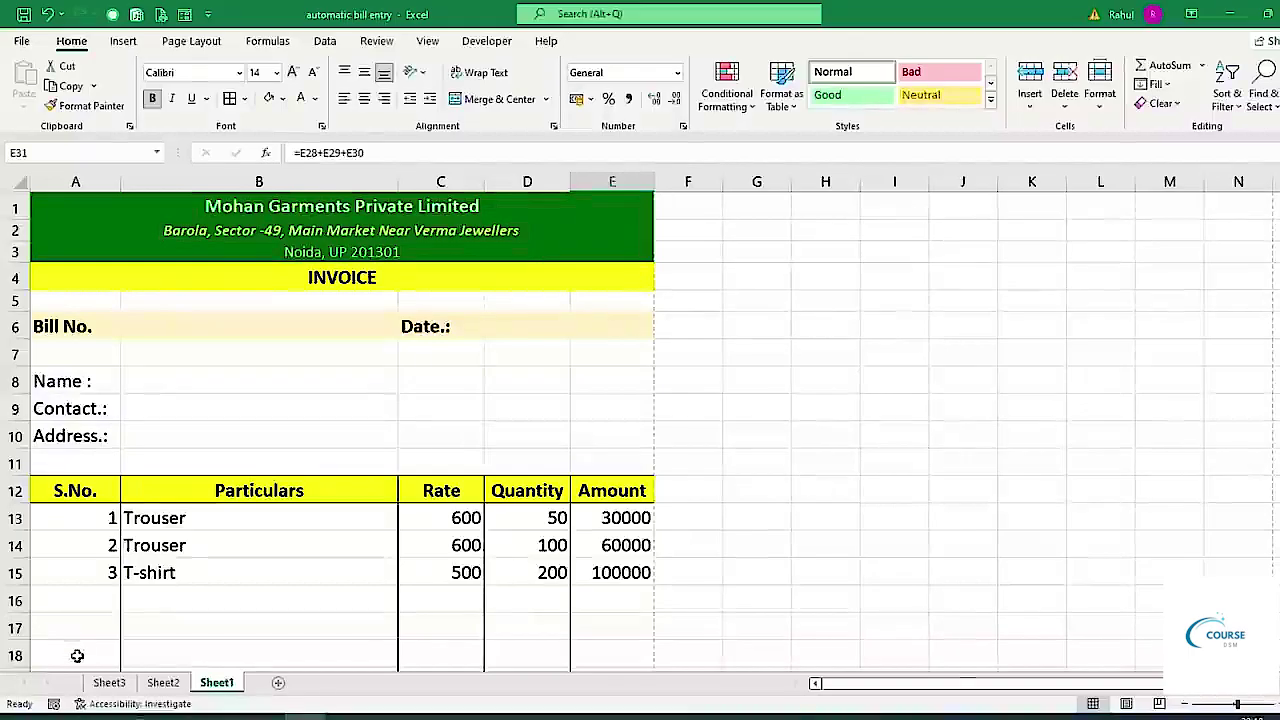
Add a bottom border to B27, the last Particulars cell, and recheck the preview.
scroll(187, 539, "down", 4)
left_click(188, 588)
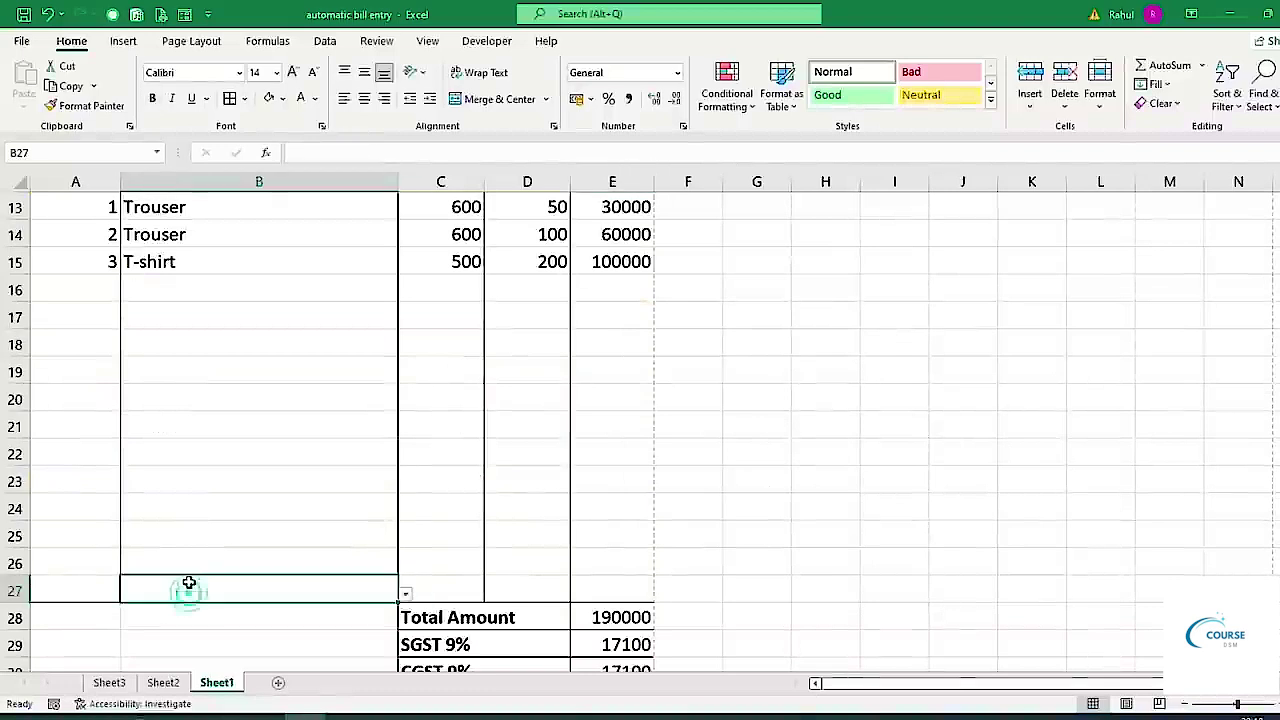
left_click(244, 98)
left_click(263, 145)
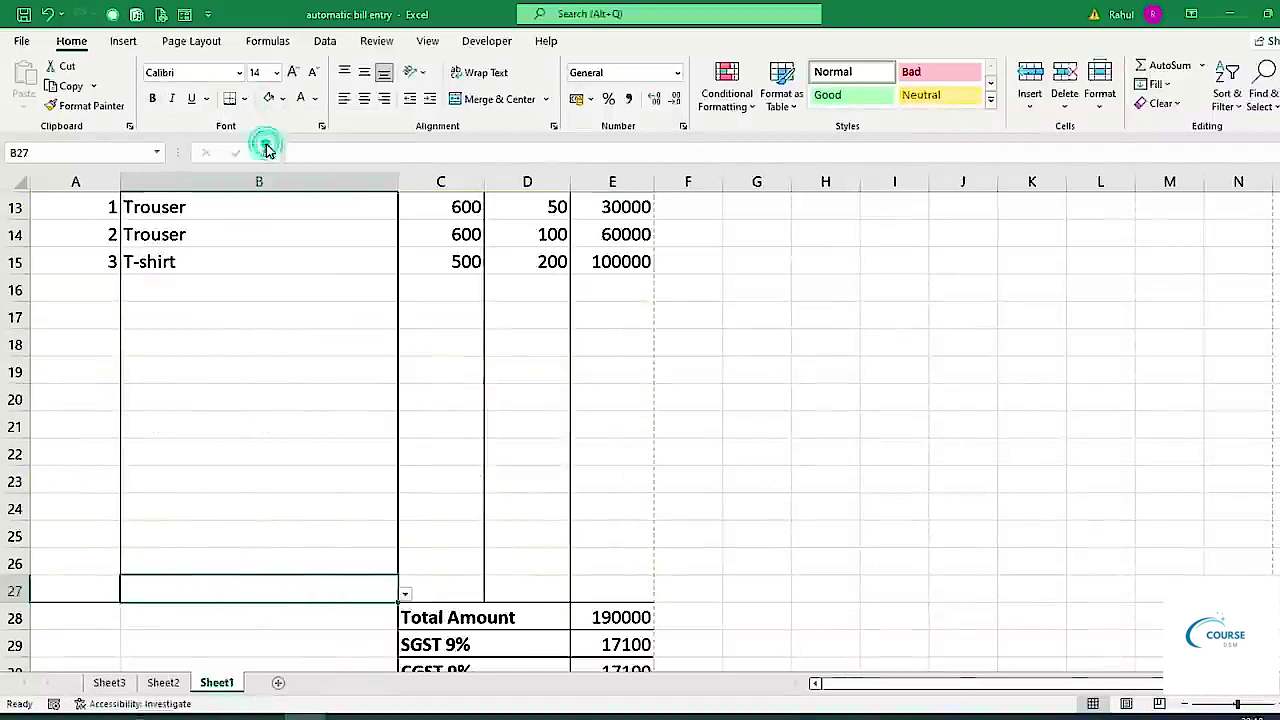
left_click(436, 500)
key("ctrl+p")
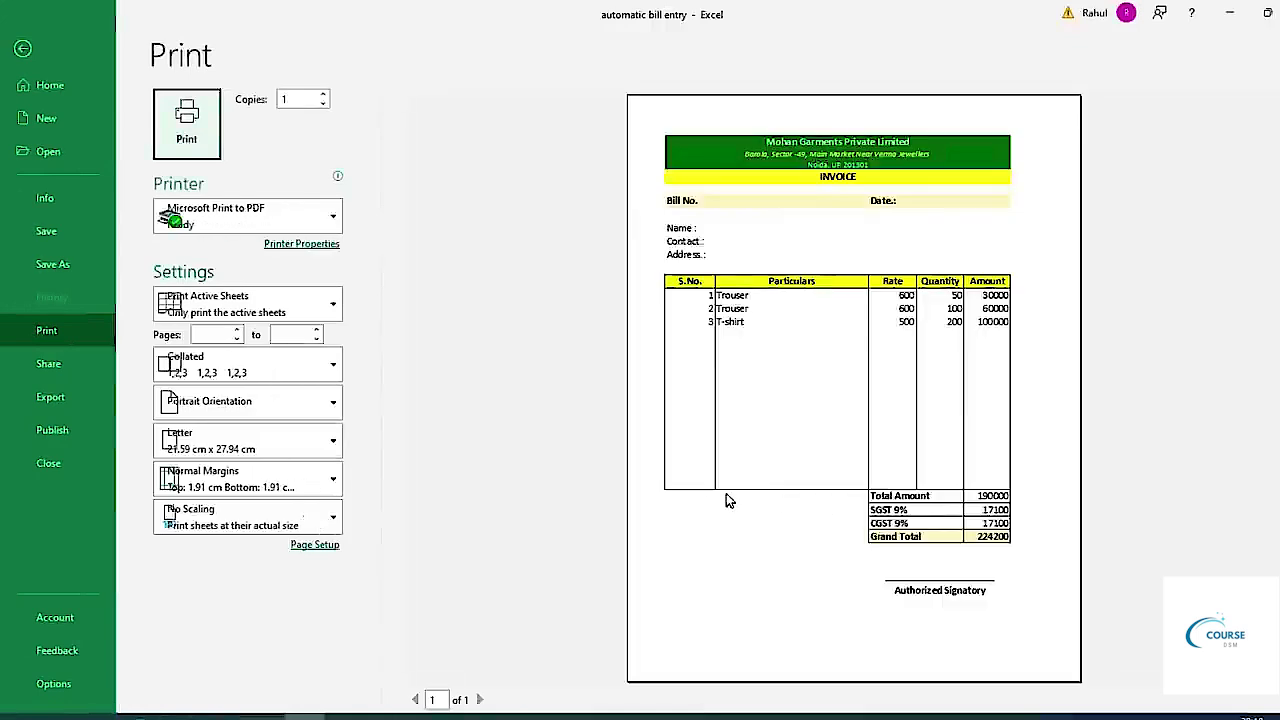
key("Escape")
Centre-align all the item rows of the invoice table.
scroll(65, 400, "up", 4)
left_click_drag(72, 512, 588, 620)
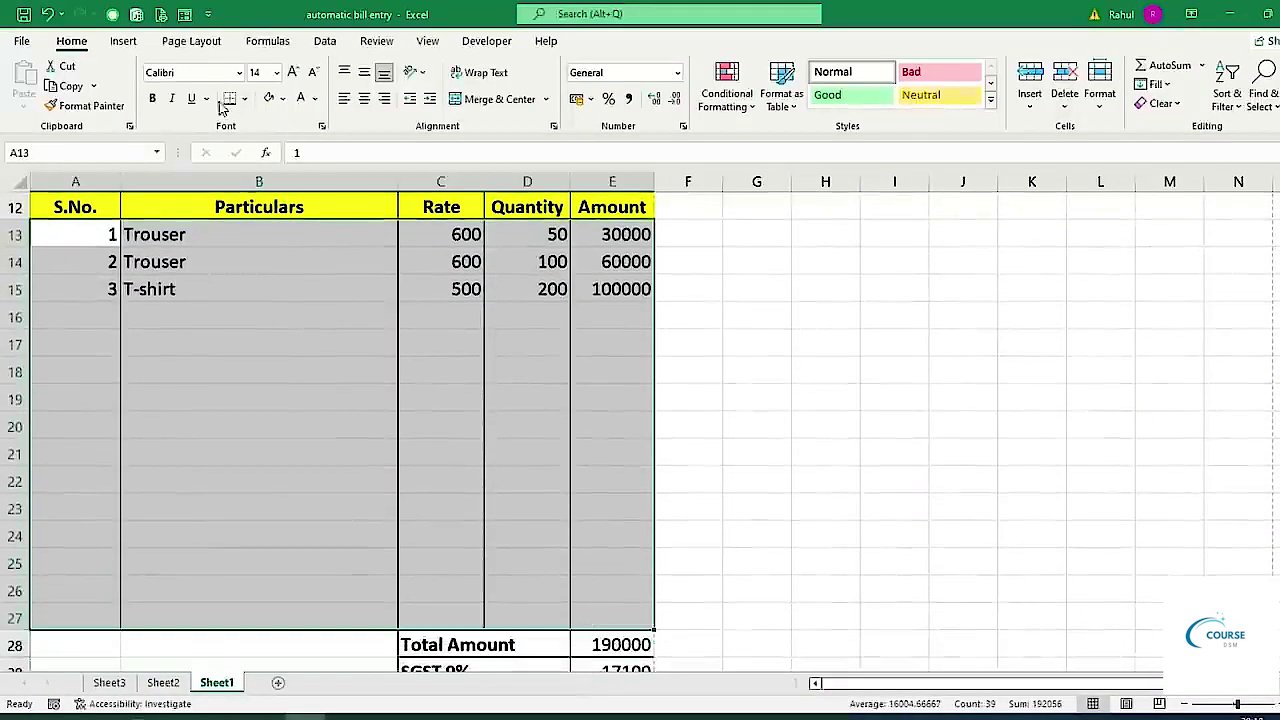
left_click(365, 100)
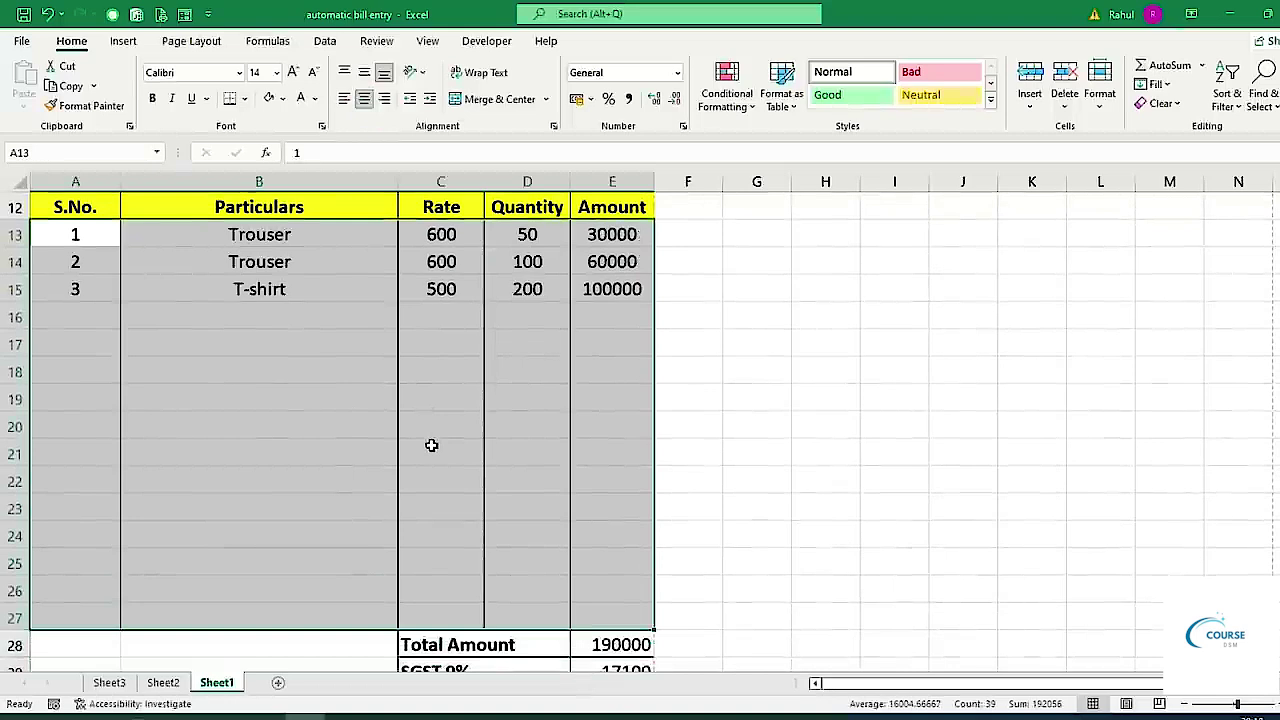
scroll(434, 443, "up", 3)
left_click(688, 450)
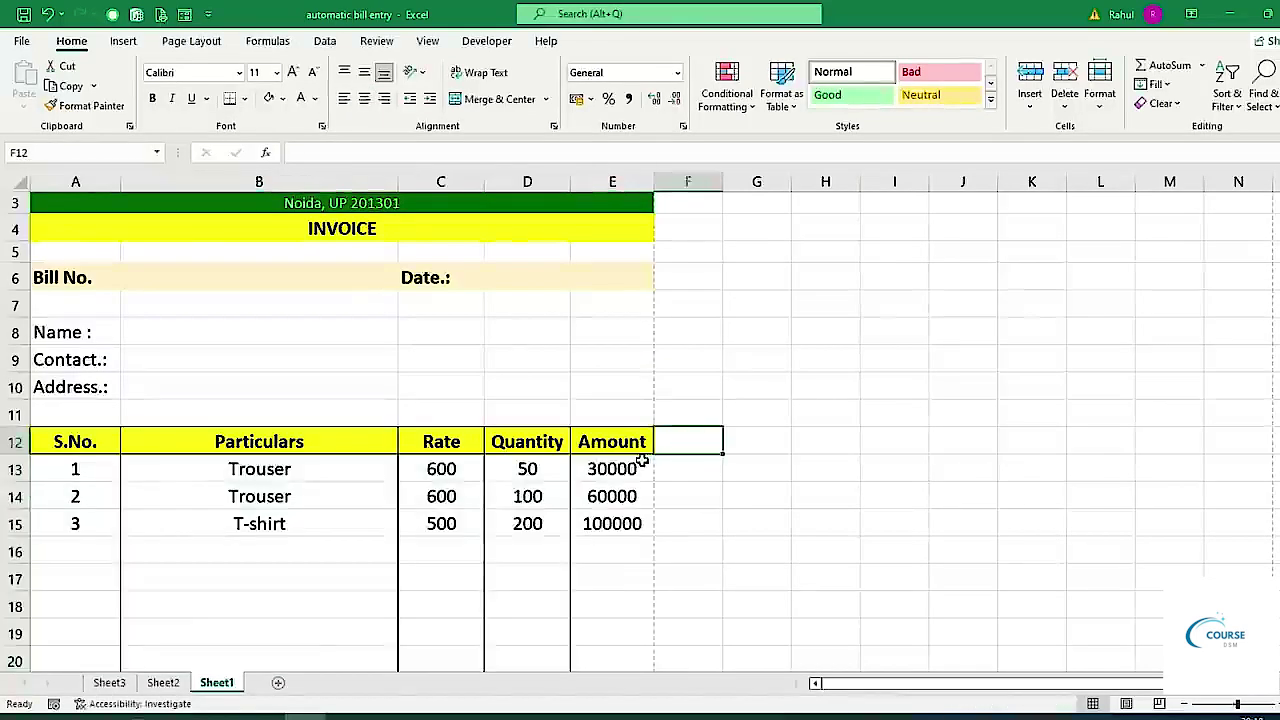
scroll(340, 469, "up", 1)
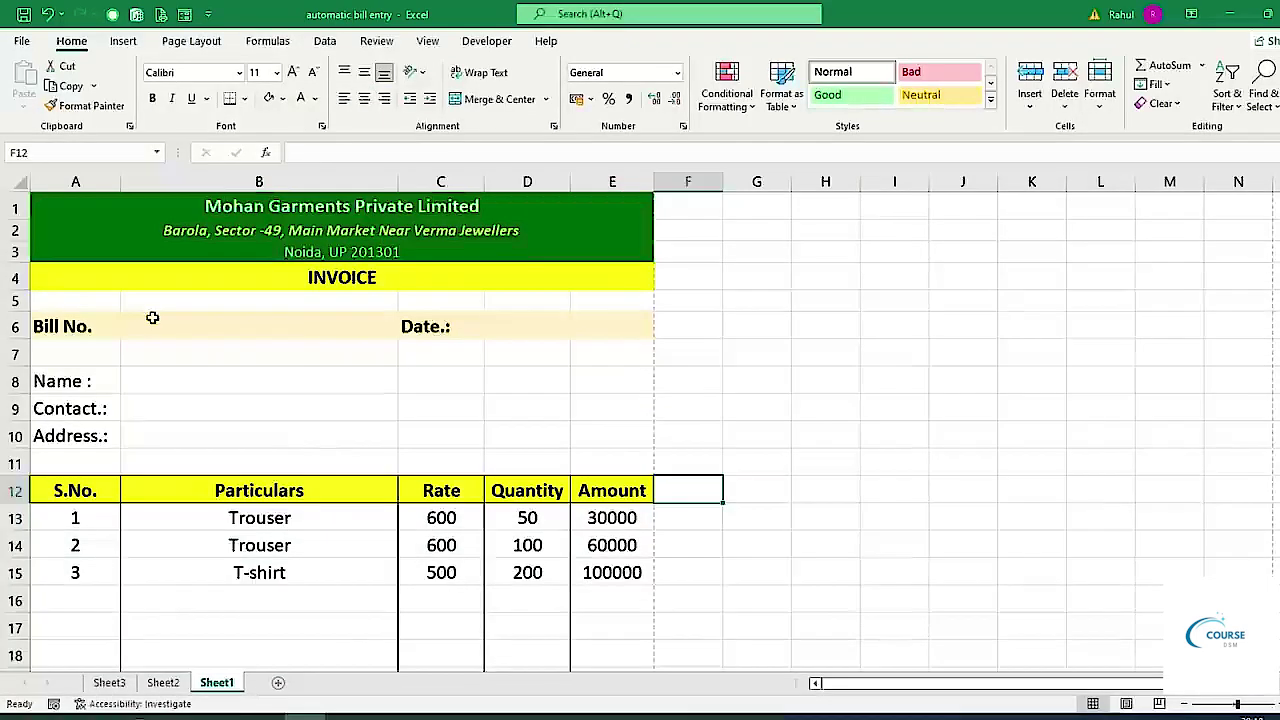
Enter the bill number and the date 26/10/2022.
left_click(150, 326)
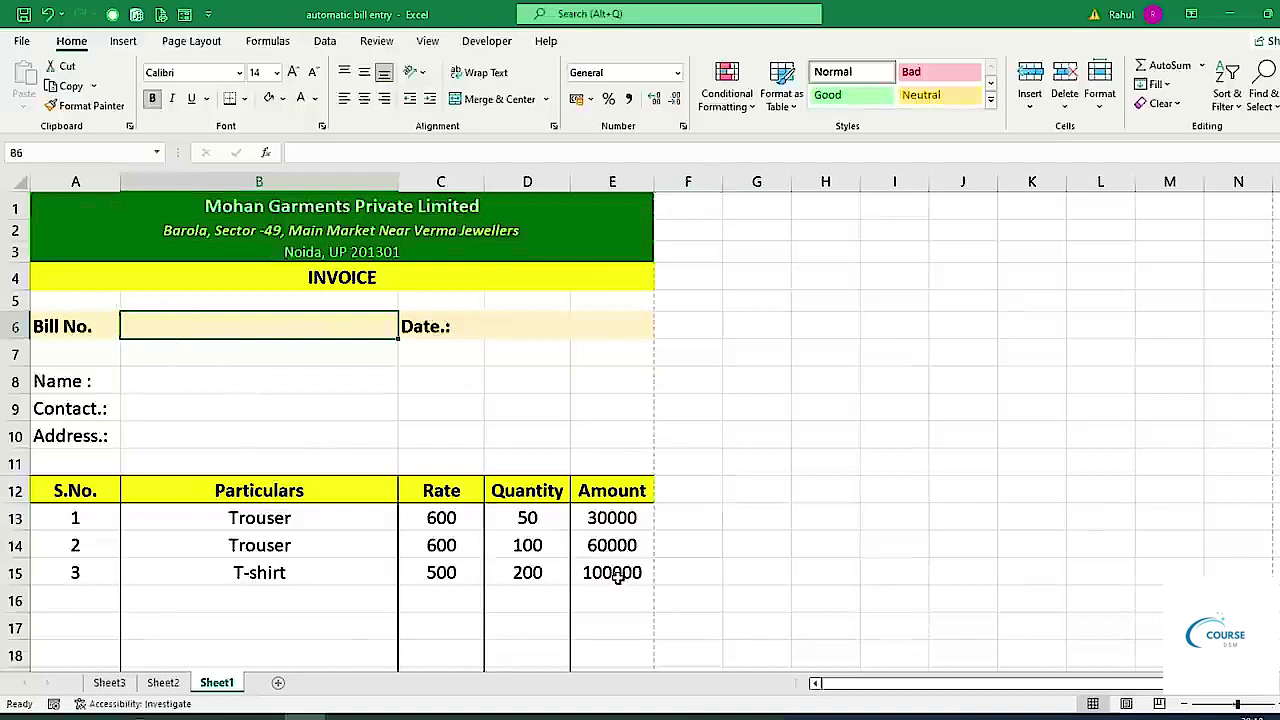
type("e")
key("BackSpace")
type("ES1002")
key("Tab")
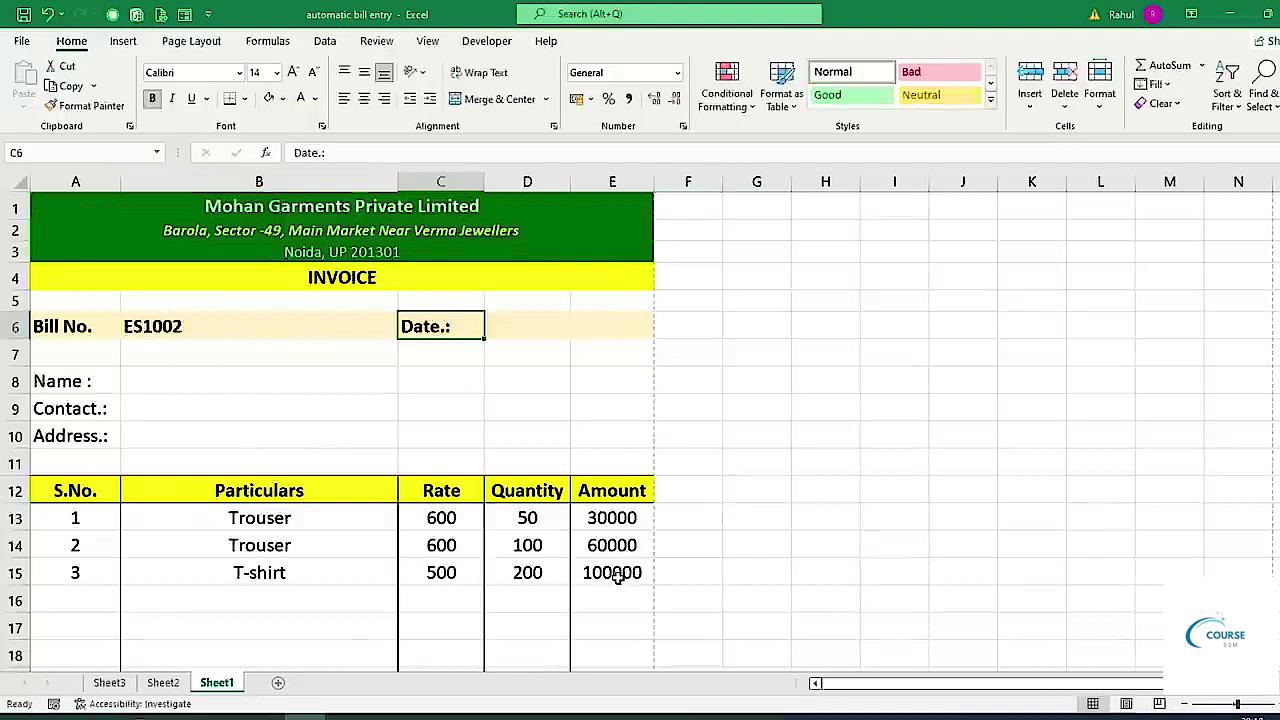
key("Tab")
type("26")
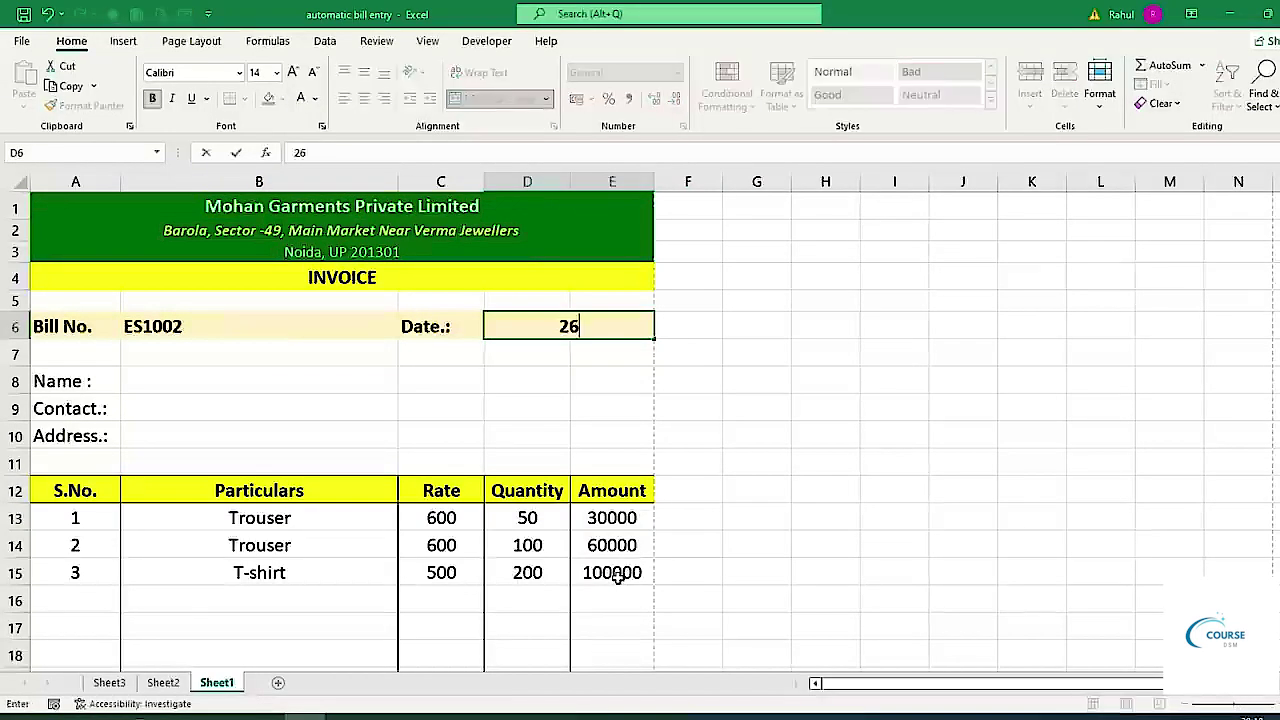
type("/10/2022")
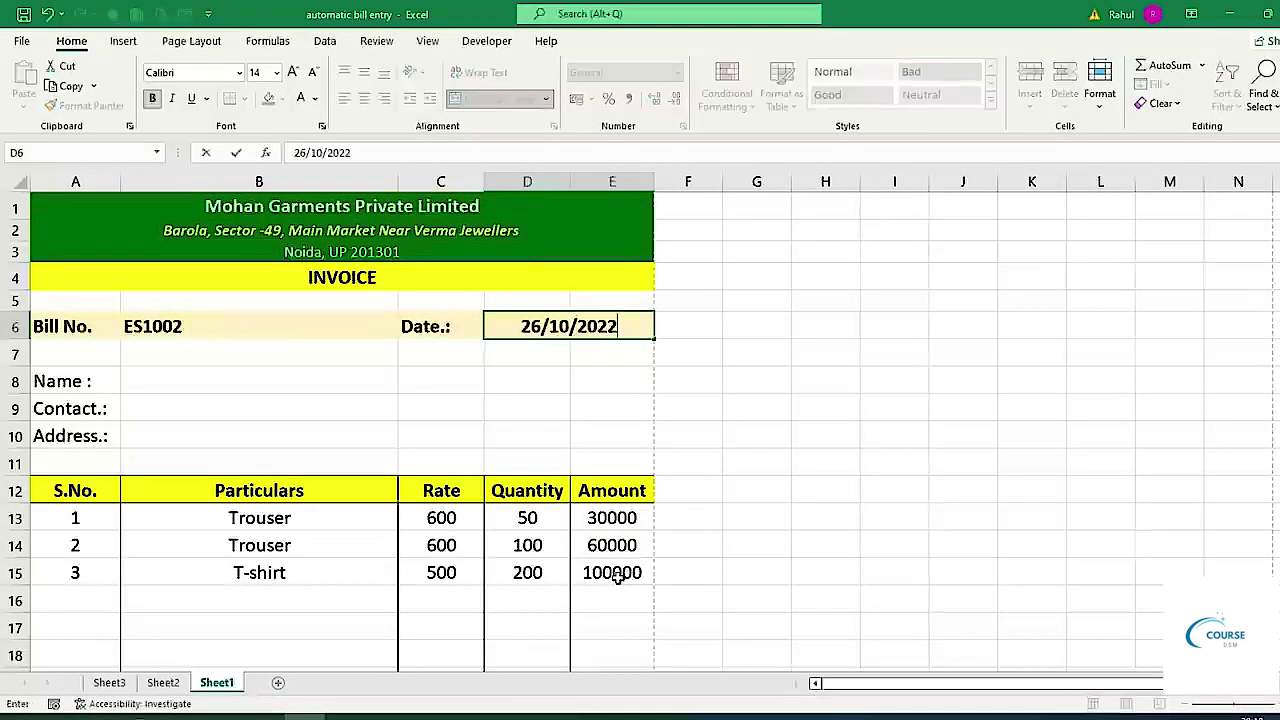
key("Return")
Fill in the customer's name, contact number and address.
key("Return")
key("Return")
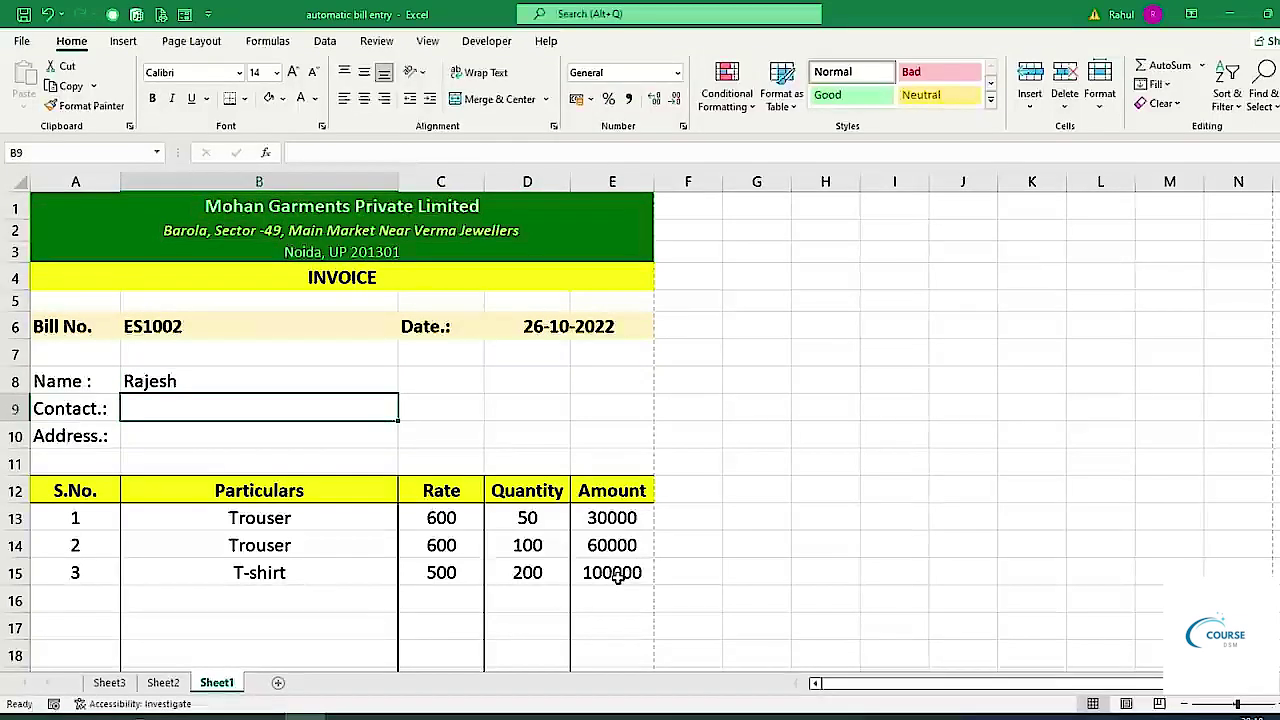
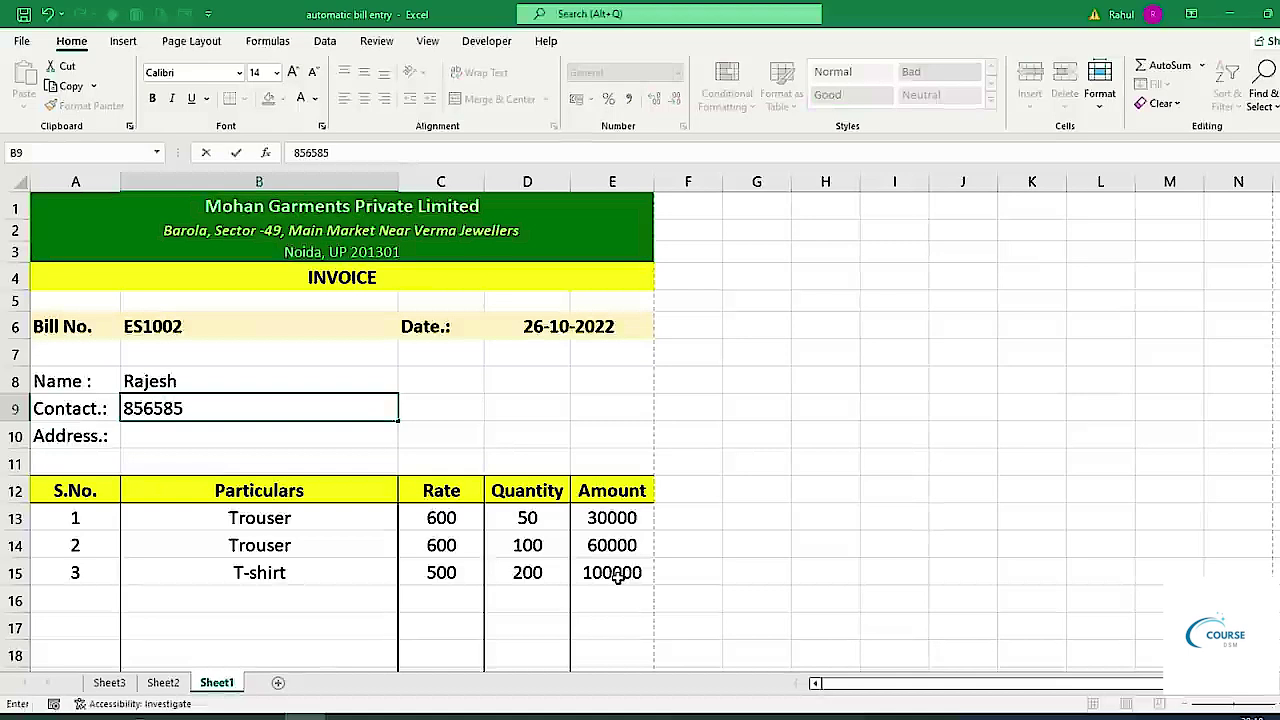
key("Return")
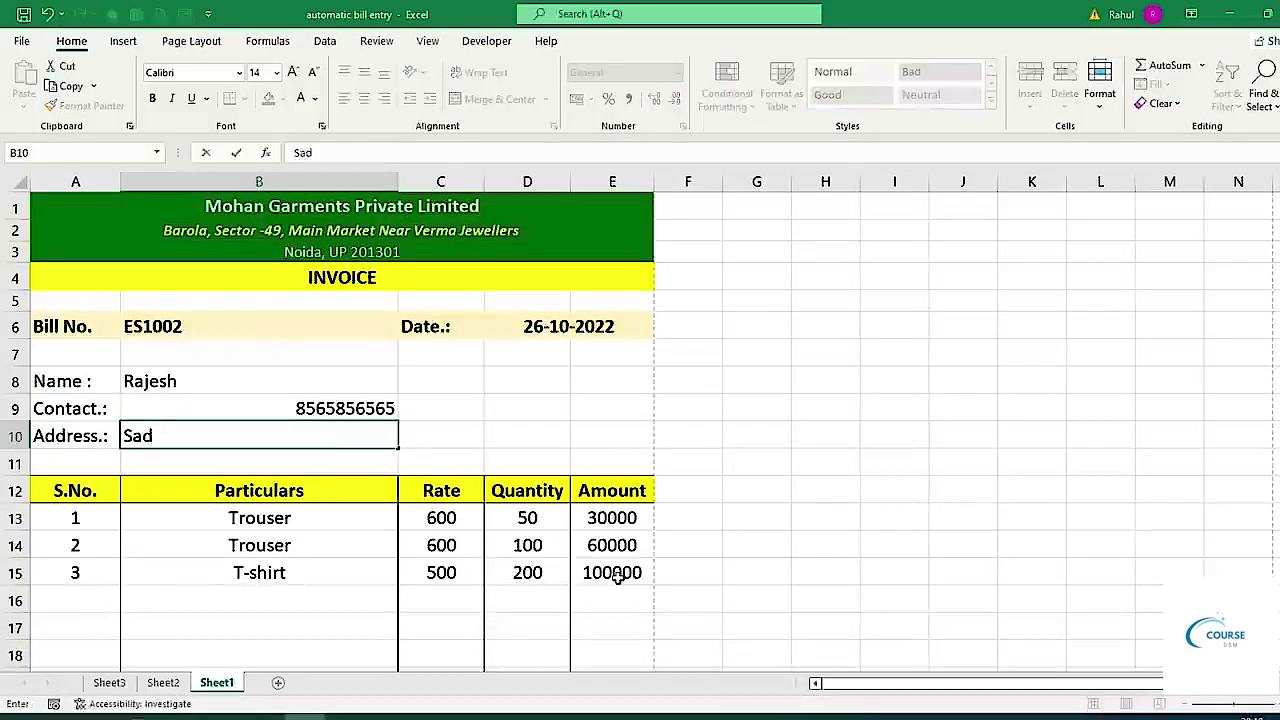
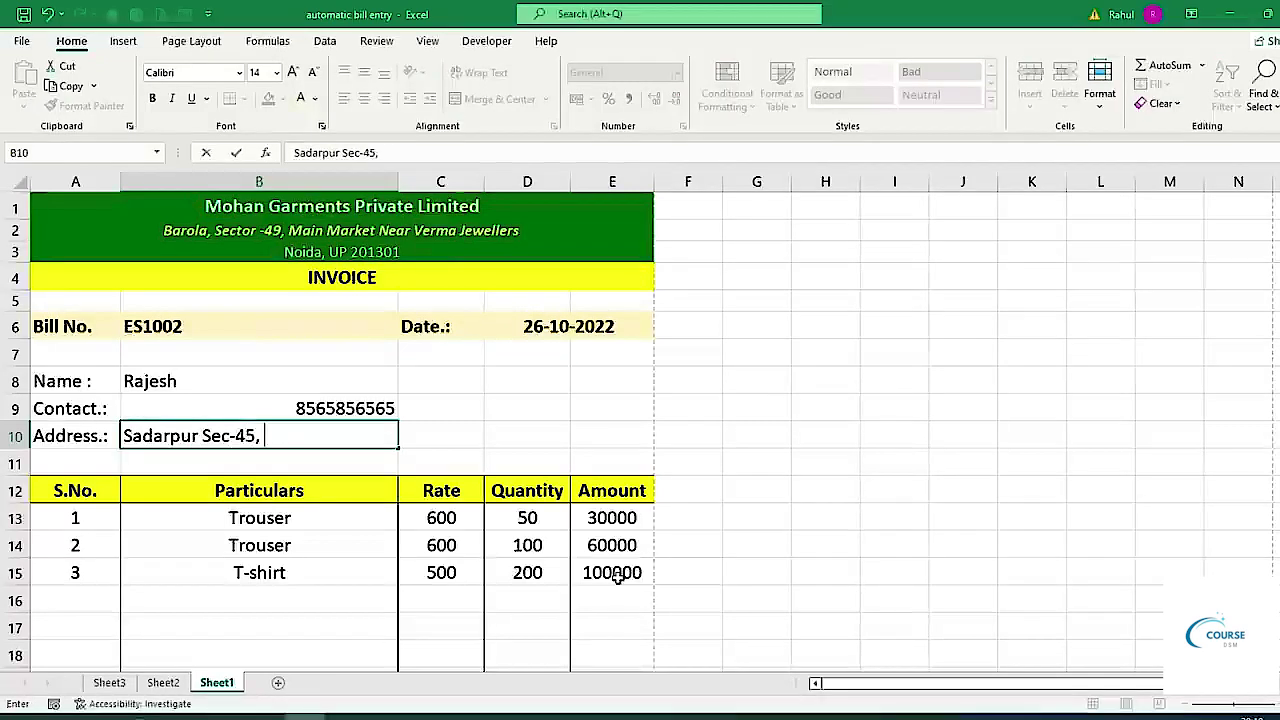
Bold the Name, Contact and Address labels and left-align their entries in B8:B10.
left_click_drag(109, 383, 95, 436)
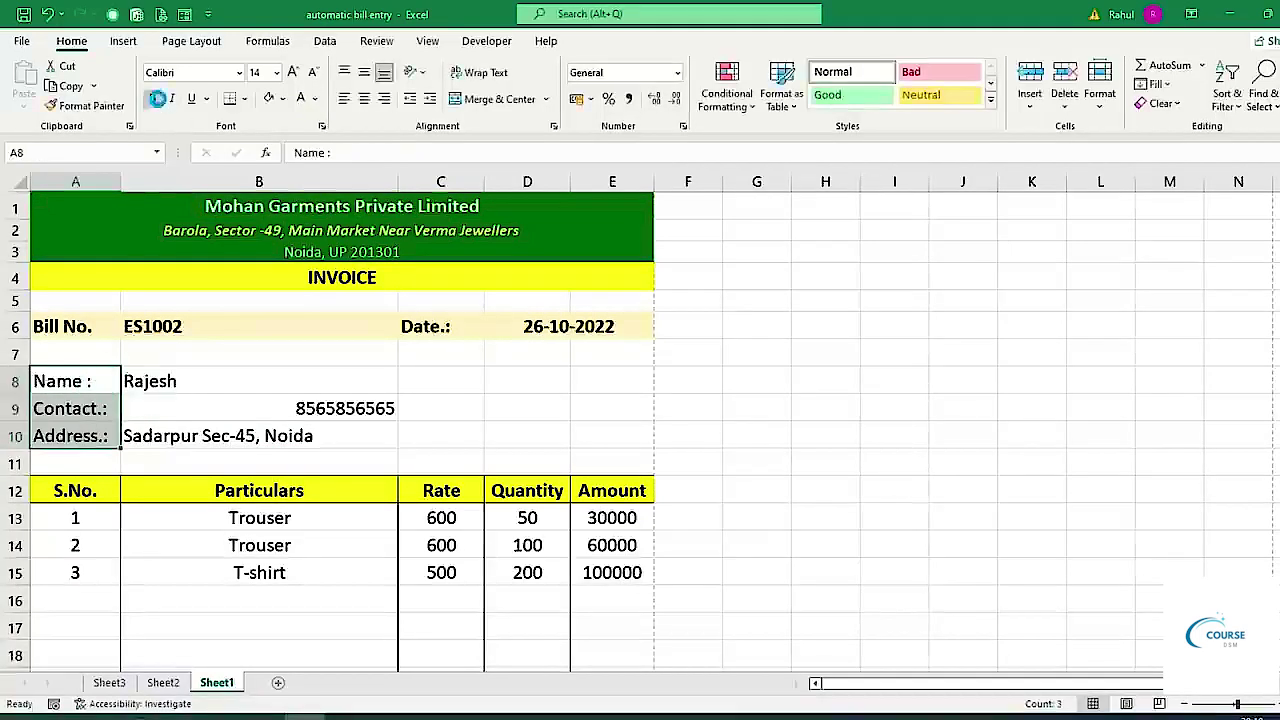
left_click(157, 98)
left_click_drag(229, 386, 229, 436)
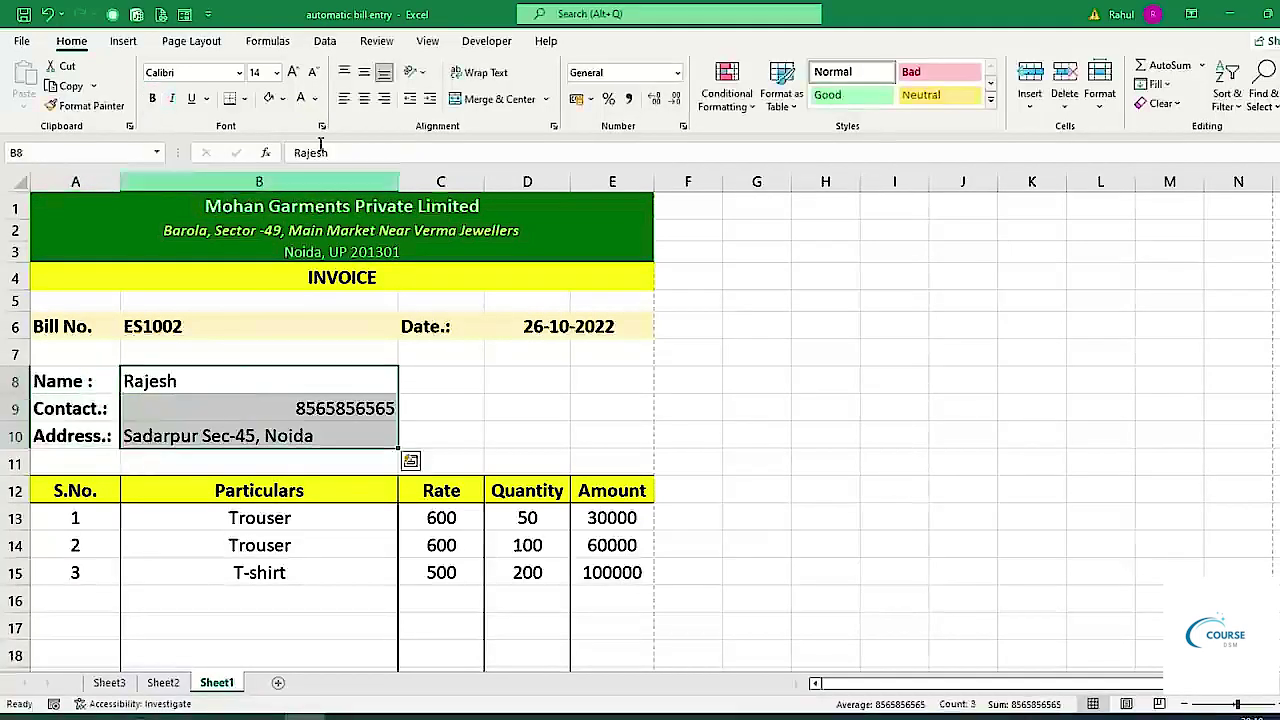
left_click(346, 100)
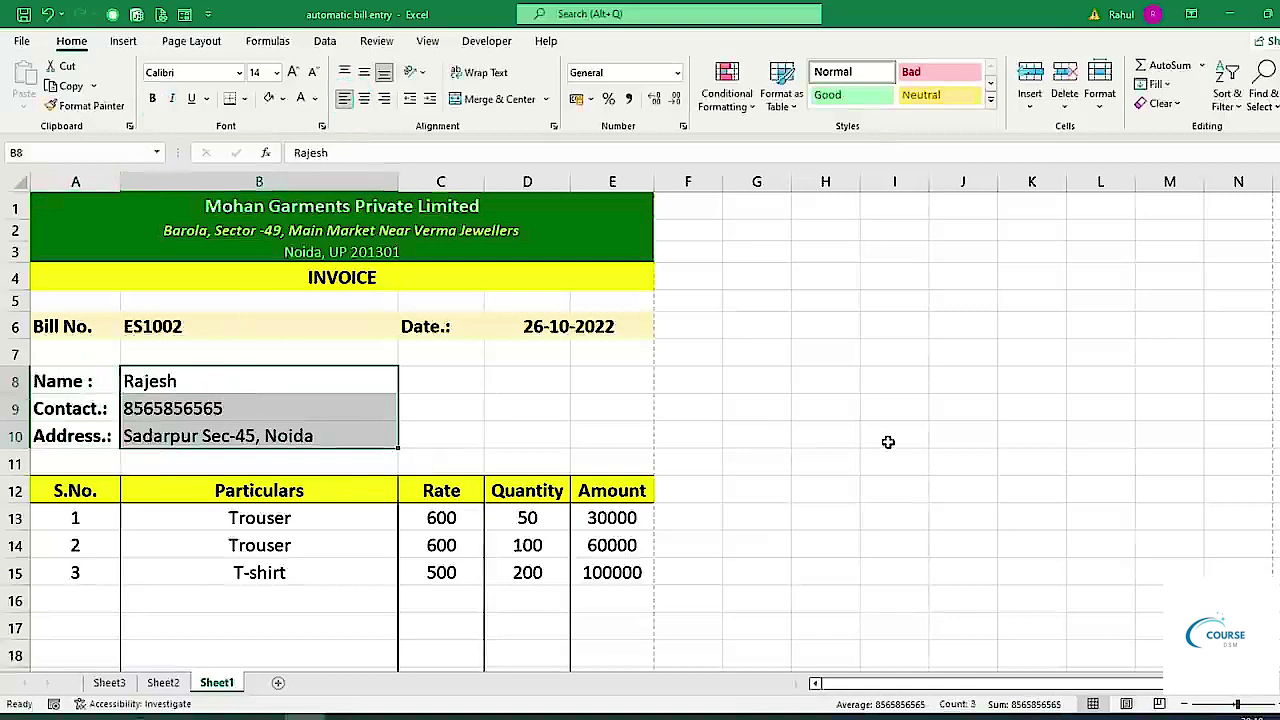
key("ctrl+p")
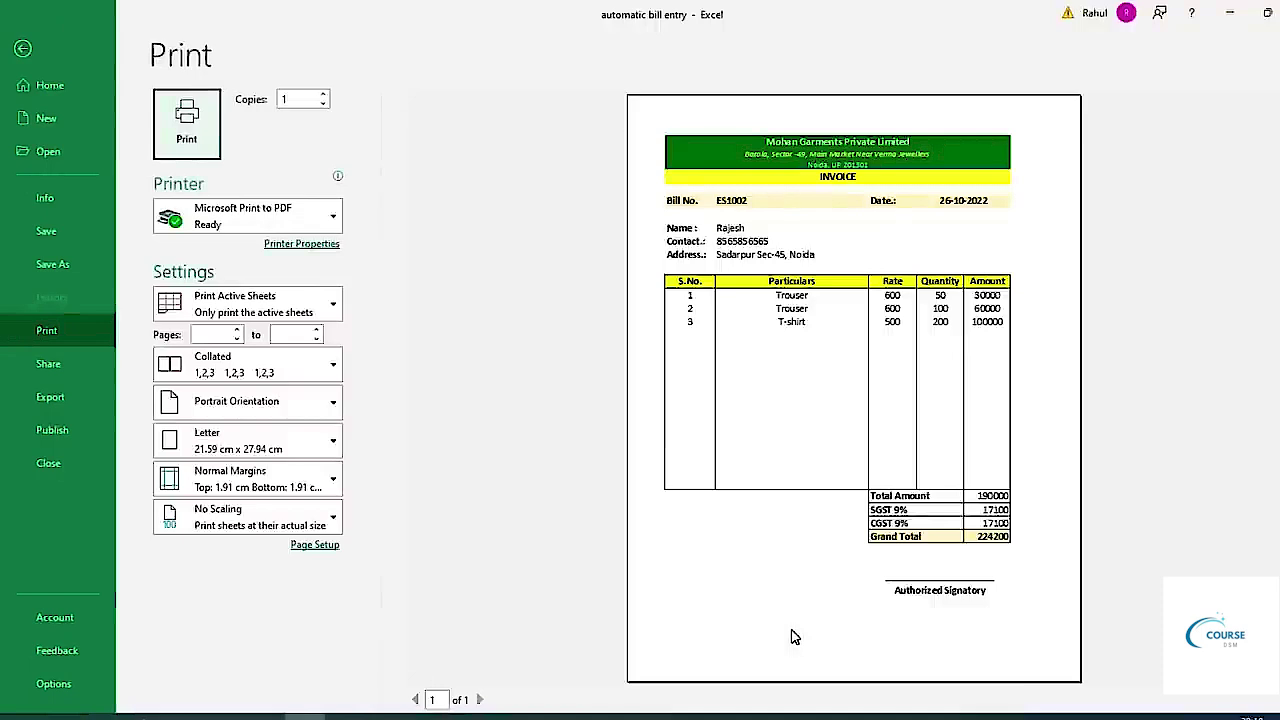
Save a PDF copy of the invoice named 'automatic bill entry'.
key("Escape")
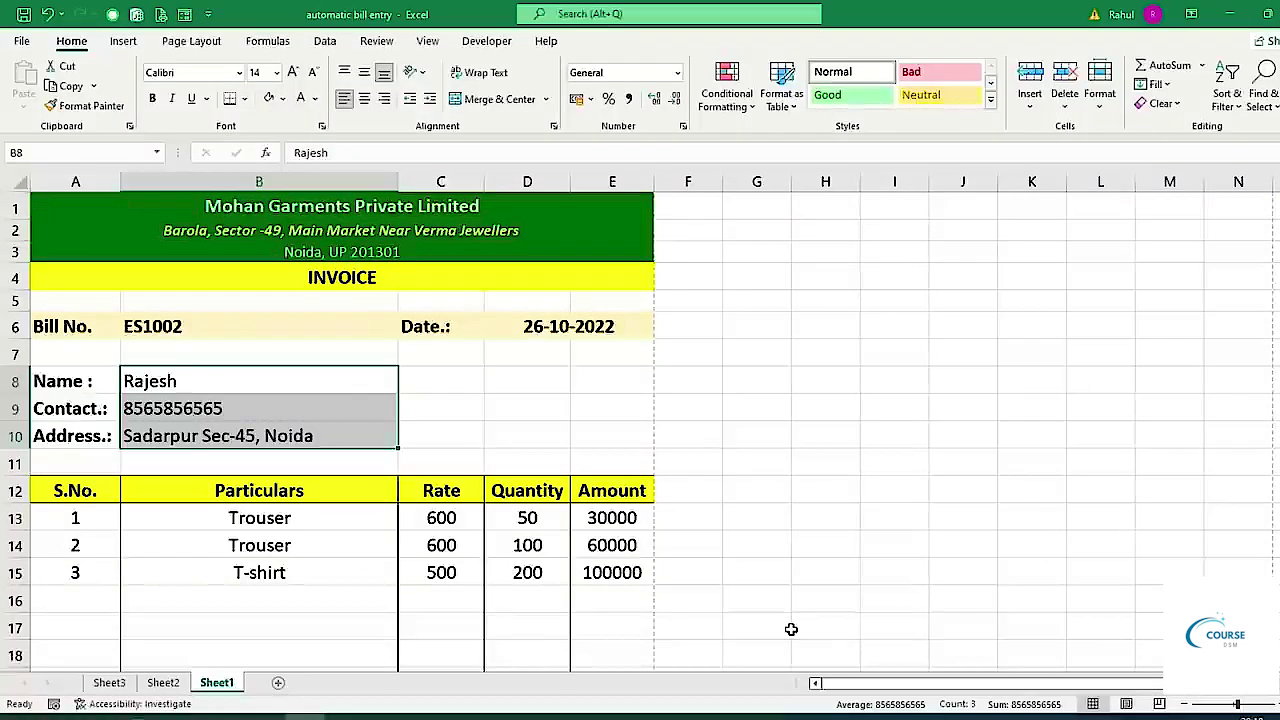
key("F12")
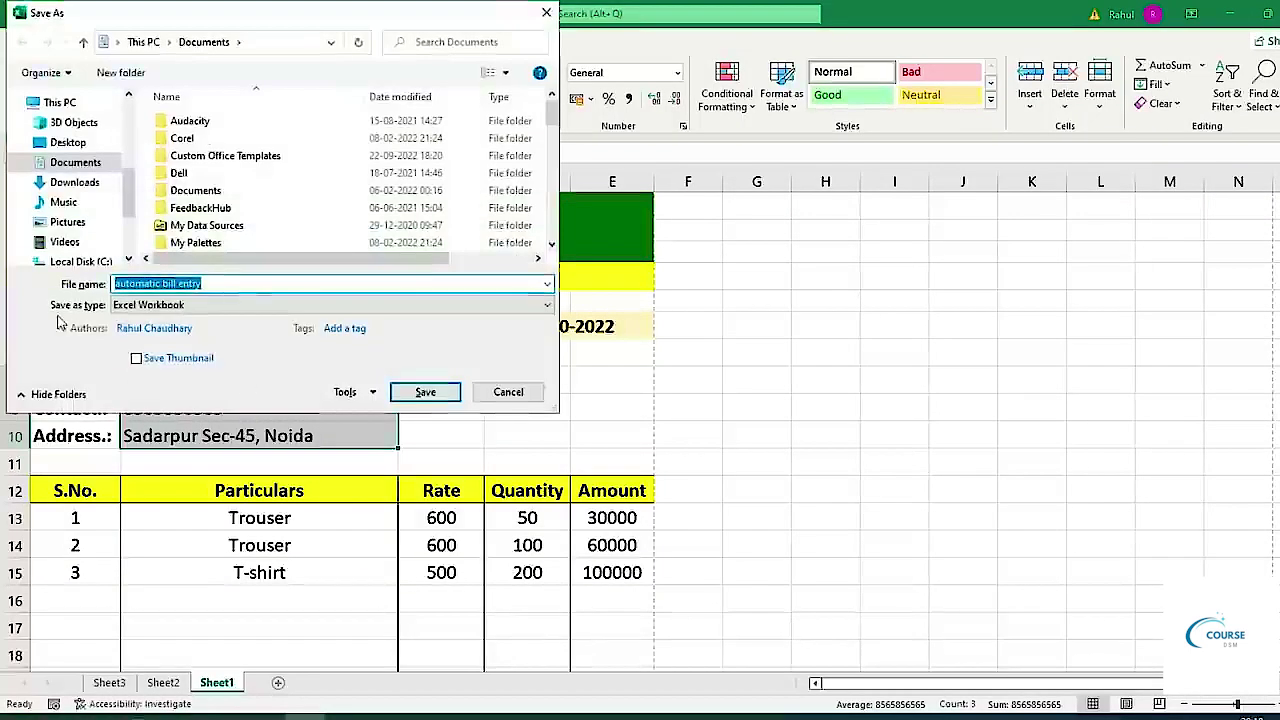
left_click(140, 305)
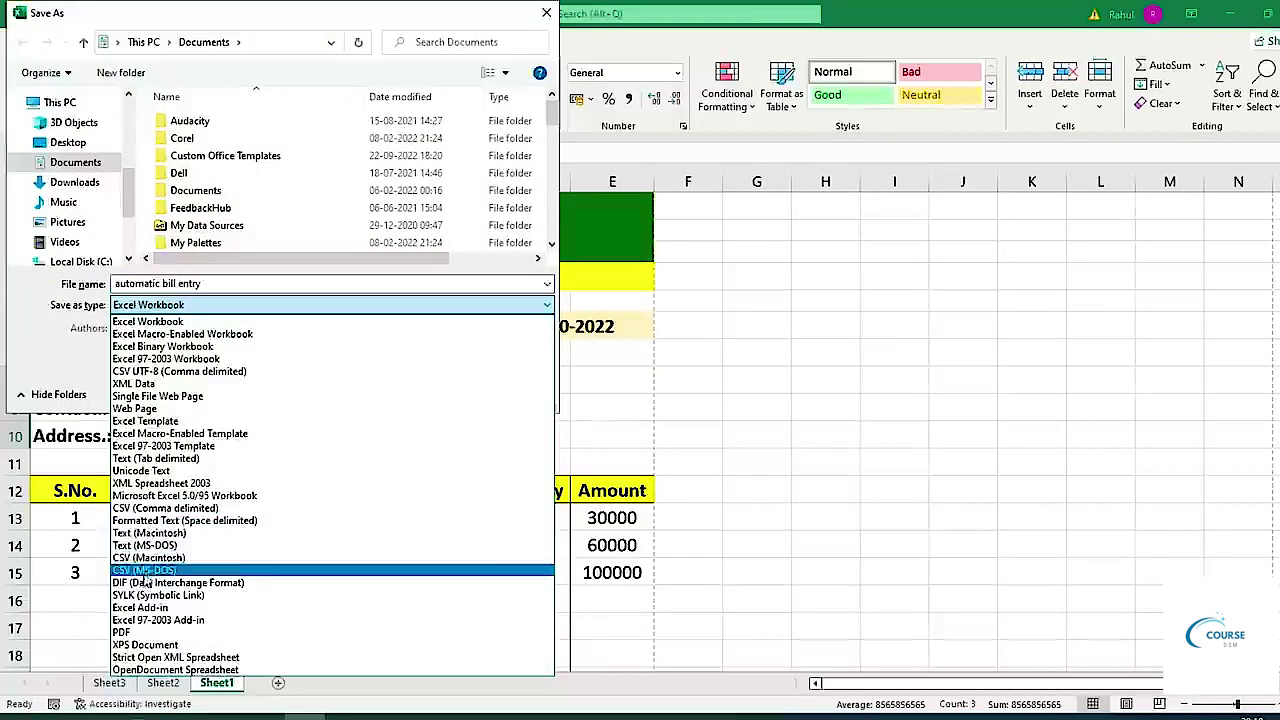
left_click(118, 632)
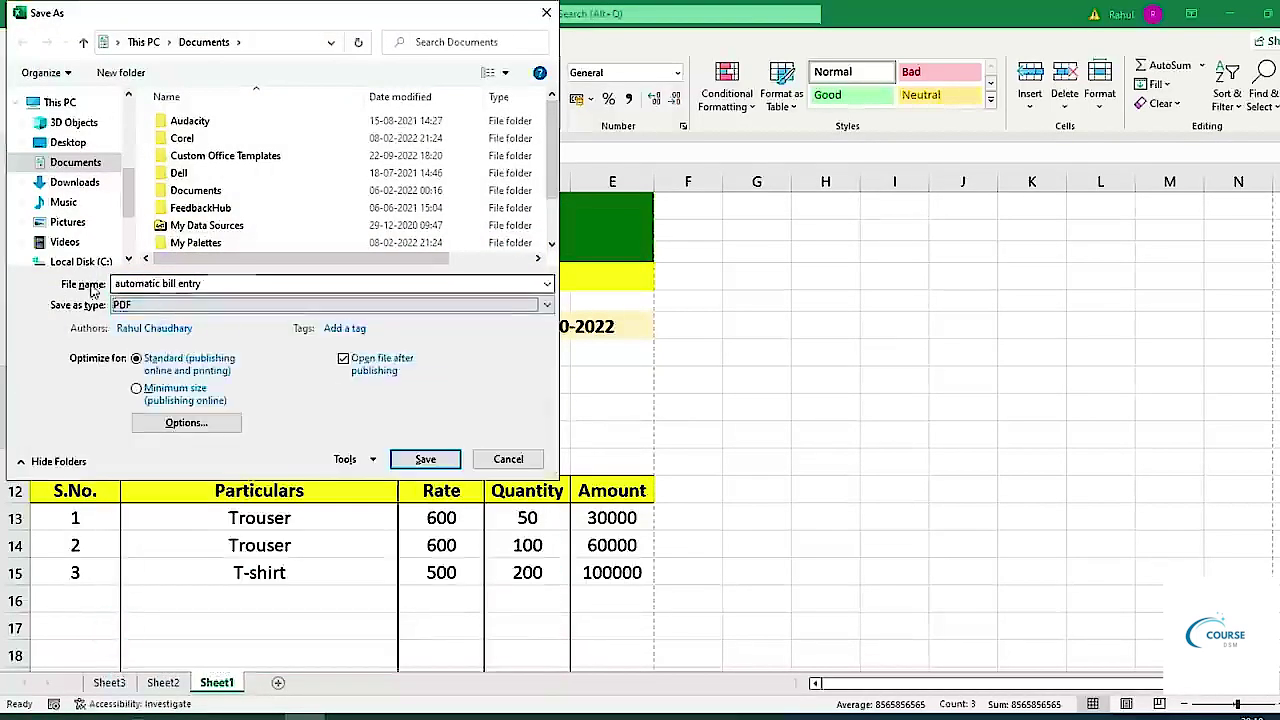
left_click(213, 286)
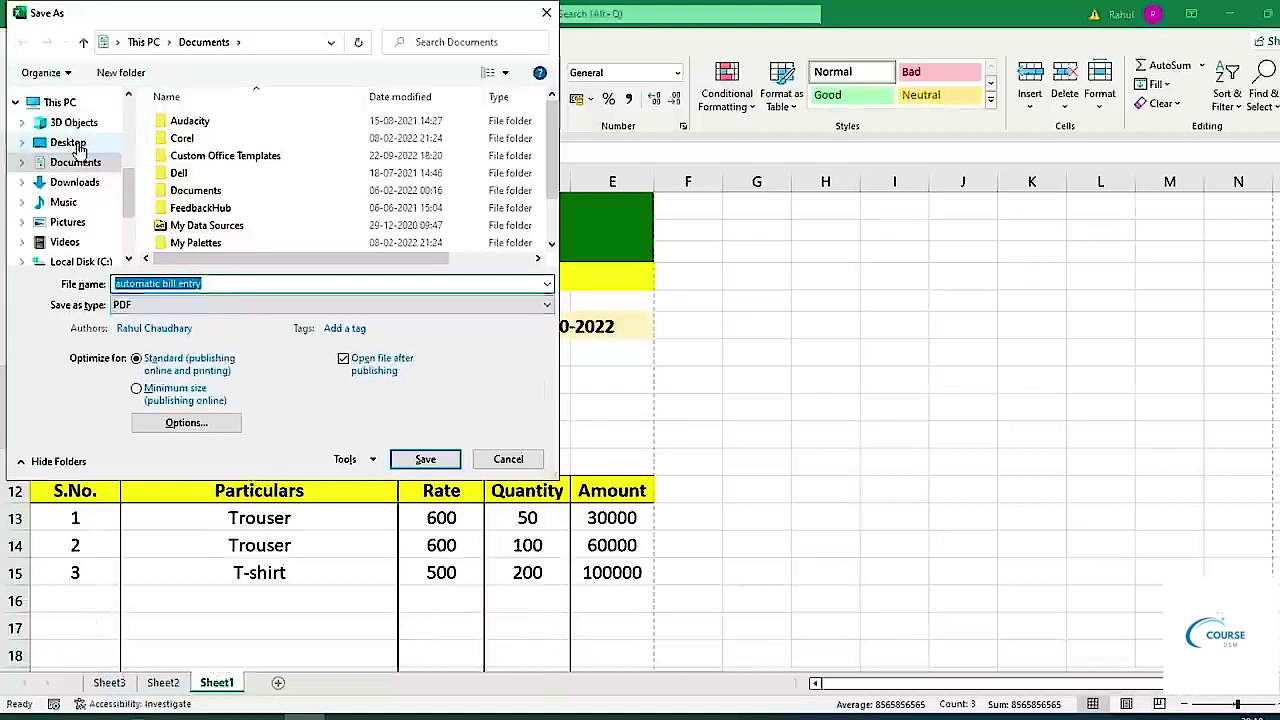
key("Escape")
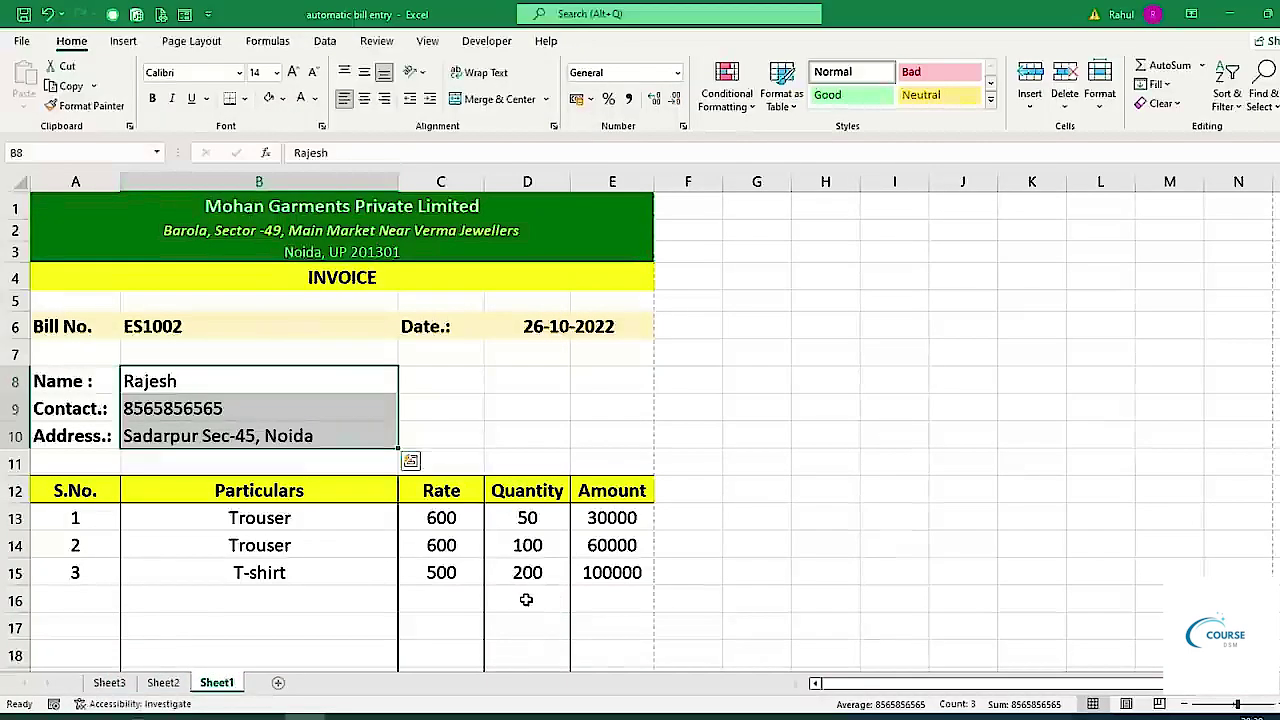
Dismiss the leftover paste suggestion and select the first item cell B13.
scroll(535, 612, "down", 2)
key("Escape")
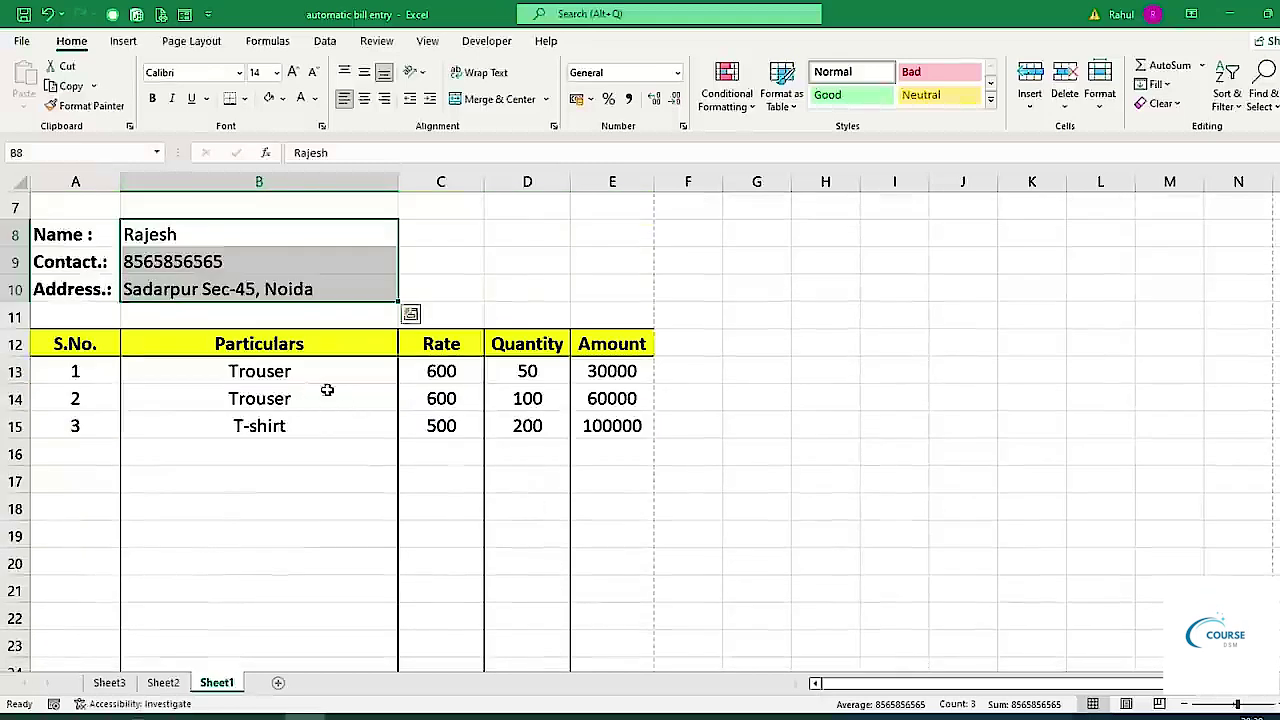
left_click(328, 378)
Review the B13 garment item list and the totals without changing anything.
left_click(404, 378)
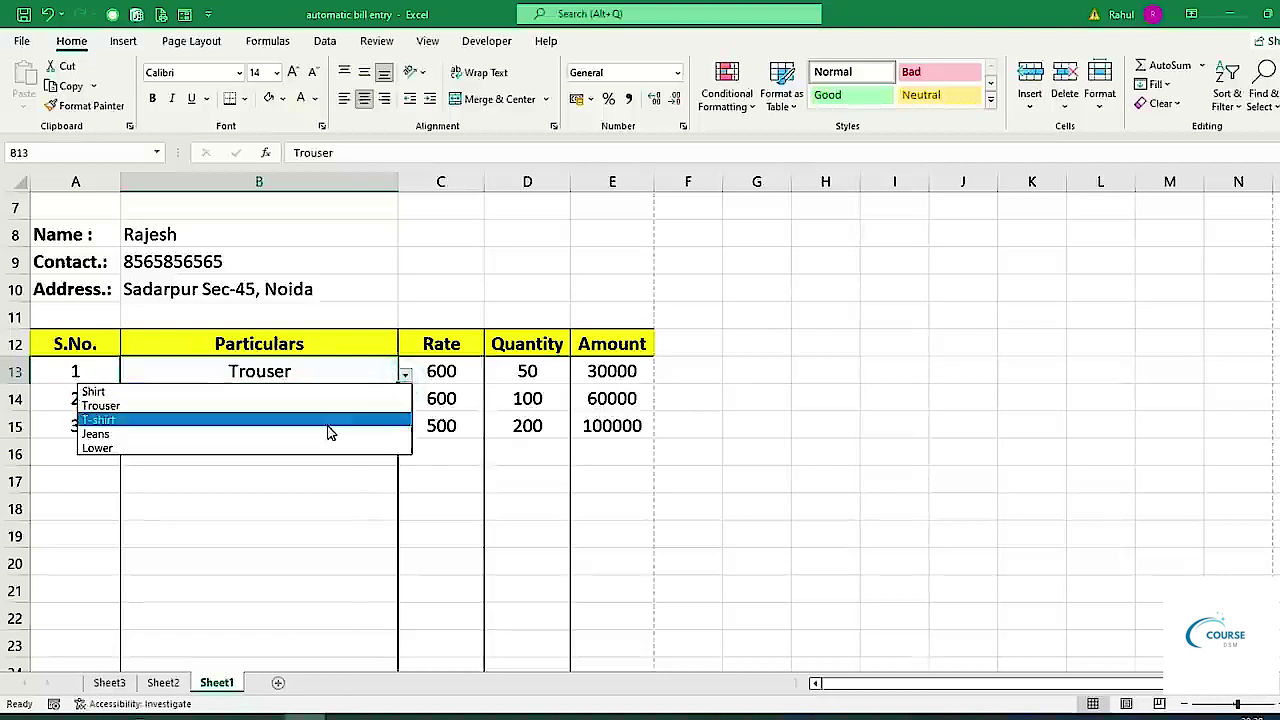
left_click(328, 470)
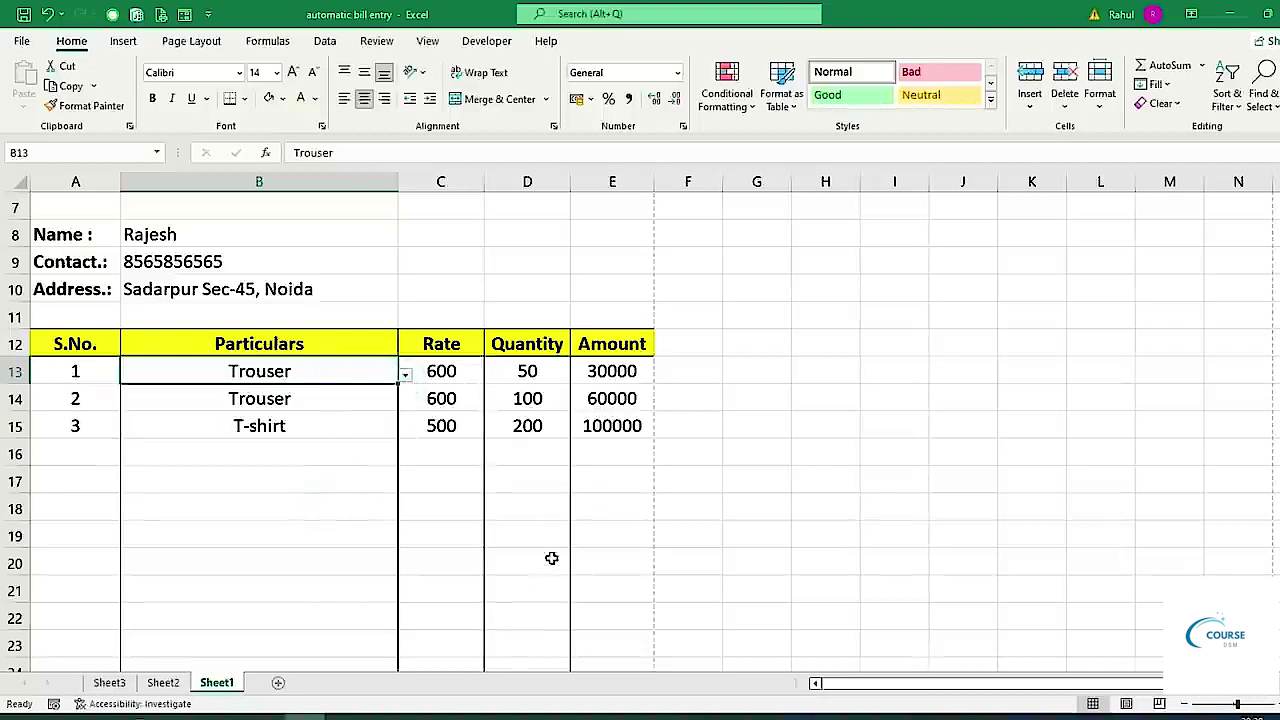
scroll(529, 520, "down", 4)
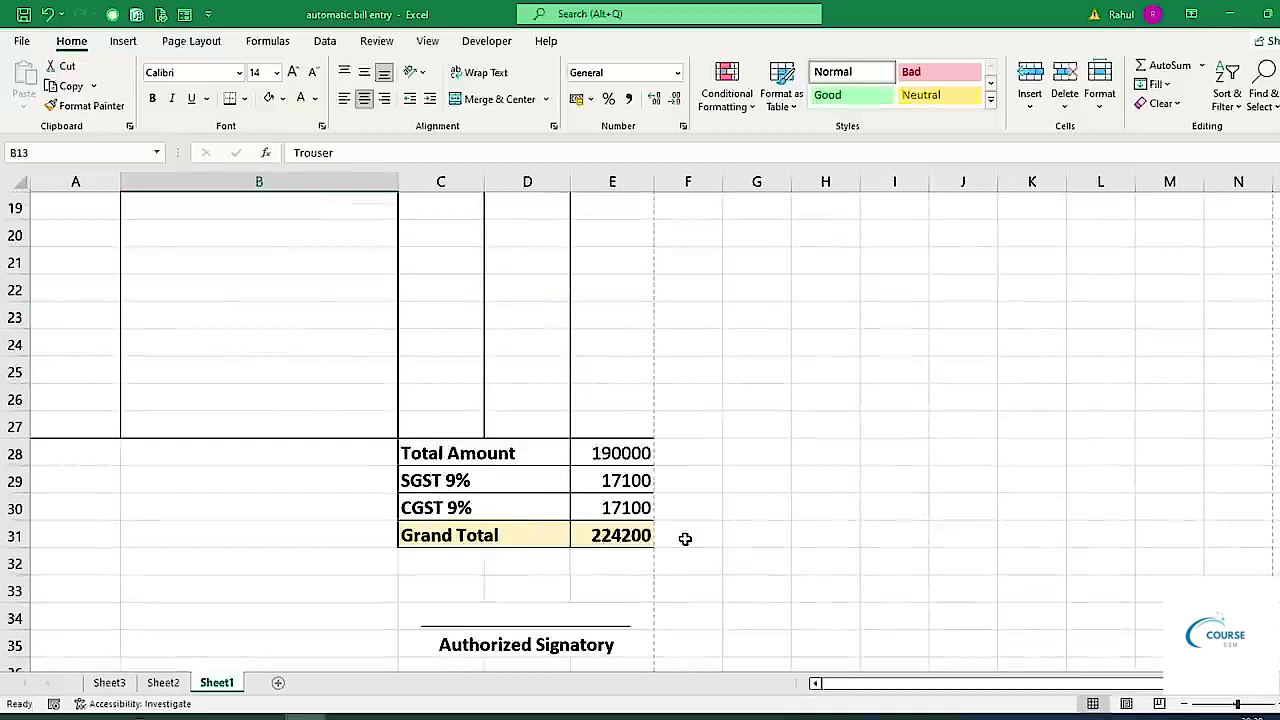
scroll(685, 539, "up", 5)
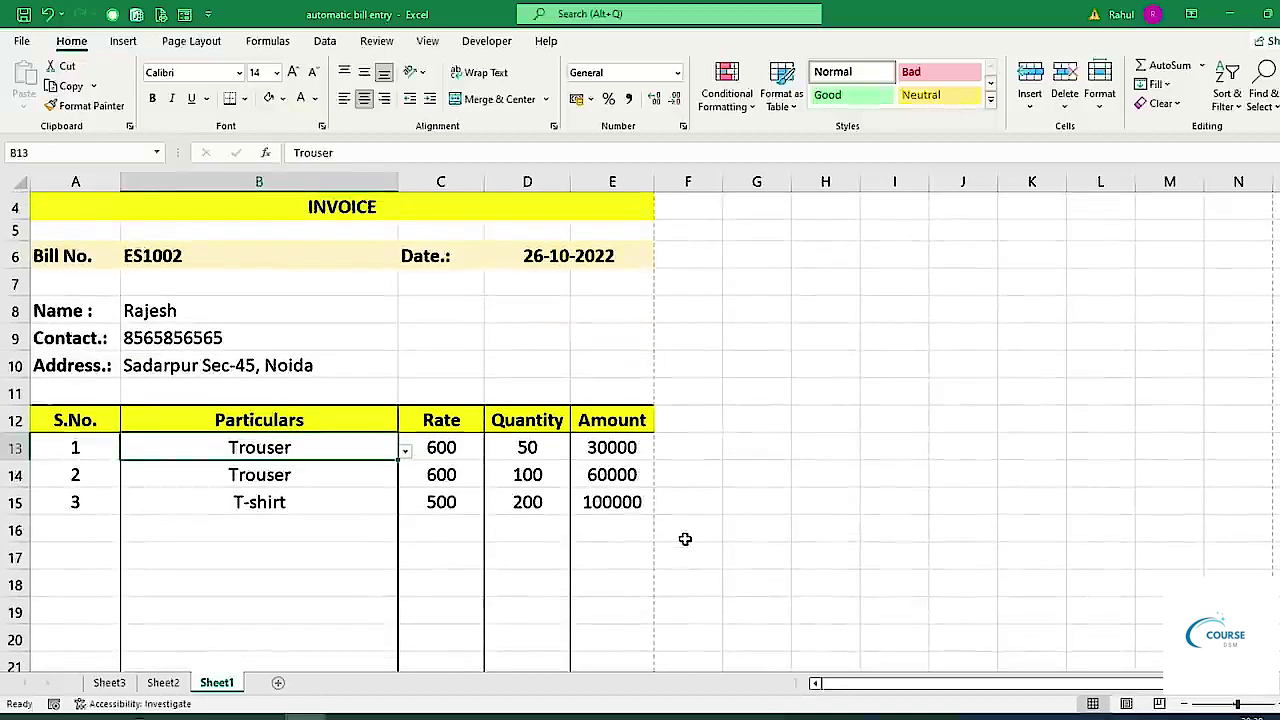
scroll(685, 539, "up", 1)
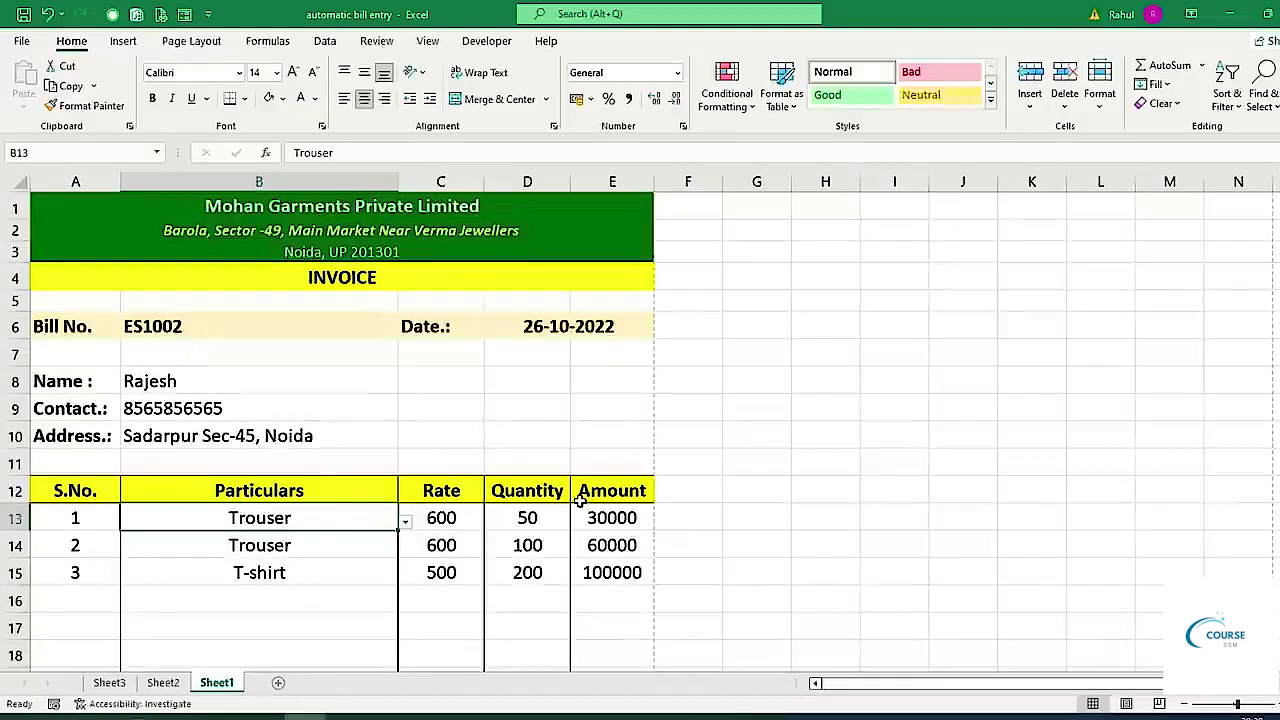
Select the empty cell D5 and bring up the Developer tab.
left_click(264, 329)
left_click(537, 305)
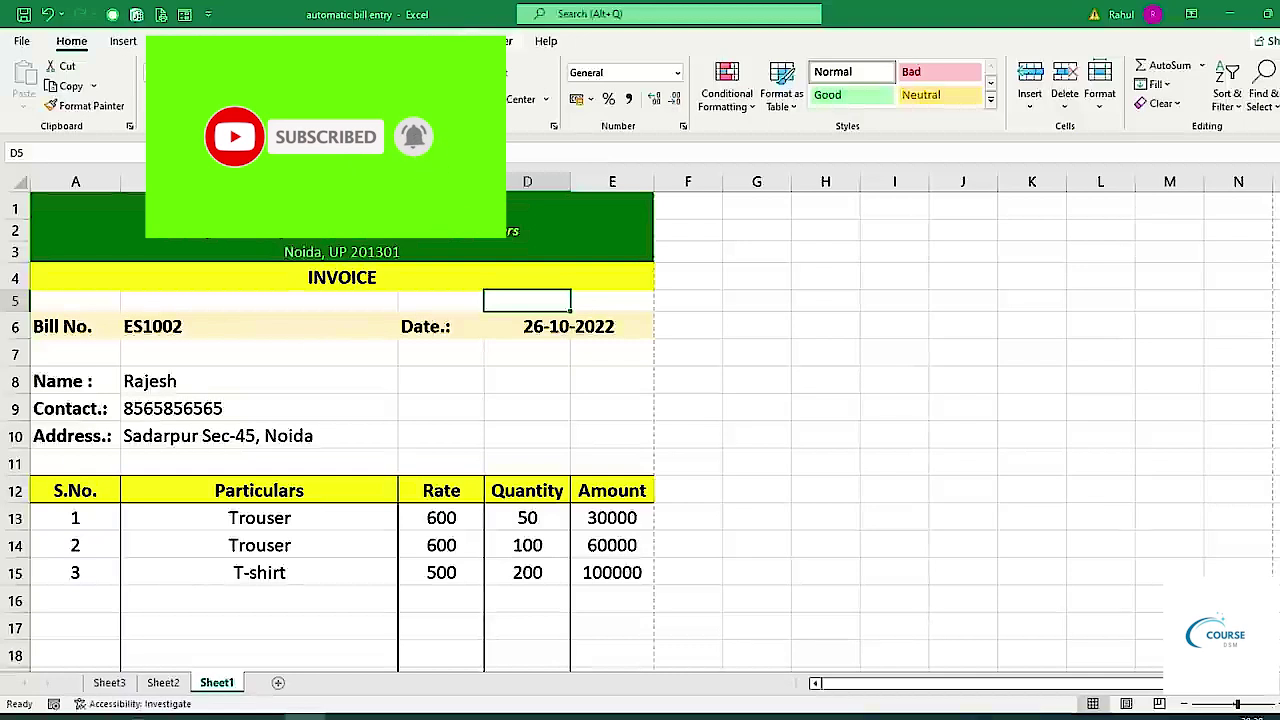
left_click(480, 39)
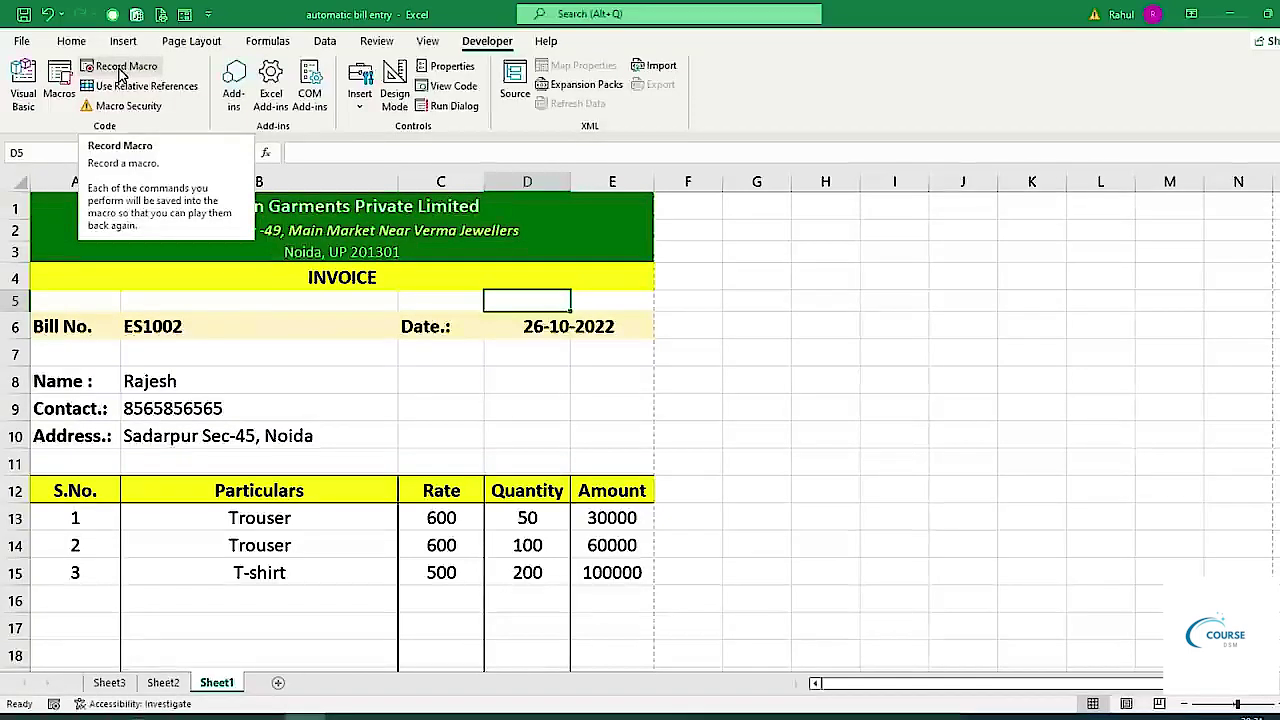
Start recording Macro2, stored in This Workbook, with Ctrl+Shift+K as its shortcut.
left_click(121, 70)
left_click_drag(743, 276, 758, 289)
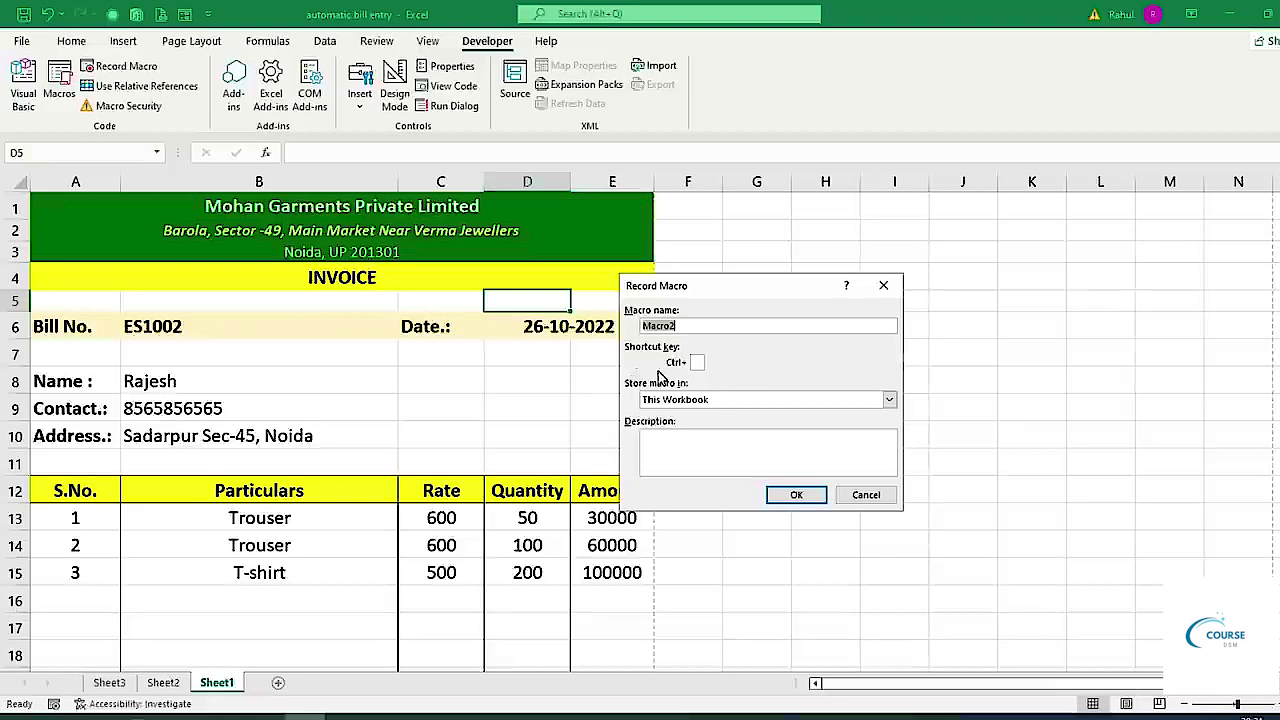
left_click(695, 362)
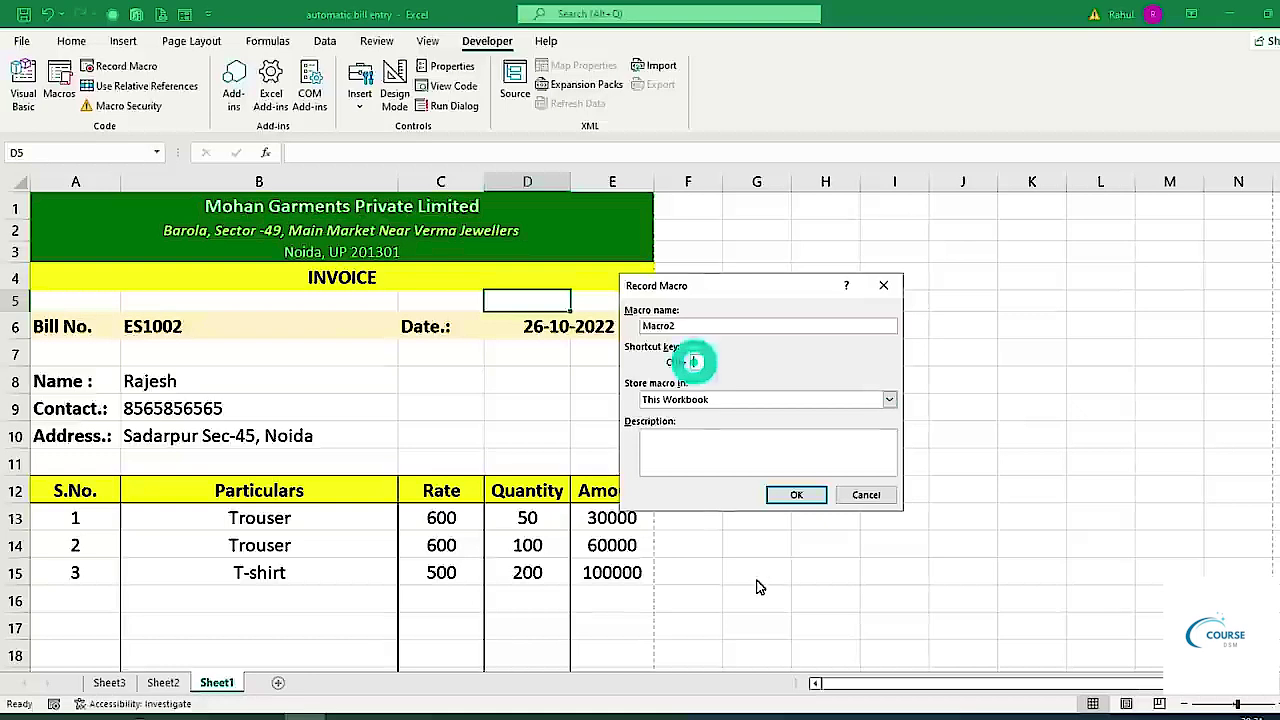
type("K")
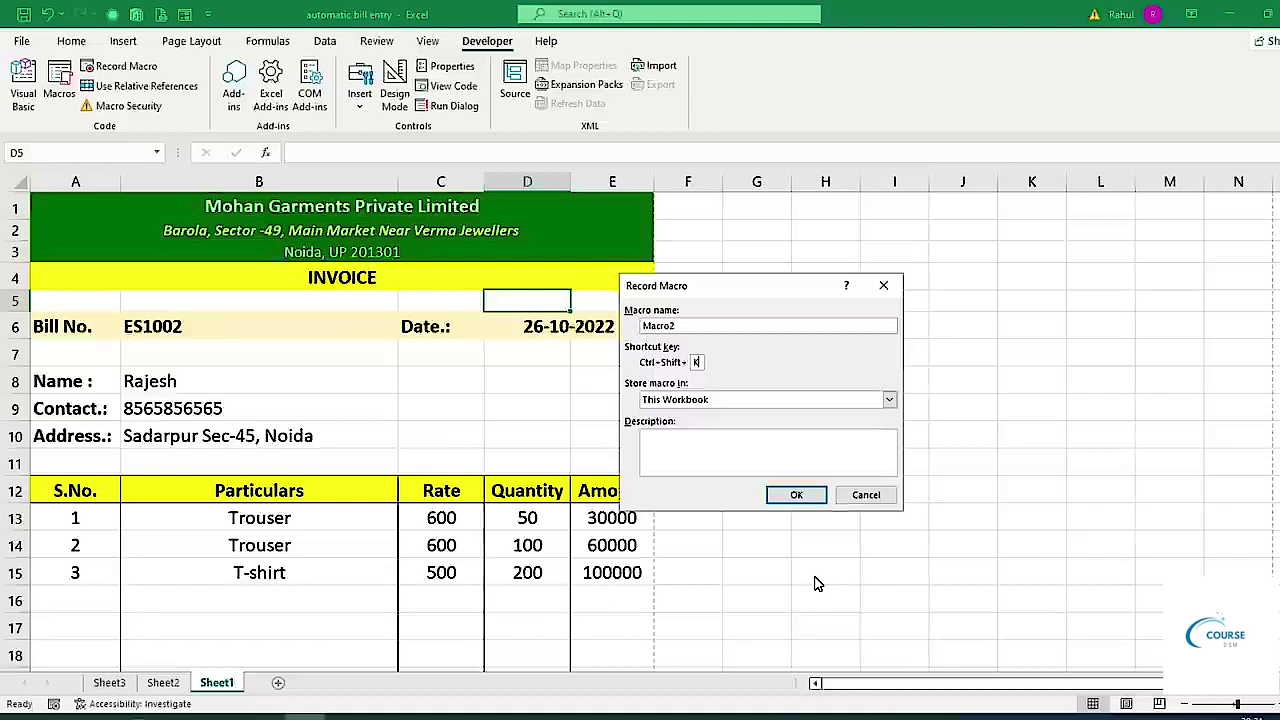
left_click(803, 495)
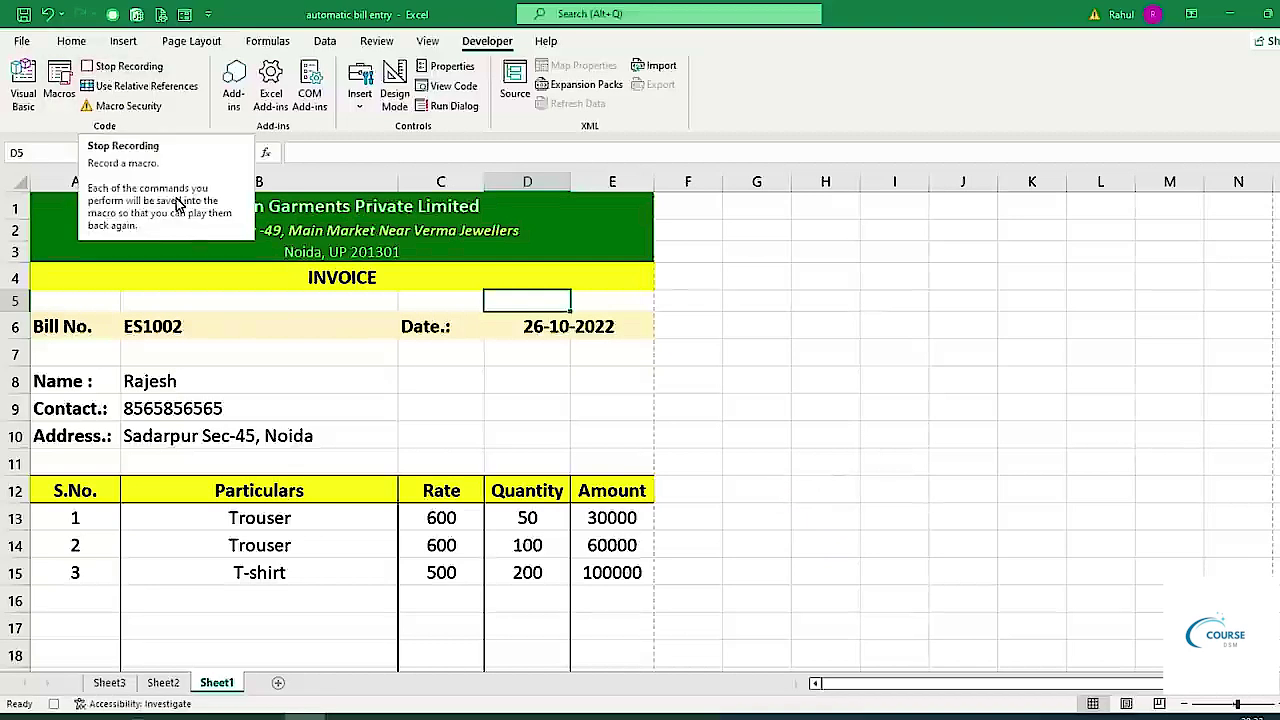
Clear the bill number in B6, the date in D6 and the customer's name, contact and address.
left_click(145, 326)
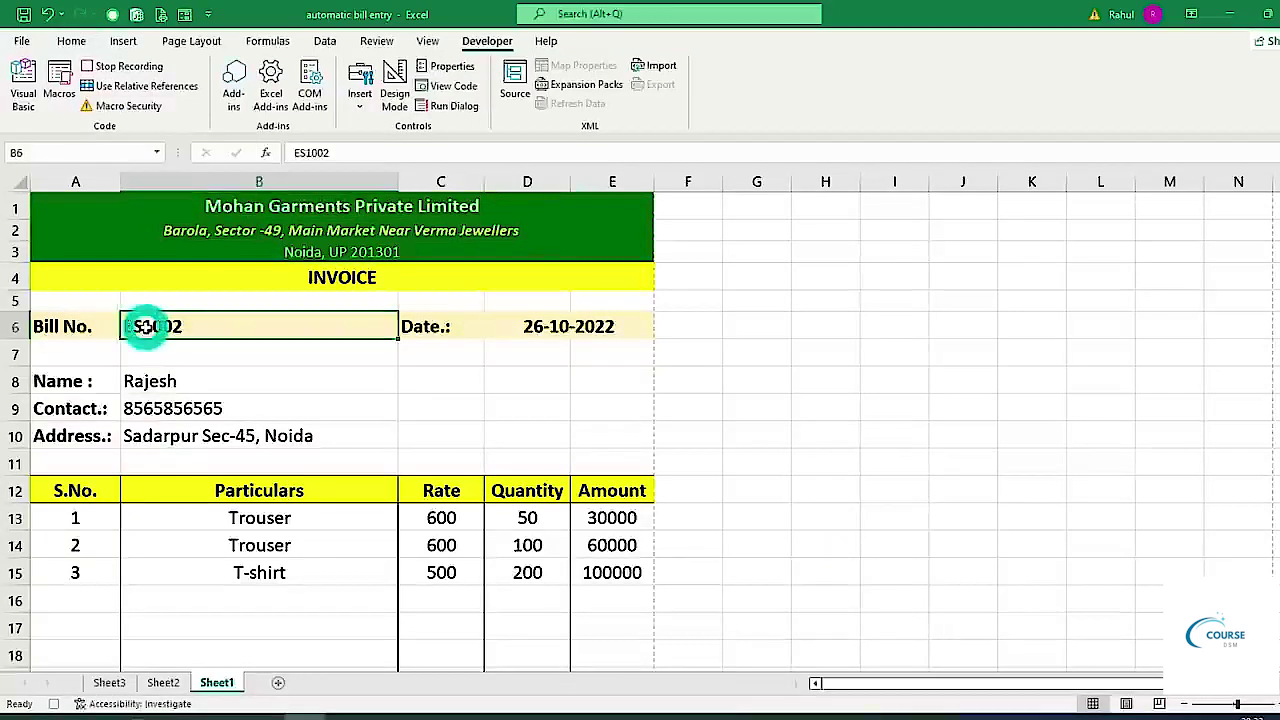
key("Delete")
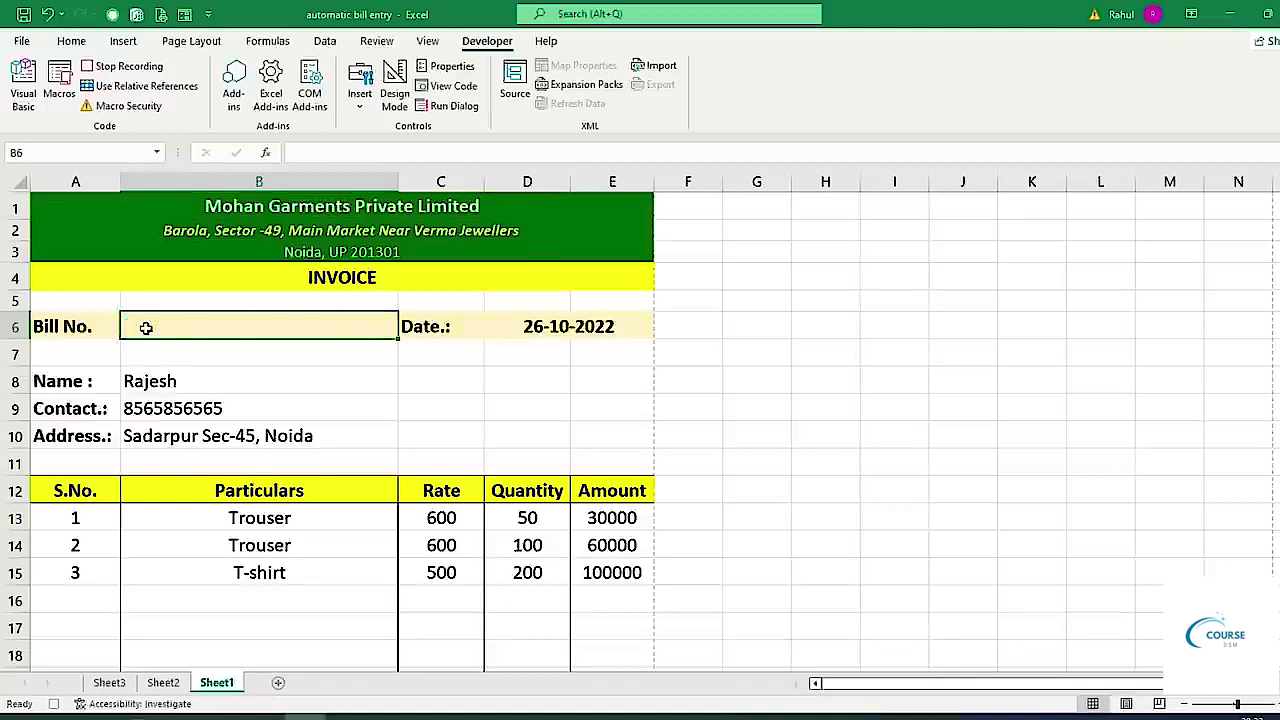
left_click(527, 329)
key("Delete")
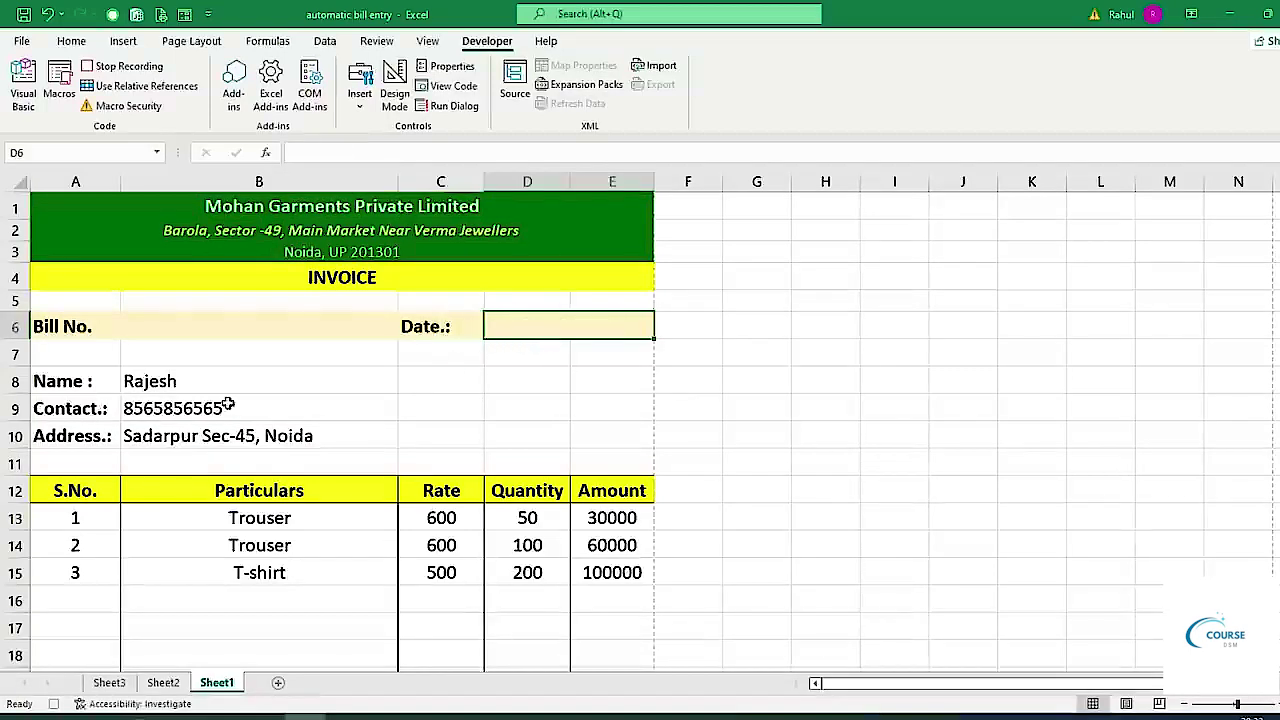
left_click_drag(197, 381, 197, 435)
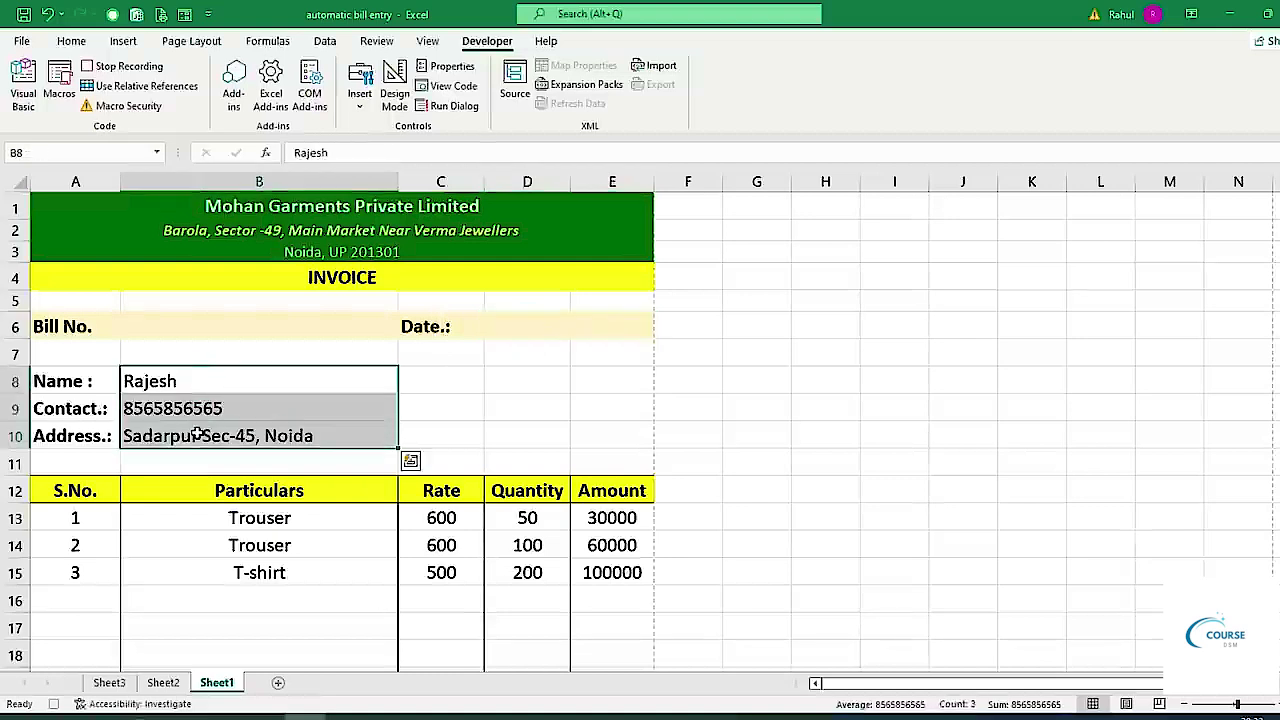
key("Delete")
Clear the S.No., Particulars and Quantity item rows, then stop the macro recording.
scroll(197, 432, "down", 3)
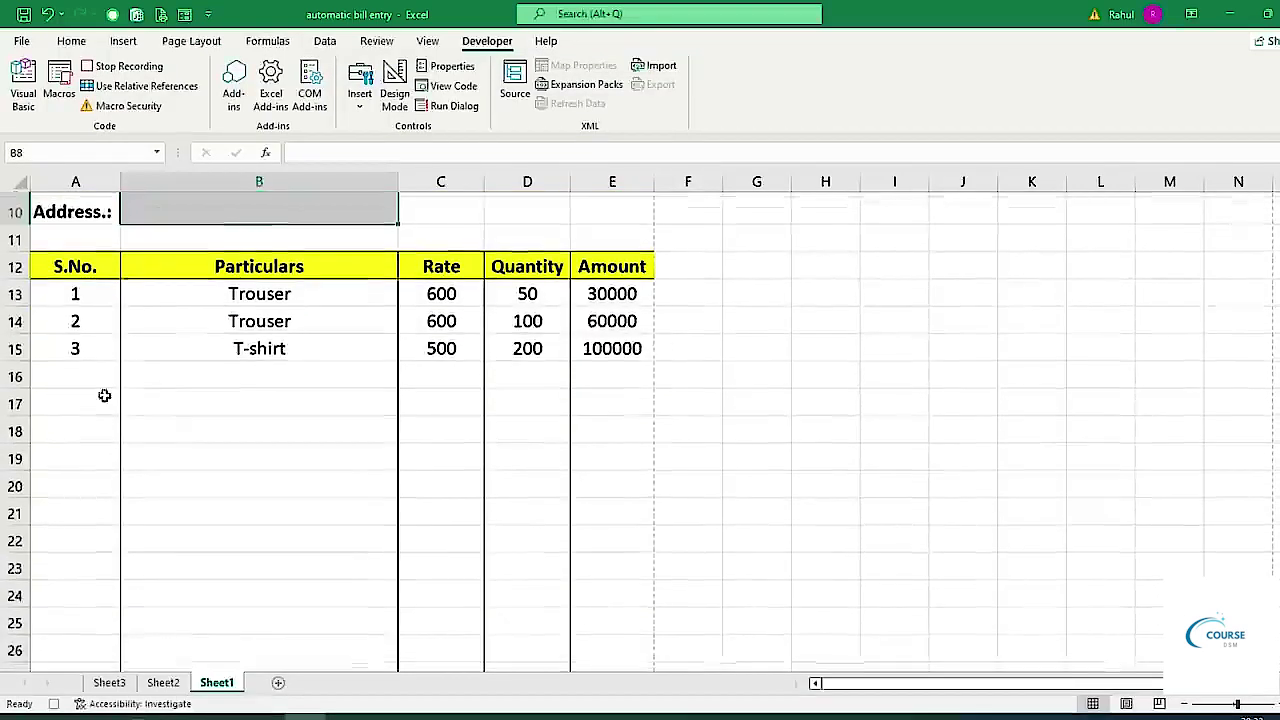
left_click_drag(75, 289, 77, 596)
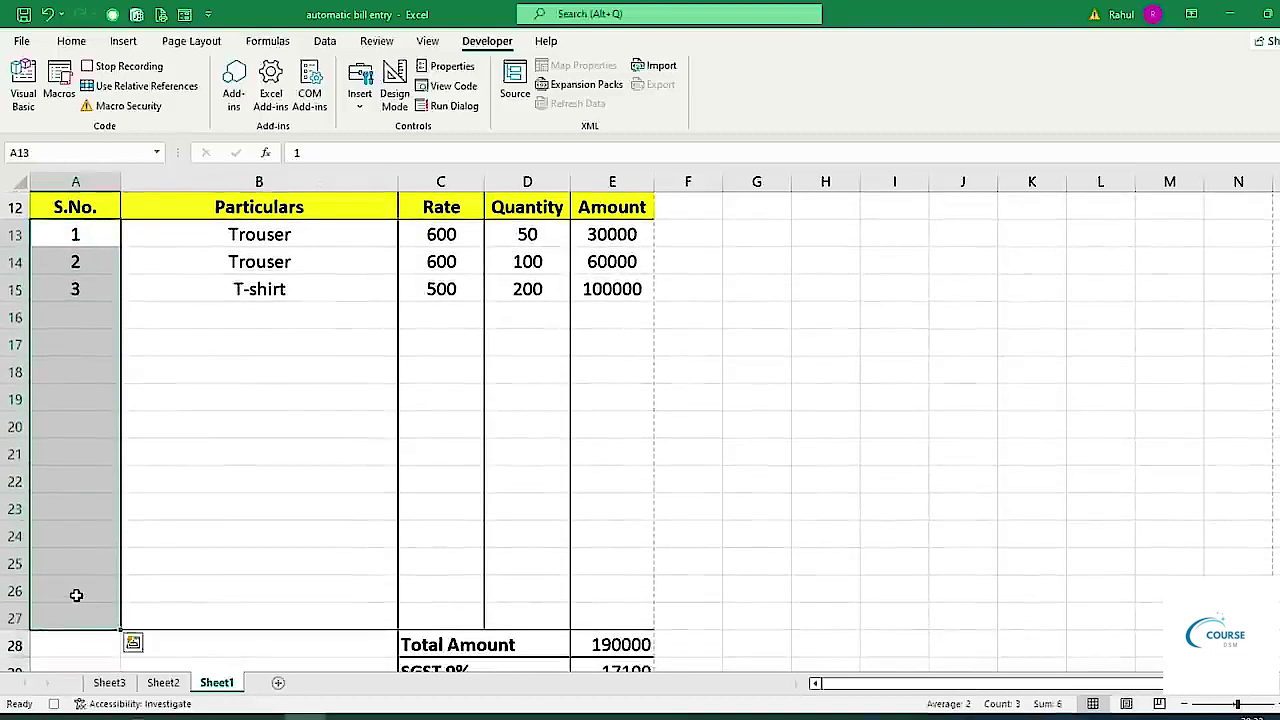
left_click_drag(287, 235, 287, 627)
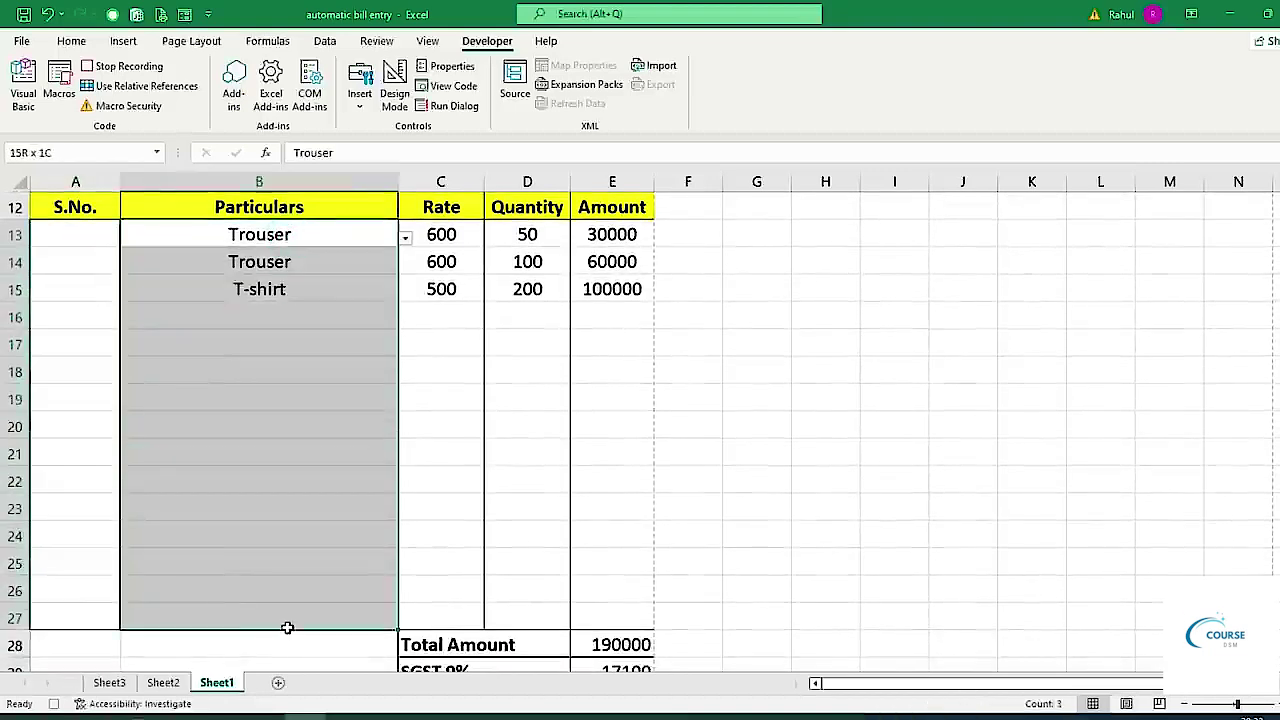
key("Delete")
left_click_drag(527, 235, 508, 623)
key("Delete")
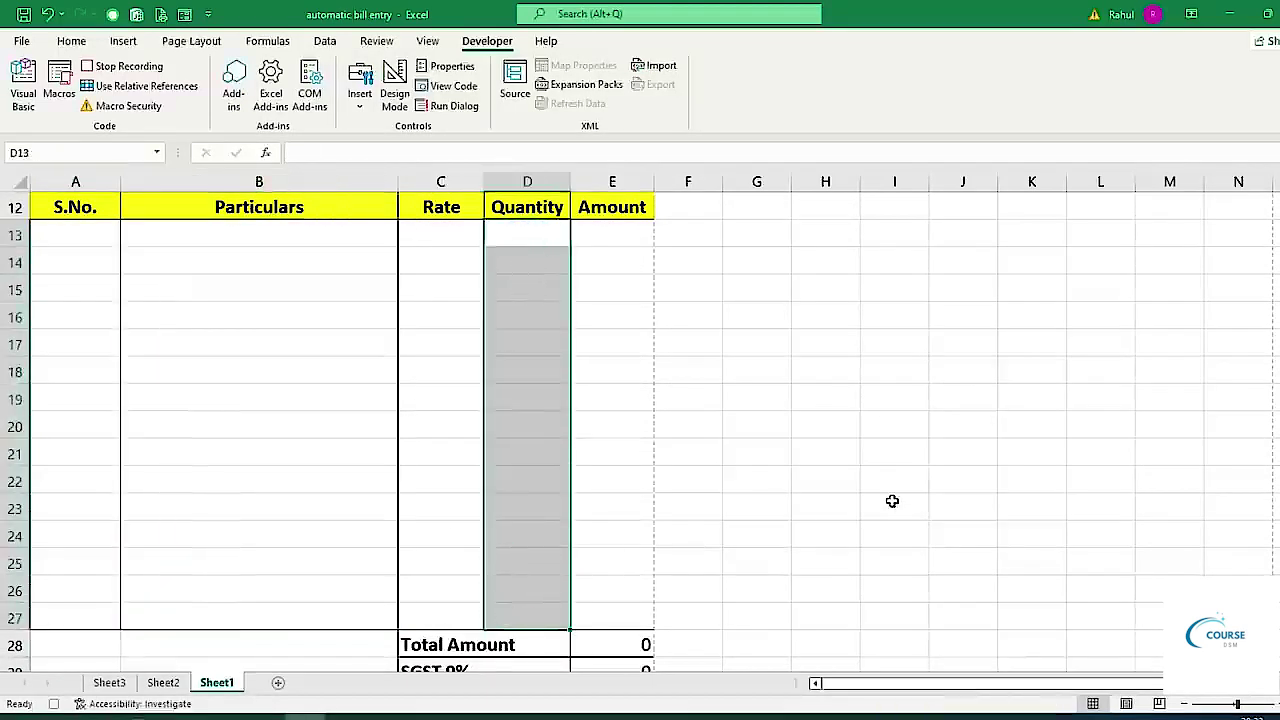
scroll(892, 501, "down", 5)
scroll(888, 502, "up", 5)
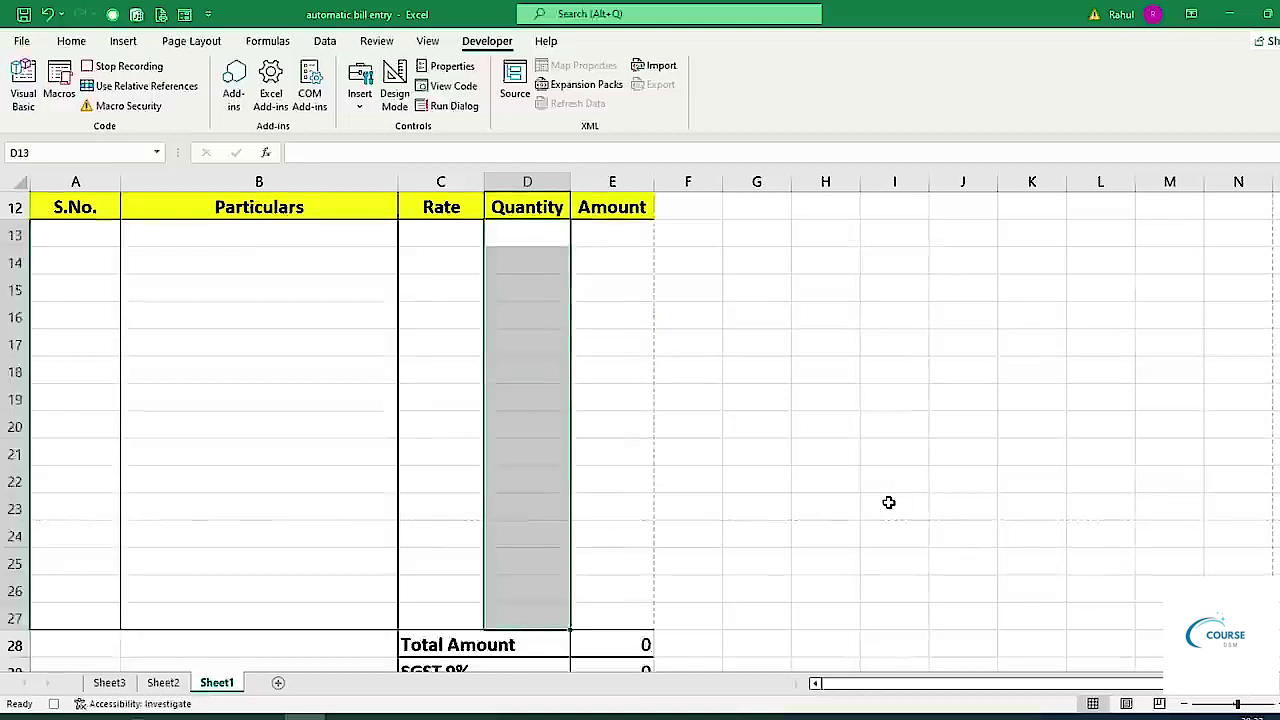
scroll(888, 502, "up", 4)
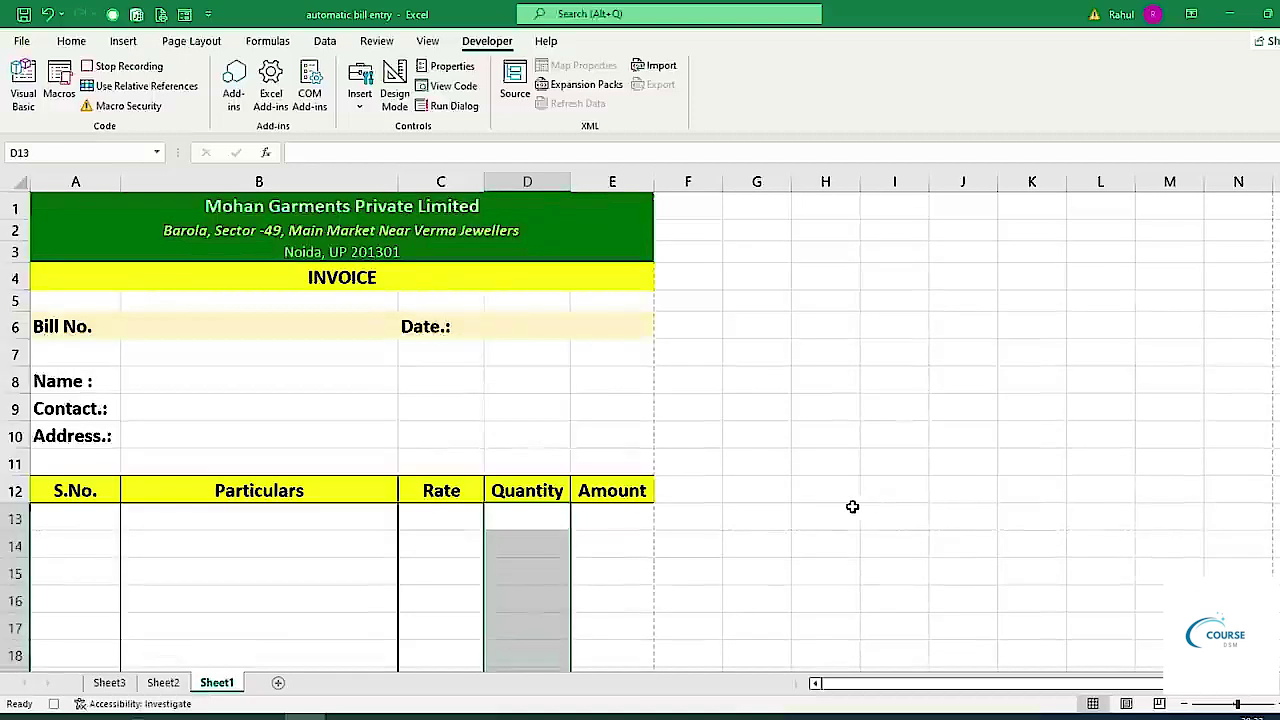
left_click(122, 66)
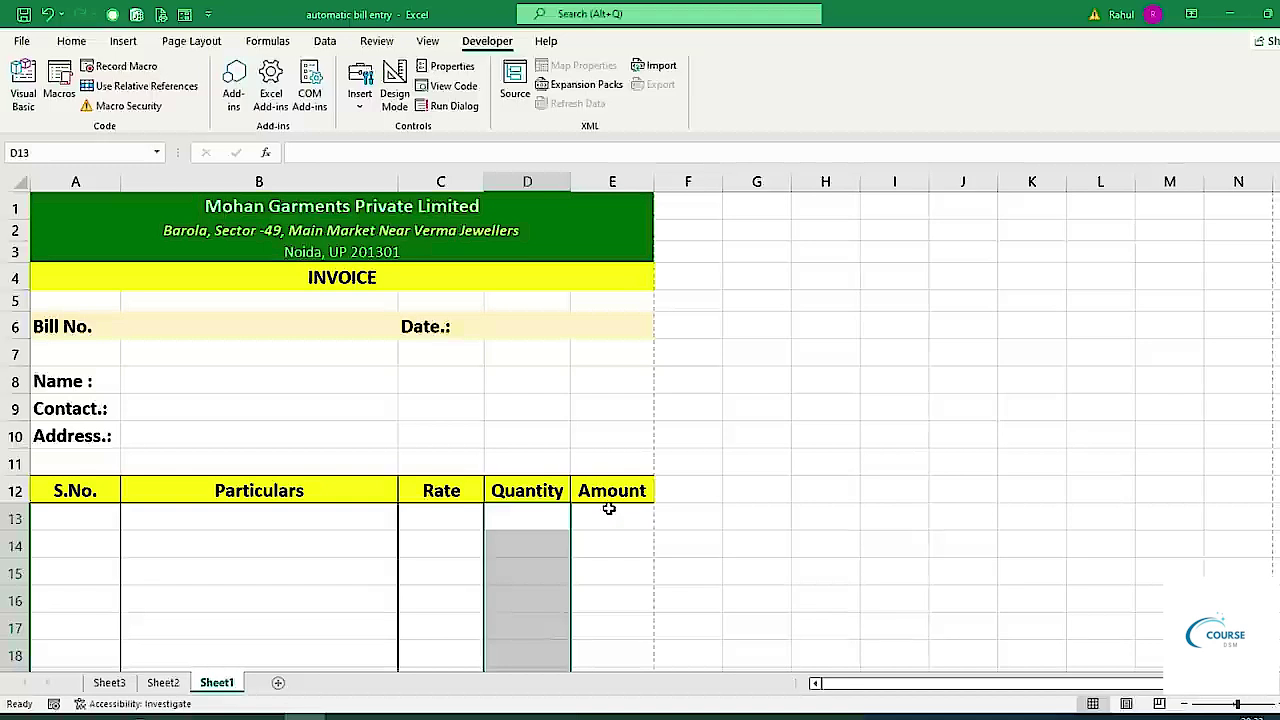
Enter bill number ES1003 and the date 26-10-2022.
double_click(177, 326)
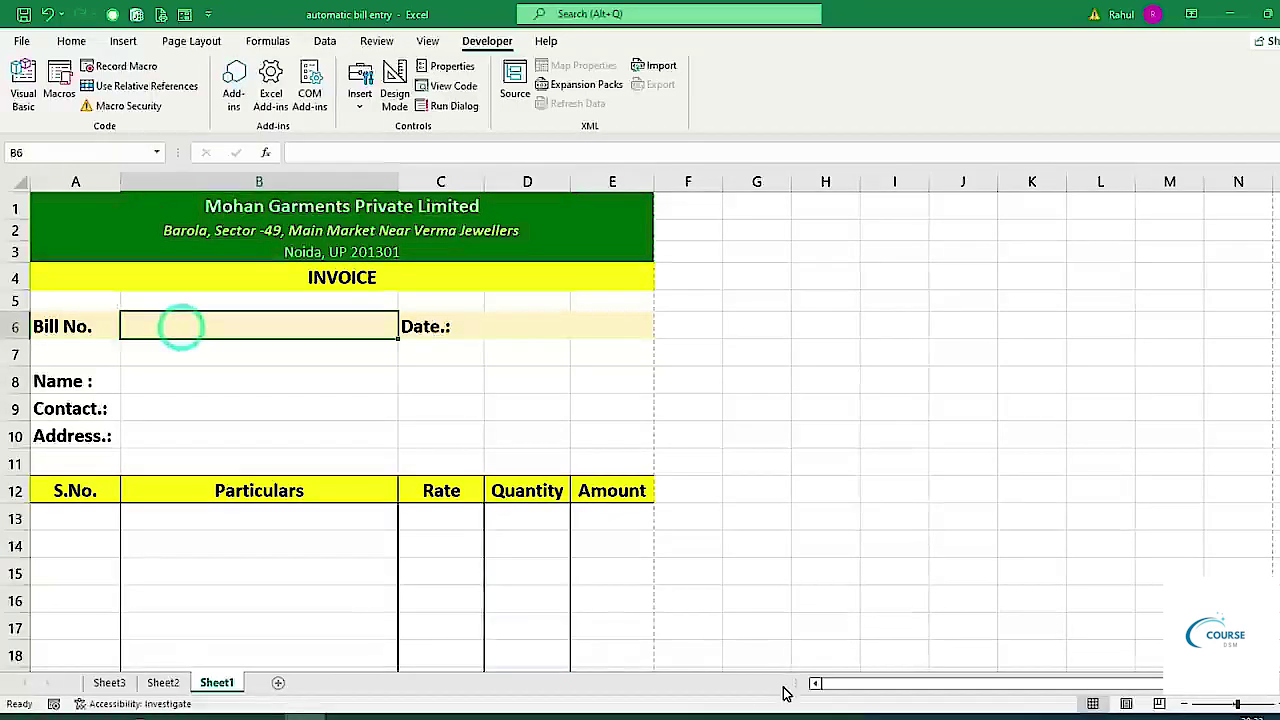
type("ES1")
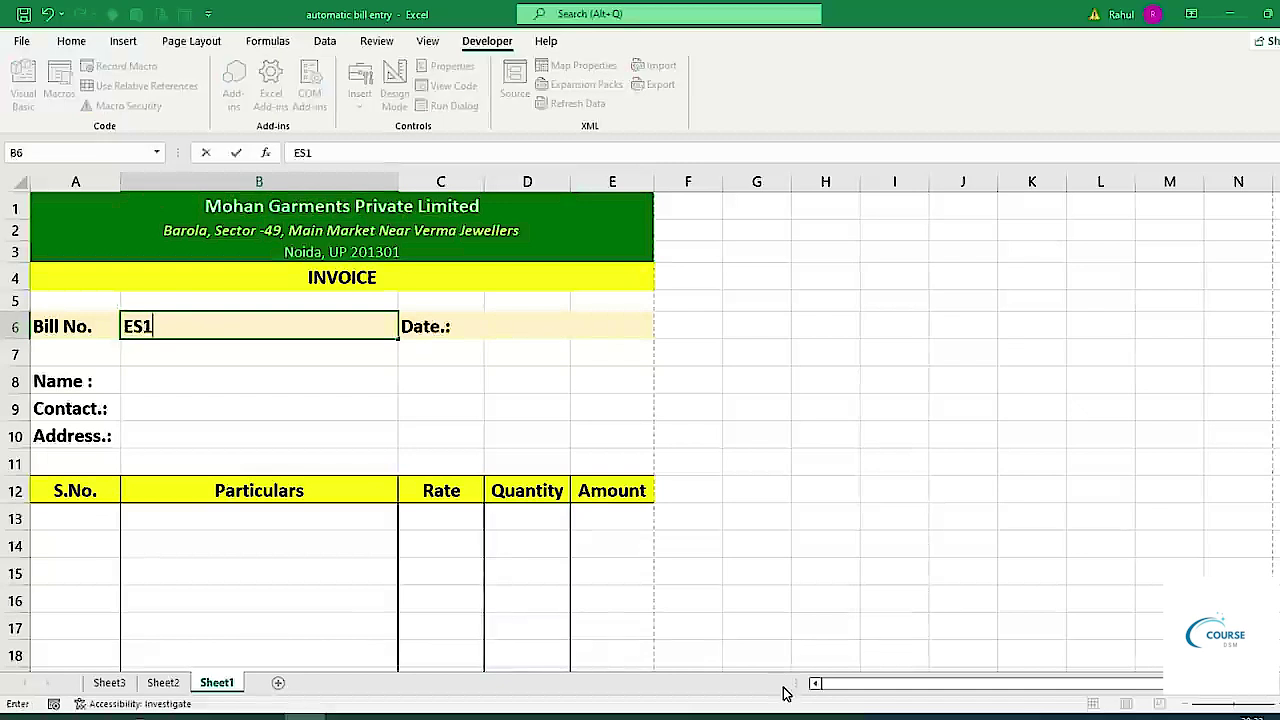
type("003")
key("Tab")
key("Tab")
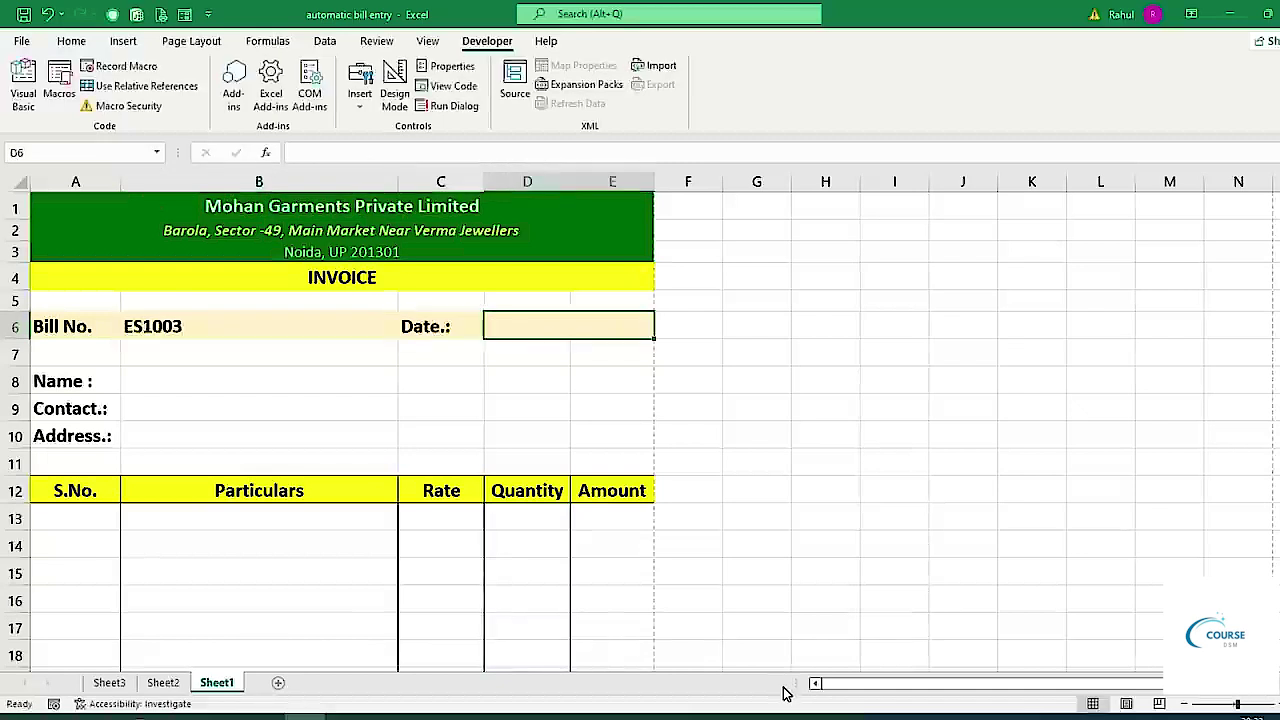
type("26/11/")
type("0")
key("BackSpace")
key("BackSpace")
key("BackSpace")
type("0/200")
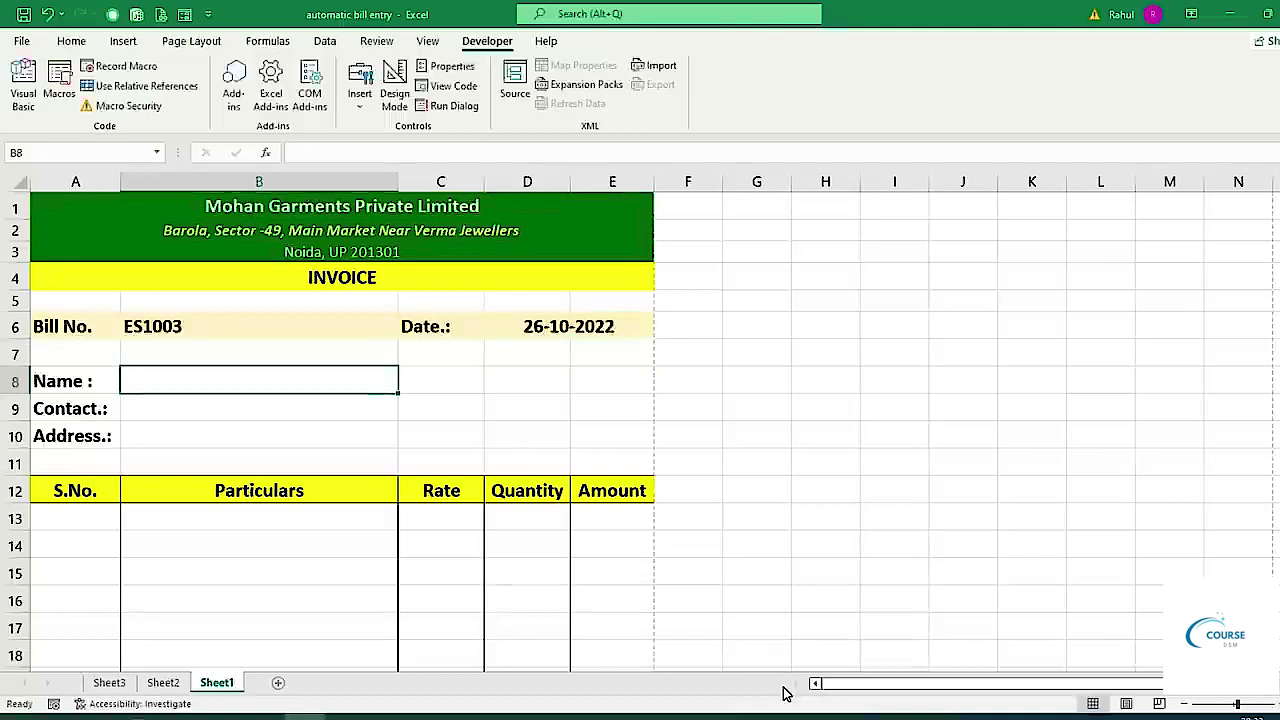
Fill in the customer's name, contact number and address in B8:B10.
key("Return")
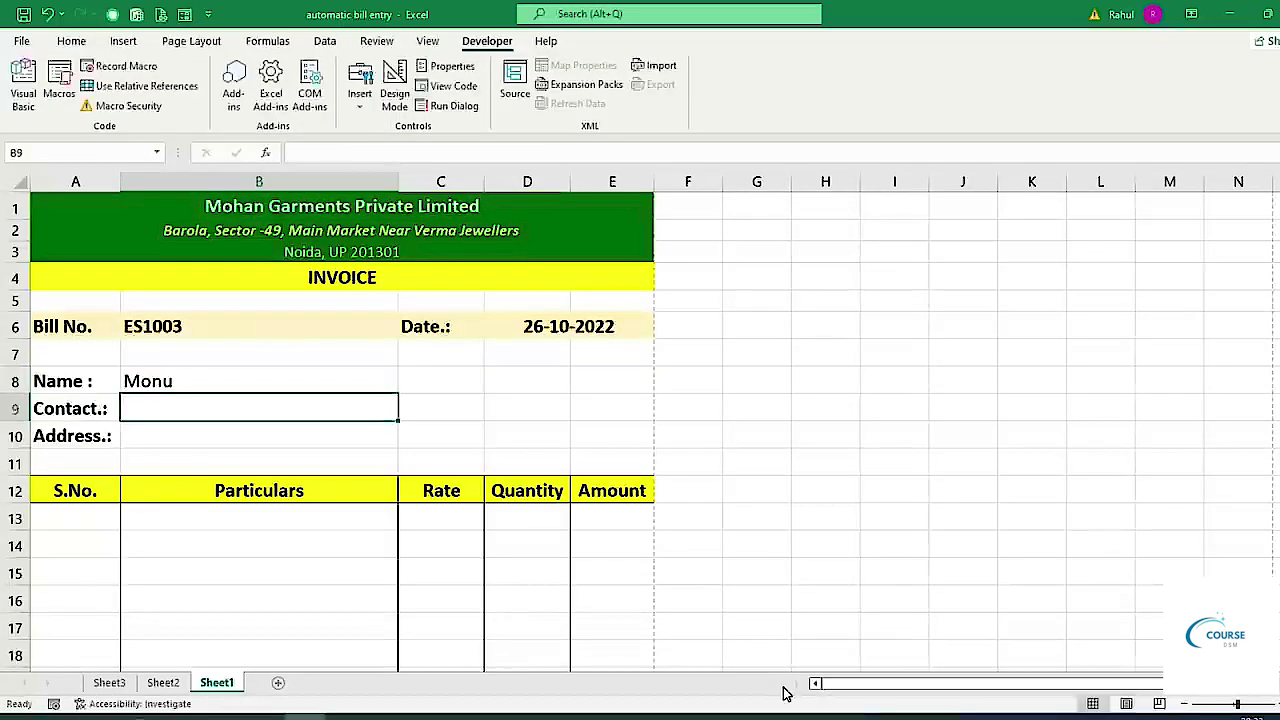
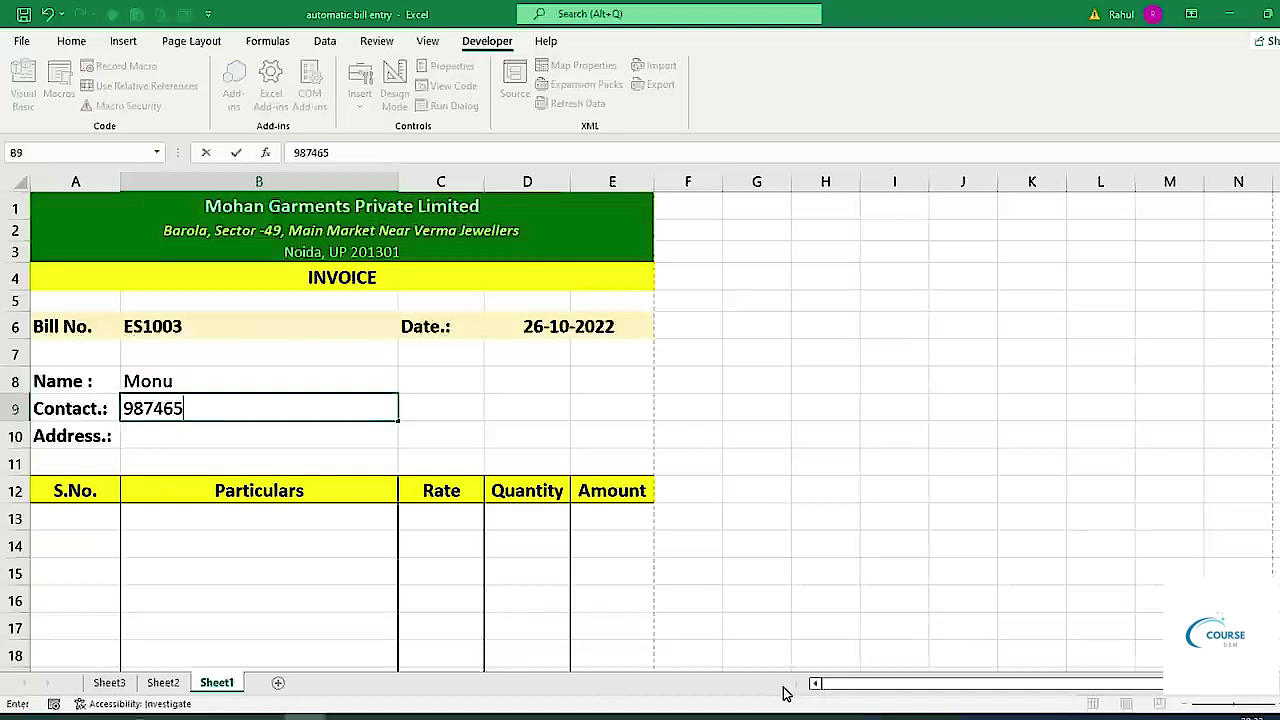
key("Return")
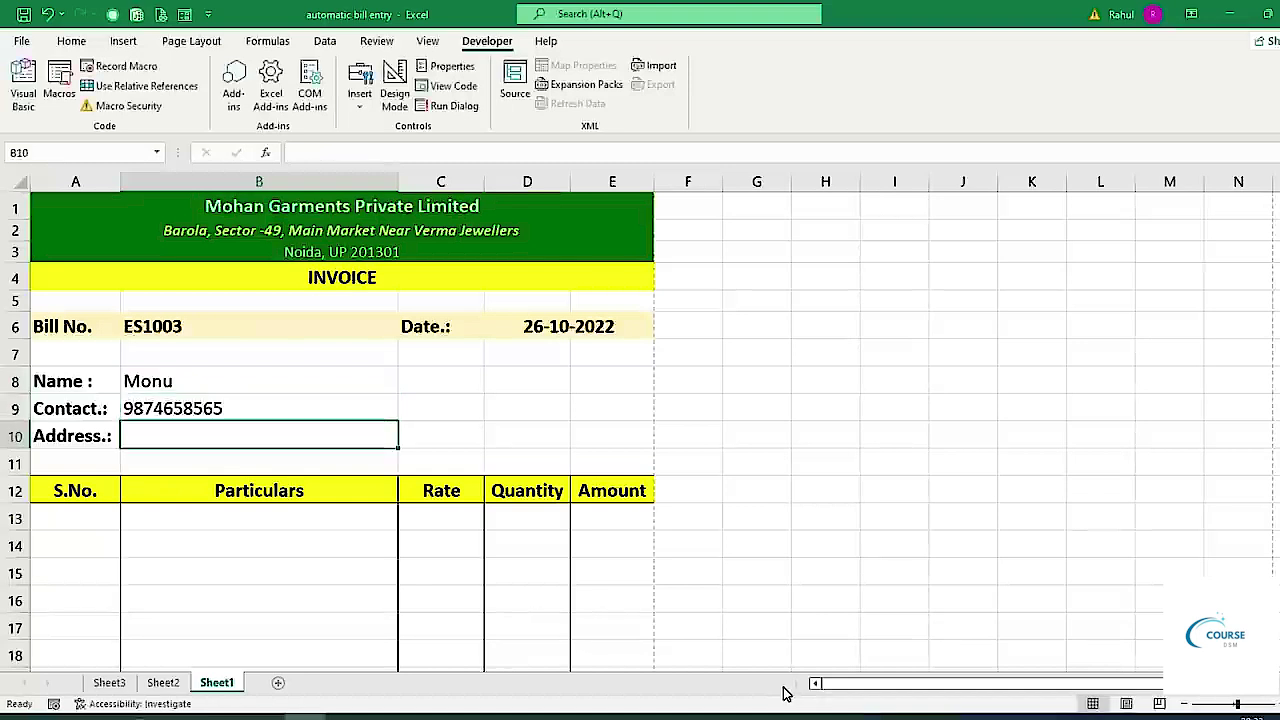
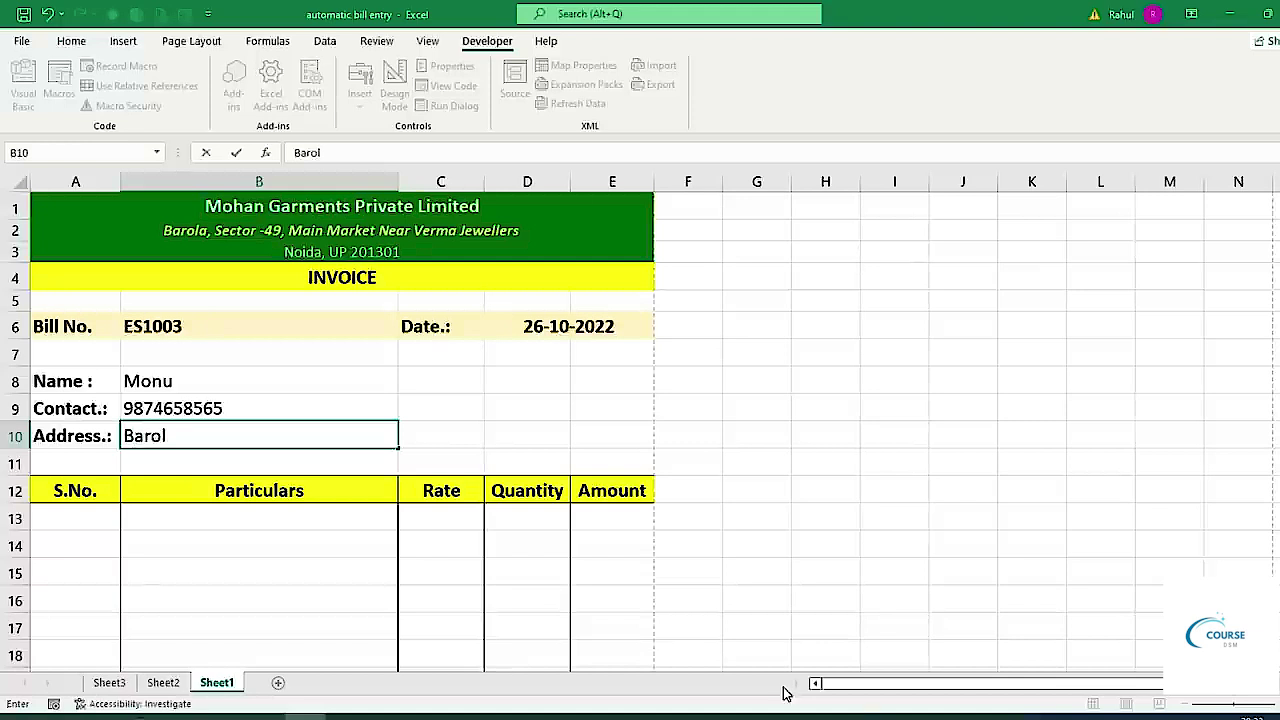
key("Return")
key("Return")
Number the item rows 1, 2 and 3 in A13:A15.
key("Return")
key("Left")
type("1")
key("Return")
type("2")
key("Return")
type("3")
key("Return")
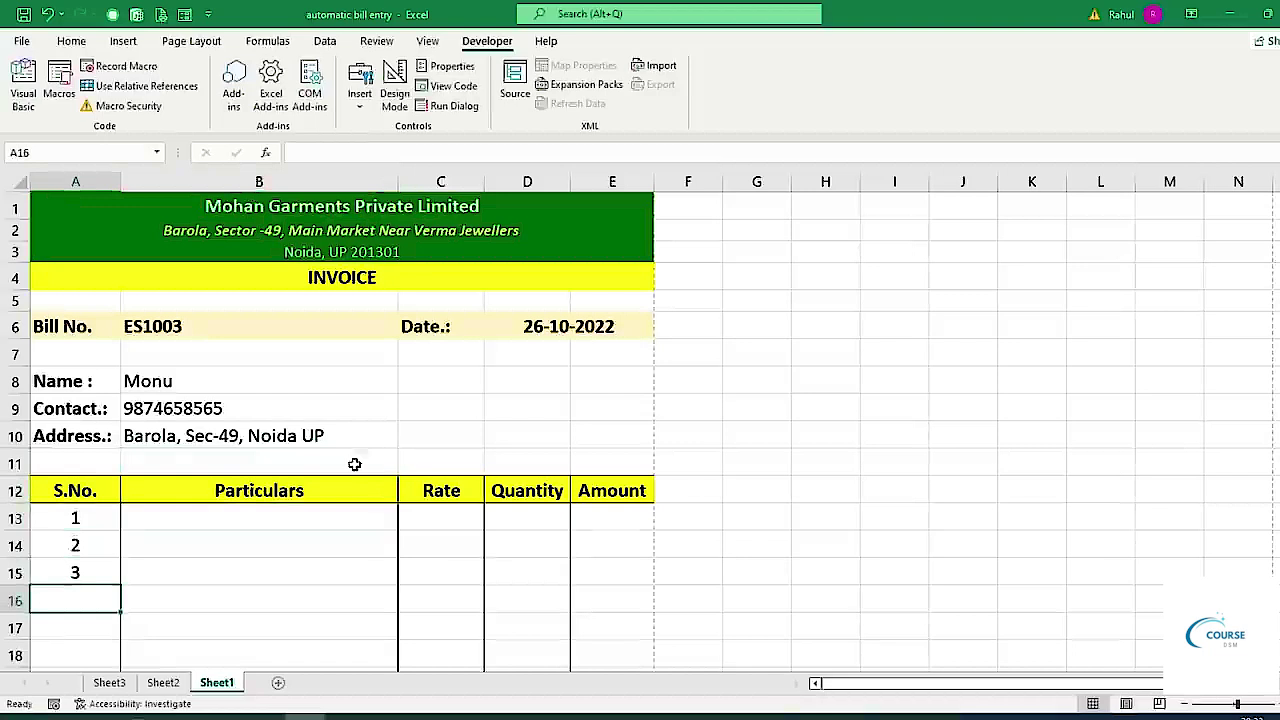
Choose Trouser, Jeans and Lower from the Particulars dropdowns in B13:B15.
scroll(354, 463, "down", 2)
left_click(262, 372)
left_click(405, 378)
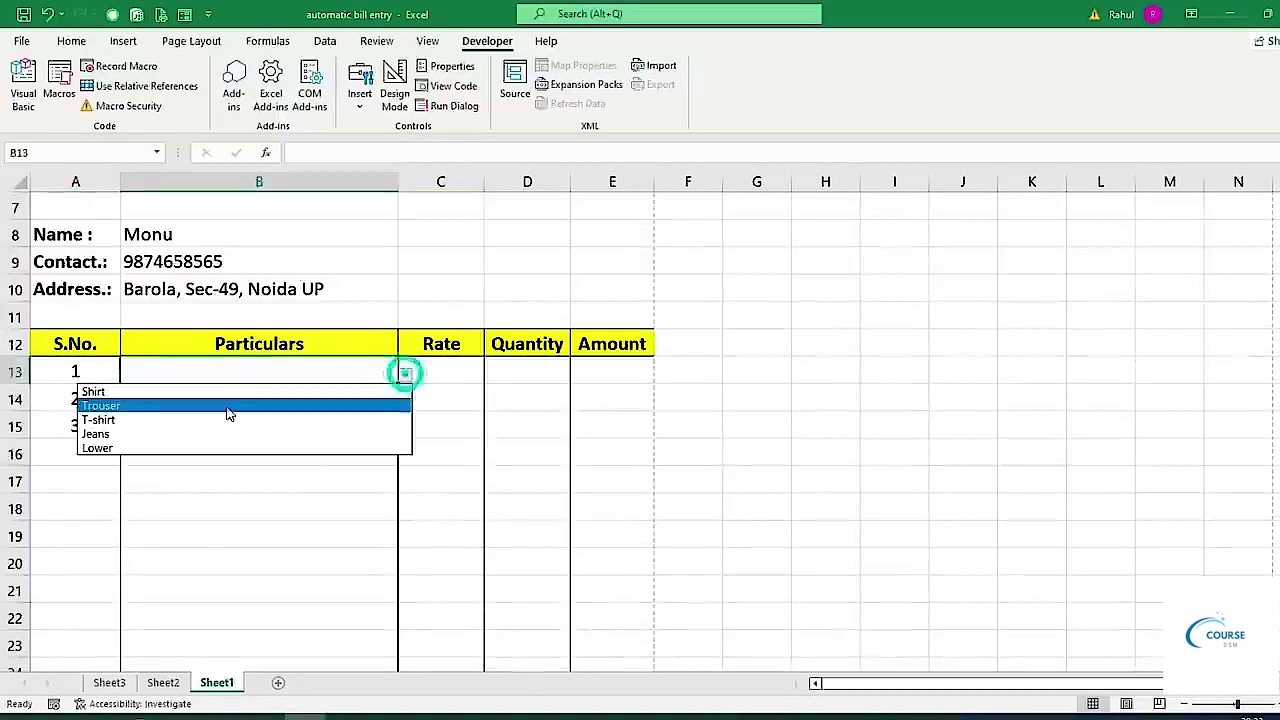
left_click(205, 410)
left_click(405, 403)
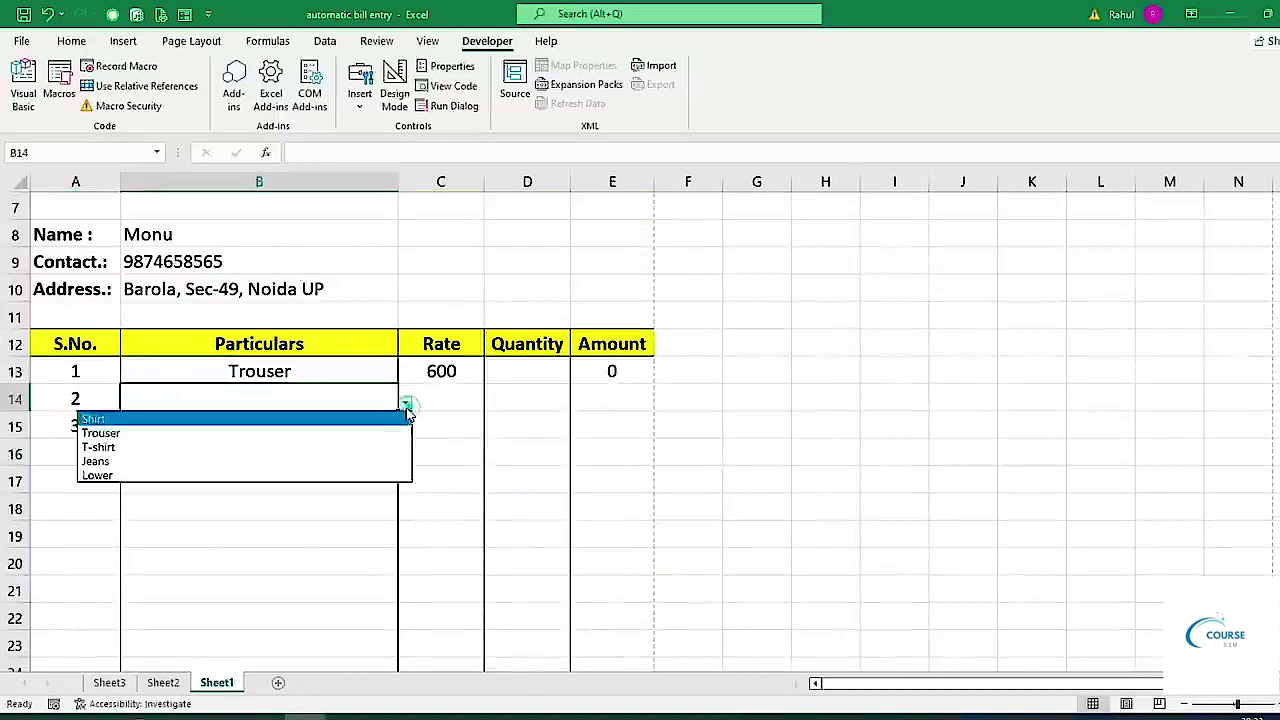
left_click(162, 460)
left_click(333, 428)
left_click(405, 430)
left_click(163, 503)
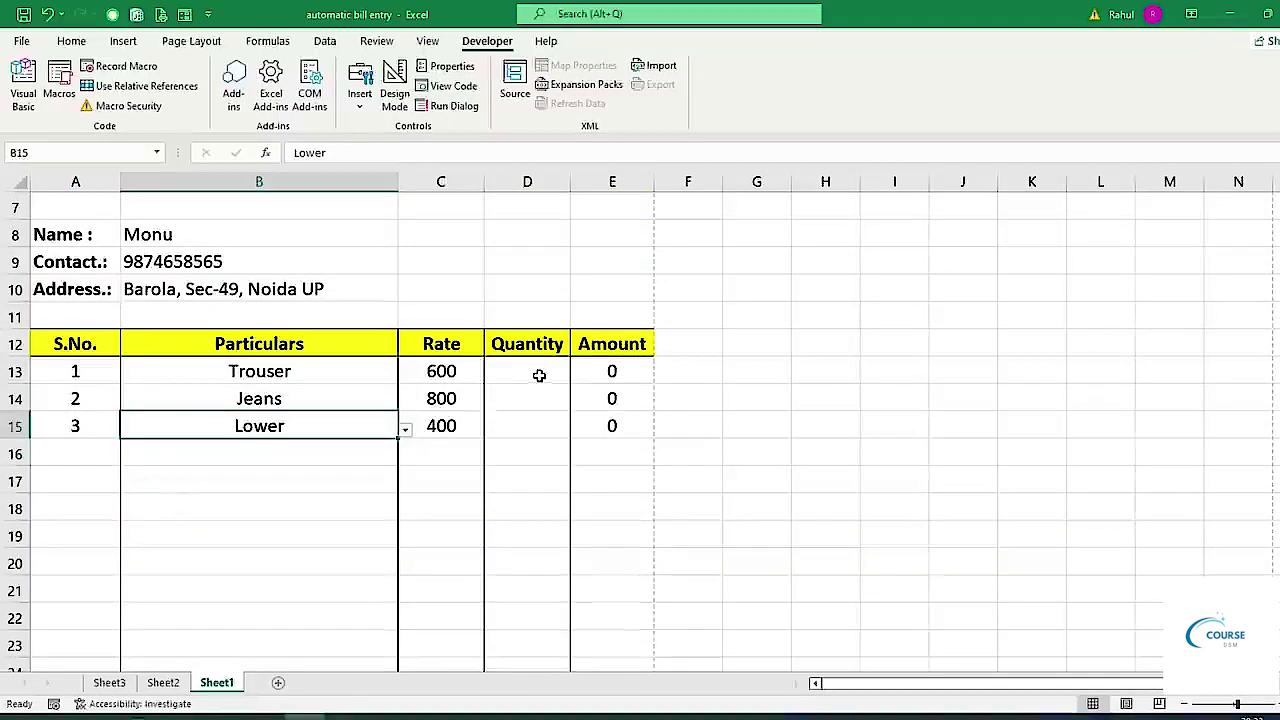
Enter quantities 50, 100 and 200 in D13:D15.
left_click(536, 373)
type("50")
key("Return")
type("100")
key("Return")
type("200")
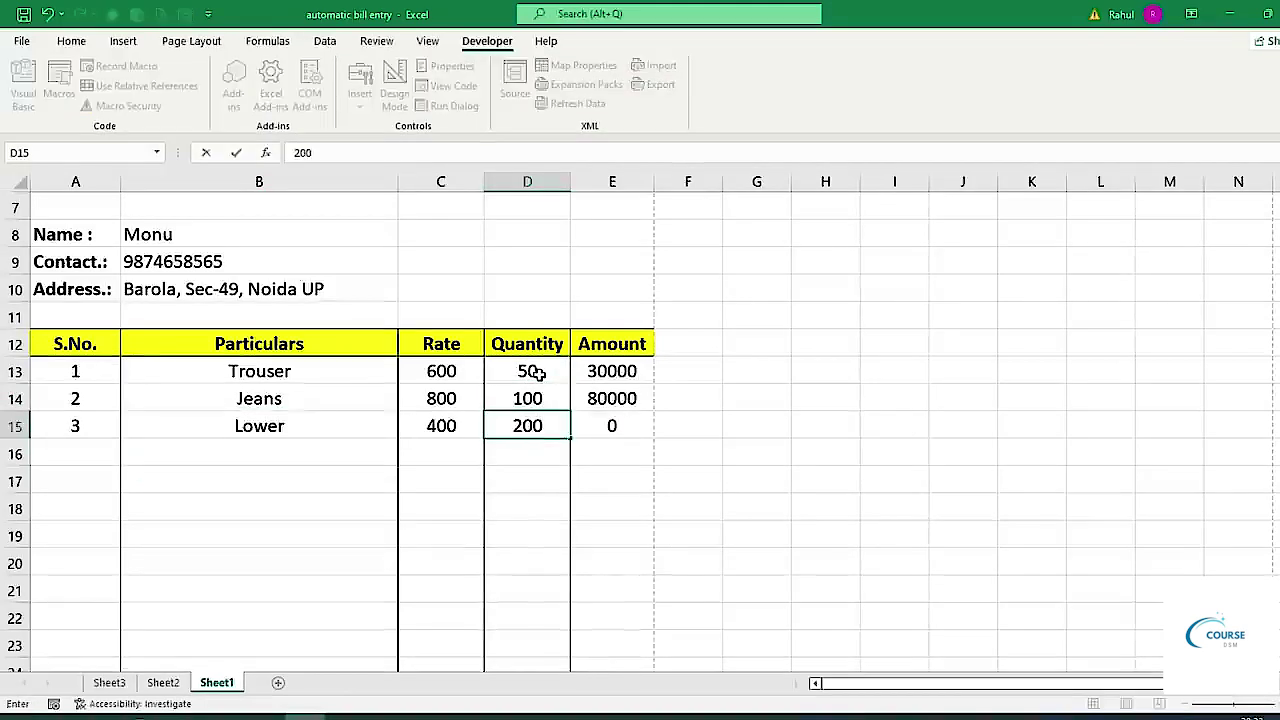
key("Return")
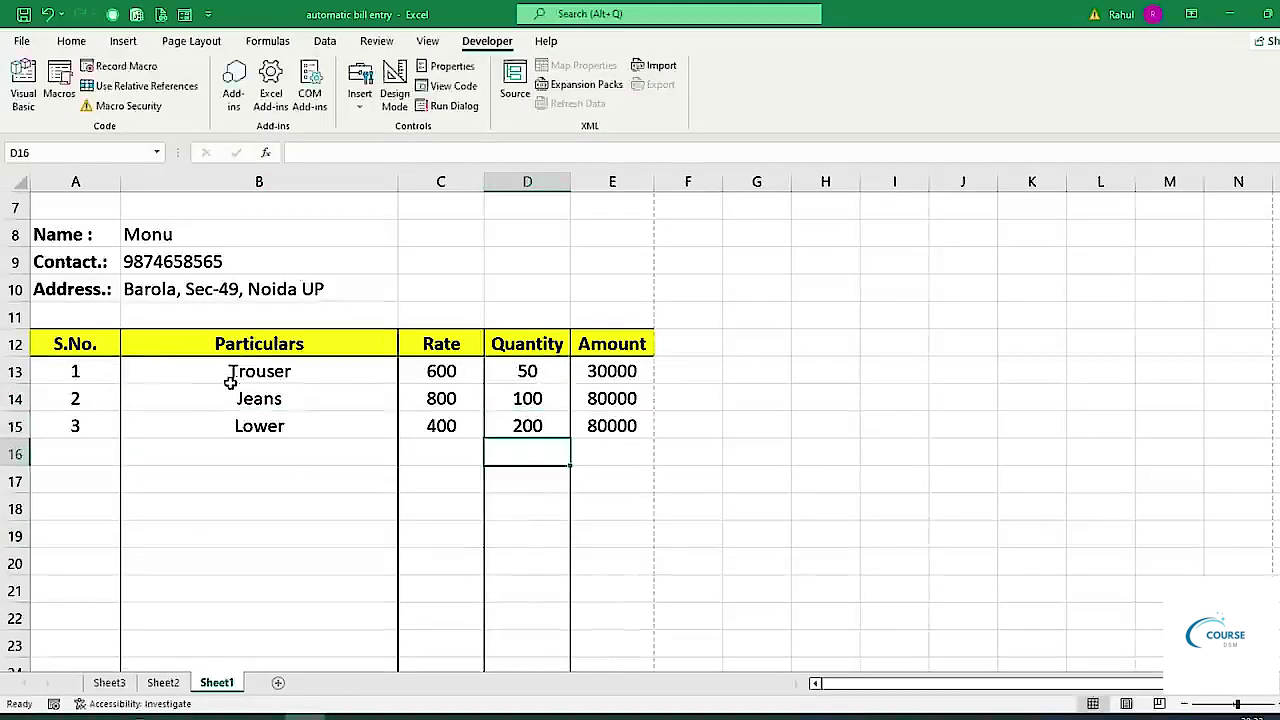
Check the amounts and the 224200 Grand Total, and preview the invoice for printing.
left_click_drag(60, 374, 70, 425)
left_click_drag(503, 371, 527, 399)
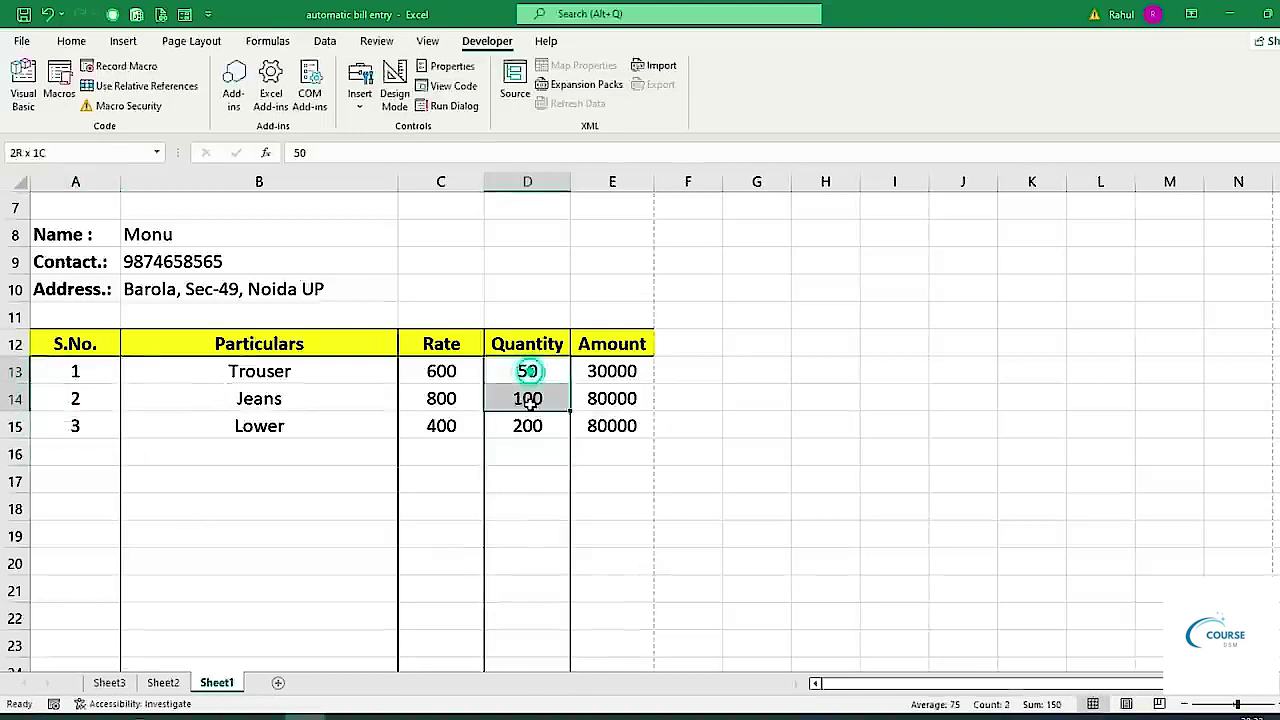
scroll(645, 427, "down", 6)
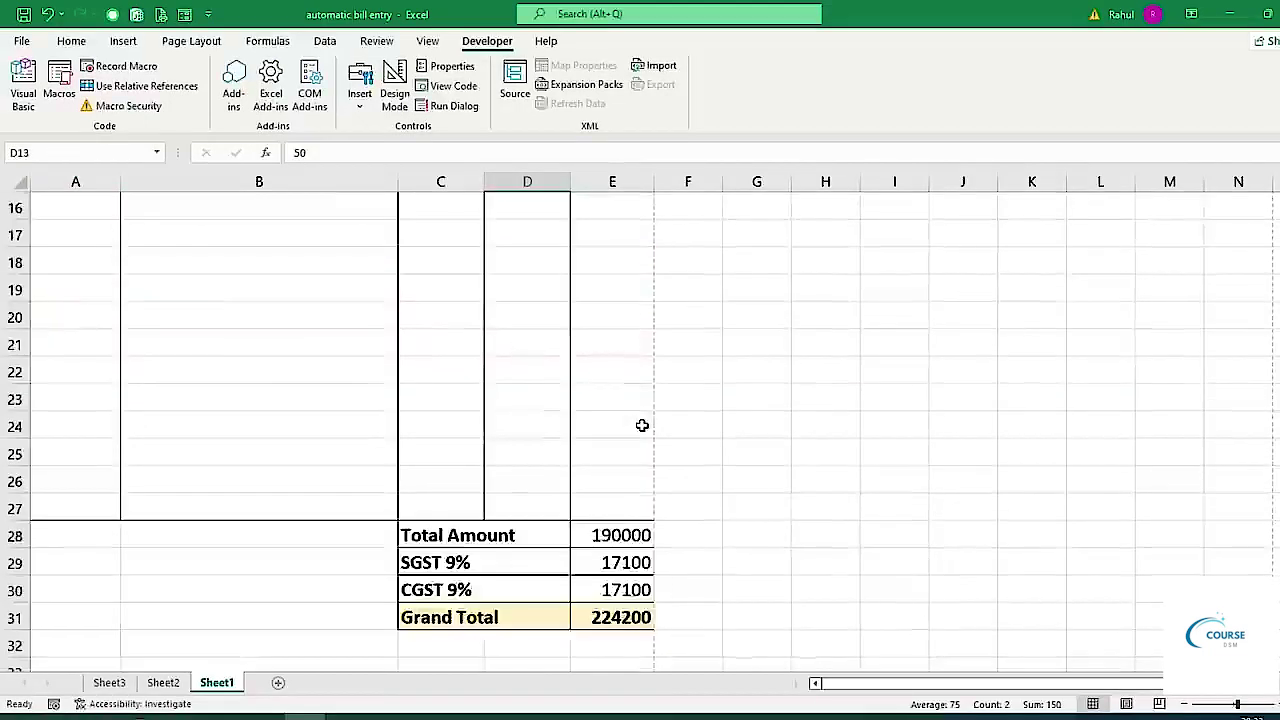
left_click_drag(620, 288, 620, 371)
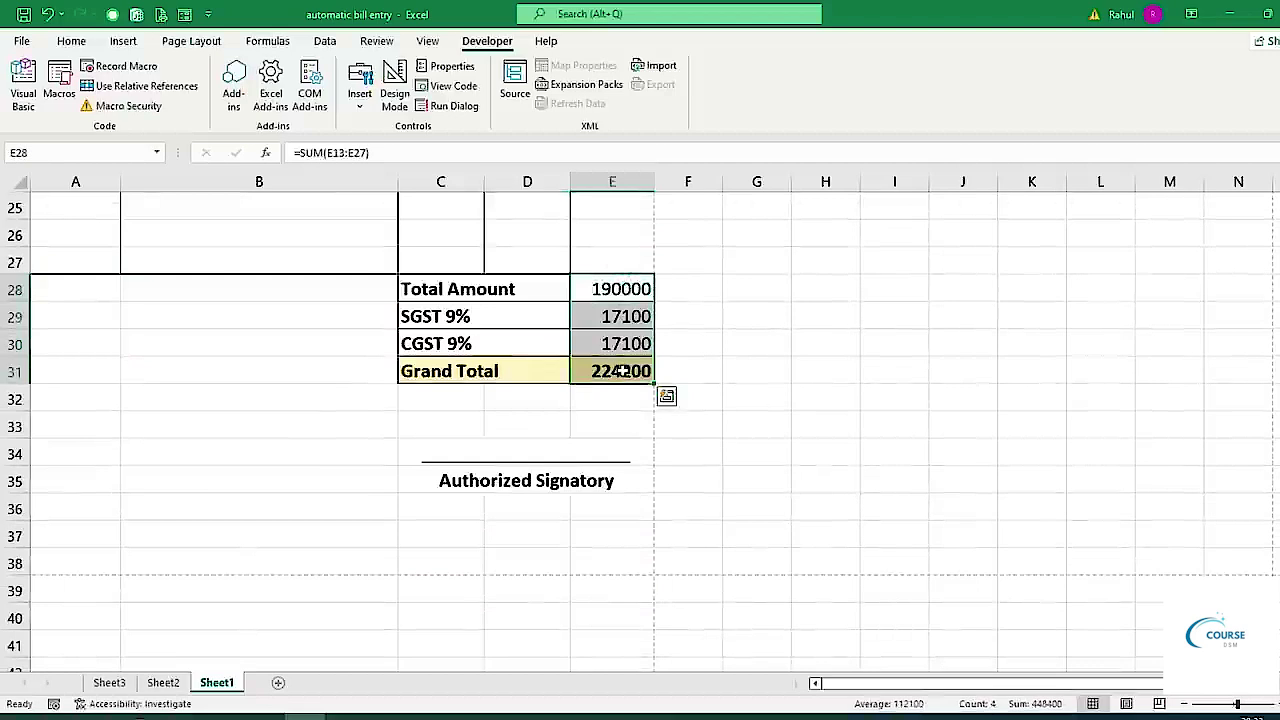
scroll(734, 543, "up", 4)
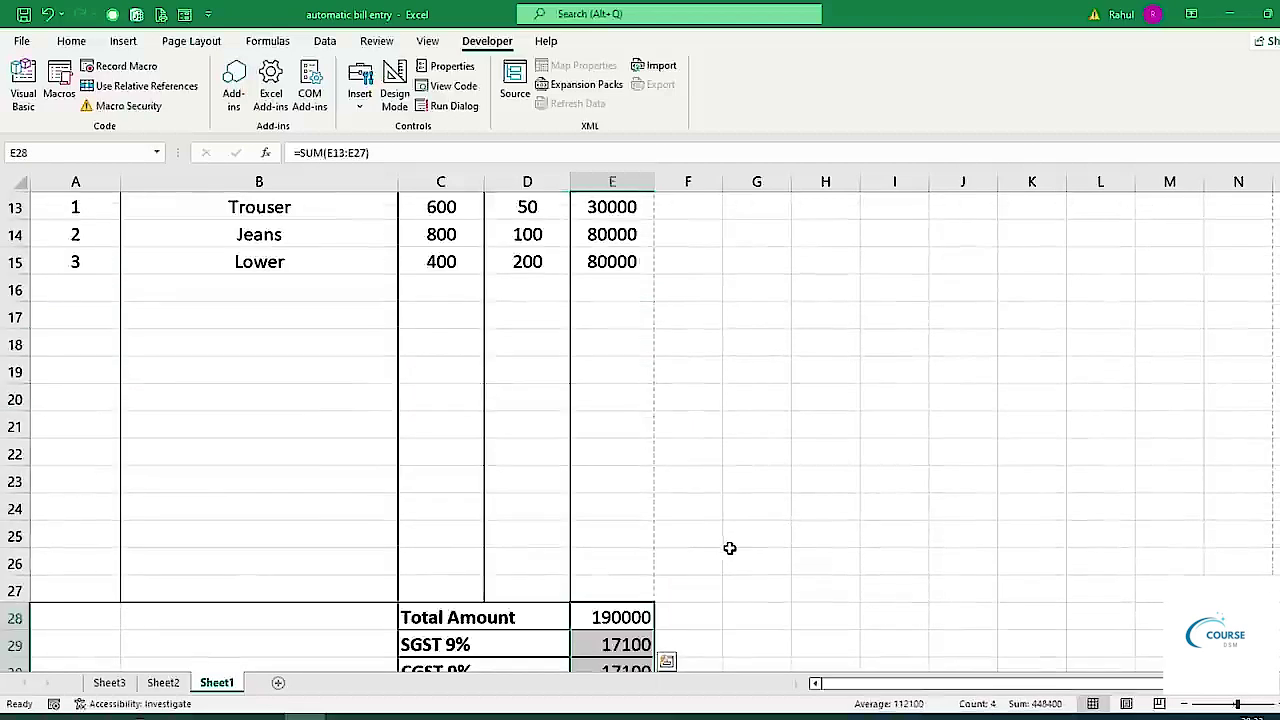
key("ctrl+p")
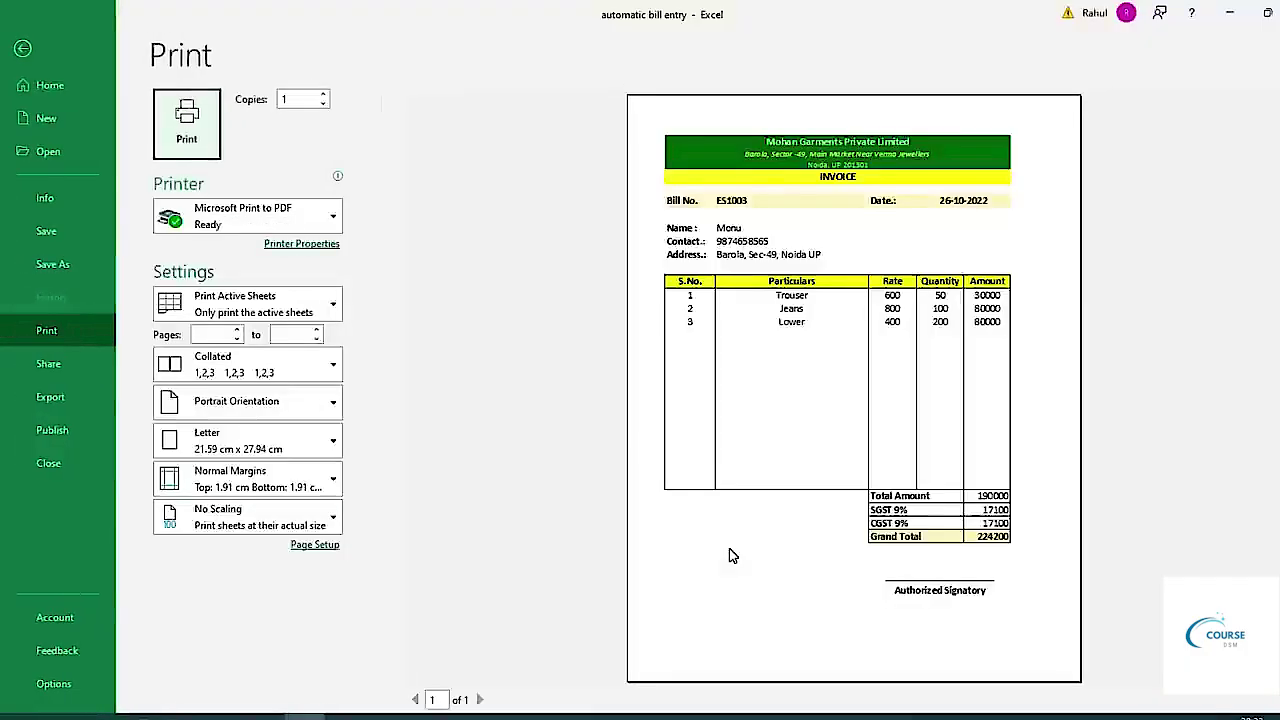
key("Escape")
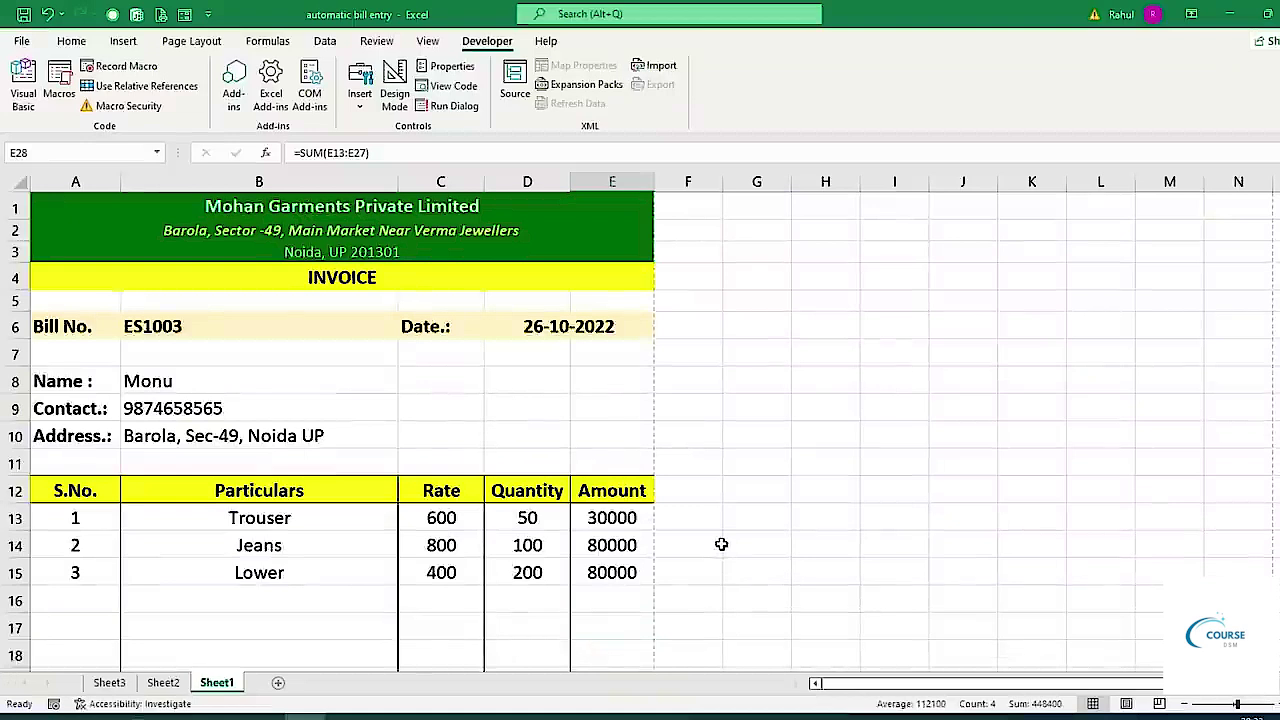
Run the clearing macro by its shortcut to blank the bill, customer details and item rows.
key("ctrl+q")
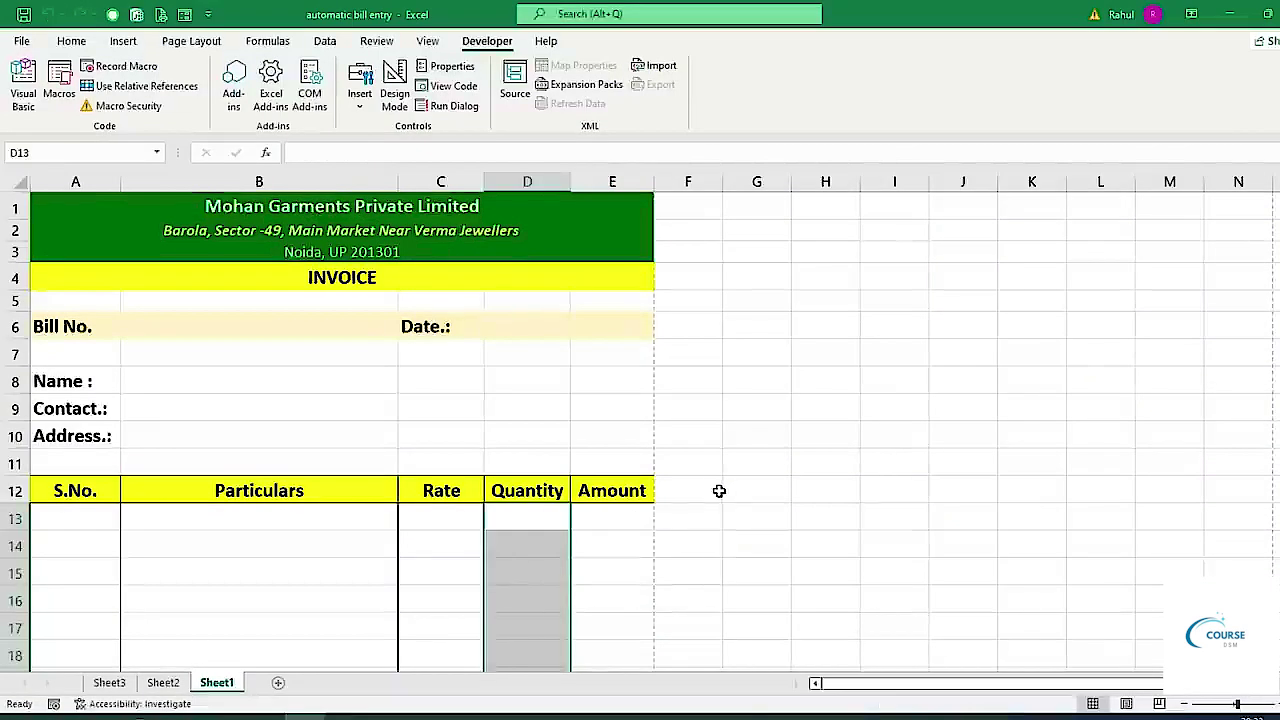
scroll(712, 515, "down", 2)
left_click(663, 533)
scroll(555, 590, "up", 2)
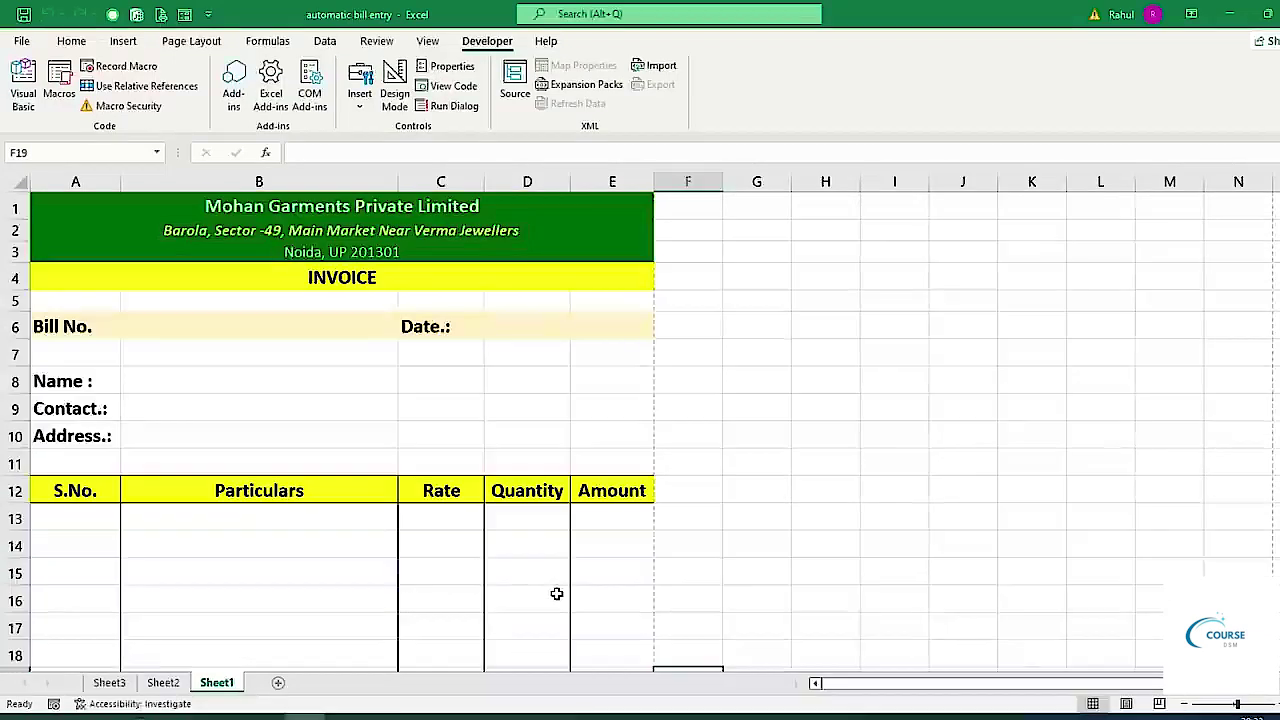